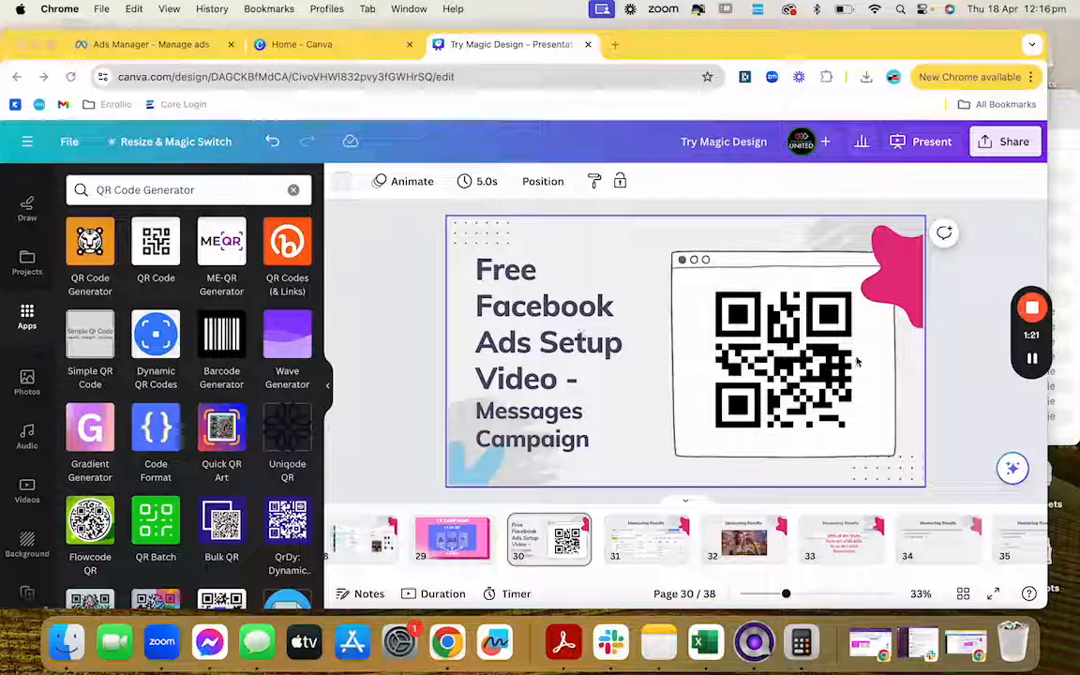
Step: Start creating a new campaign from the Ads Manager campaigns list
{"action": "mouse_move", "coordinate": [1031, 360]}
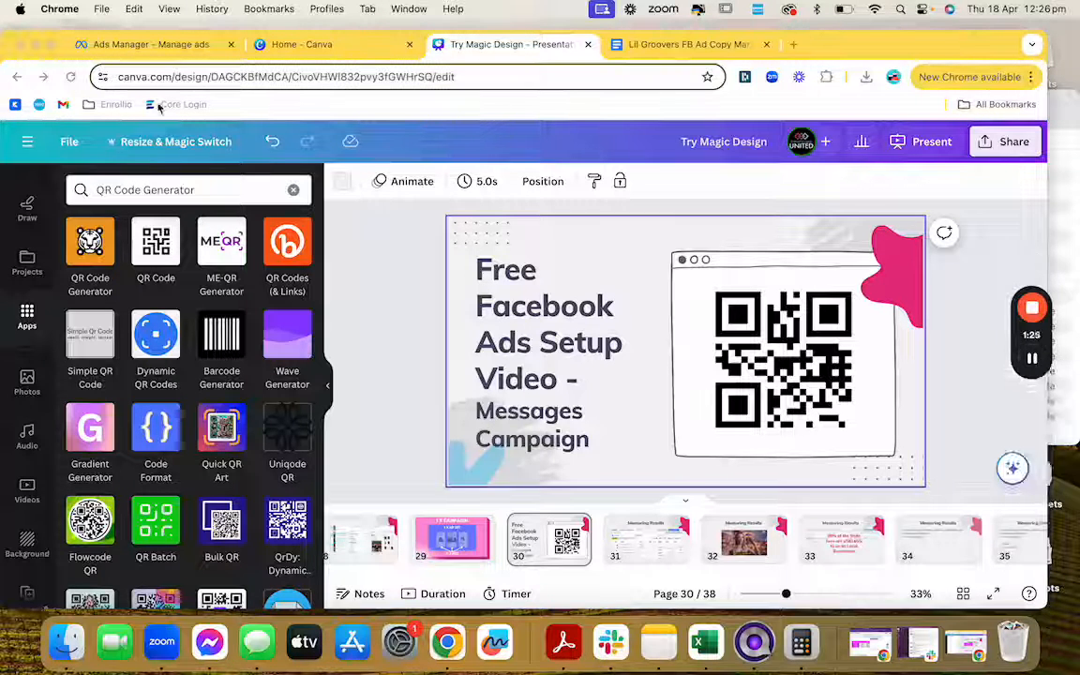
{"action": "left_click", "coordinate": [150, 47]}
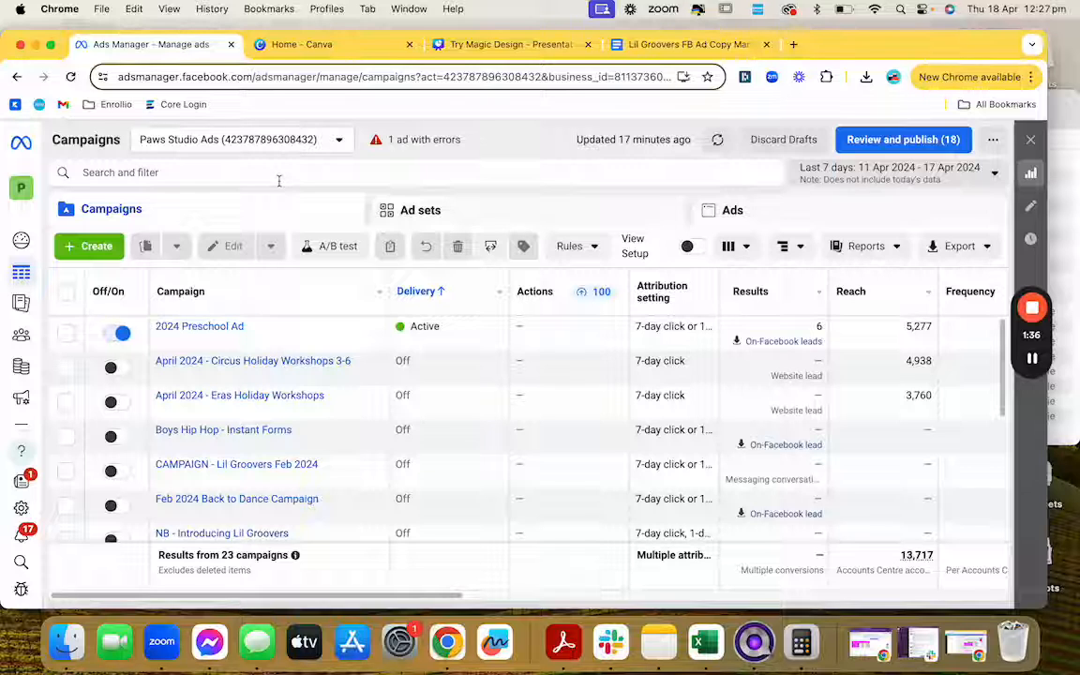
{"action": "left_click", "coordinate": [99, 248]}
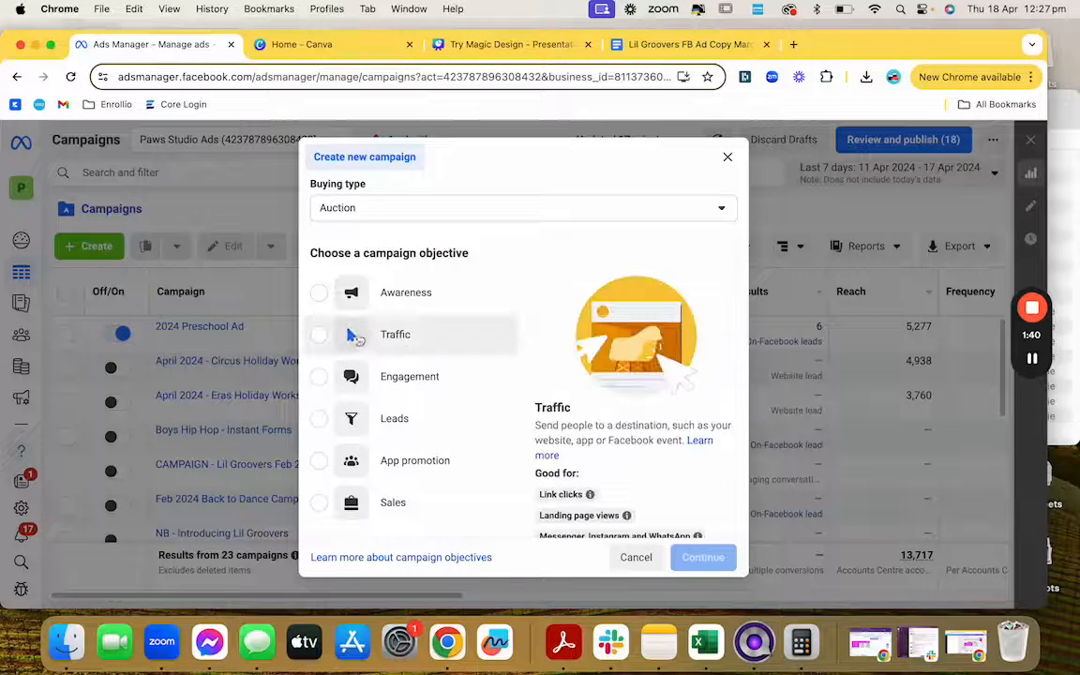
{"action": "scroll", "coordinate": [437, 318], "scroll_direction": "down", "scroll_amount": 1}
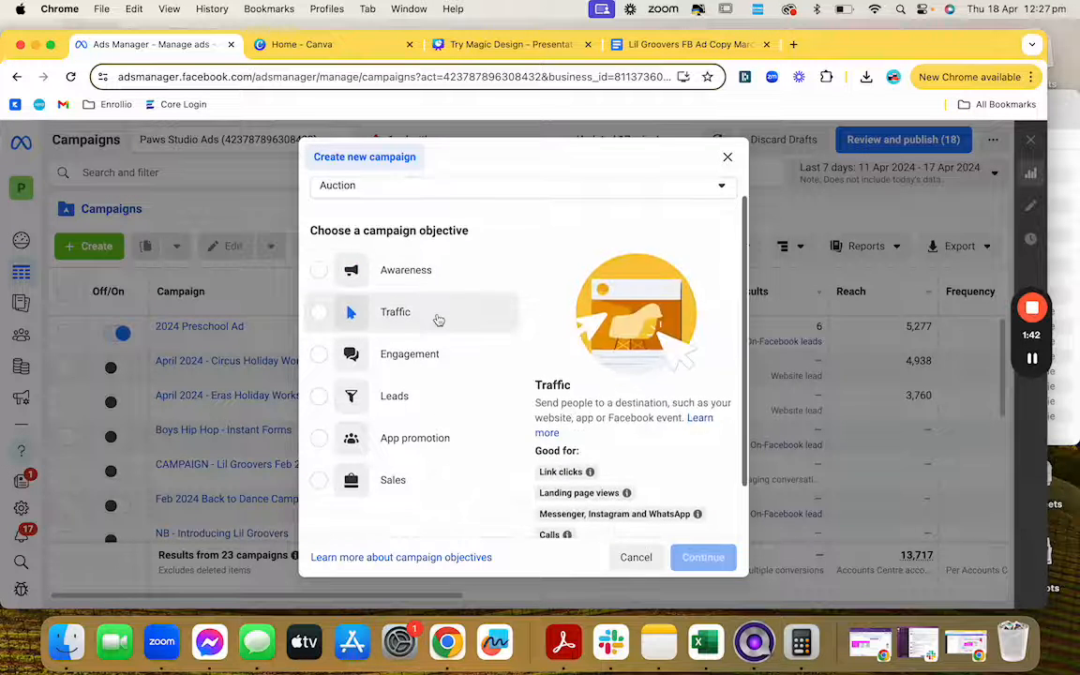
{"action": "scroll", "coordinate": [437, 318], "scroll_direction": "down", "scroll_amount": 1}
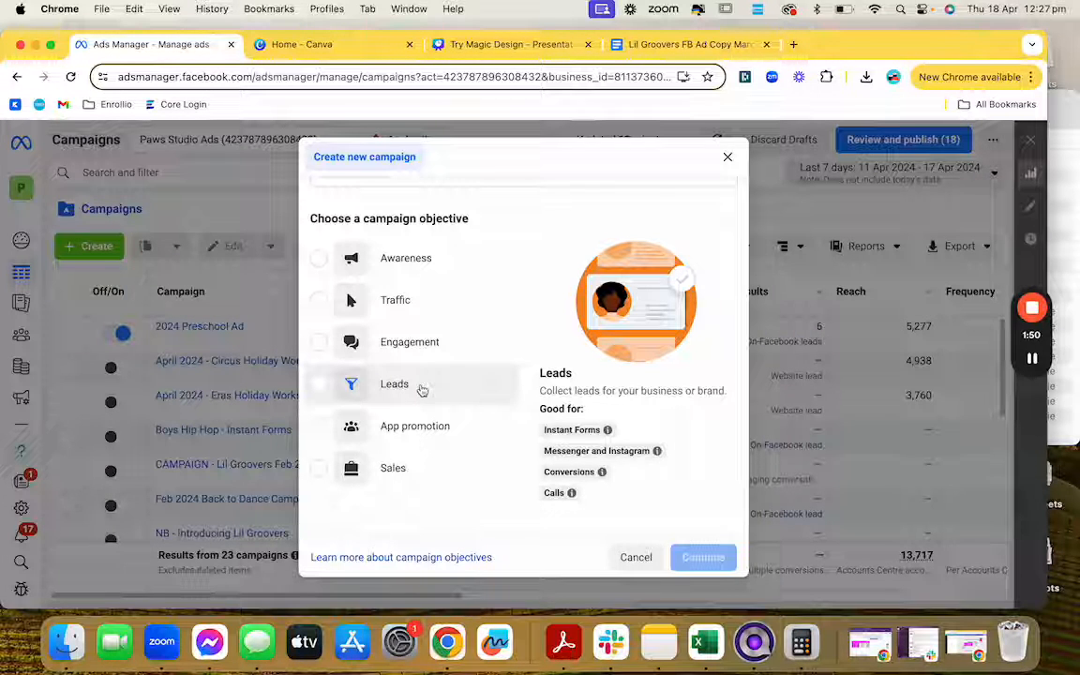
Step: Choose Leads as the campaign objective with the Manual leads campaign setup
{"action": "left_click", "coordinate": [424, 390]}
{"action": "mouse_move", "coordinate": [656, 451]}
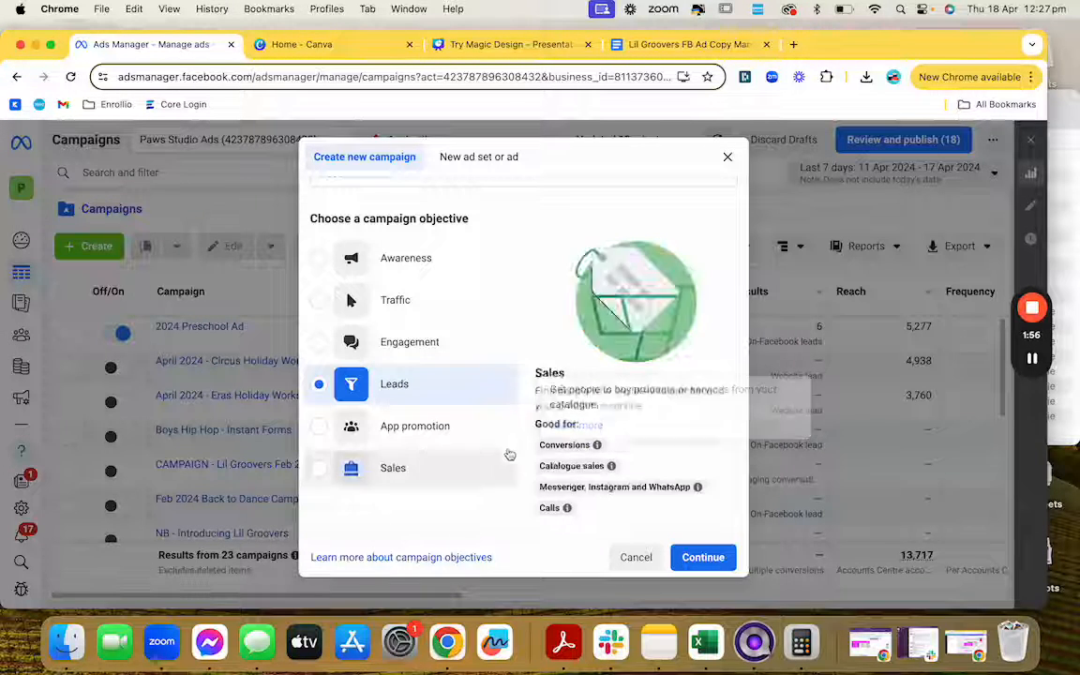
{"action": "left_click", "coordinate": [702, 557]}
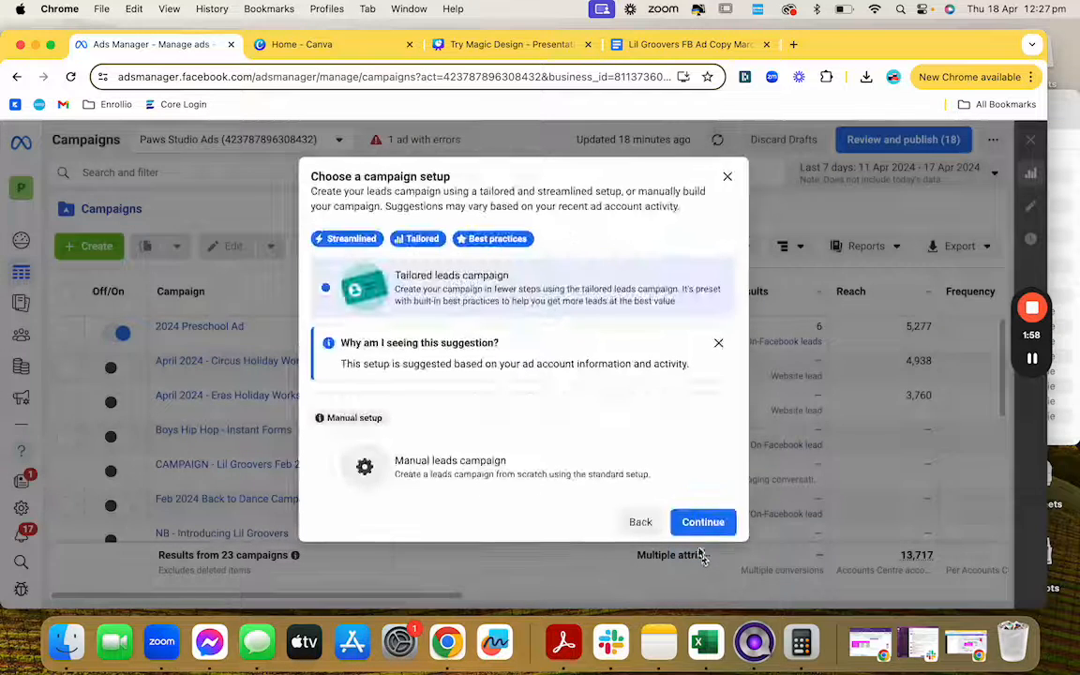
{"action": "left_click", "coordinate": [451, 471]}
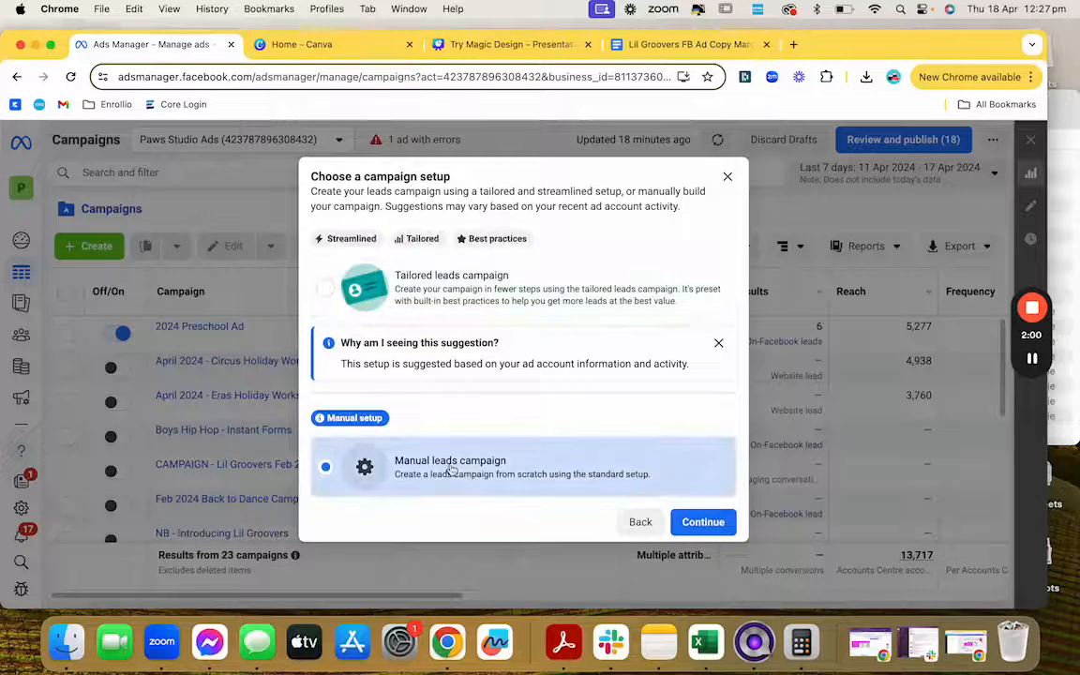
Step: Create the manual leads campaign and name it 'Pre School Messages'
{"action": "left_click", "coordinate": [703, 521]}
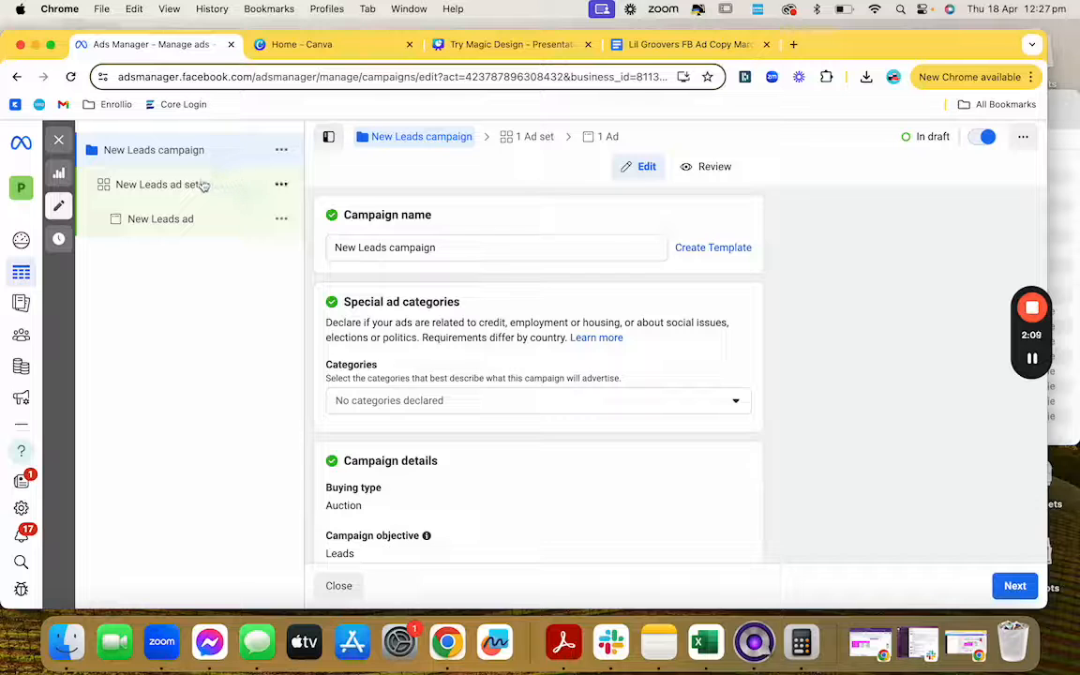
{"action": "left_click", "coordinate": [434, 246]}
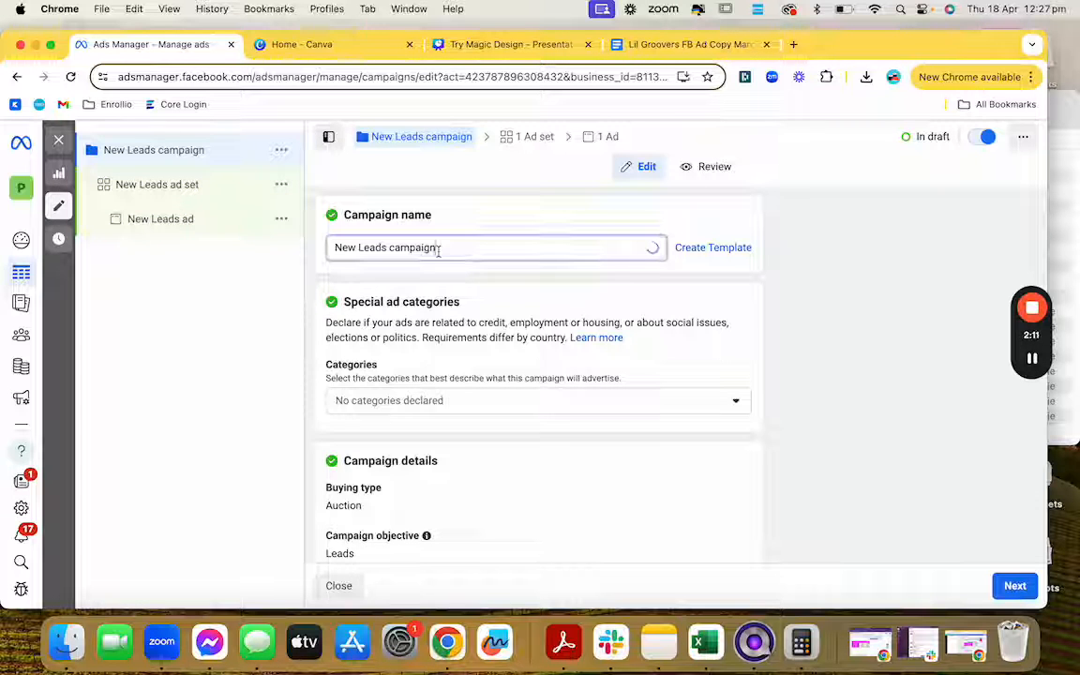
{"action": "type", "text": "Pre Sch"}
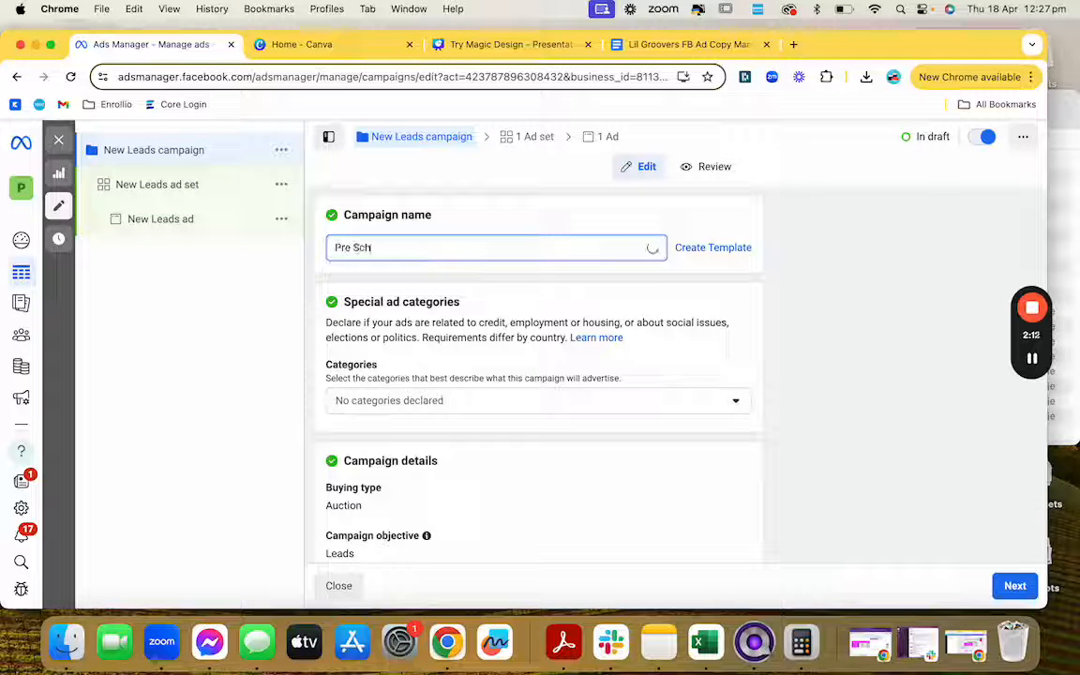
{"action": "type", "text": "ool Messa"}
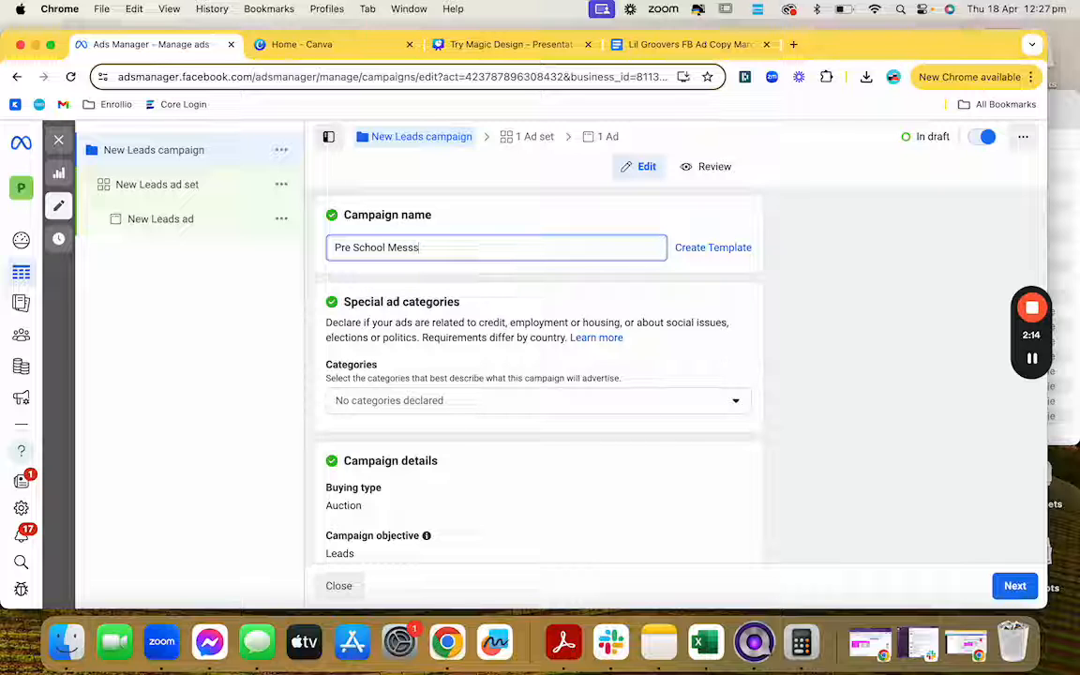
{"action": "type", "text": "ges"}
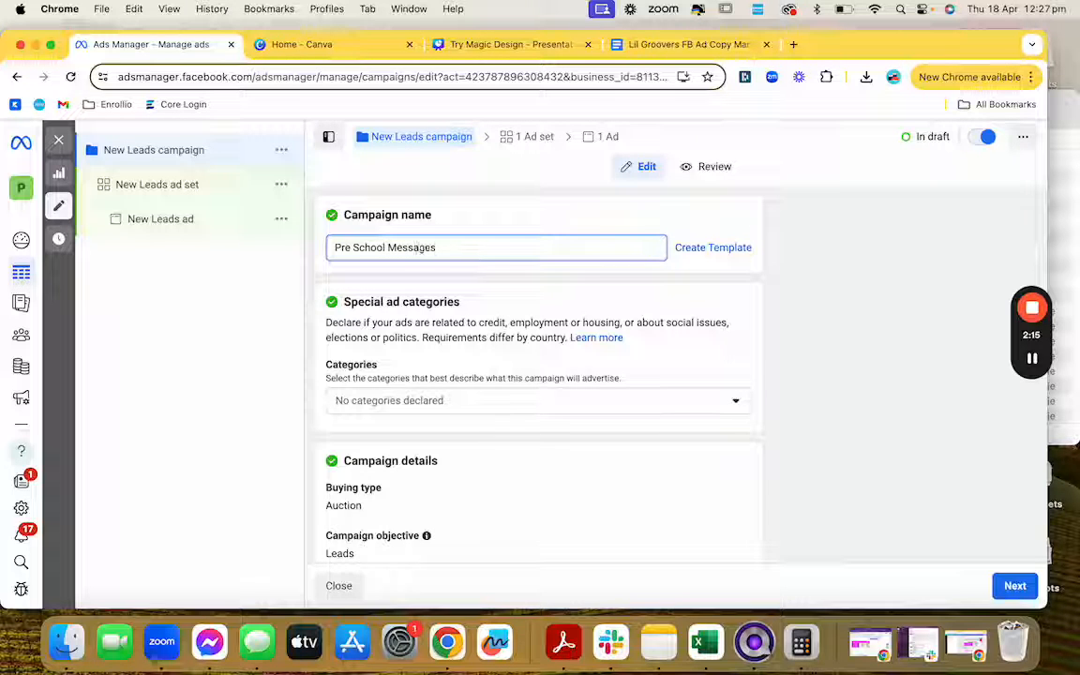
Step: Review the Leads campaign objective and continue to the ad set settings
{"action": "scroll", "coordinate": [443, 323], "scroll_direction": "down", "scroll_amount": 3}
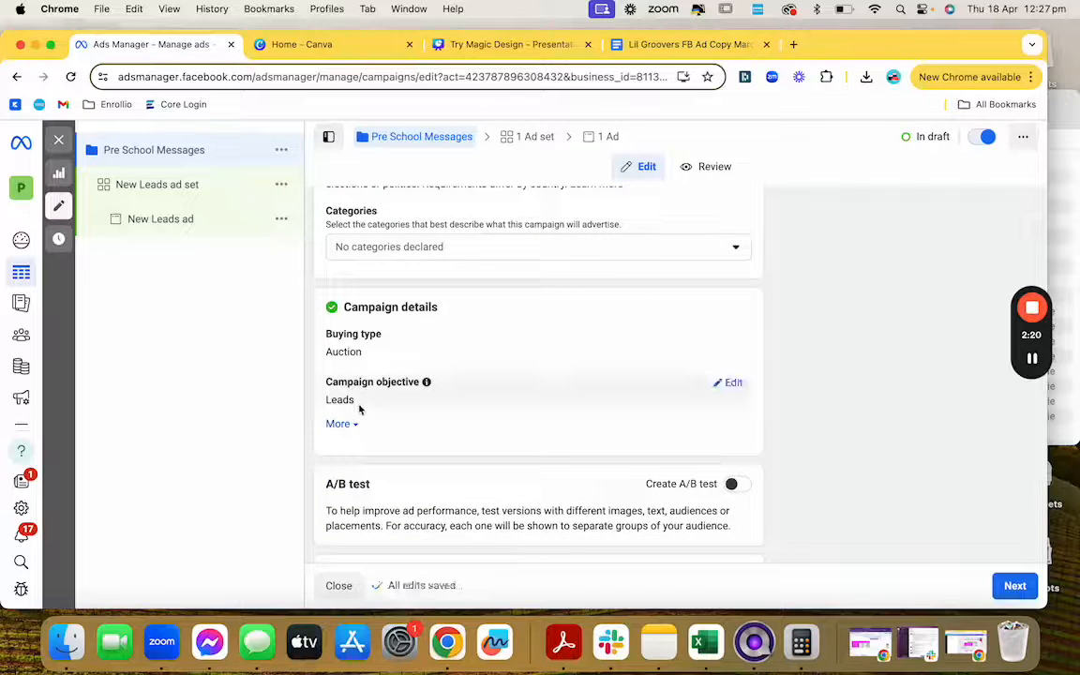
{"action": "left_click", "coordinate": [728, 383]}
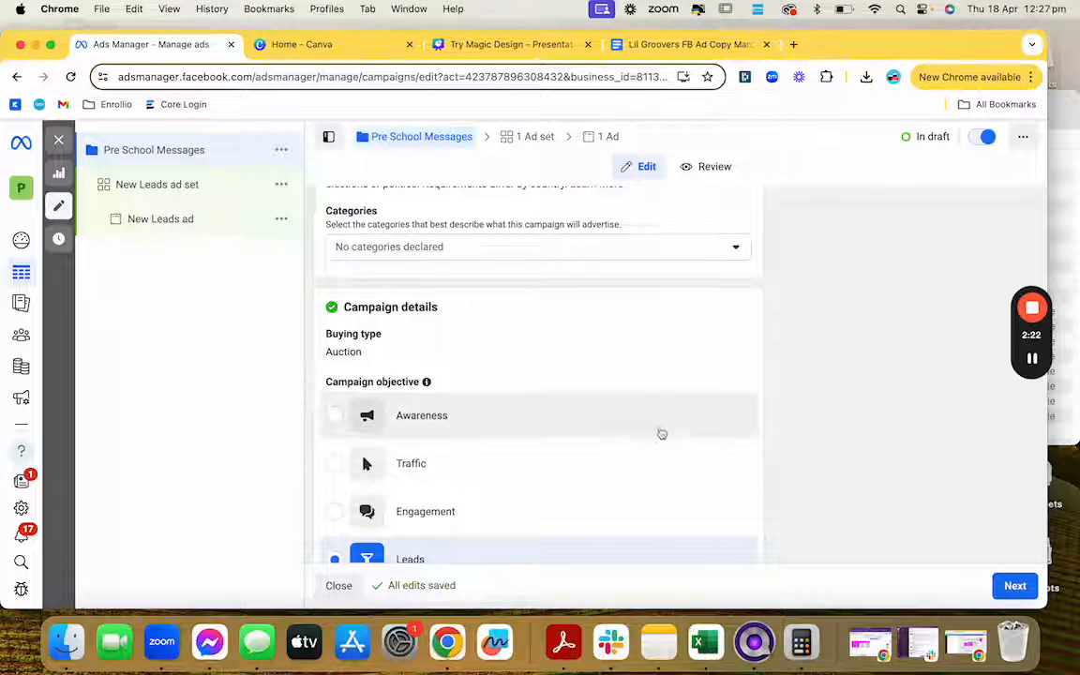
{"action": "scroll", "coordinate": [837, 410], "scroll_direction": "down", "scroll_amount": 5}
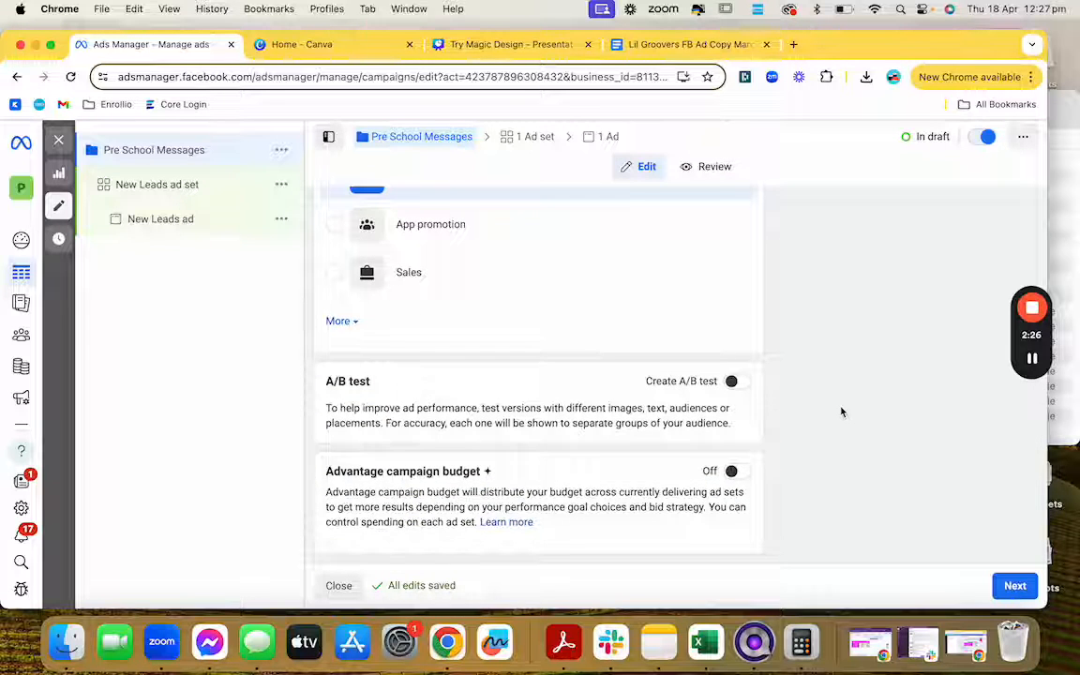
{"action": "scroll", "coordinate": [841, 411], "scroll_direction": "up", "scroll_amount": 5}
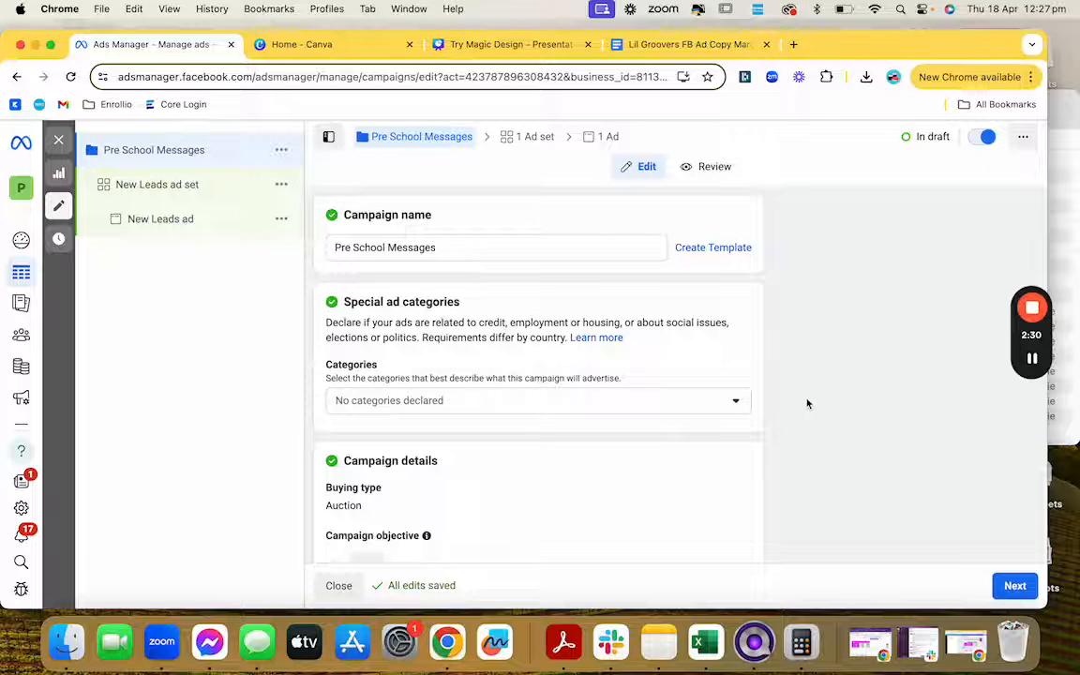
{"action": "scroll", "coordinate": [807, 404], "scroll_direction": "down", "scroll_amount": 6}
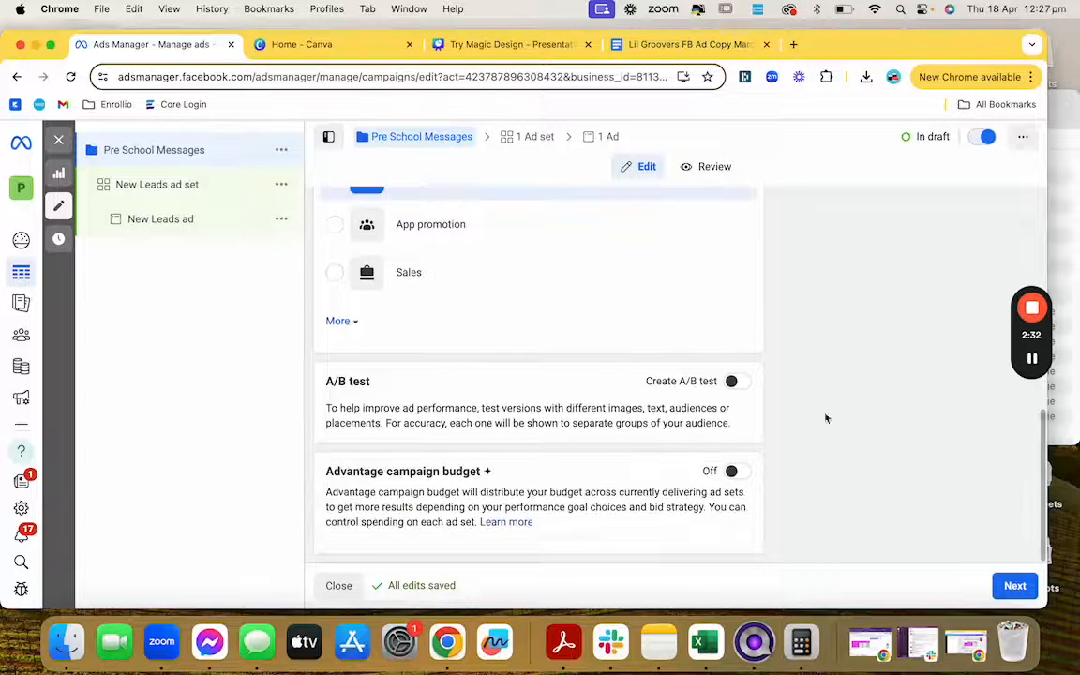
{"action": "left_click", "coordinate": [1016, 585]}
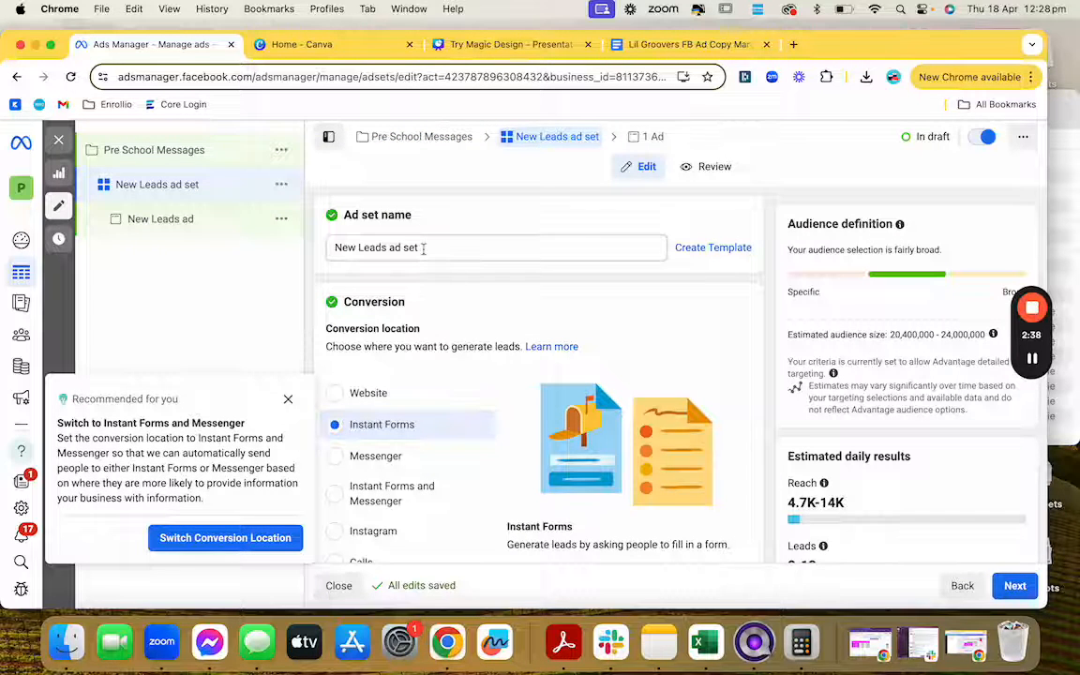
Step: Dismiss the conversion location recommendation and rename the ad set 'Pre School Ad Set Messages'
{"action": "left_click", "coordinate": [289, 401]}
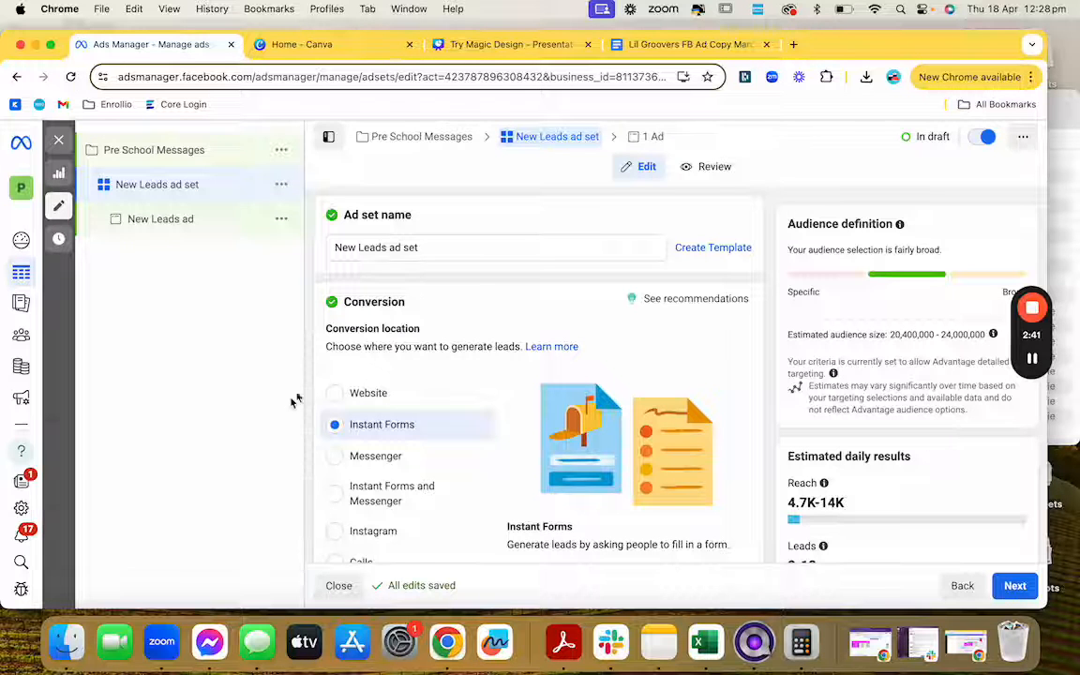
{"action": "triple_click", "coordinate": [467, 246]}
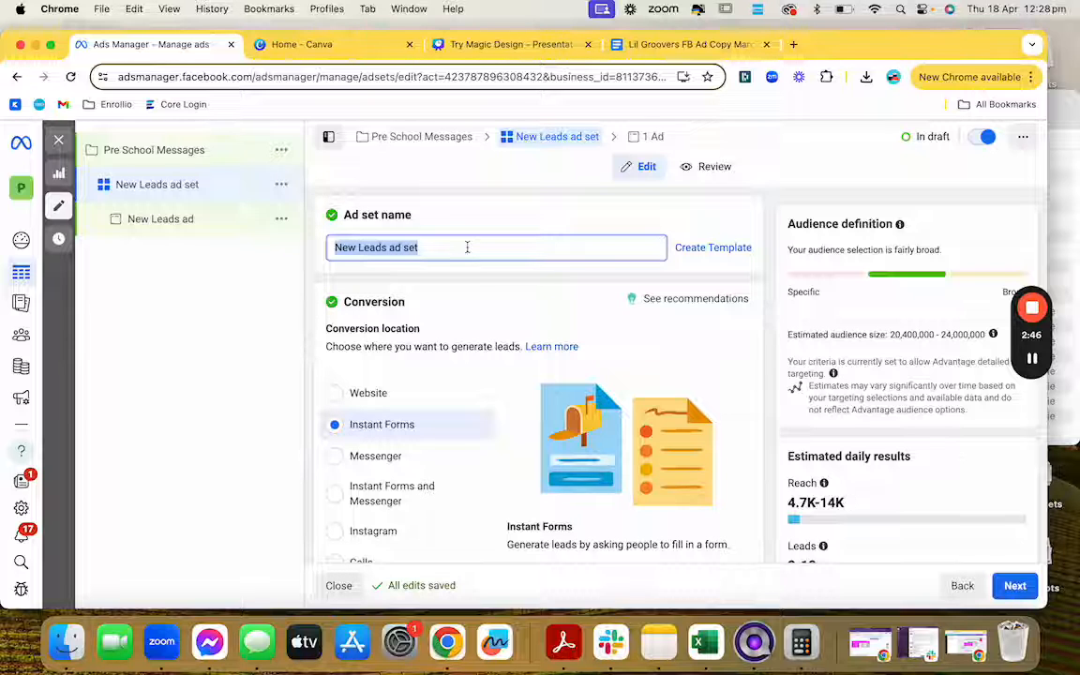
{"action": "type", "text": "Pre S"}
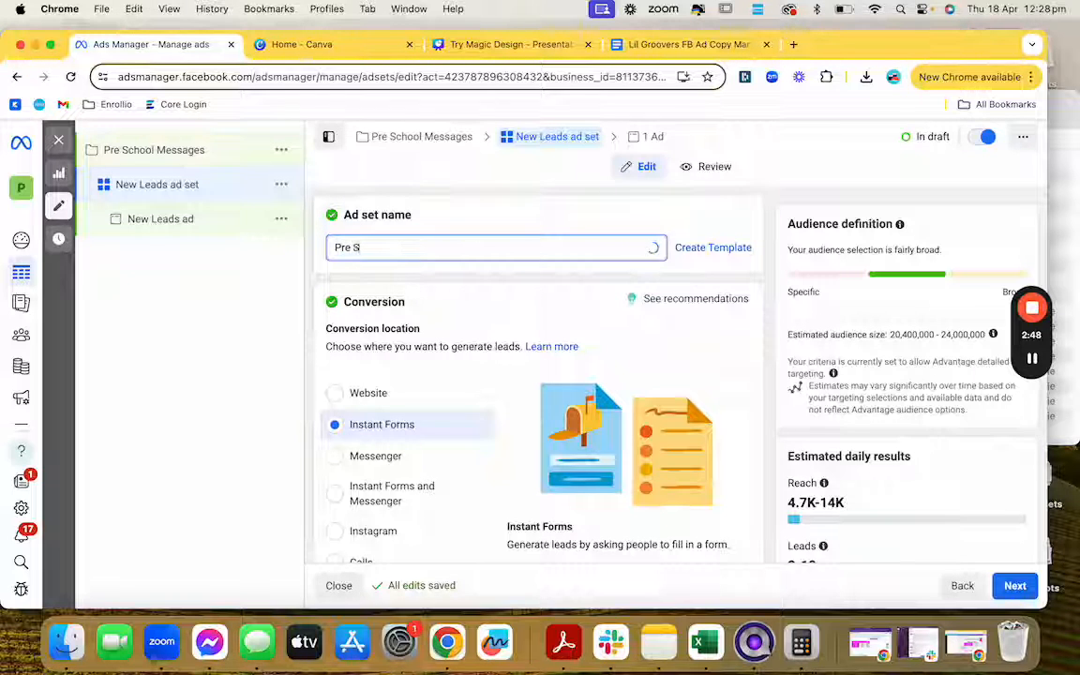
{"action": "type", "text": "chool Ad S"}
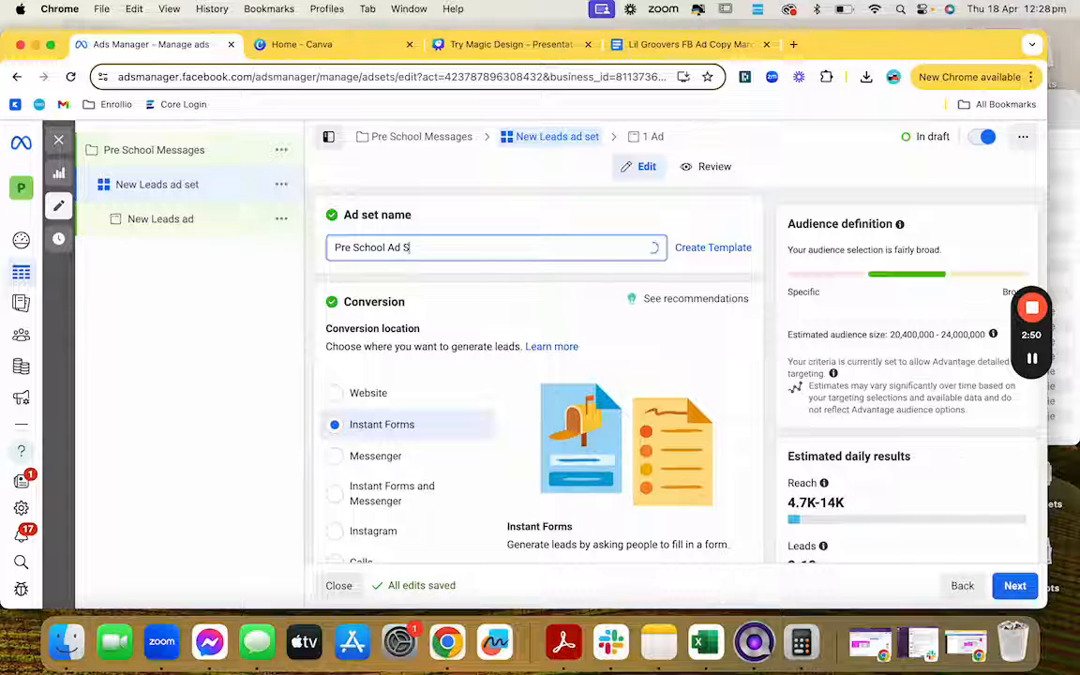
{"action": "type", "text": "et Messages"}
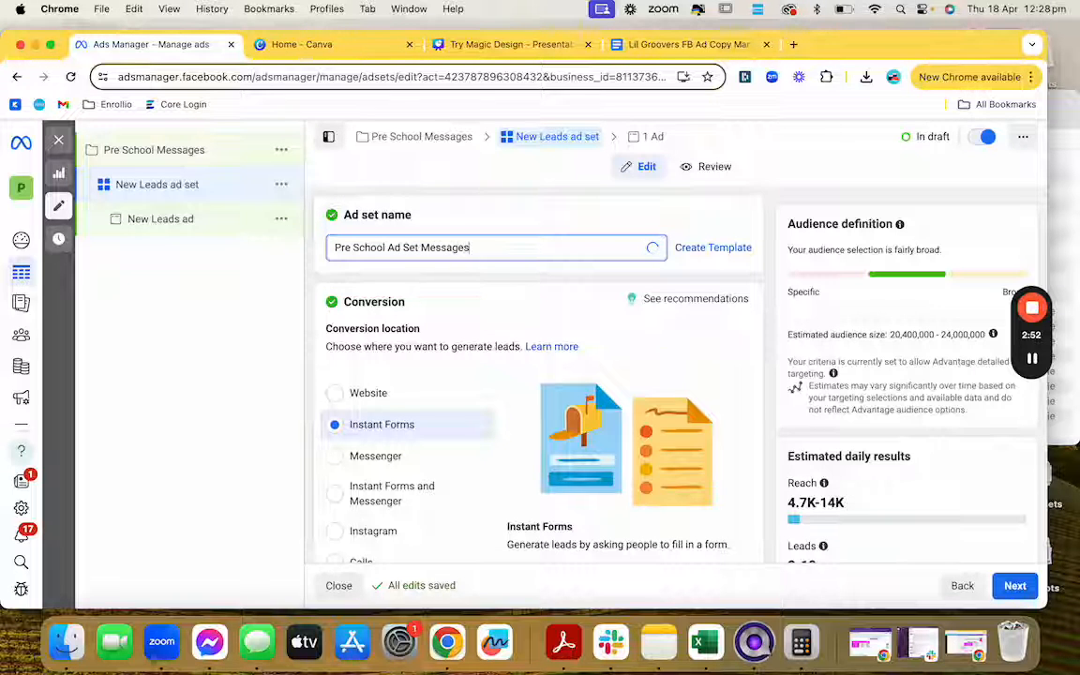
Step: Set the conversion location to Messenger and scroll down to Budget & schedule
{"action": "scroll", "coordinate": [429, 341], "scroll_direction": "down", "scroll_amount": 1}
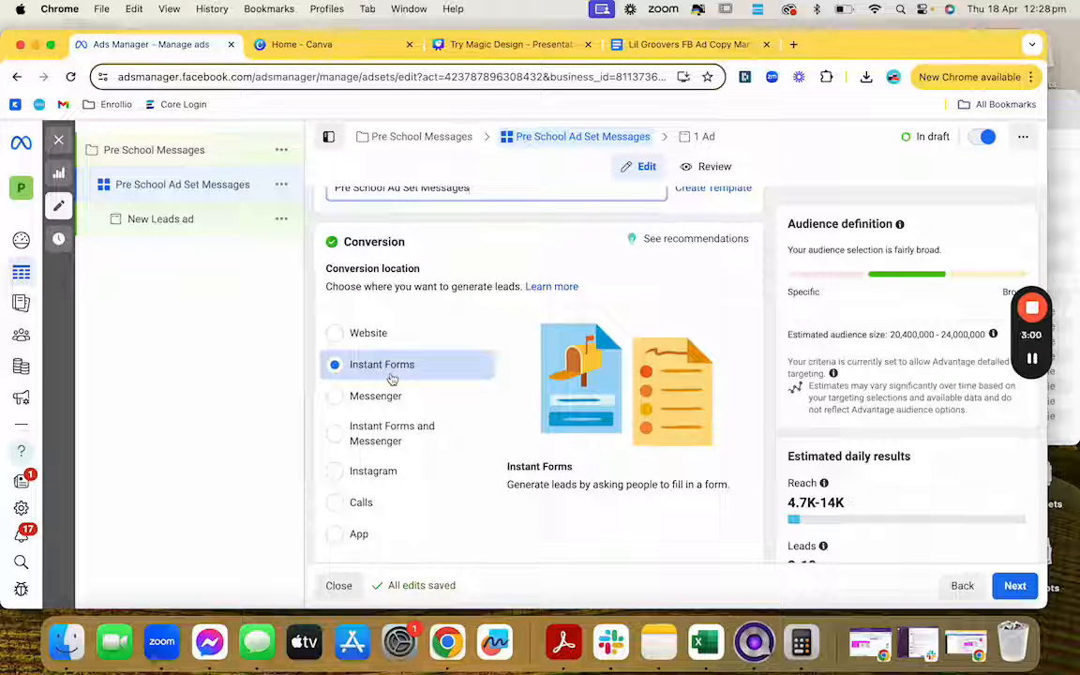
{"action": "left_click", "coordinate": [390, 403]}
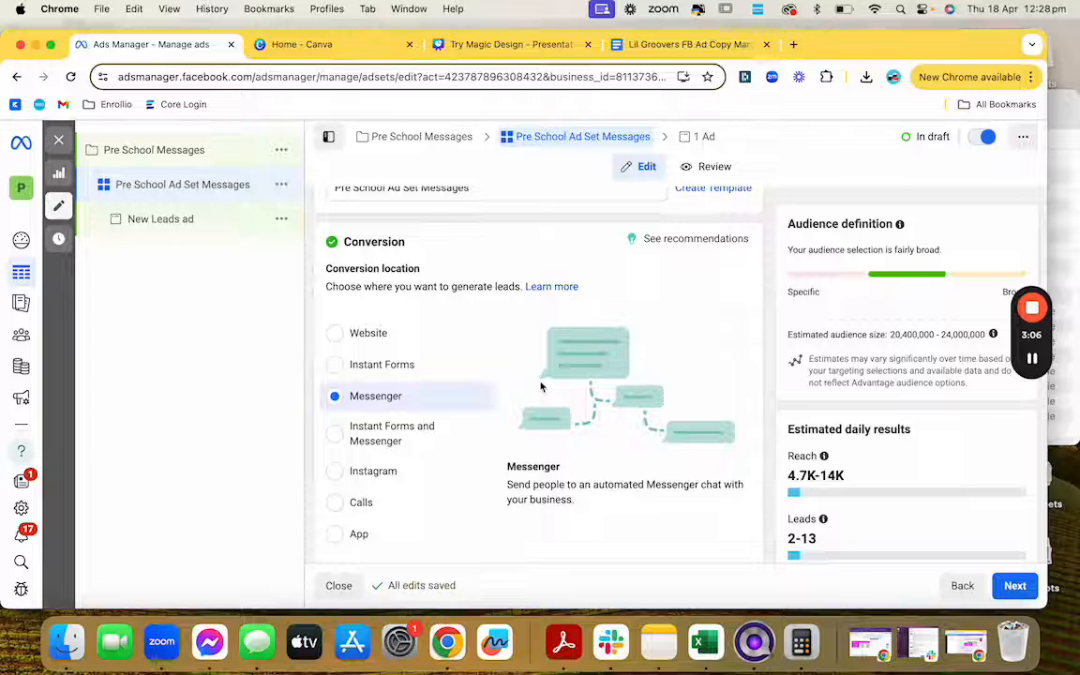
{"action": "scroll", "coordinate": [540, 386], "scroll_direction": "down", "scroll_amount": 1}
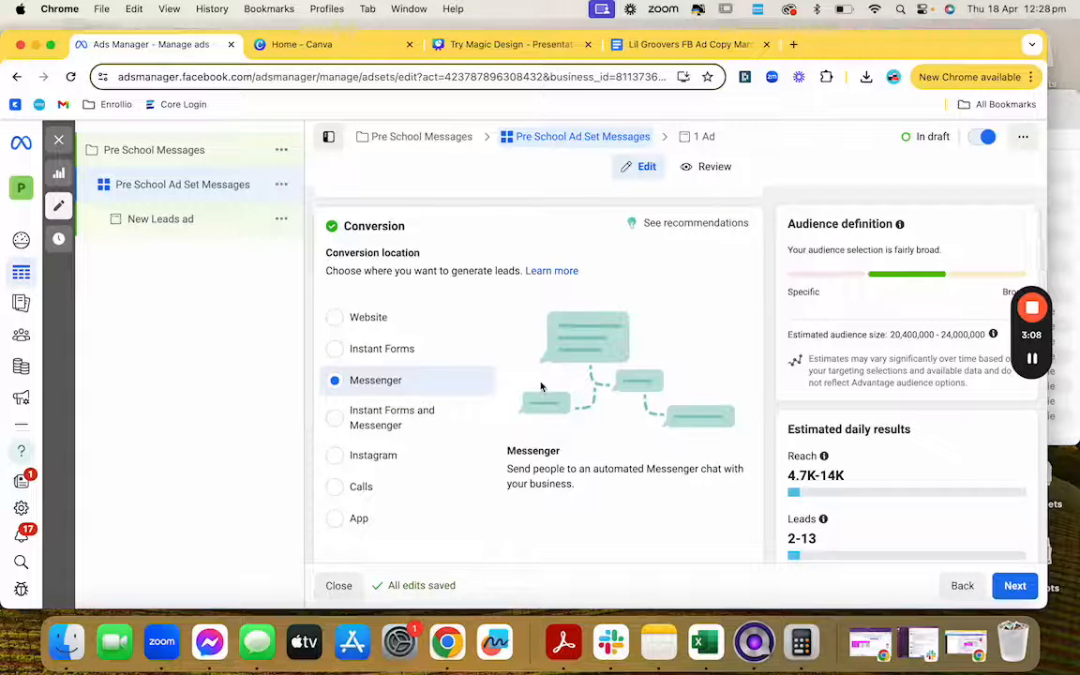
{"action": "scroll", "coordinate": [541, 386], "scroll_direction": "down", "scroll_amount": 2}
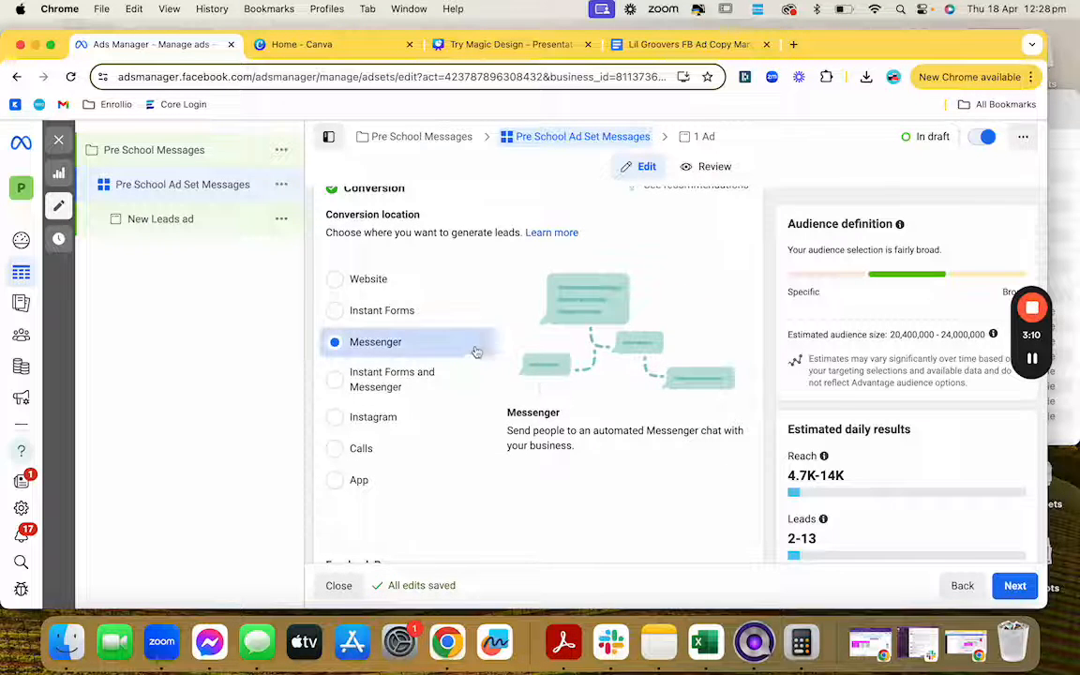
{"action": "scroll", "coordinate": [529, 409], "scroll_direction": "down", "scroll_amount": 2}
{"action": "scroll", "coordinate": [530, 410], "scroll_direction": "down", "scroll_amount": 10}
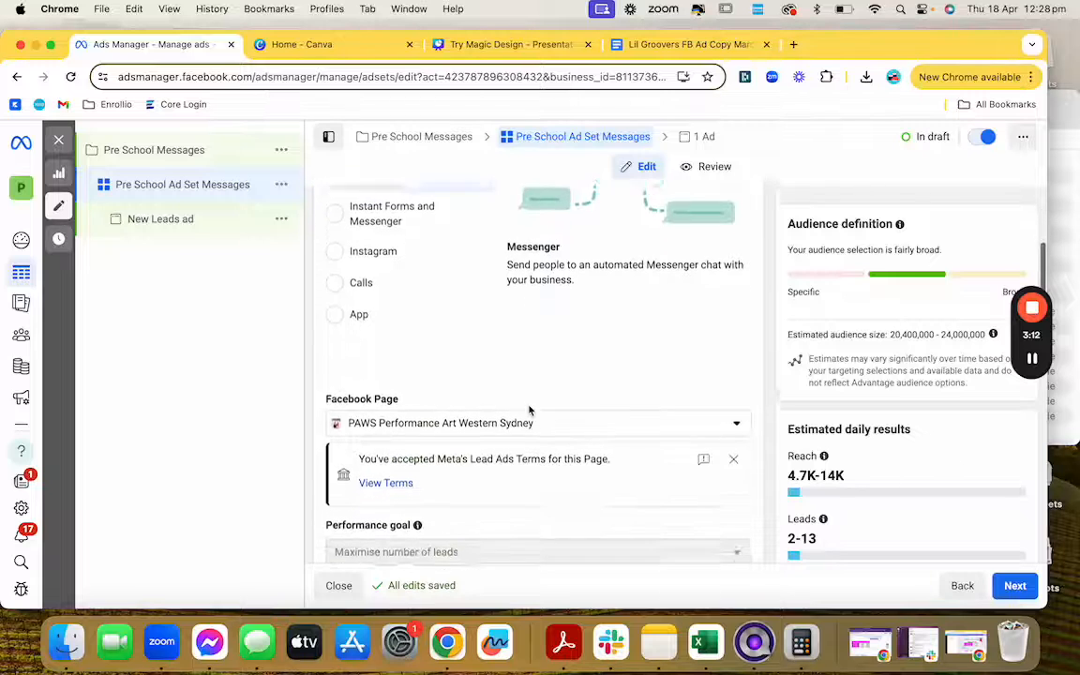
{"action": "scroll", "coordinate": [530, 409], "scroll_direction": "down", "scroll_amount": 3}
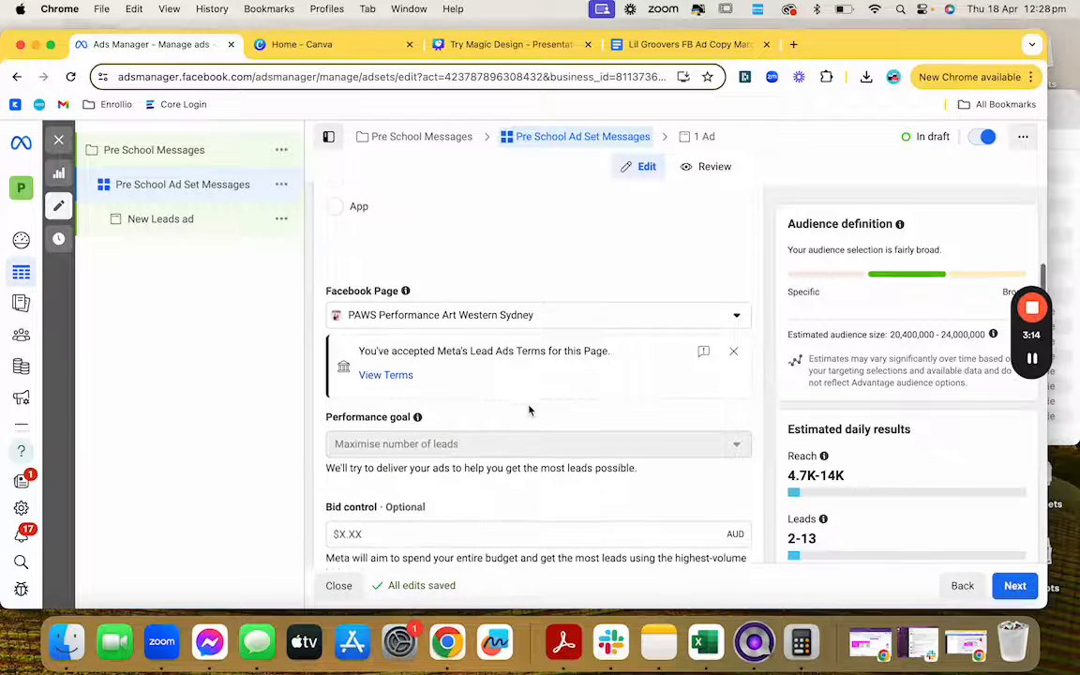
{"action": "scroll", "coordinate": [528, 410], "scroll_direction": "down", "scroll_amount": 13}
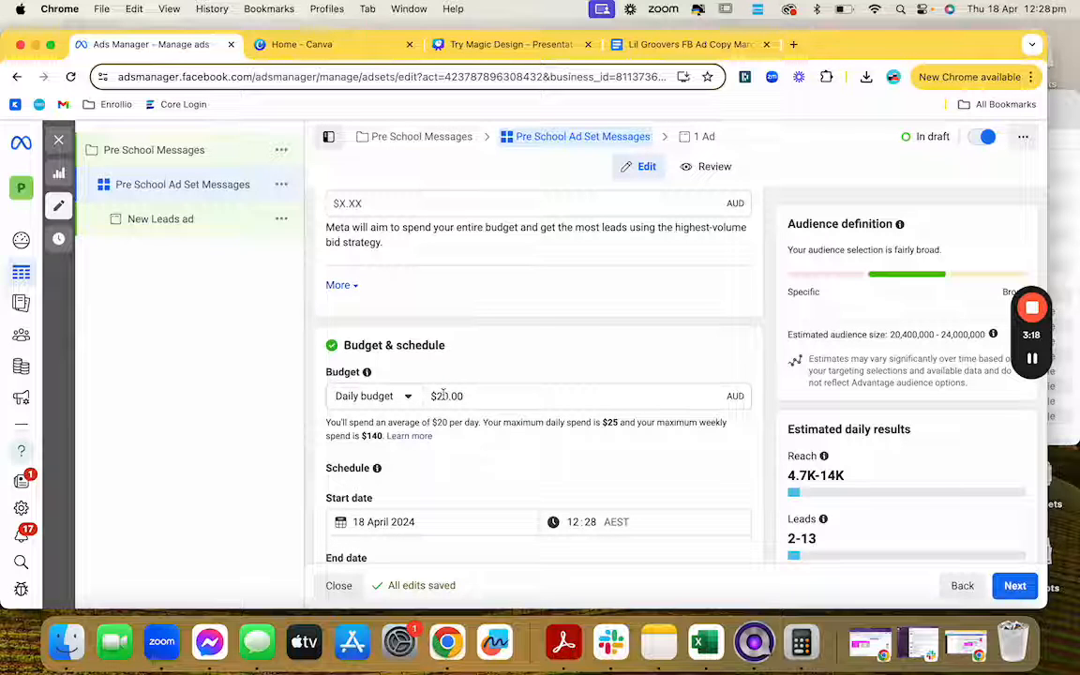
Step: Lower the ad set's daily budget from $20.00 to $10.00
{"action": "left_click", "coordinate": [444, 395]}
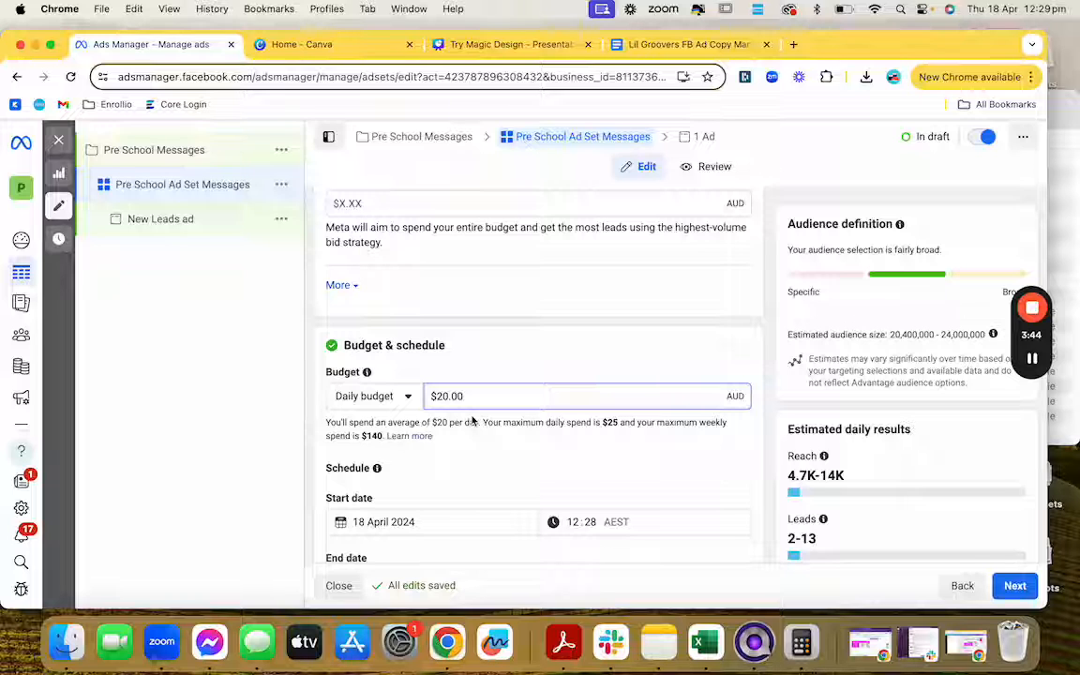
{"action": "left_click", "coordinate": [512, 353]}
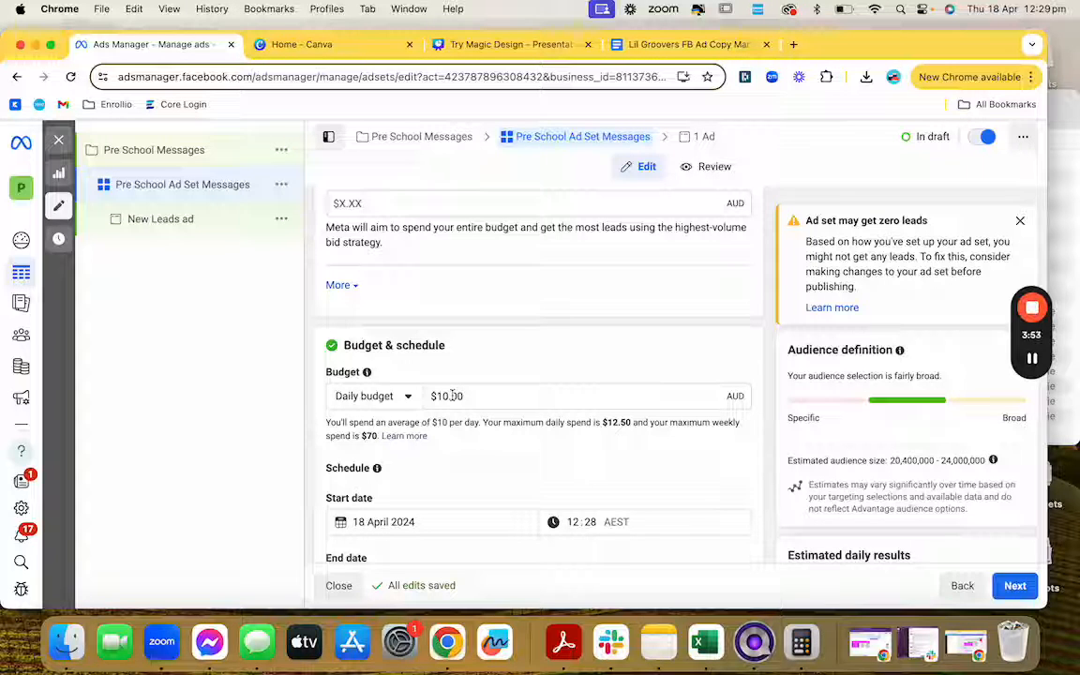
{"action": "scroll", "coordinate": [466, 422], "scroll_direction": "down", "scroll_amount": 3}
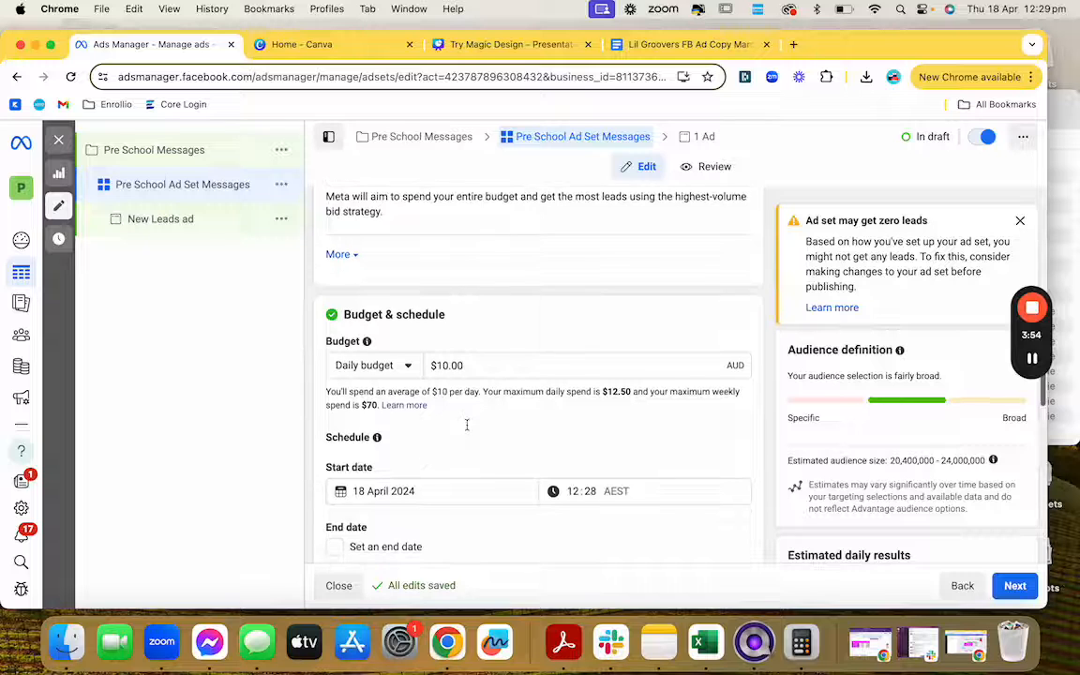
{"action": "scroll", "coordinate": [464, 424], "scroll_direction": "down", "scroll_amount": 3}
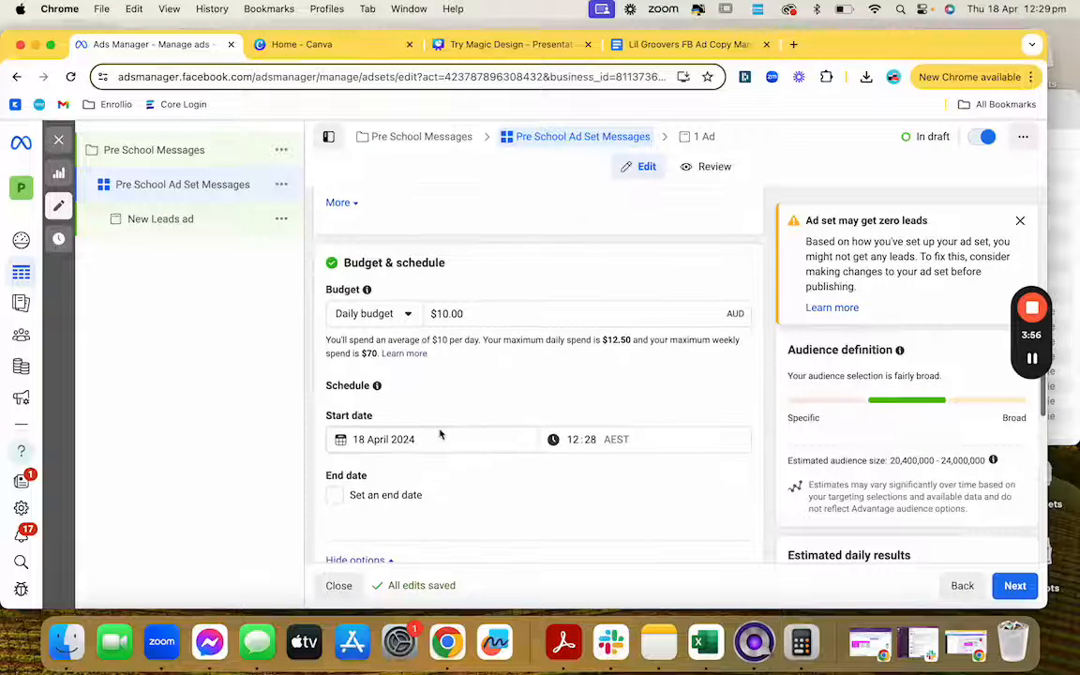
Step: Set the ad set start date to 22 April 2024 at 00:00
{"action": "left_click", "coordinate": [438, 438]}
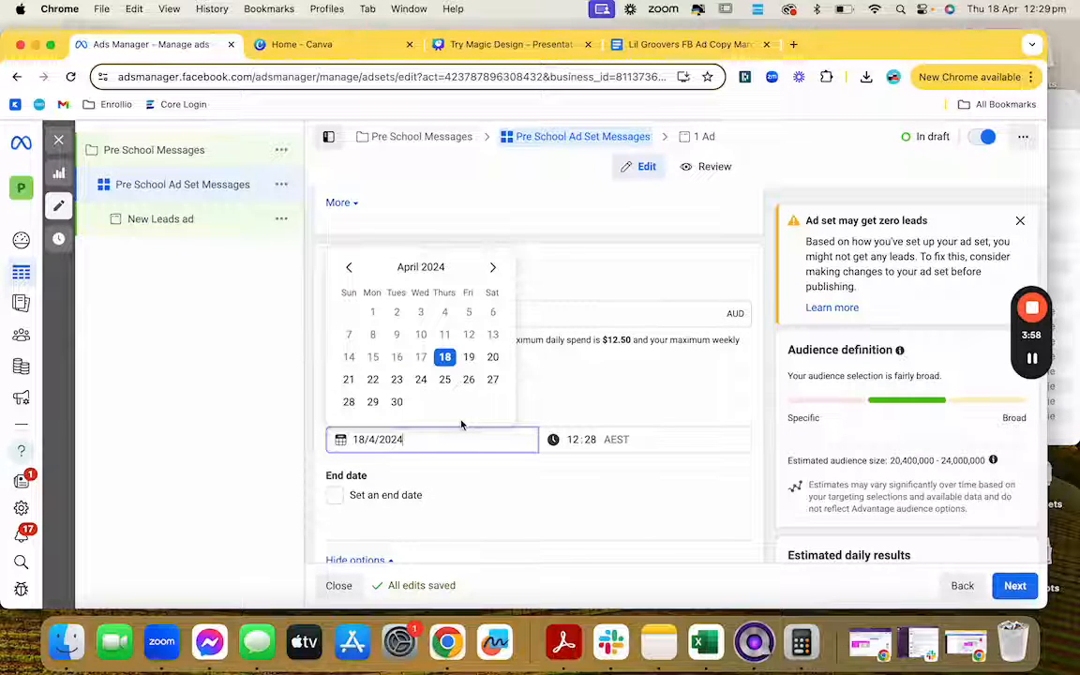
{"action": "left_click", "coordinate": [373, 379]}
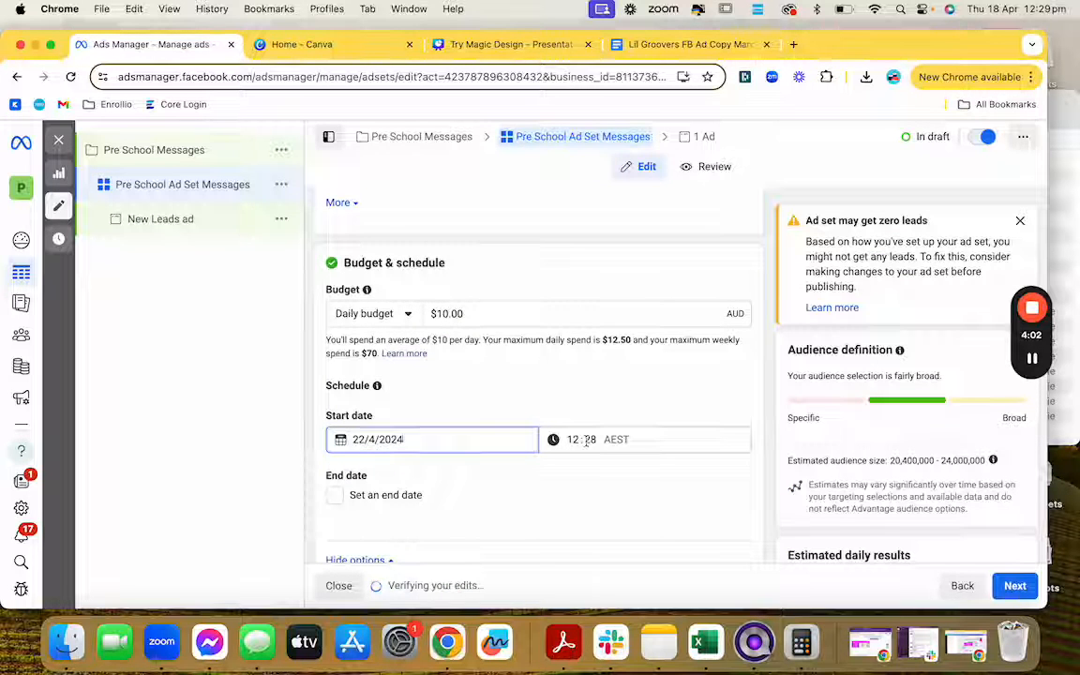
{"action": "left_click", "coordinate": [587, 440]}
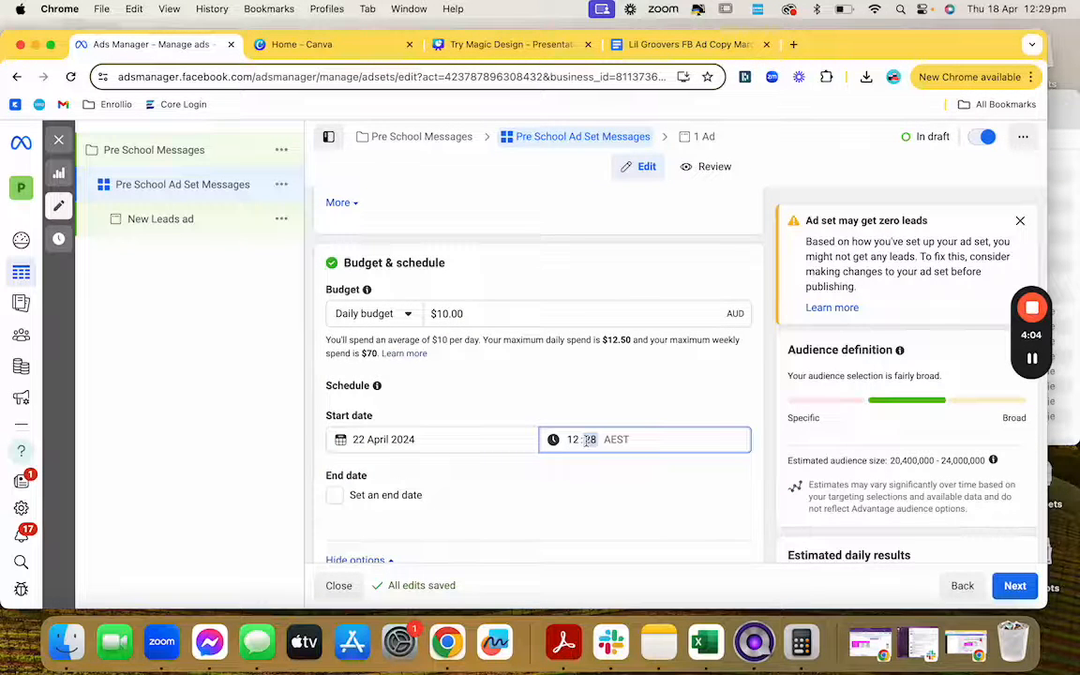
{"action": "type", "text": "00"}
{"action": "left_click", "coordinate": [572, 440]}
{"action": "type", "text": "00"}
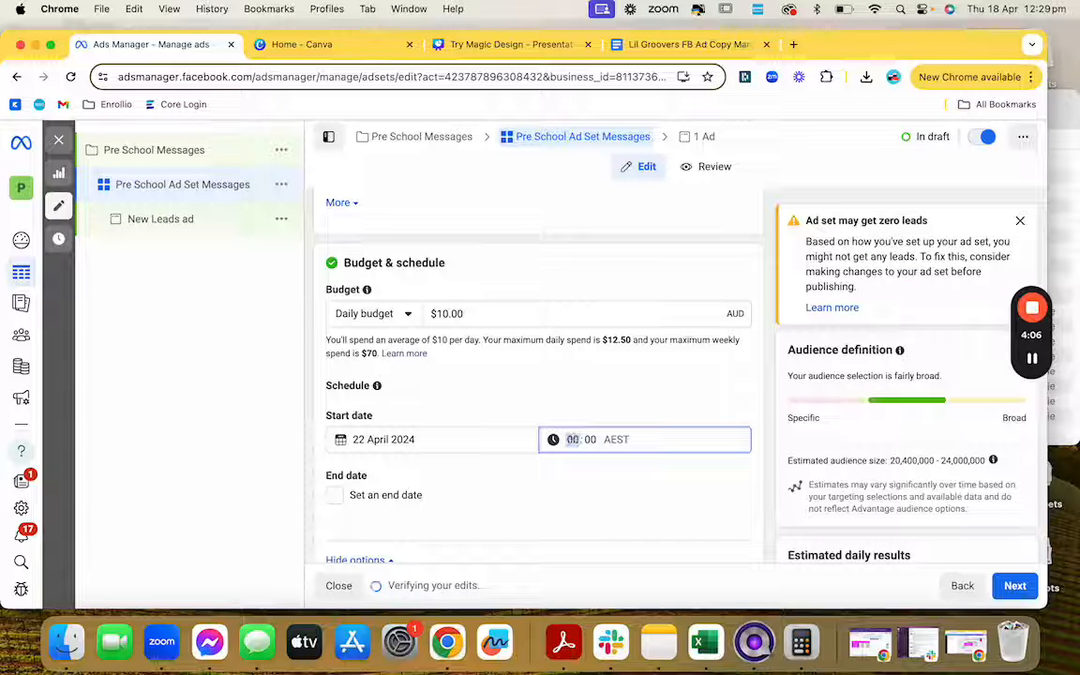
{"action": "left_click", "coordinate": [591, 483]}
{"action": "scroll", "coordinate": [591, 484], "scroll_direction": "down", "scroll_amount": 1}
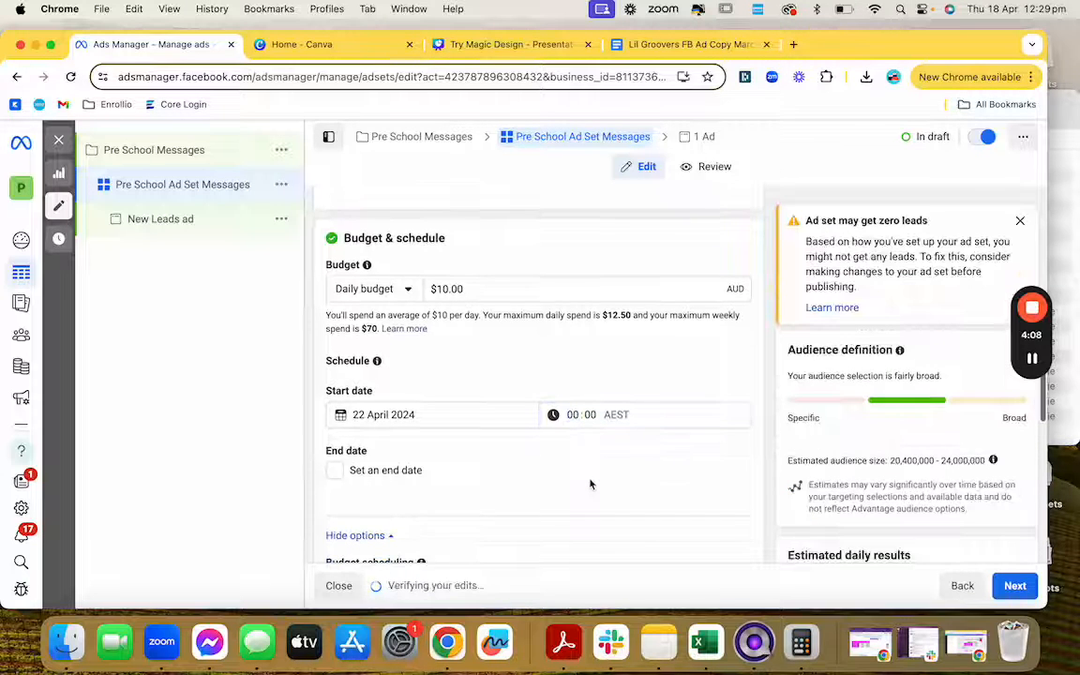
{"action": "scroll", "coordinate": [591, 484], "scroll_direction": "down", "scroll_amount": 3}
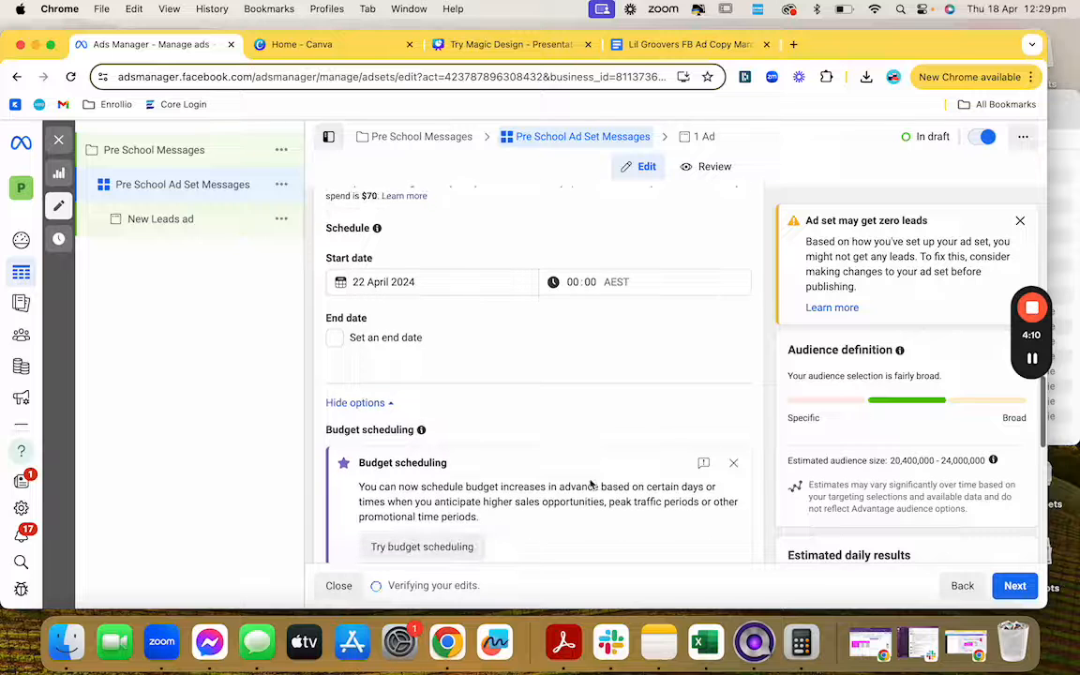
Step: Turn on 'Set an end date' and choose 3 May 2024 in the calendar
{"action": "left_click", "coordinate": [335, 337]}
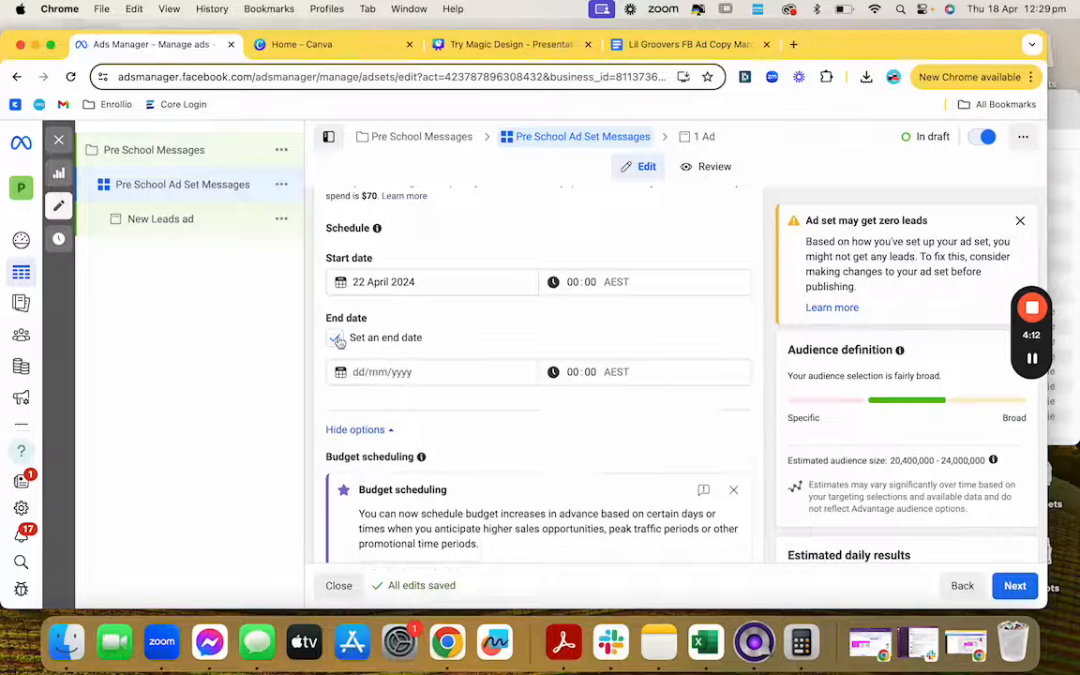
{"action": "left_click", "coordinate": [365, 373]}
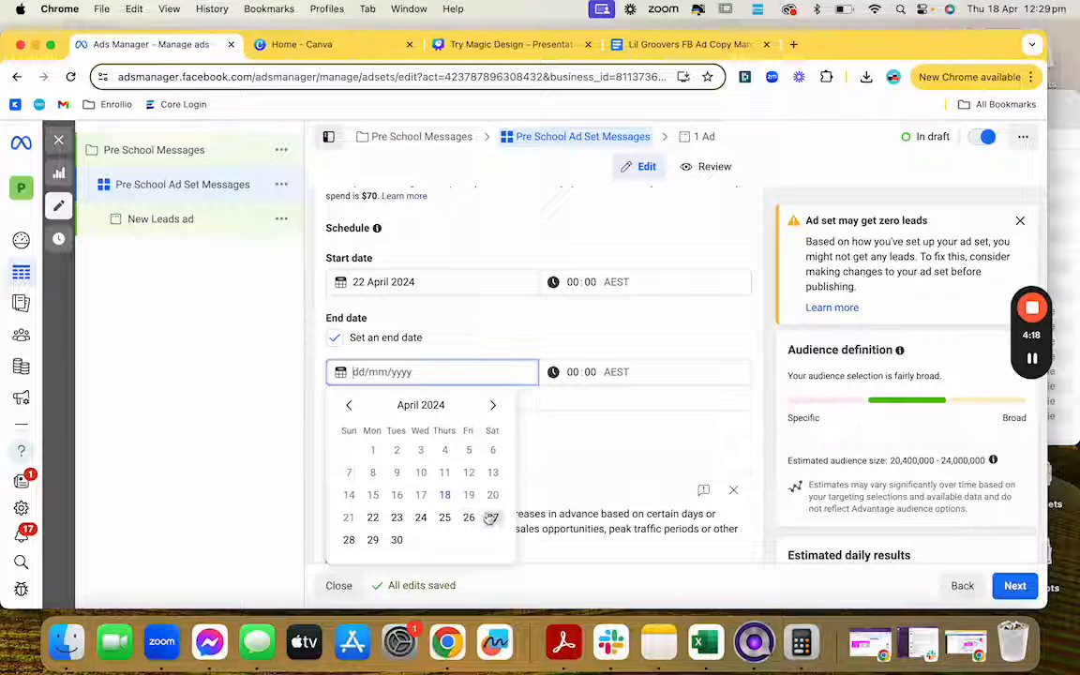
{"action": "left_click", "coordinate": [493, 406]}
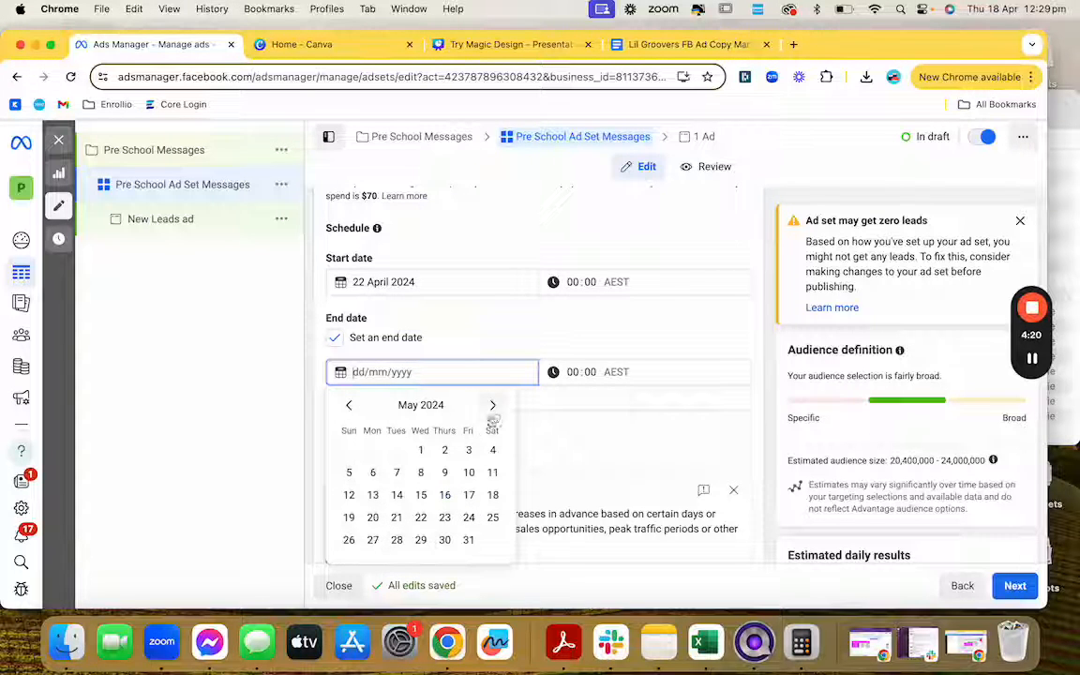
{"action": "left_click", "coordinate": [469, 449]}
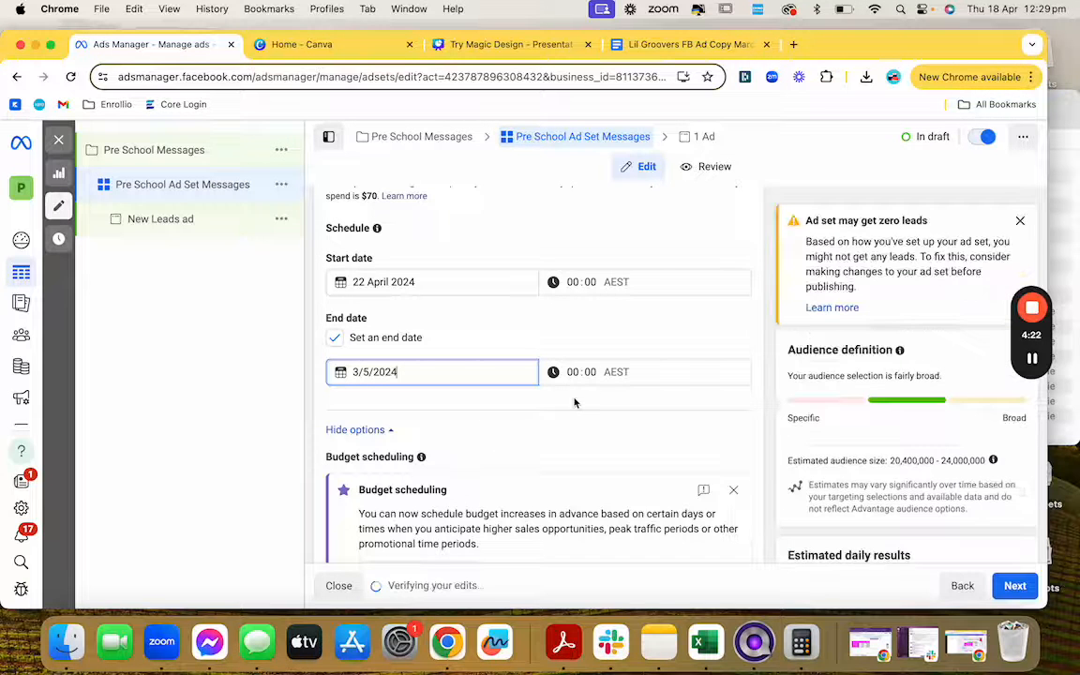
Step: Scroll down the ad set form to the Audience section showing Australia, ages 18–65+
{"action": "scroll", "coordinate": [575, 403], "scroll_direction": "down", "scroll_amount": 2}
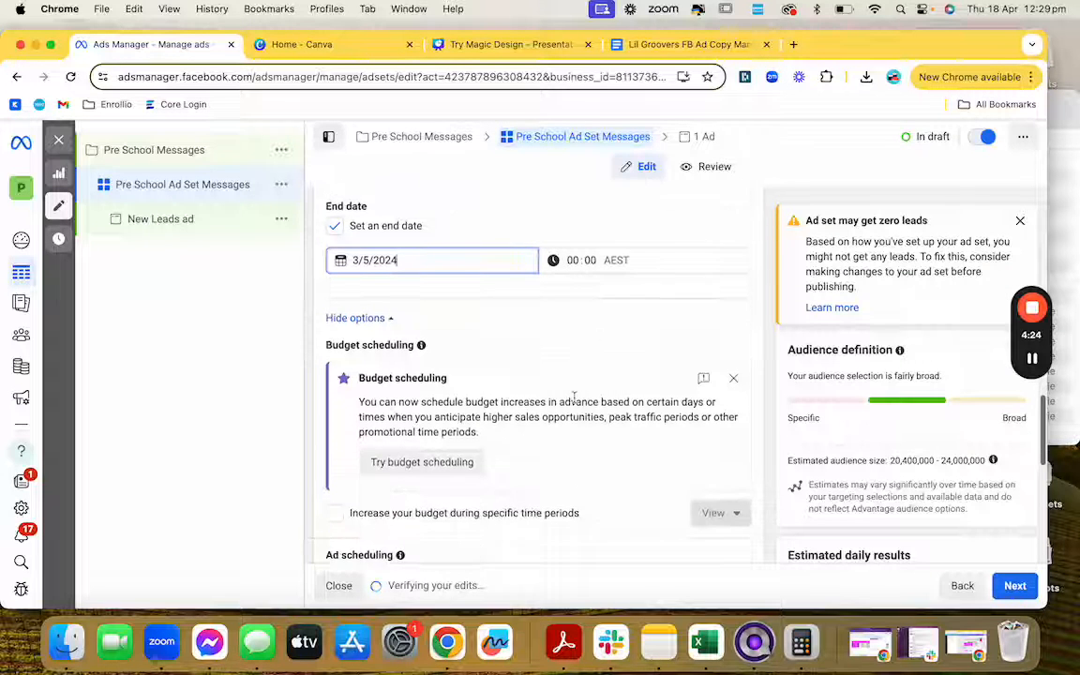
{"action": "scroll", "coordinate": [575, 403], "scroll_direction": "up", "scroll_amount": 1}
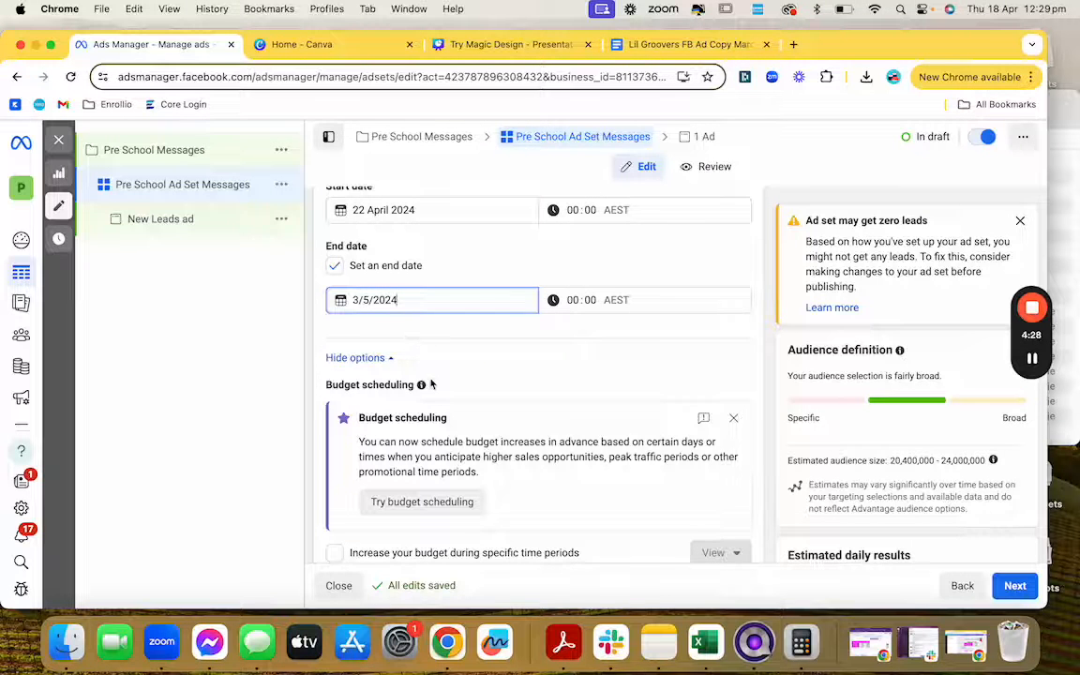
{"action": "scroll", "coordinate": [431, 384], "scroll_direction": "down", "scroll_amount": 2}
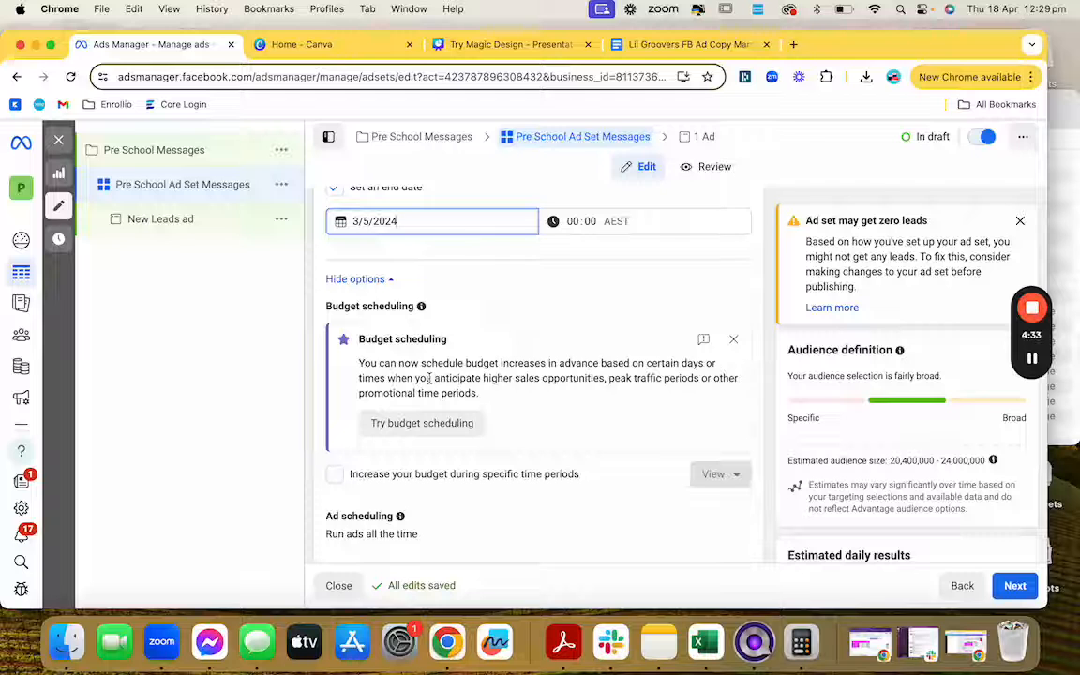
{"action": "scroll", "coordinate": [431, 380], "scroll_direction": "down", "scroll_amount": 2}
{"action": "scroll", "coordinate": [514, 356], "scroll_direction": "down", "scroll_amount": 4}
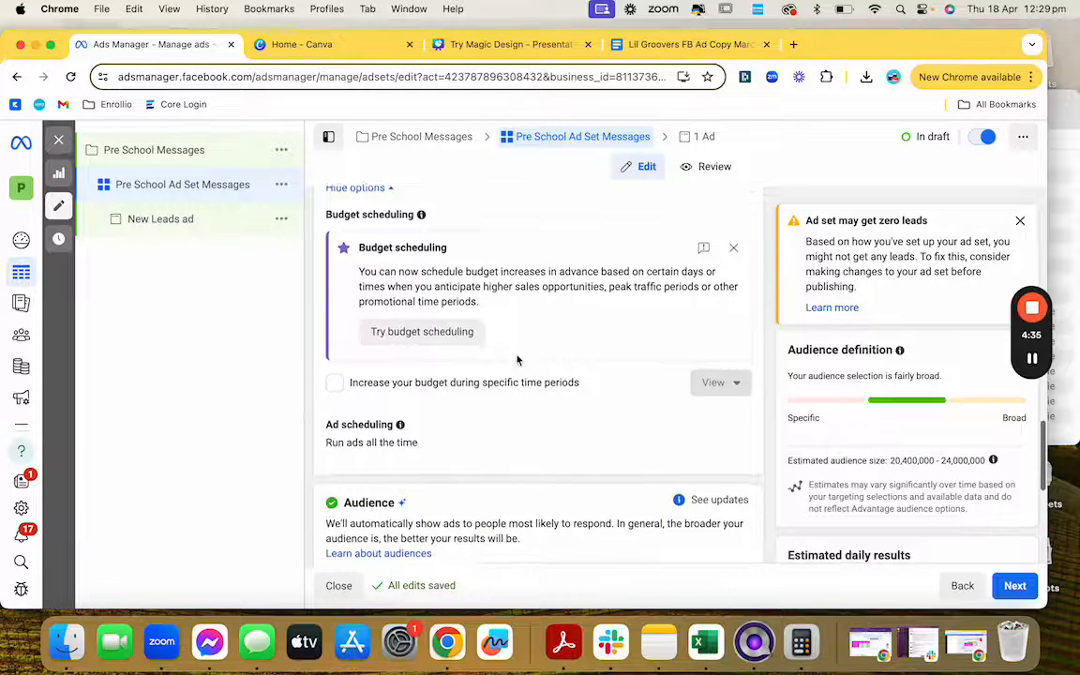
{"action": "scroll", "coordinate": [525, 336], "scroll_direction": "down", "scroll_amount": 4}
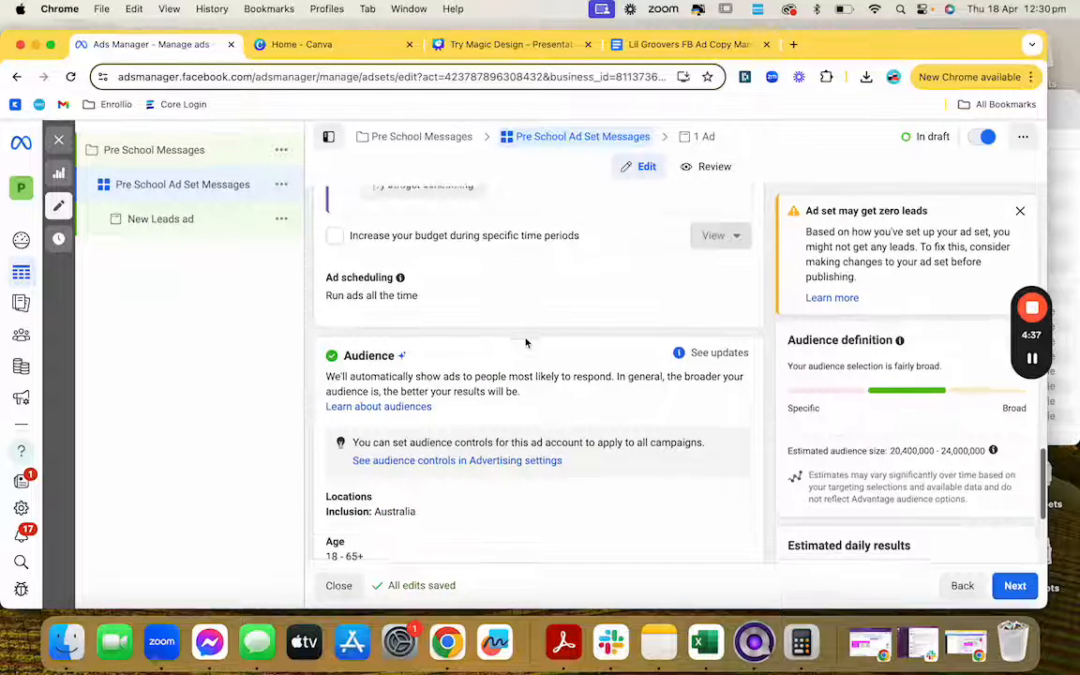
{"action": "scroll", "coordinate": [526, 343], "scroll_direction": "down", "scroll_amount": 1}
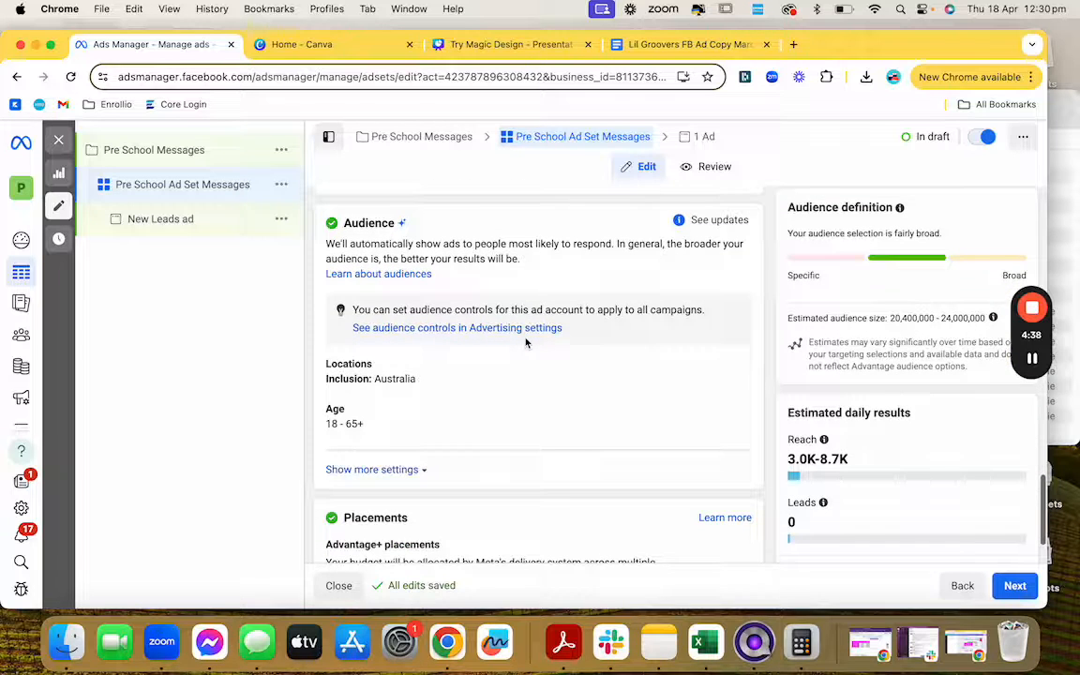
{"action": "scroll", "coordinate": [526, 343], "scroll_direction": "down", "scroll_amount": 2}
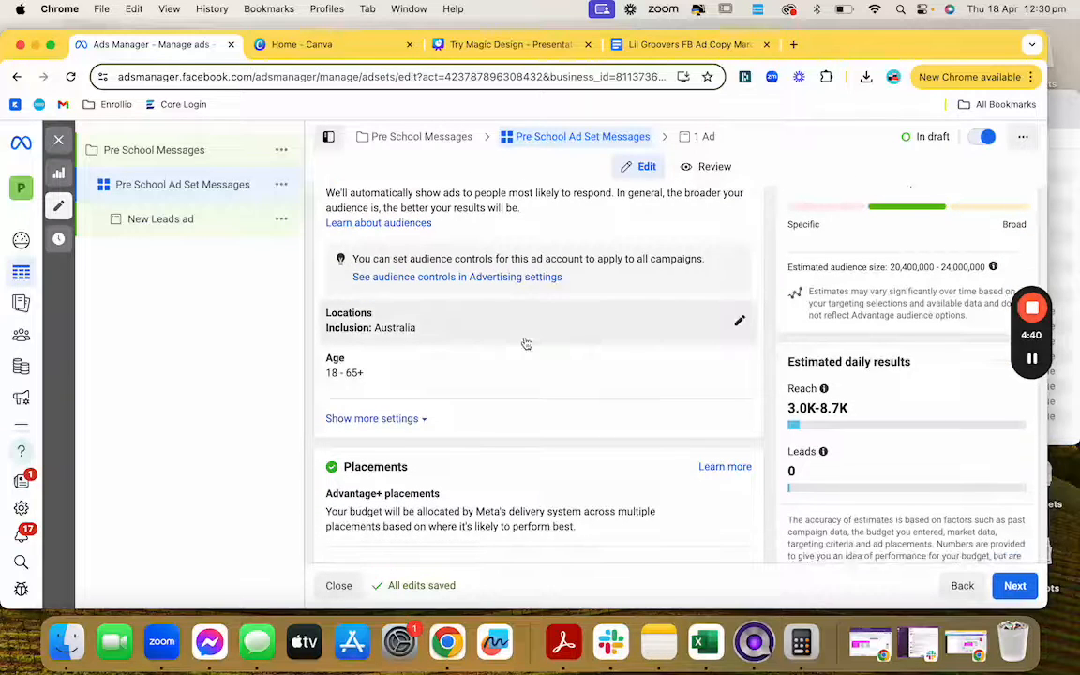
{"action": "scroll", "coordinate": [525, 343], "scroll_direction": "up", "scroll_amount": 2}
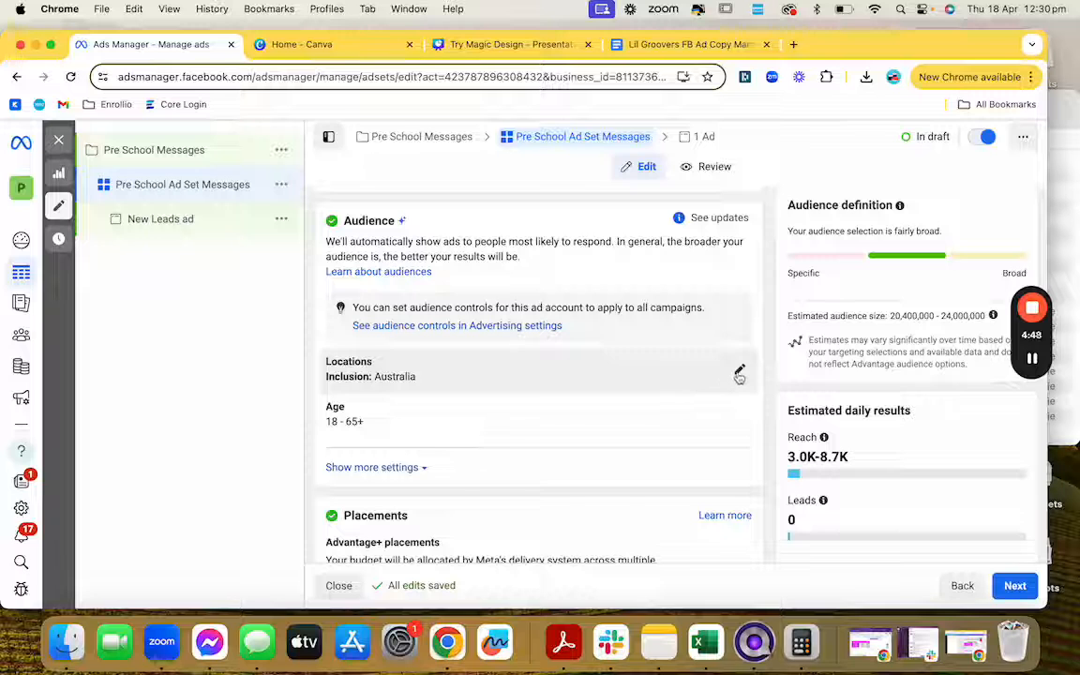
{"action": "left_click", "coordinate": [739, 372]}
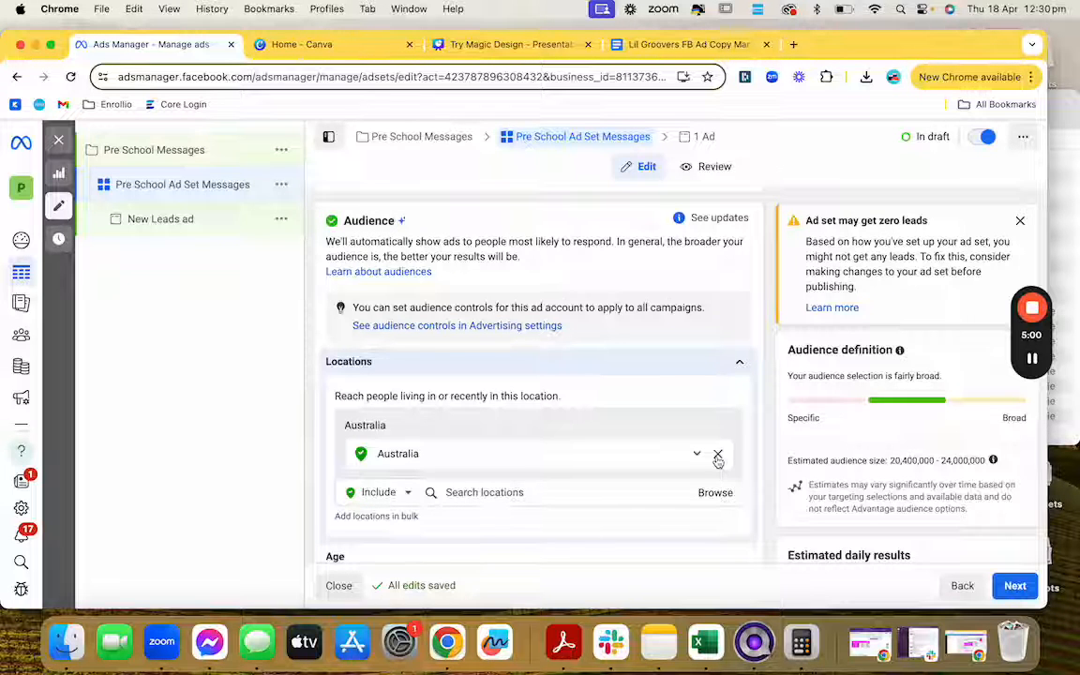
{"action": "left_click", "coordinate": [717, 457]}
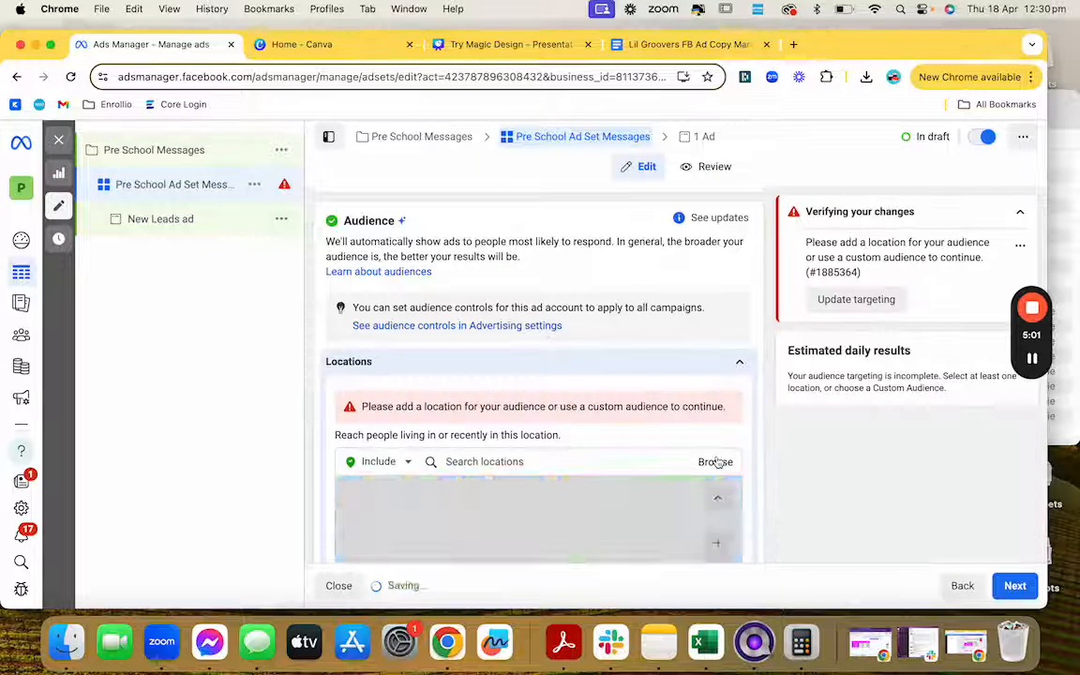
{"action": "left_click", "coordinate": [619, 465]}
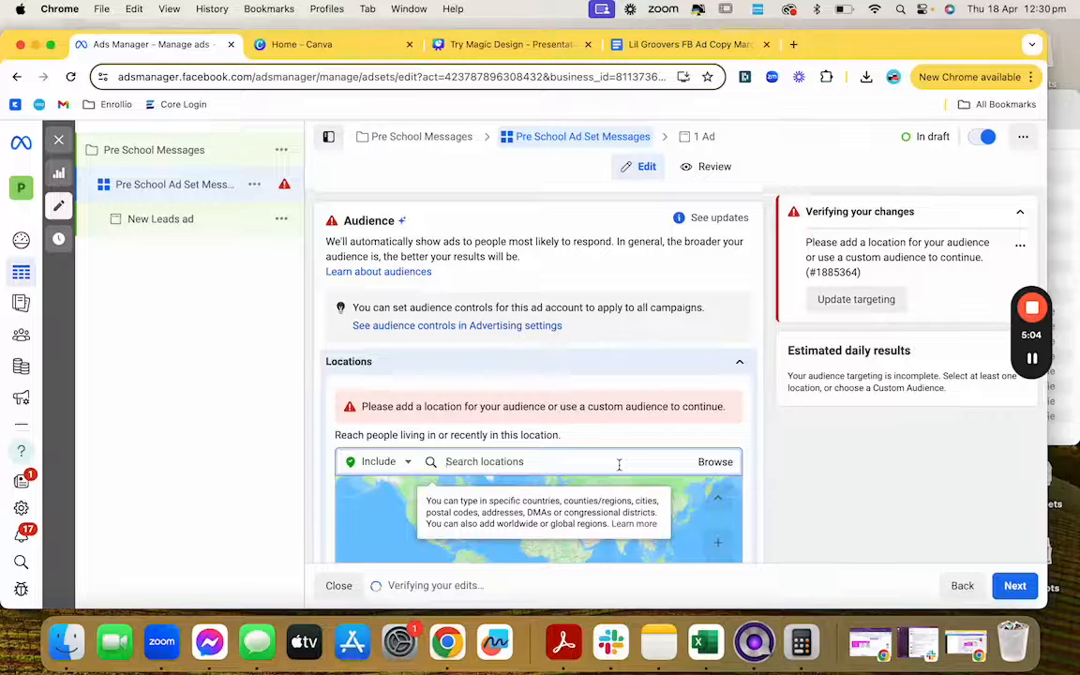
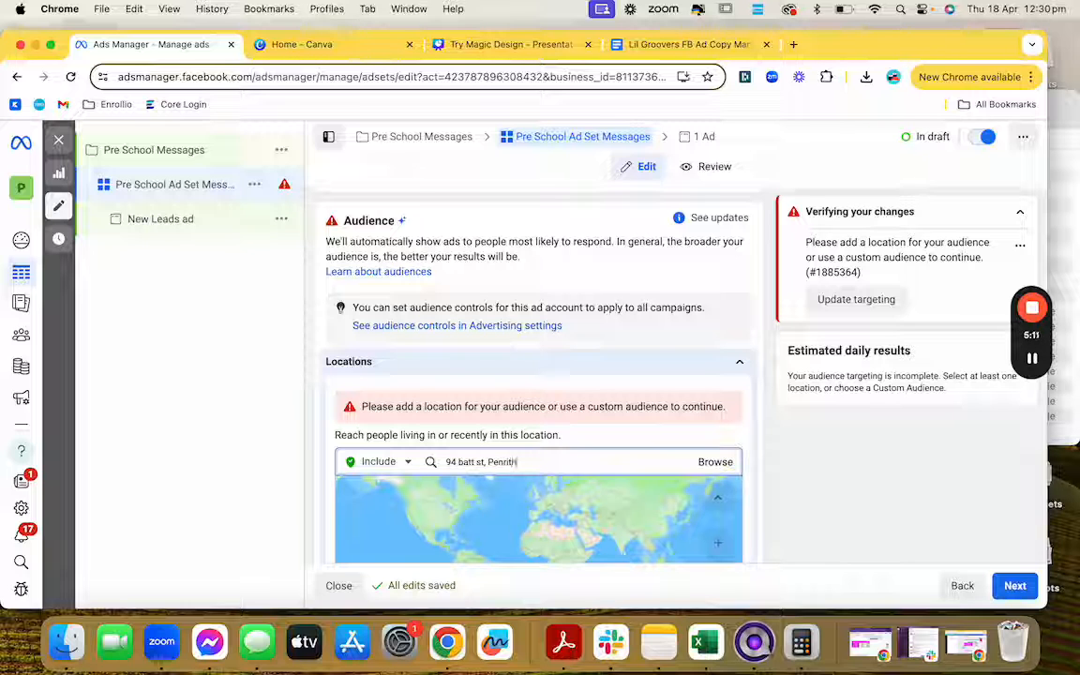
{"action": "scroll", "coordinate": [592, 498], "scroll_direction": "down", "scroll_amount": 3}
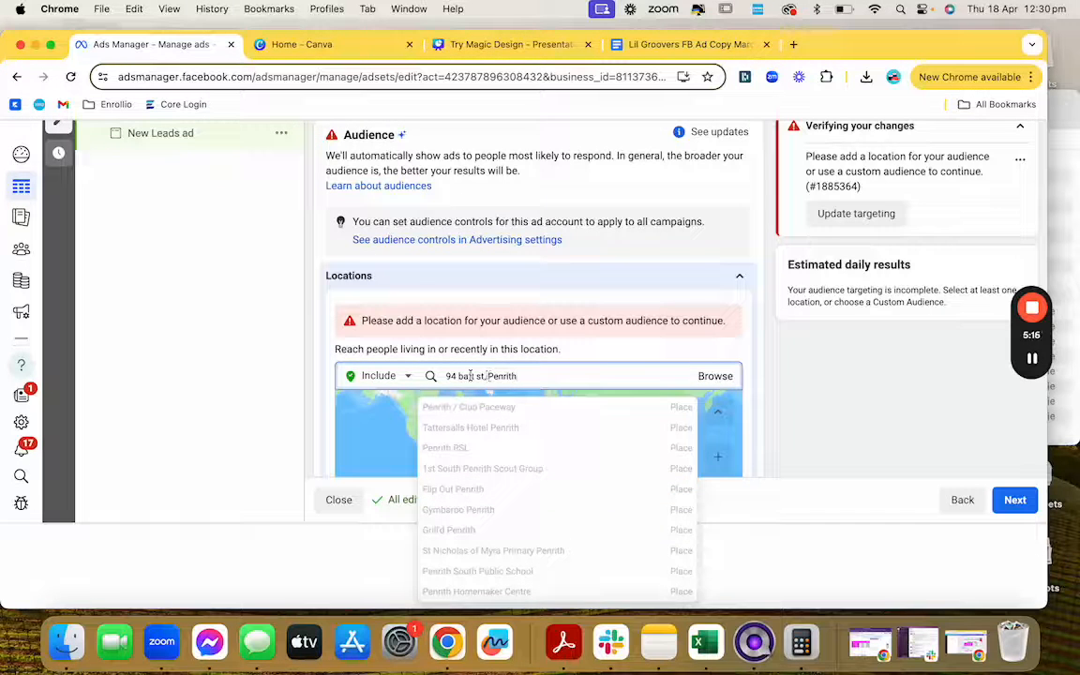
Step: Add Penrith, New South Wales, Australia as the target location
{"action": "triple_click", "coordinate": [470, 375]}
{"action": "type", "text": "Penrith"}
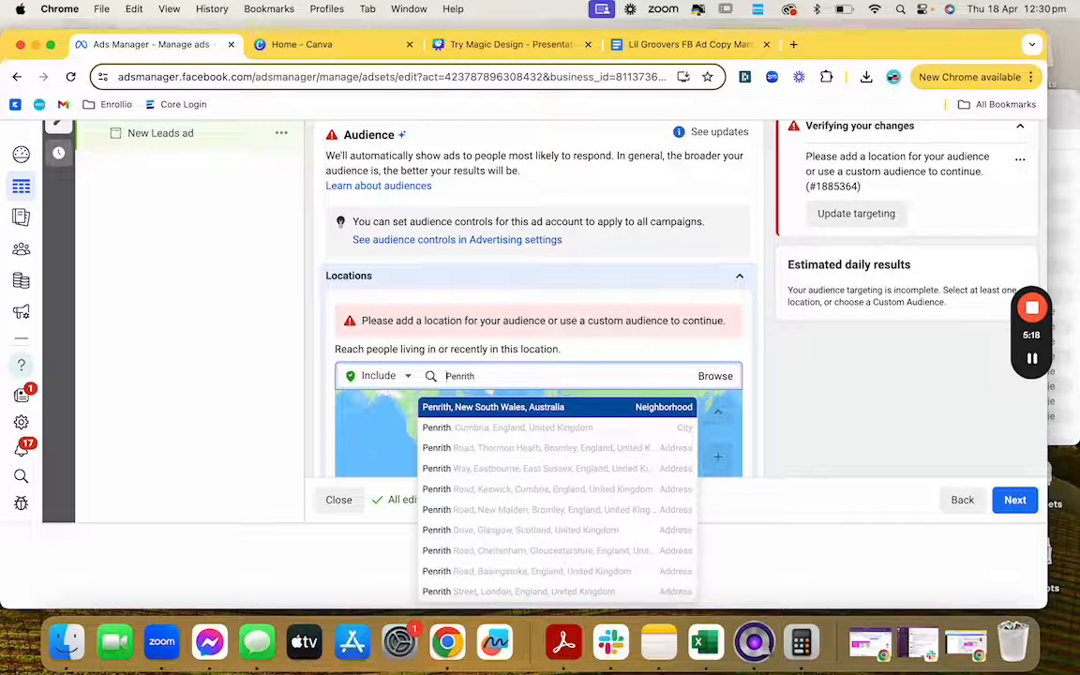
{"action": "left_click", "coordinate": [491, 409]}
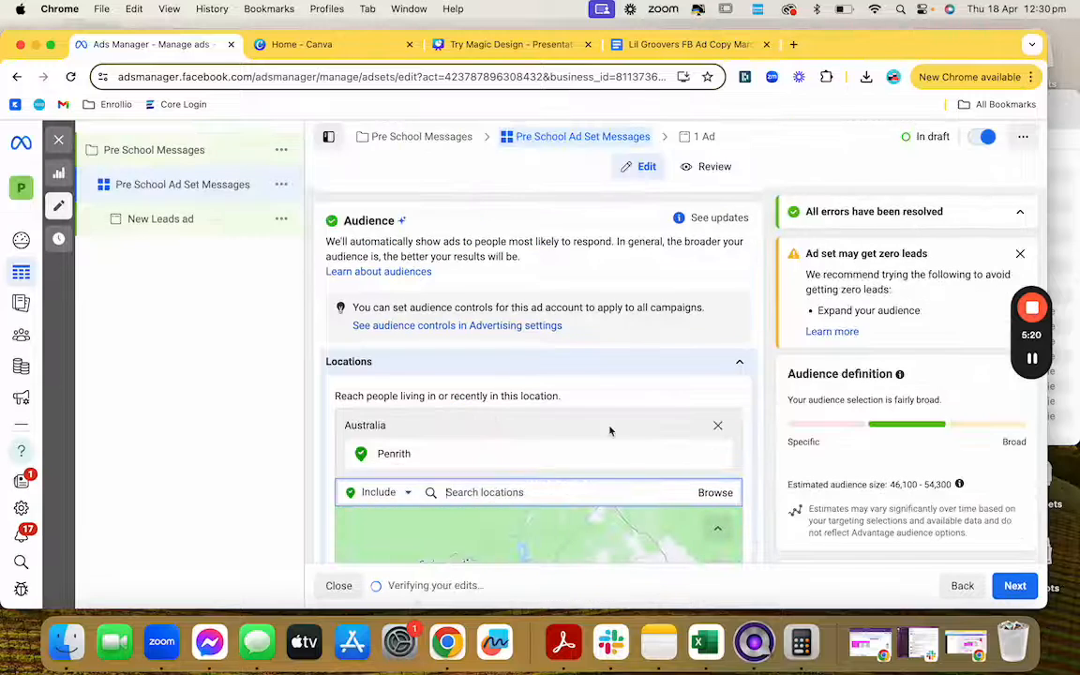
{"action": "scroll", "coordinate": [660, 389], "scroll_direction": "down", "scroll_amount": 3}
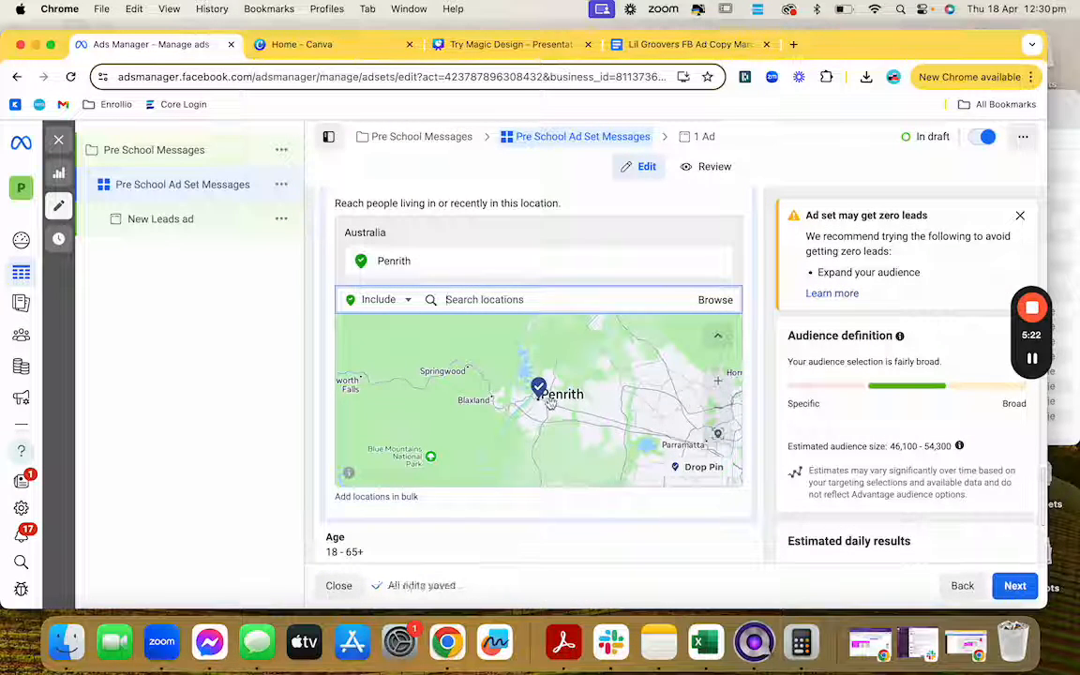
{"action": "scroll", "coordinate": [544, 420], "scroll_direction": "up", "scroll_amount": 5}
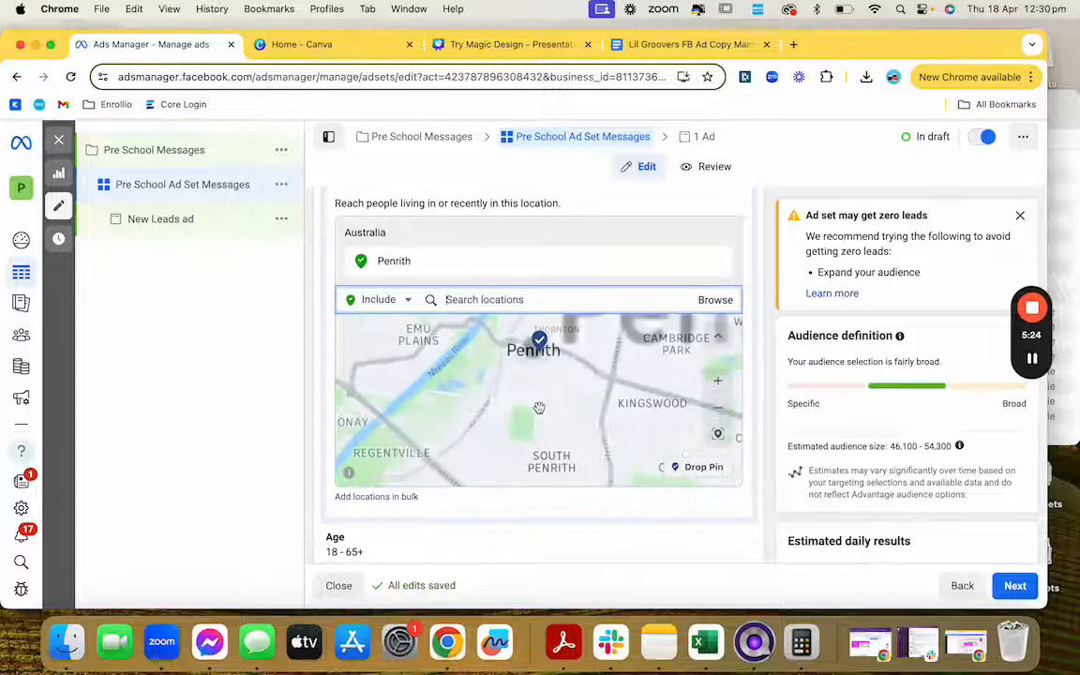
{"action": "scroll", "coordinate": [539, 407], "scroll_direction": "up", "scroll_amount": 2}
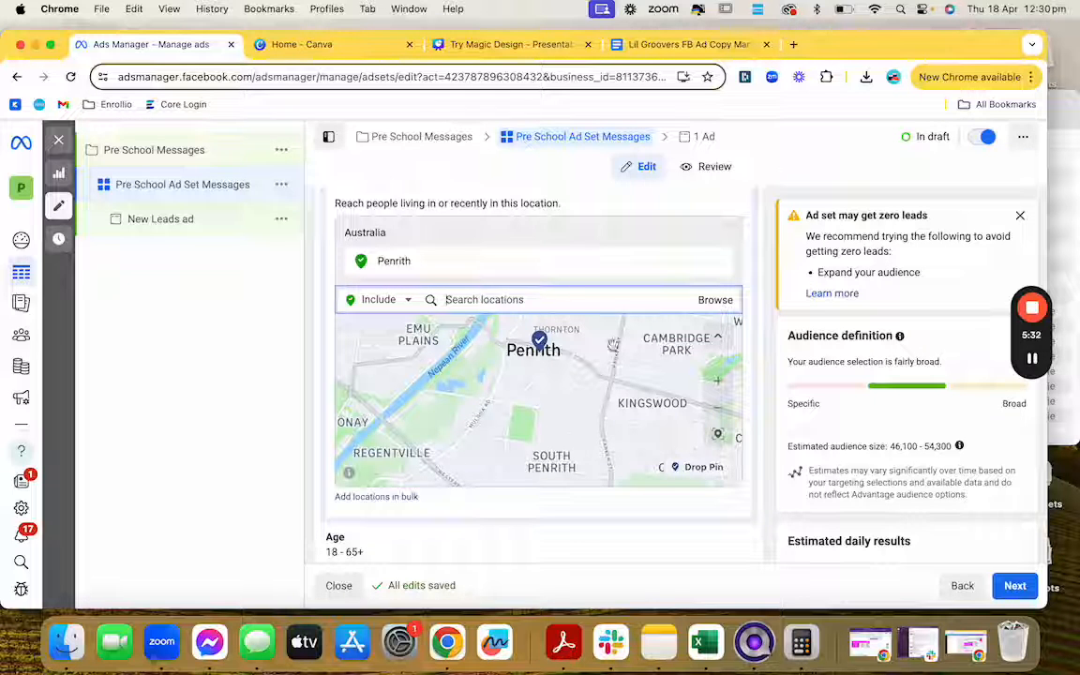
Step: Drop a pin on Penrith and remove the Penrith city location
{"action": "left_click", "coordinate": [703, 467]}
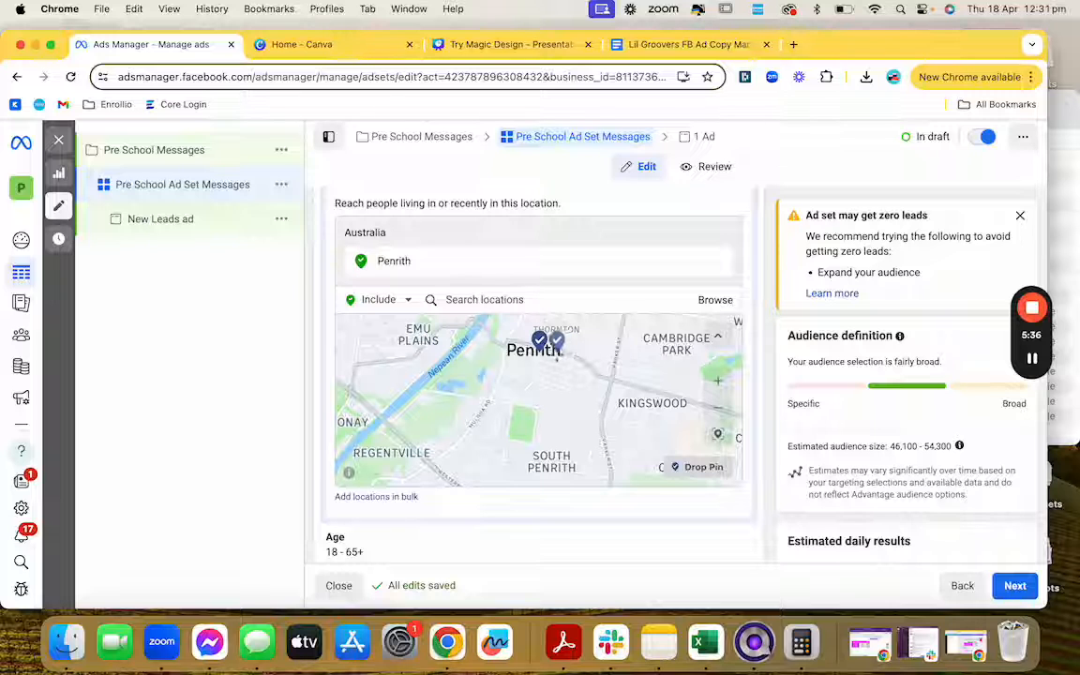
{"action": "left_click", "coordinate": [541, 347]}
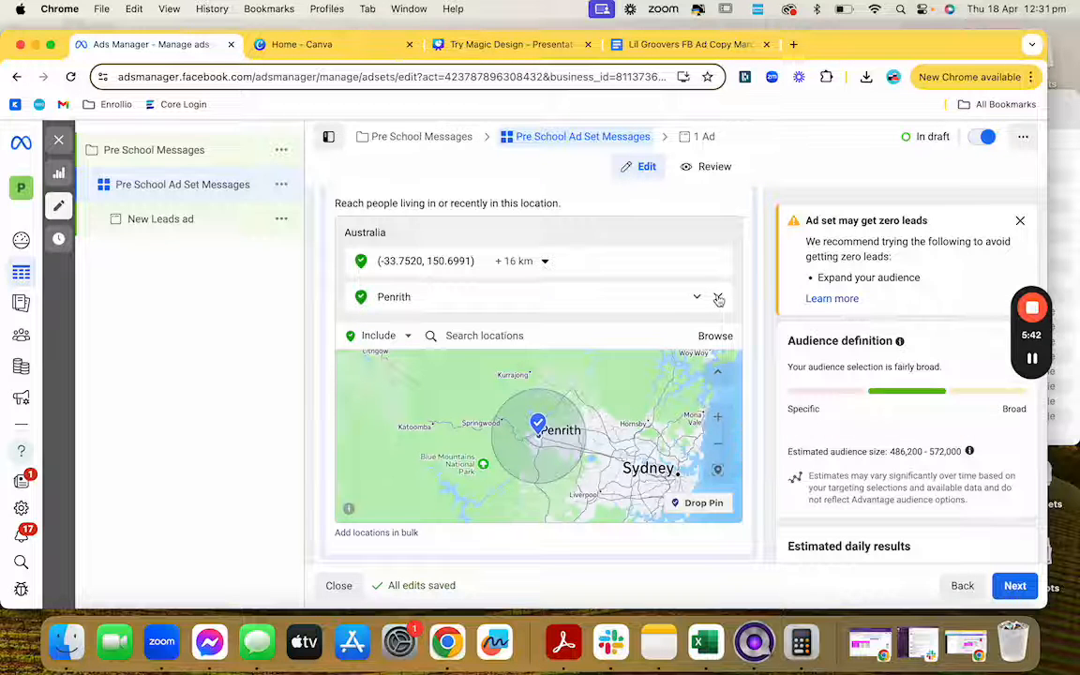
{"action": "left_click", "coordinate": [718, 298]}
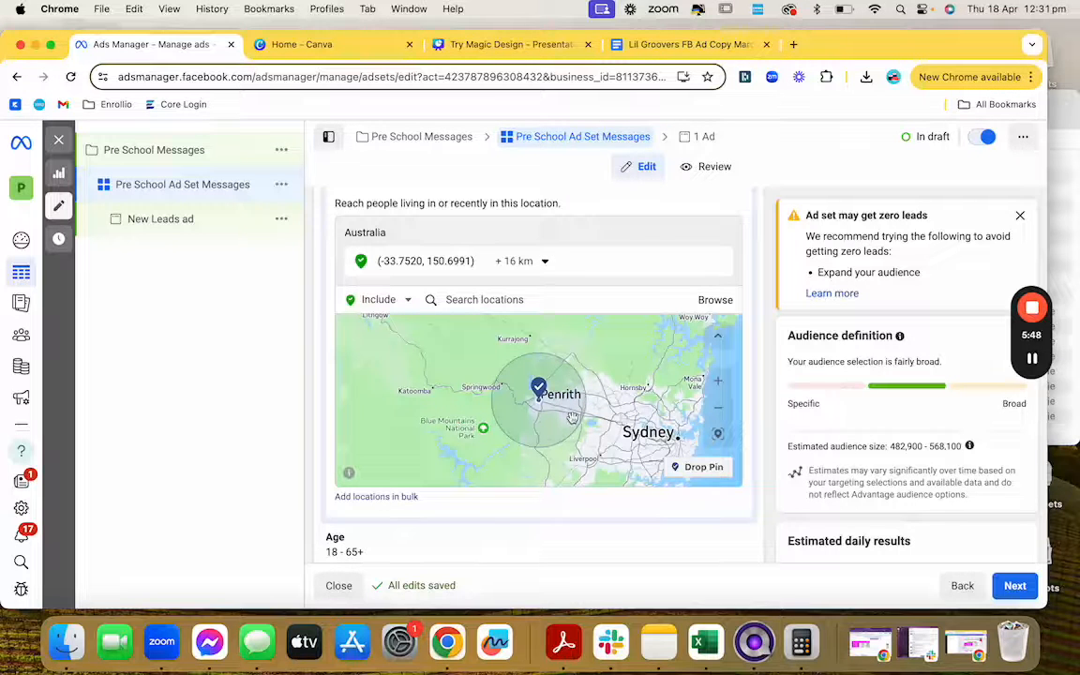
Step: Set the pinned location's targeting radius to 10 km
{"action": "scroll", "coordinate": [576, 418], "scroll_direction": "up", "scroll_amount": 5}
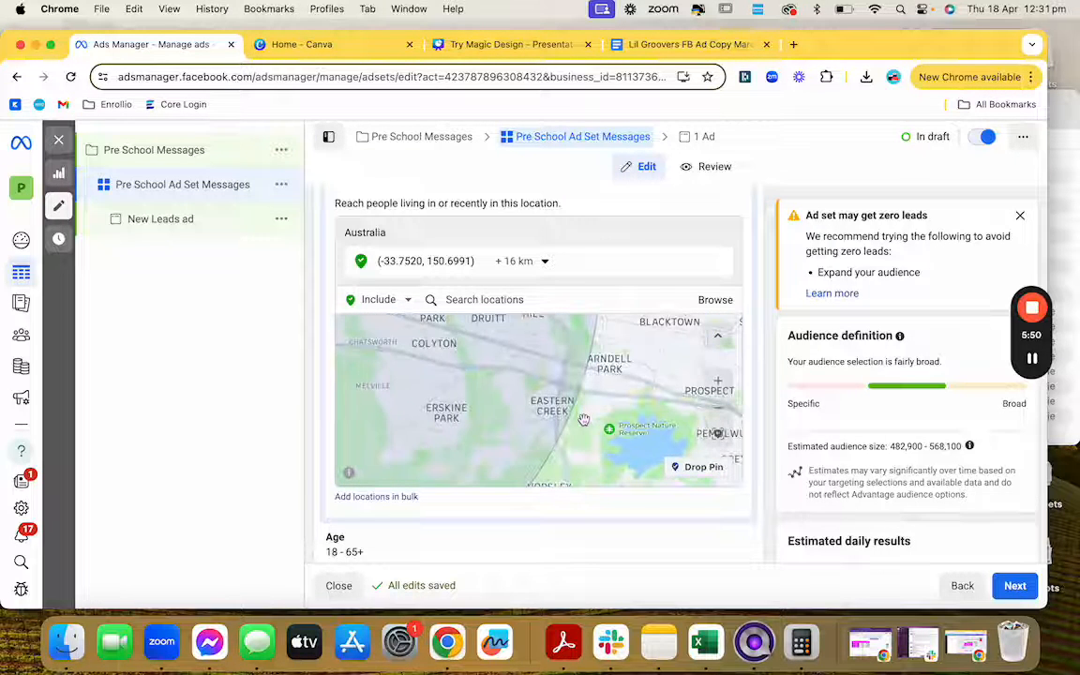
{"action": "left_click_drag", "start_coordinate": [583, 419], "coordinate": [682, 429]}
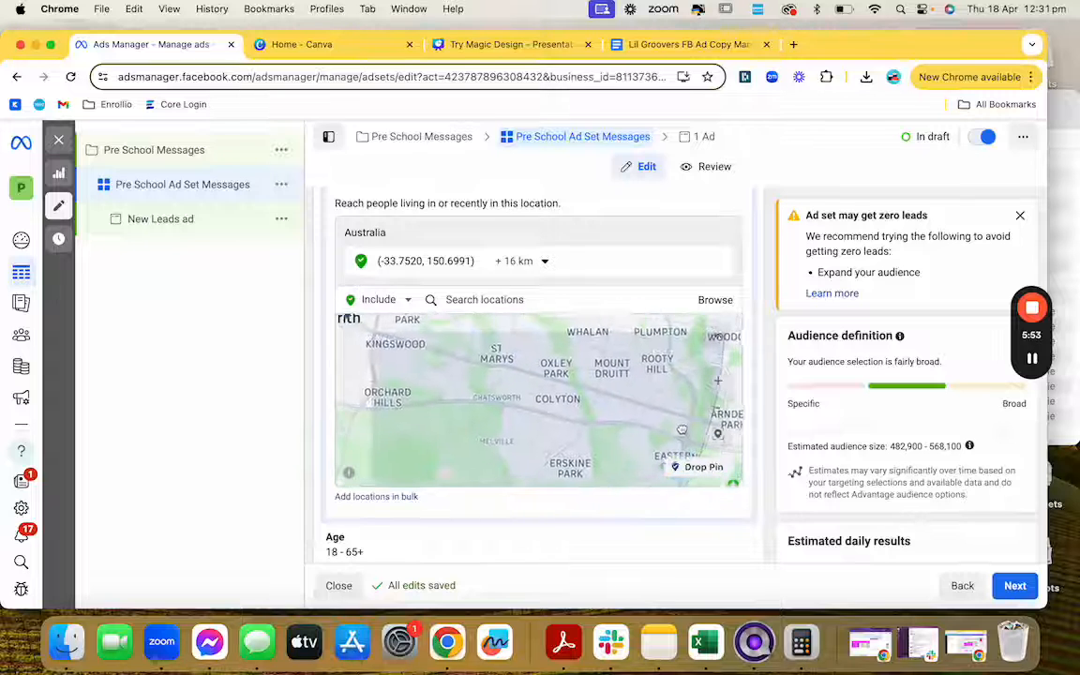
{"action": "scroll", "coordinate": [577, 361], "scroll_direction": "down", "scroll_amount": 3}
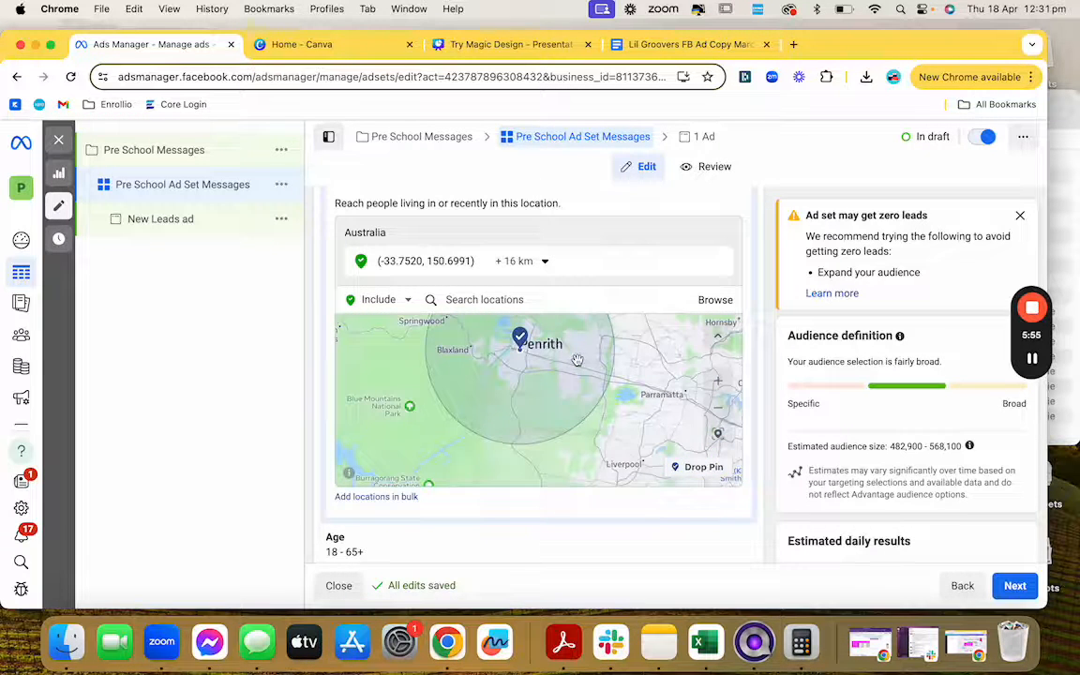
{"action": "left_click", "coordinate": [540, 263]}
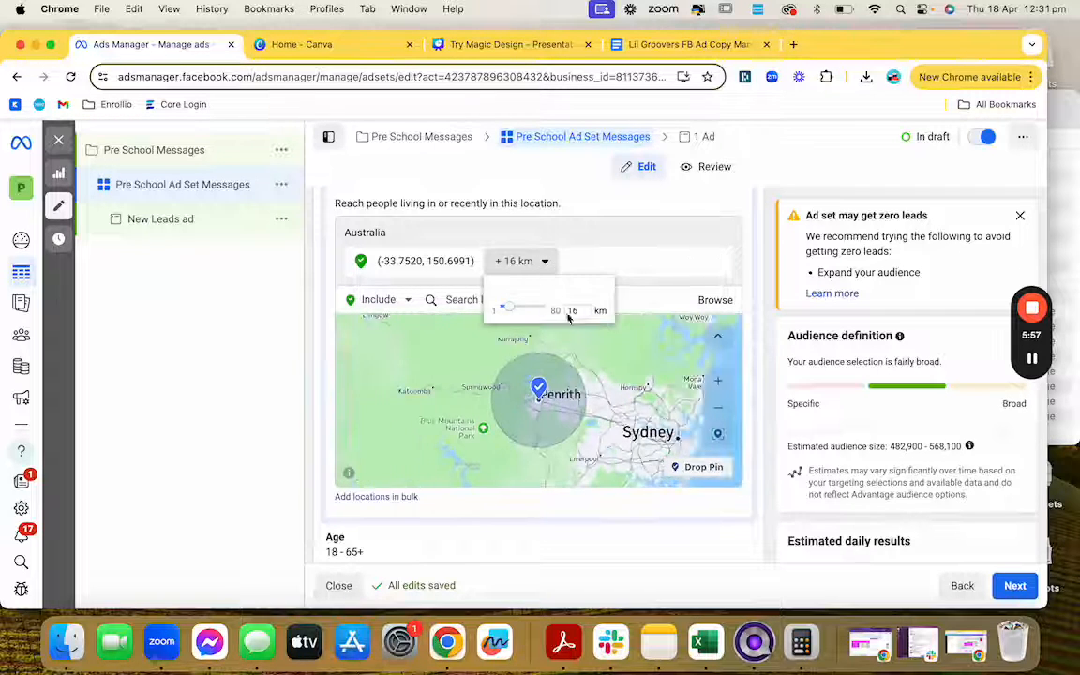
{"action": "left_click_drag", "start_coordinate": [507, 310], "coordinate": [510, 310]}
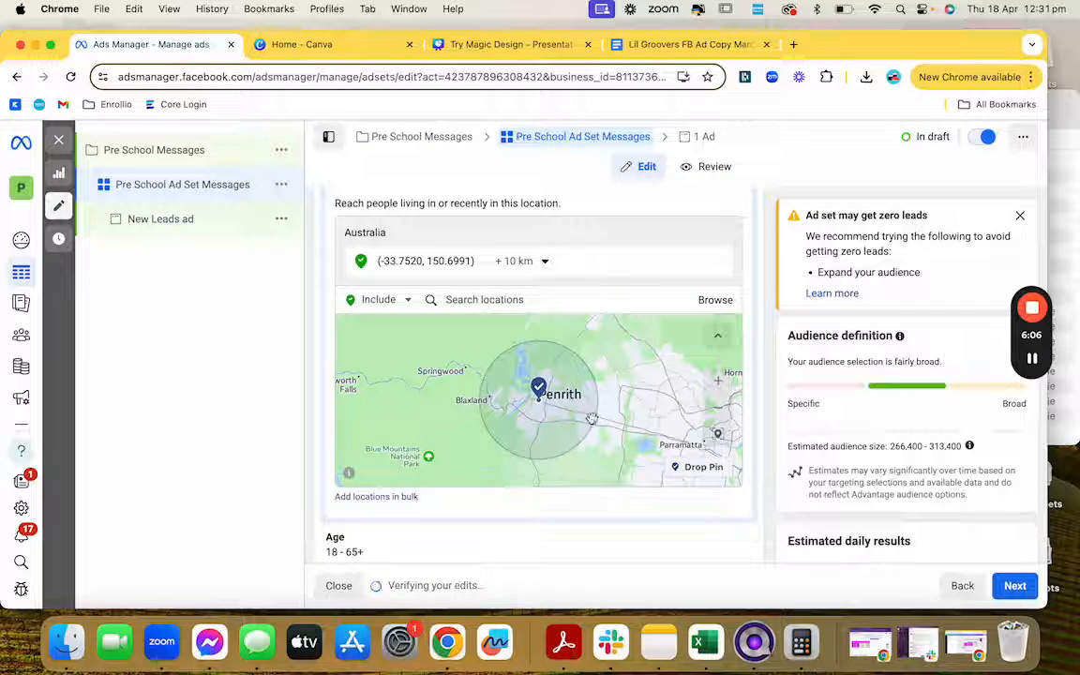
{"action": "scroll", "coordinate": [591, 418], "scroll_direction": "up", "scroll_amount": 5}
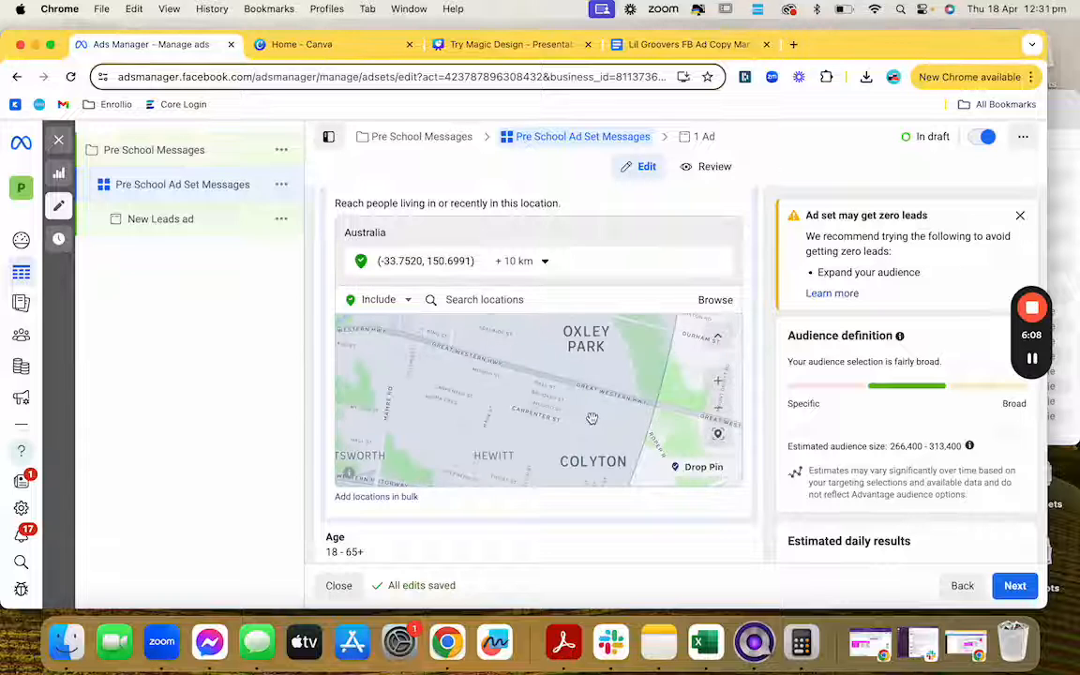
{"action": "scroll", "coordinate": [591, 418], "scroll_direction": "down", "scroll_amount": 5}
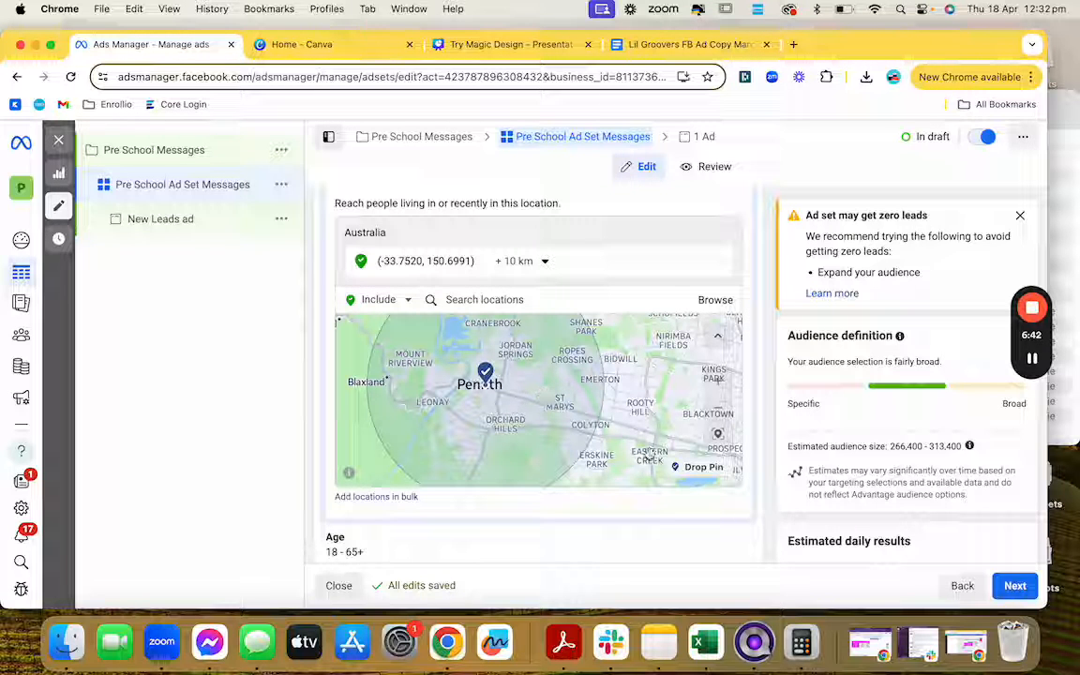
Step: Edit the audience age range and set the minimum age to 22
{"action": "scroll", "coordinate": [715, 523], "scroll_direction": "down", "scroll_amount": 2}
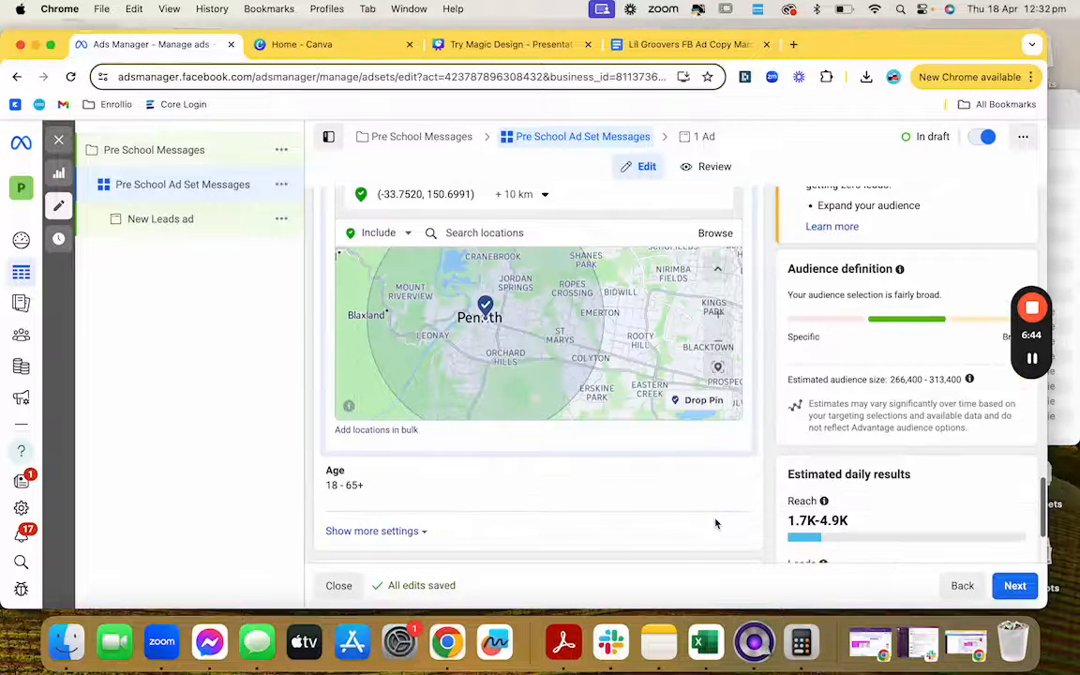
{"action": "scroll", "coordinate": [715, 524], "scroll_direction": "down", "scroll_amount": 1}
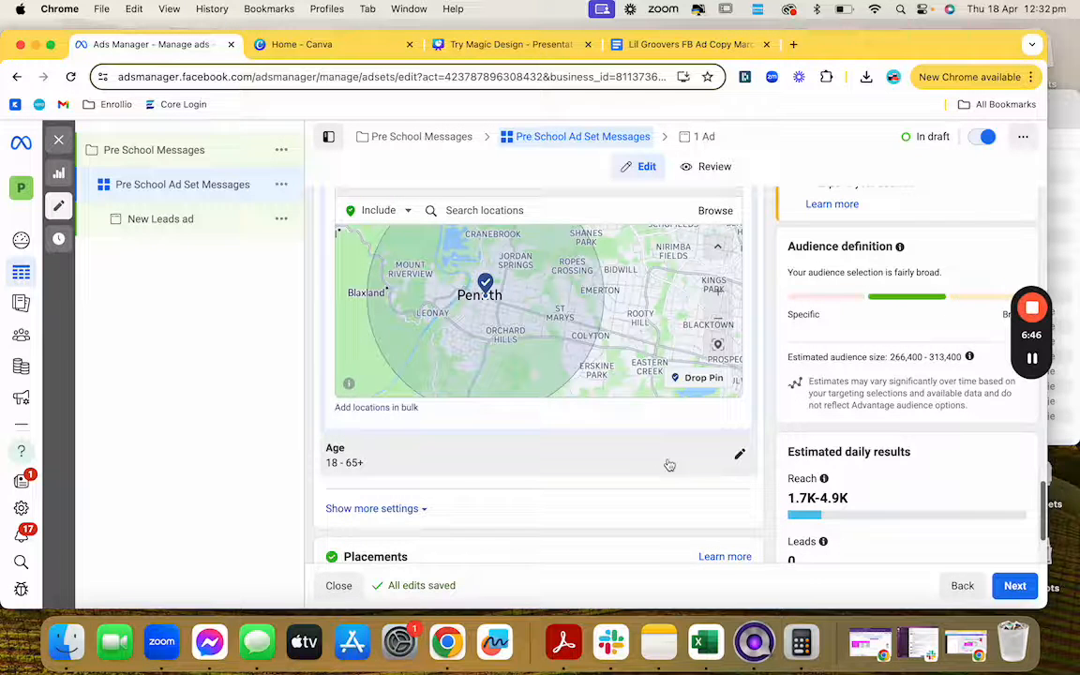
{"action": "left_click", "coordinate": [738, 457]}
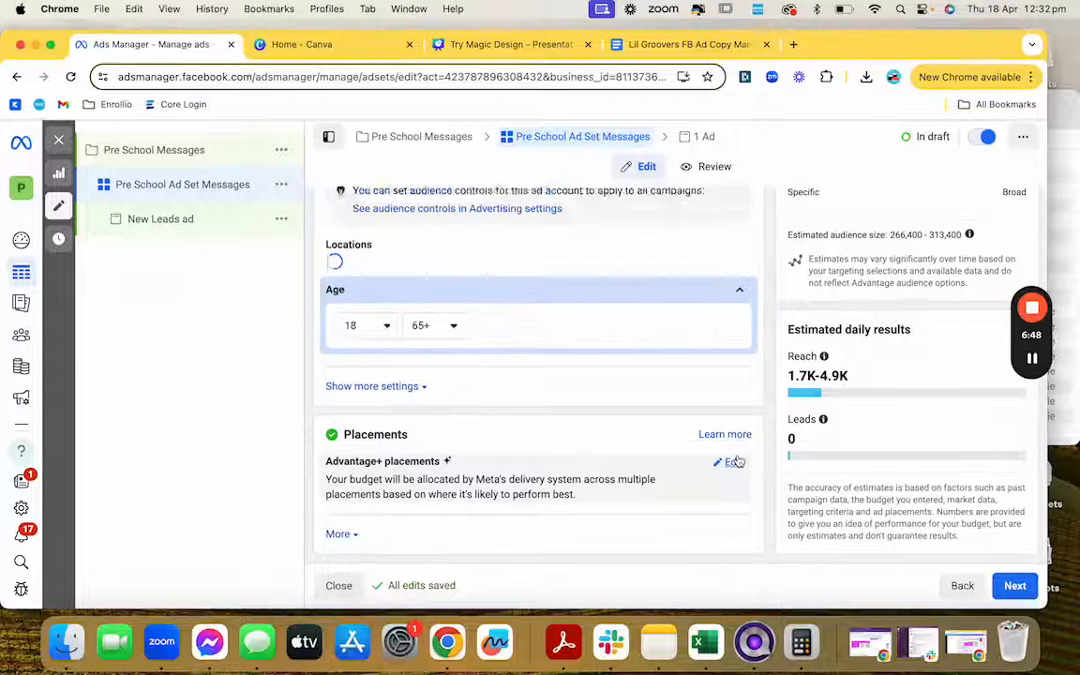
{"action": "scroll", "coordinate": [513, 385], "scroll_direction": "up", "scroll_amount": 3}
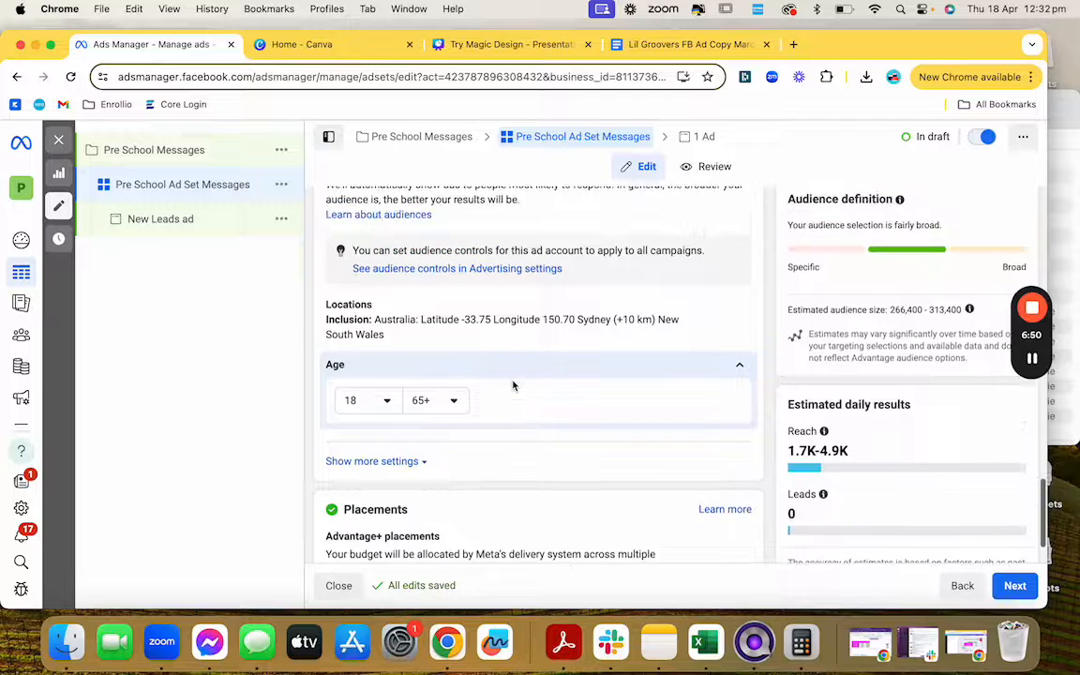
{"action": "scroll", "coordinate": [513, 384], "scroll_direction": "up", "scroll_amount": 2}
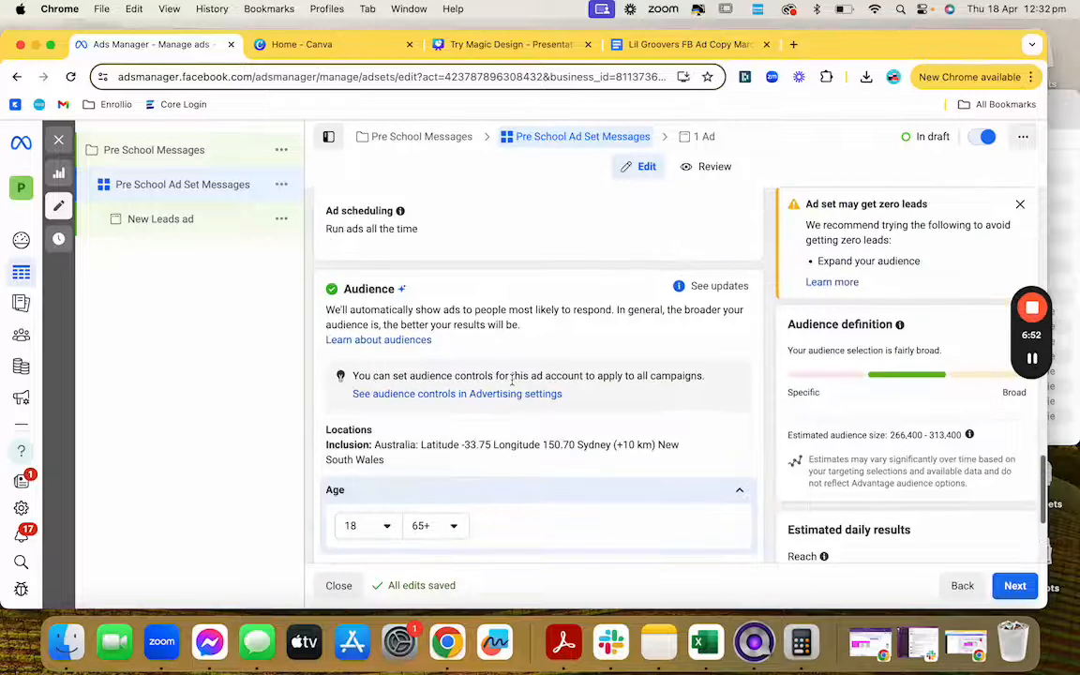
{"action": "scroll", "coordinate": [512, 385], "scroll_direction": "down", "scroll_amount": 4}
{"action": "left_click", "coordinate": [378, 381]}
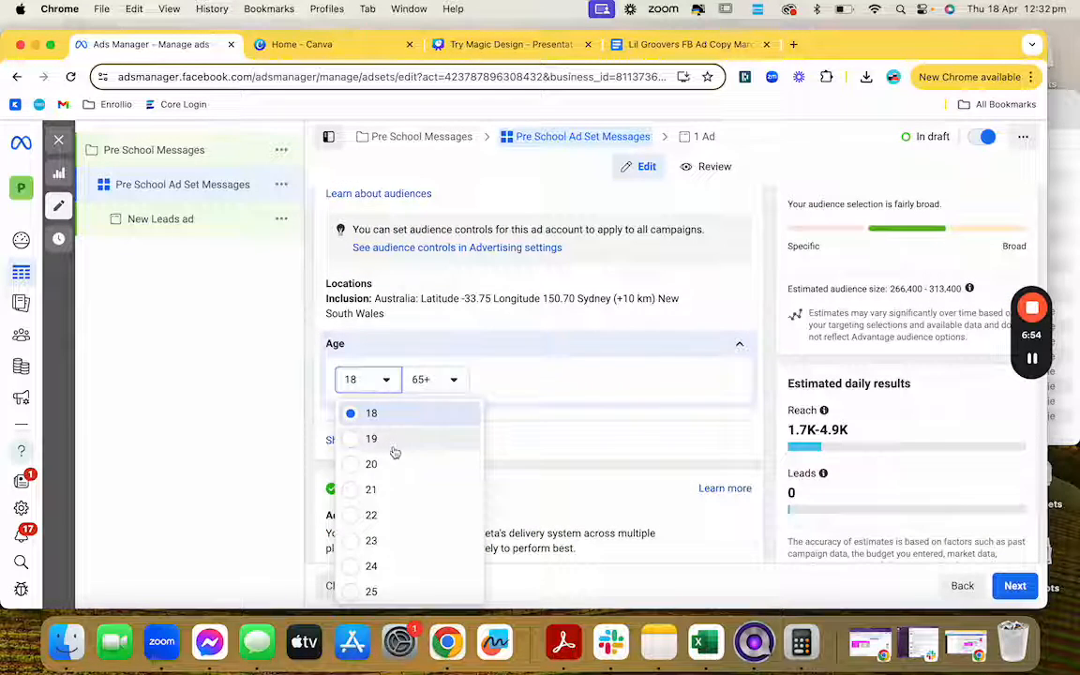
{"action": "scroll", "coordinate": [389, 456], "scroll_direction": "down", "scroll_amount": 1}
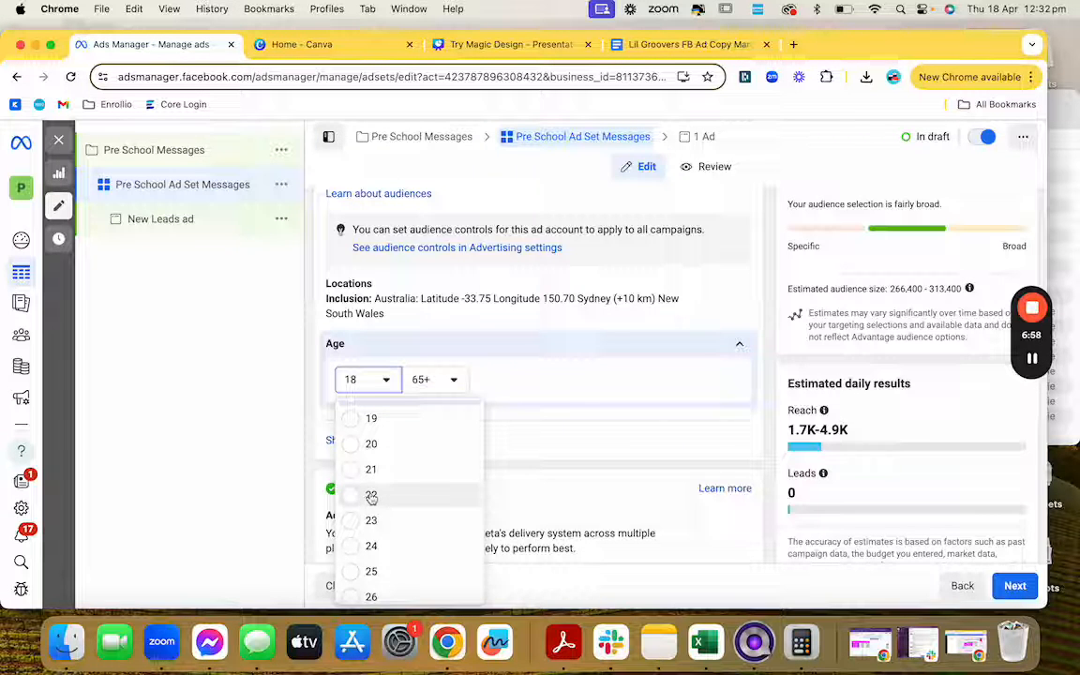
{"action": "left_click", "coordinate": [371, 497]}
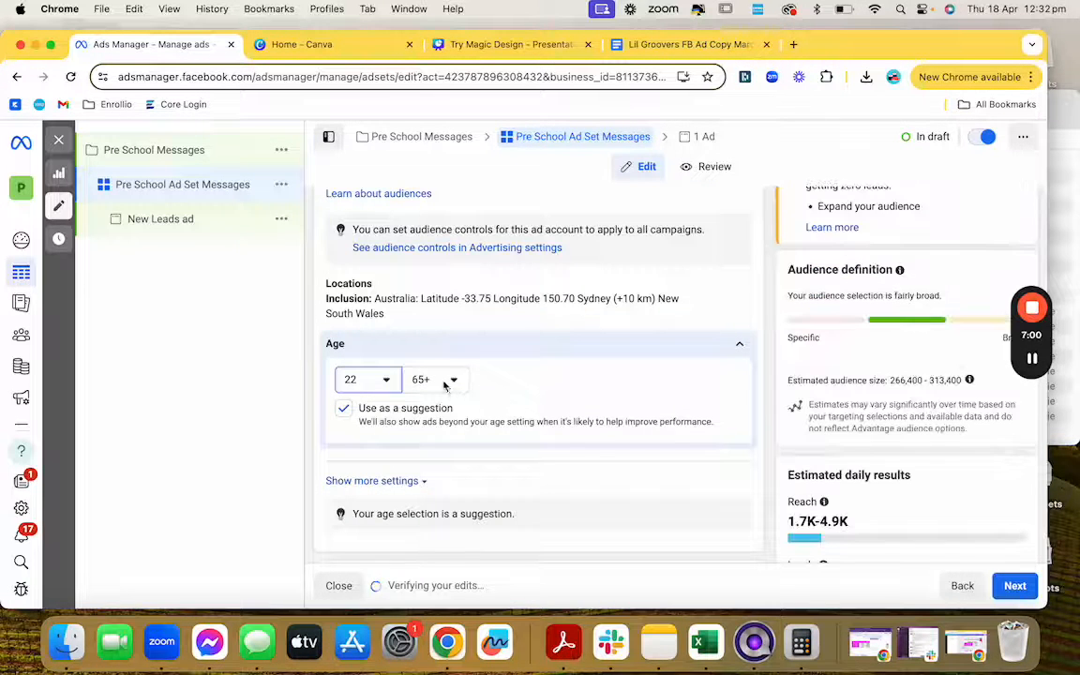
Step: Set the maximum audience age to 54
{"action": "left_click", "coordinate": [444, 382]}
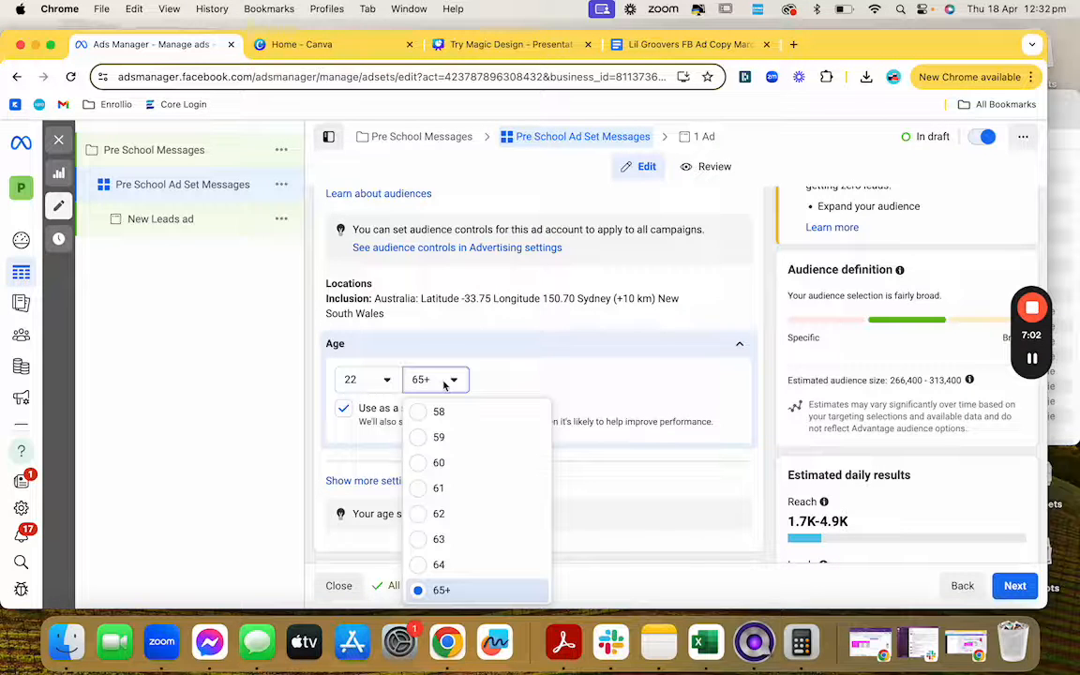
{"action": "scroll", "coordinate": [490, 463], "scroll_direction": "up", "scroll_amount": 3}
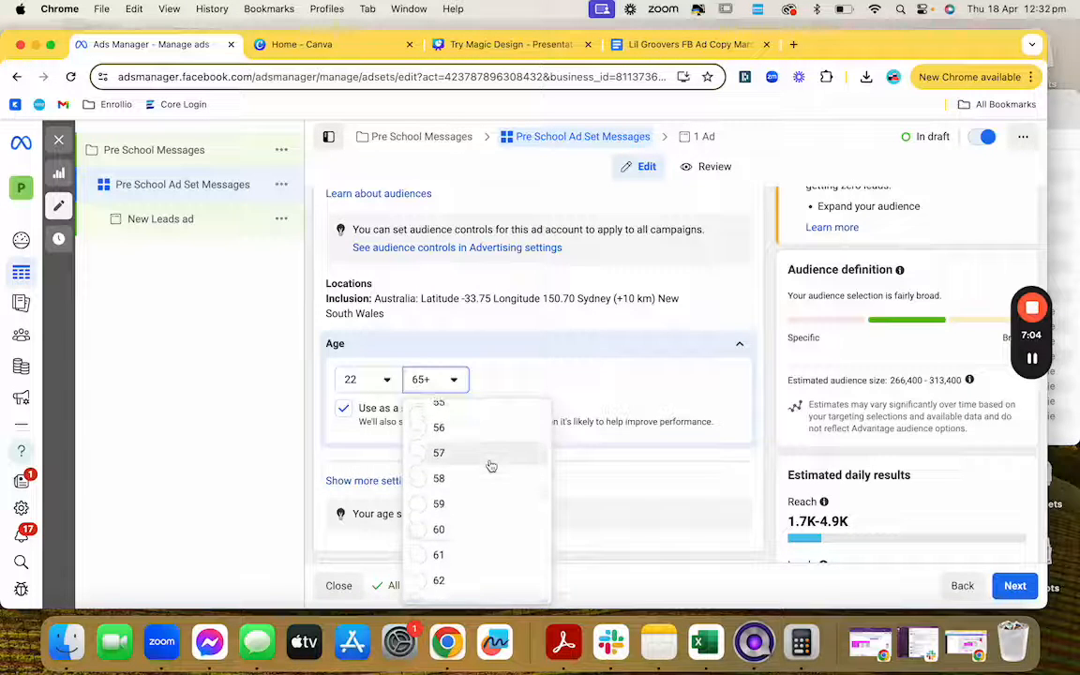
{"action": "scroll", "coordinate": [489, 463], "scroll_direction": "up", "scroll_amount": 2}
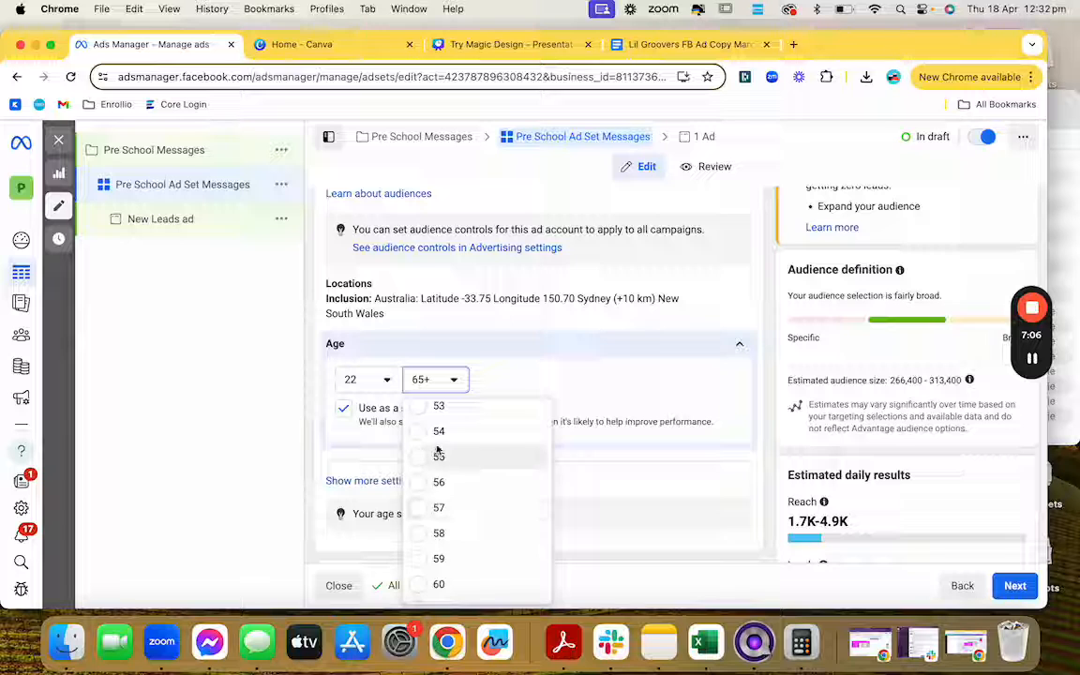
{"action": "left_click", "coordinate": [439, 448]}
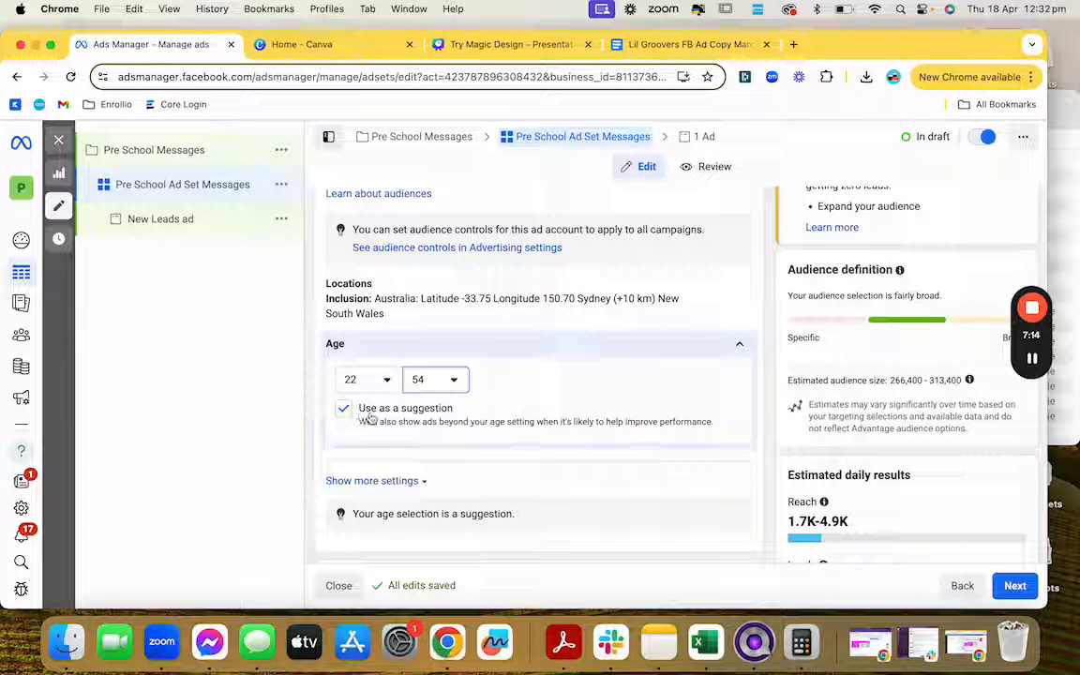
{"action": "mouse_move", "coordinate": [449, 412]}
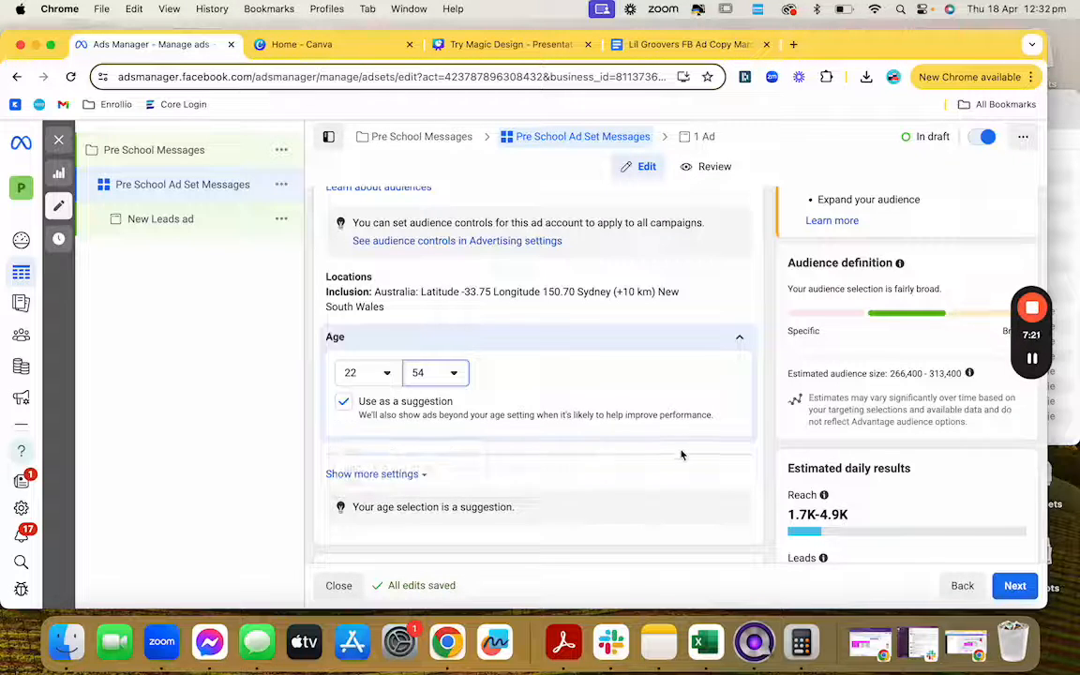
{"action": "scroll", "coordinate": [652, 420], "scroll_direction": "down", "scroll_amount": 1}
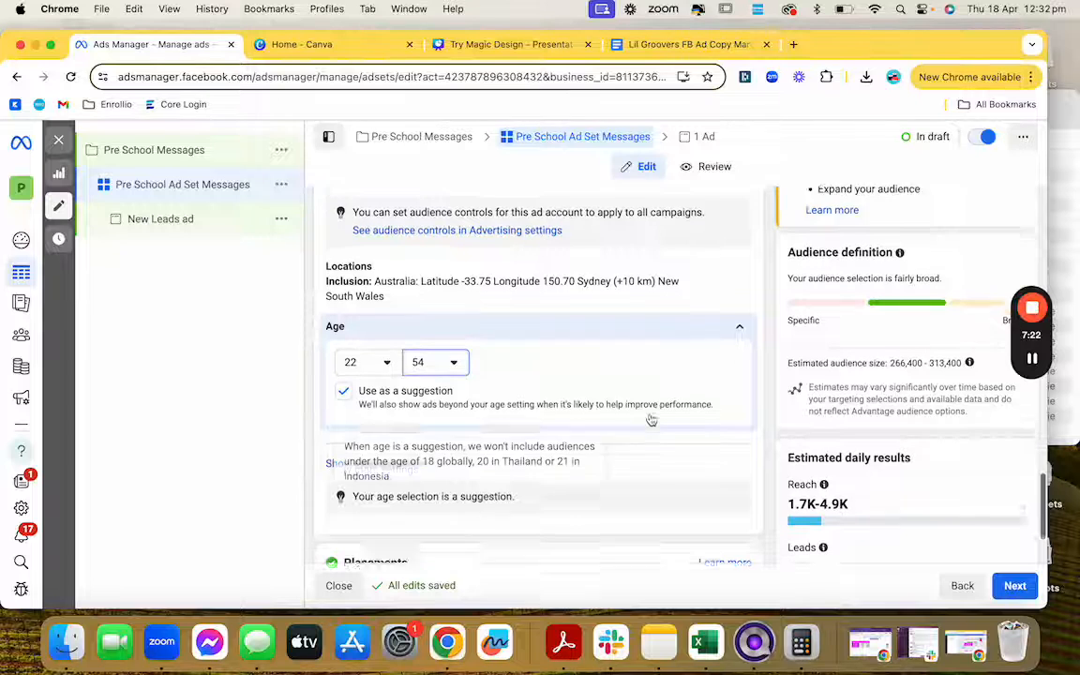
{"action": "scroll", "coordinate": [652, 419], "scroll_direction": "down", "scroll_amount": 3}
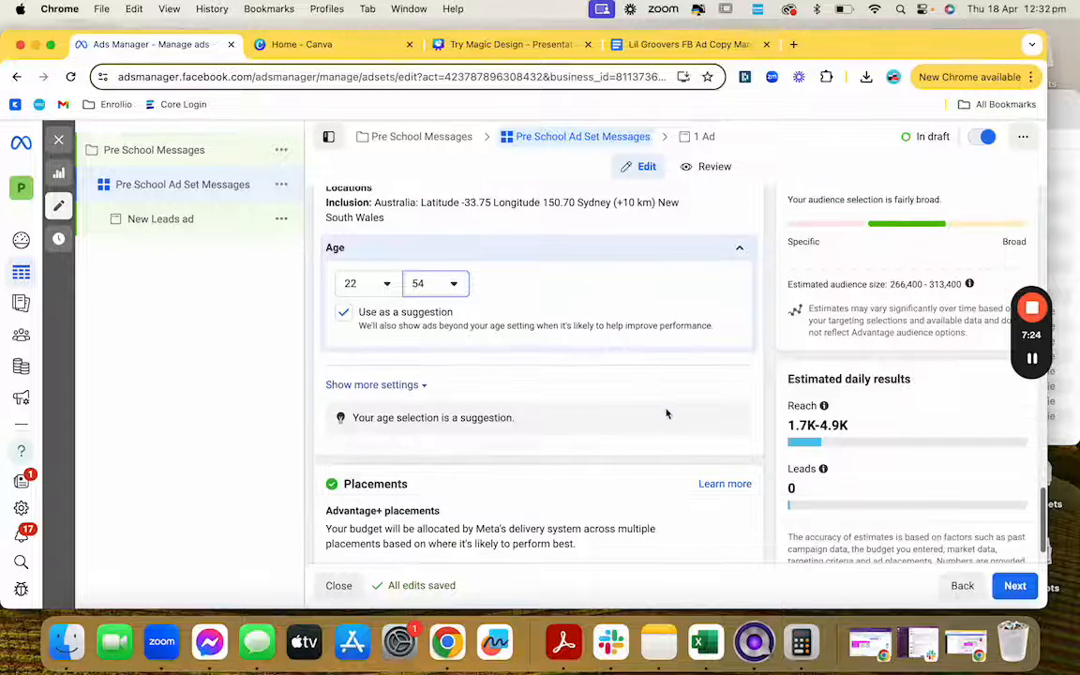
Step: Under the extra audience options, set gender to Women and open the Detailed targeting editor
{"action": "left_click", "coordinate": [417, 387]}
{"action": "scroll", "coordinate": [525, 390], "scroll_direction": "down", "scroll_amount": 1}
{"action": "scroll", "coordinate": [525, 390], "scroll_direction": "down", "scroll_amount": 5}
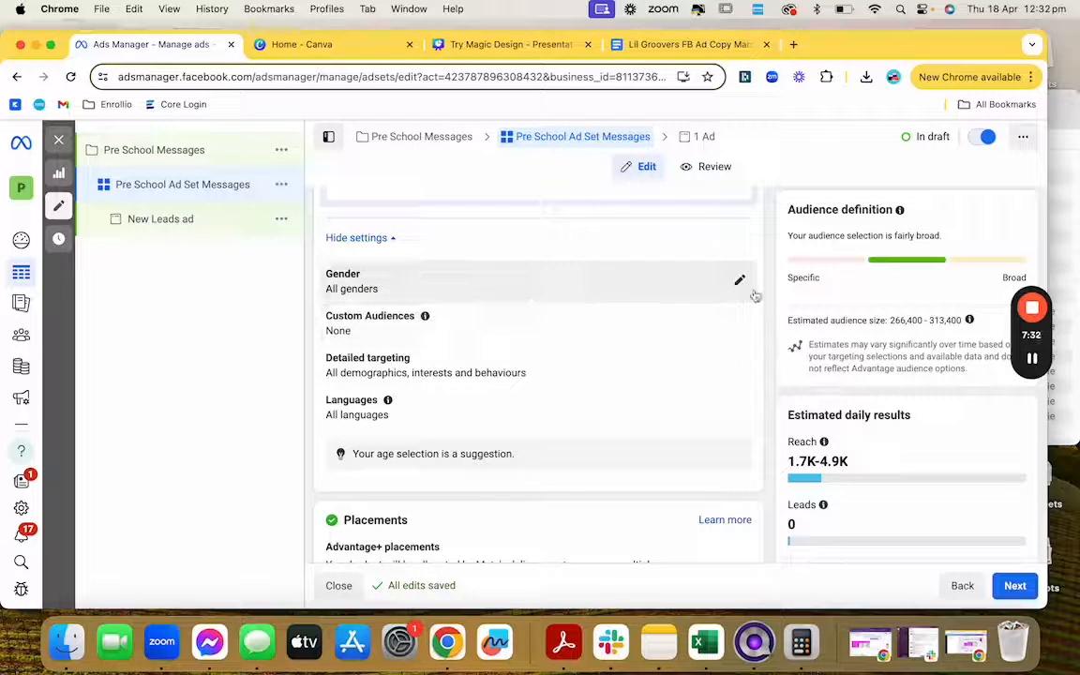
{"action": "left_click", "coordinate": [740, 283]}
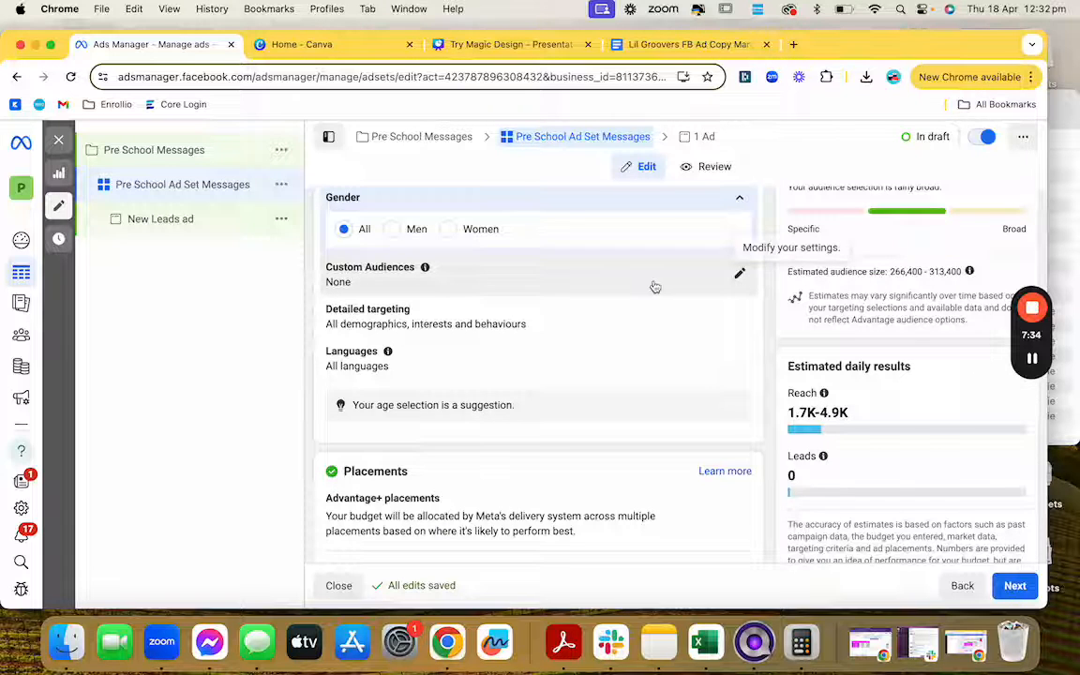
{"action": "scroll", "coordinate": [654, 286], "scroll_direction": "up", "scroll_amount": 1}
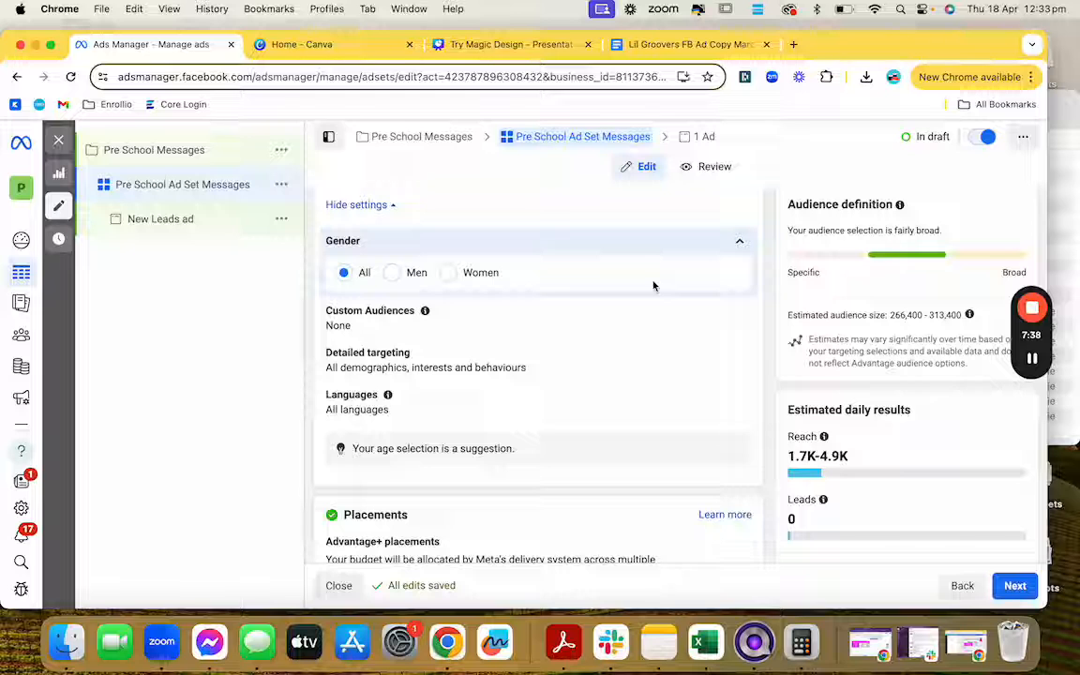
{"action": "left_click", "coordinate": [448, 274]}
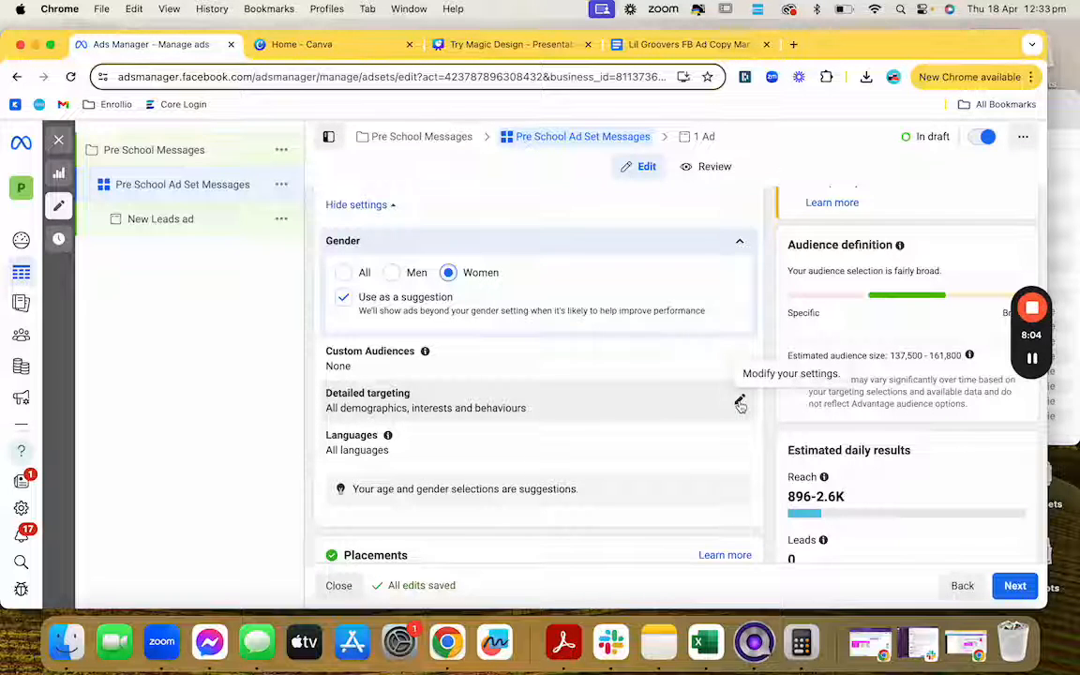
{"action": "left_click", "coordinate": [740, 403]}
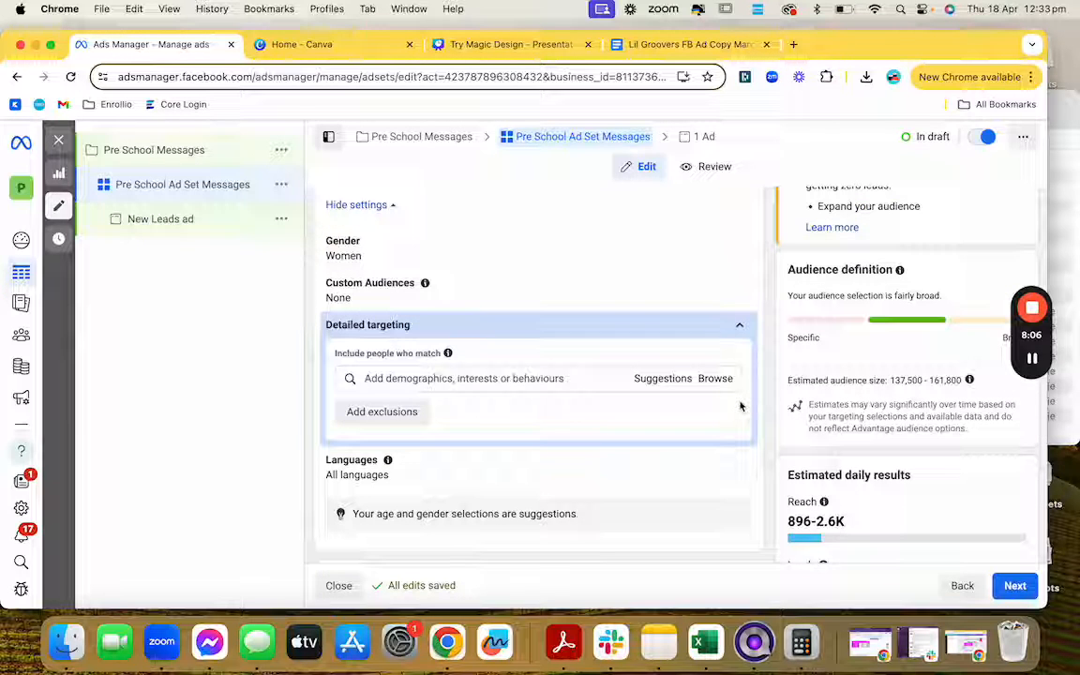
Step: Search detailed targeting for 'pare' and add the Parent interest
{"action": "left_click", "coordinate": [739, 325]}
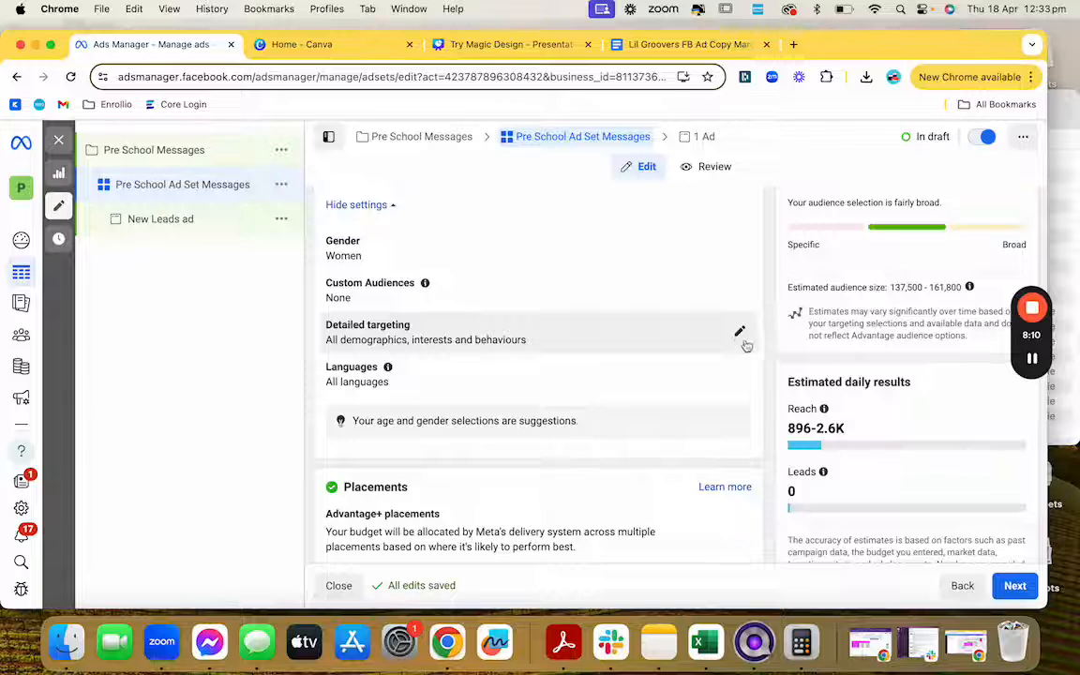
{"action": "left_click", "coordinate": [740, 333]}
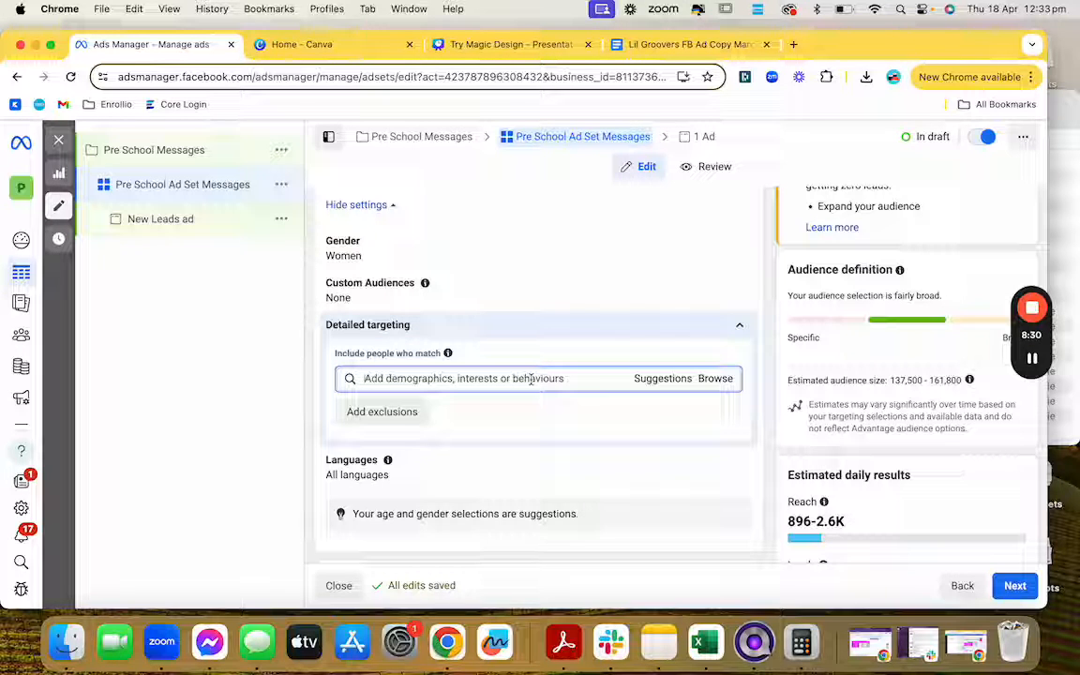
{"action": "type", "text": "parent"}
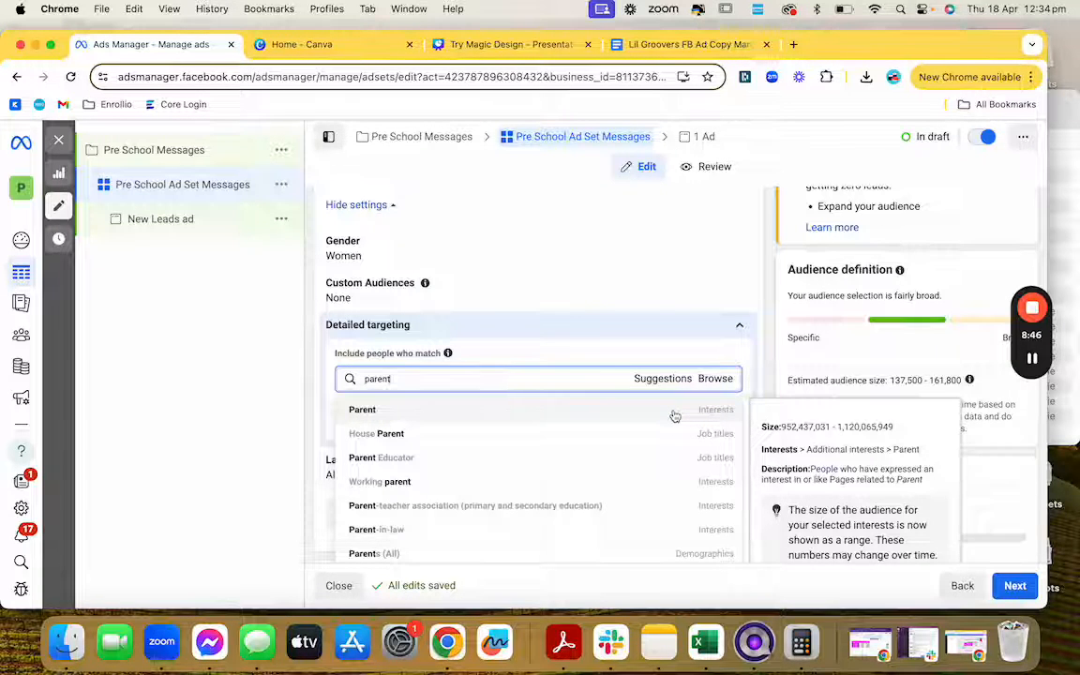
{"action": "left_click", "coordinate": [674, 415]}
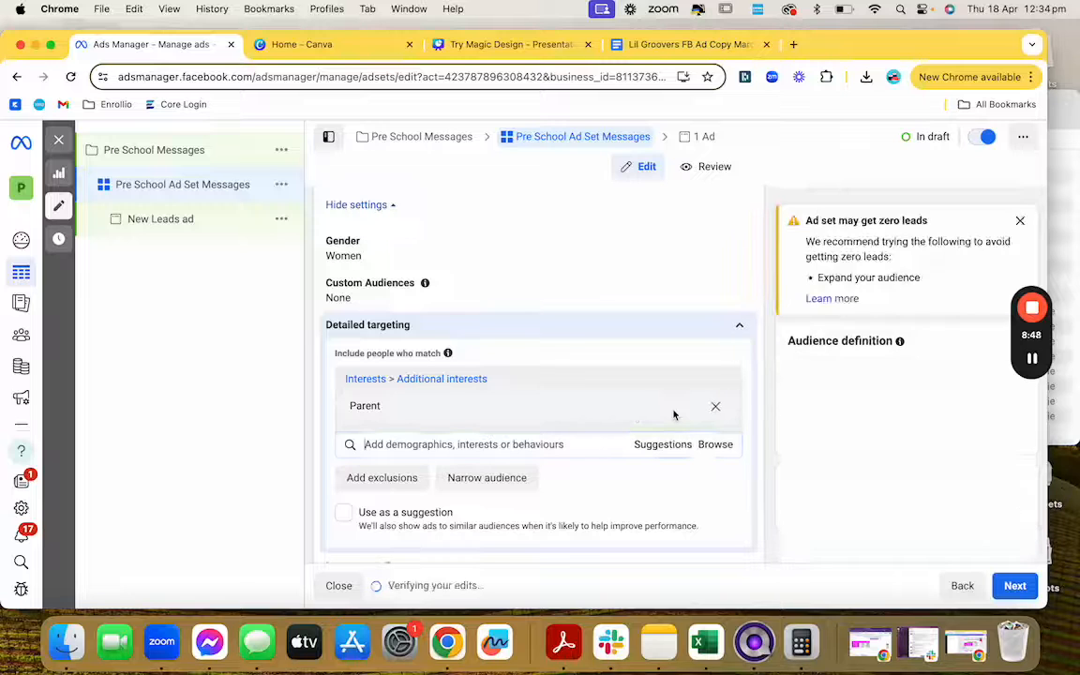
Step: Start a new interest search for 'ballet dance'
{"action": "left_click", "coordinate": [489, 446]}
{"action": "type", "text": "t"}
{"action": "key", "text": "BackSpace"}
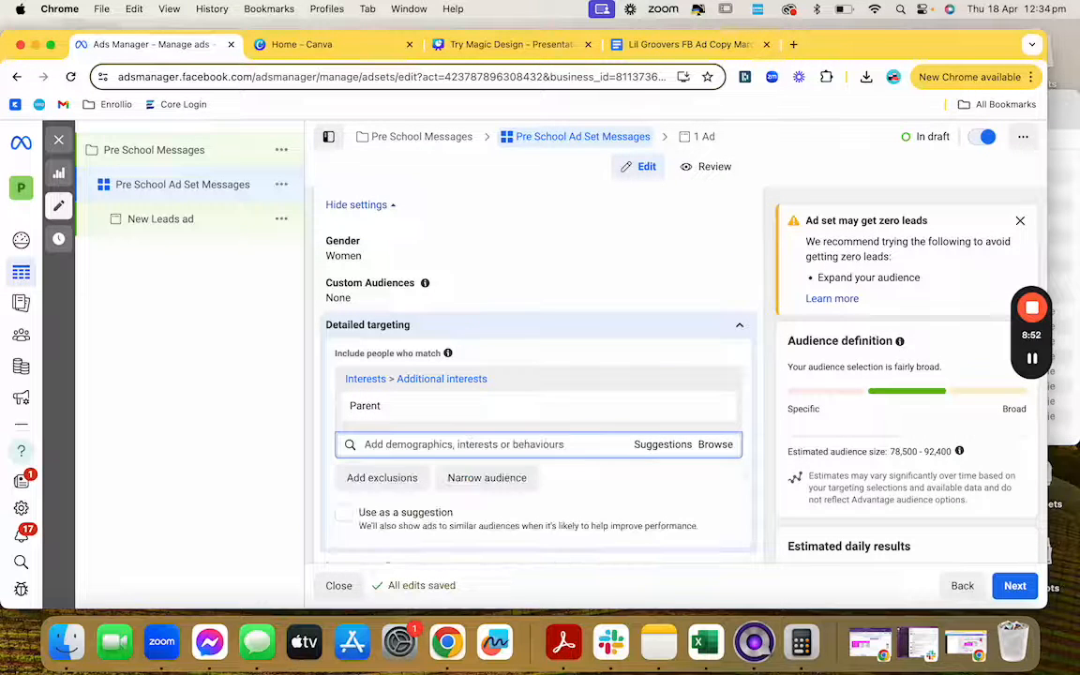
{"action": "type", "text": "ballet dance"}
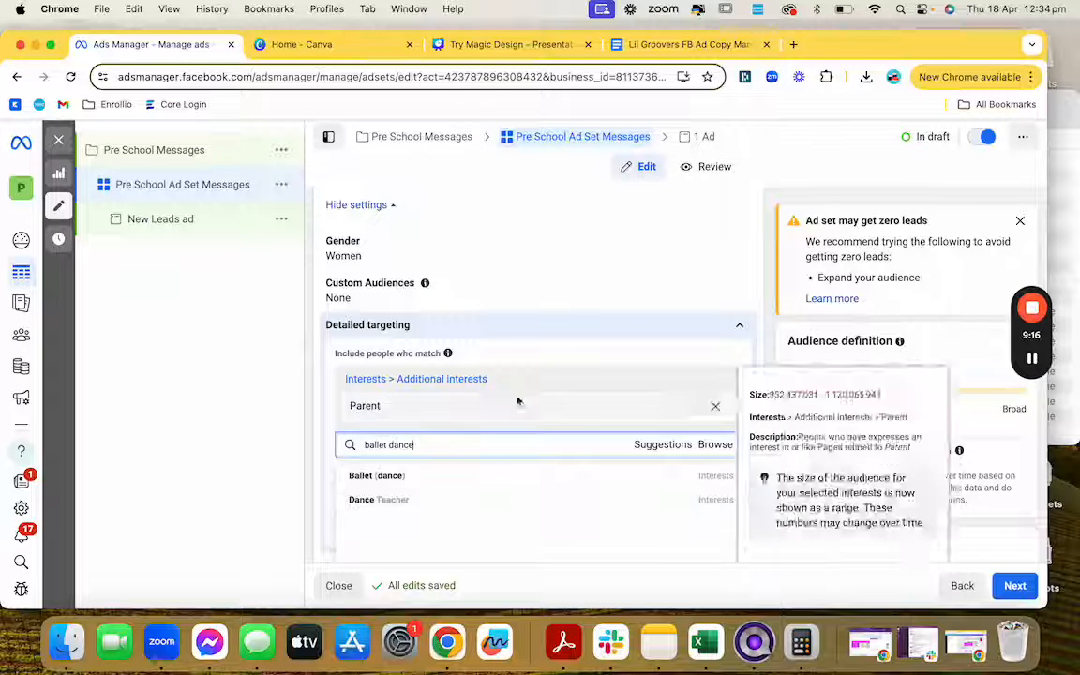
Step: Dismiss the ballet suggestions and add Child (children and parenting) from a 'child' search
{"action": "left_click", "coordinate": [559, 359]}
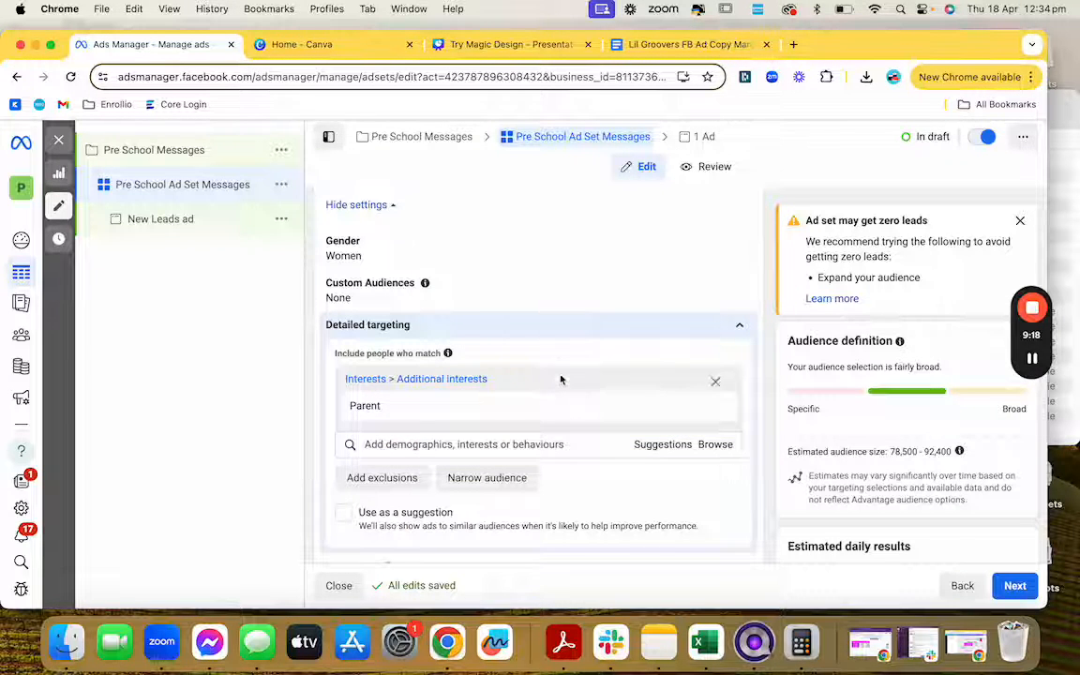
{"action": "left_click", "coordinate": [476, 444]}
{"action": "type", "text": "child"}
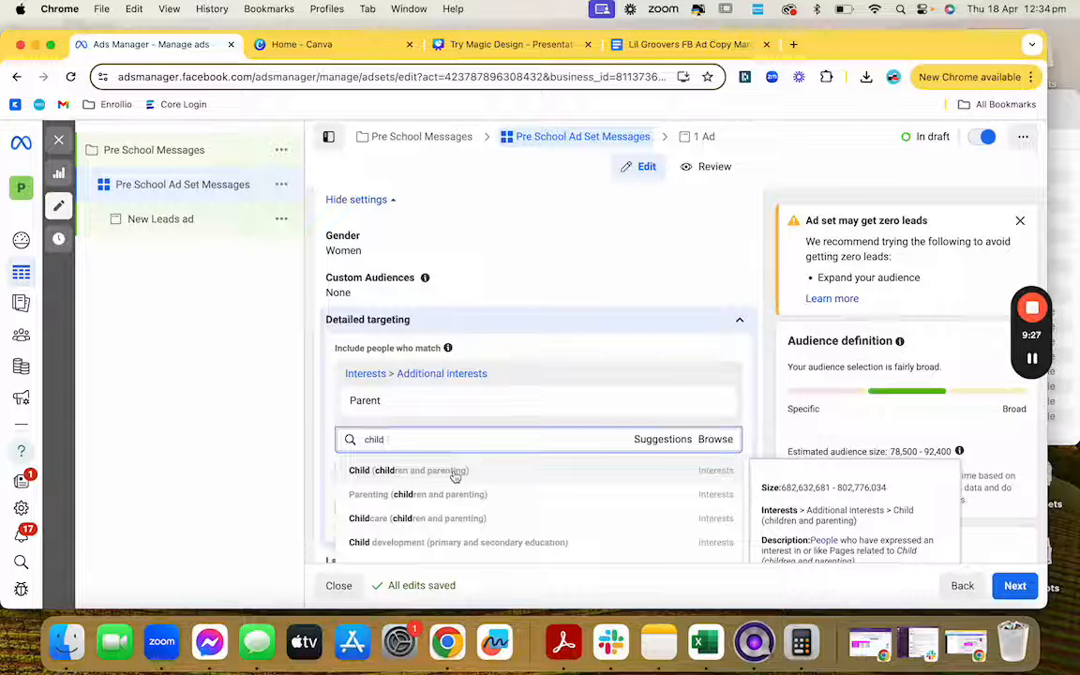
{"action": "left_click", "coordinate": [455, 472]}
Step: Add Parenting (children & parenting) from a second 'child' search, checking the 103,800 - 122,100 estimate
{"action": "left_click", "coordinate": [454, 473]}
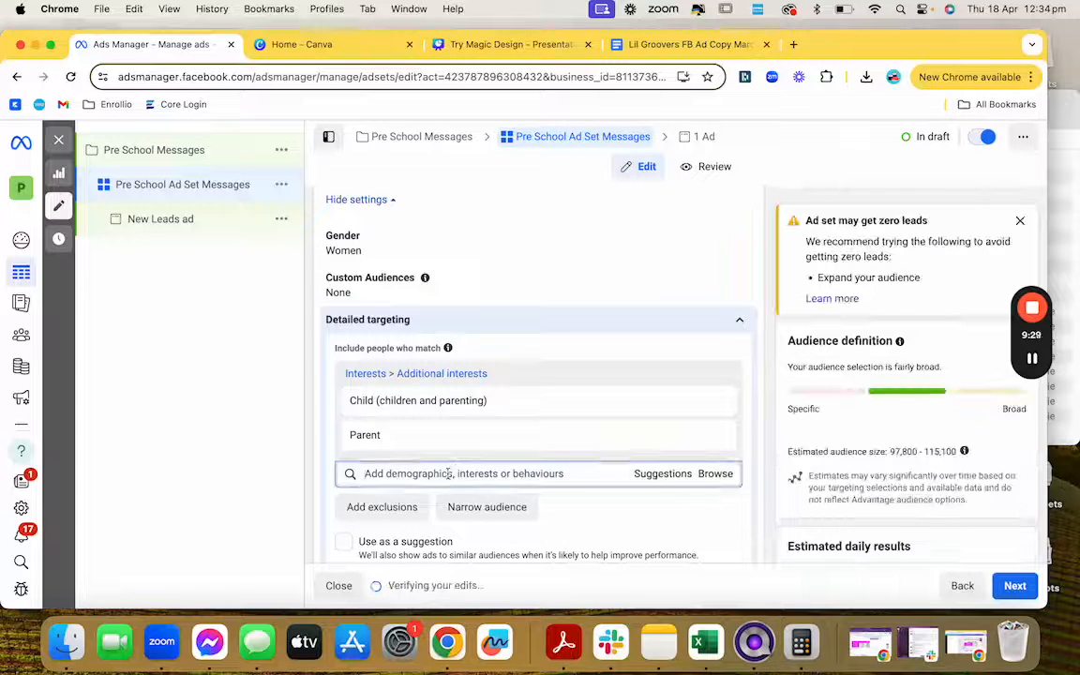
{"action": "type", "text": "child"}
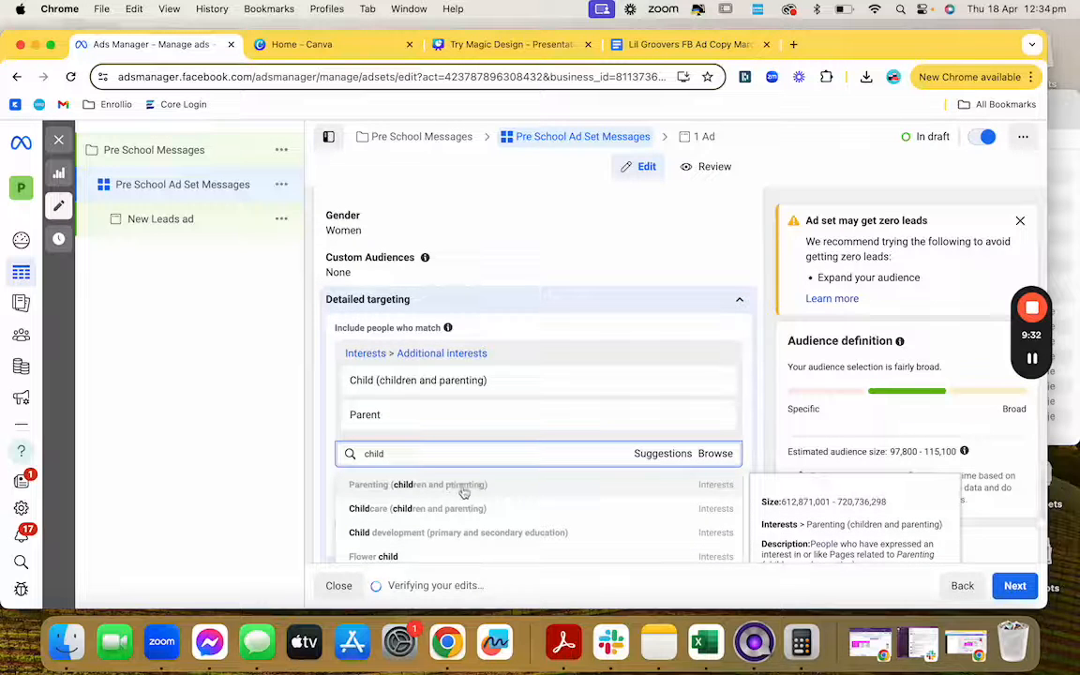
{"action": "left_click", "coordinate": [464, 486]}
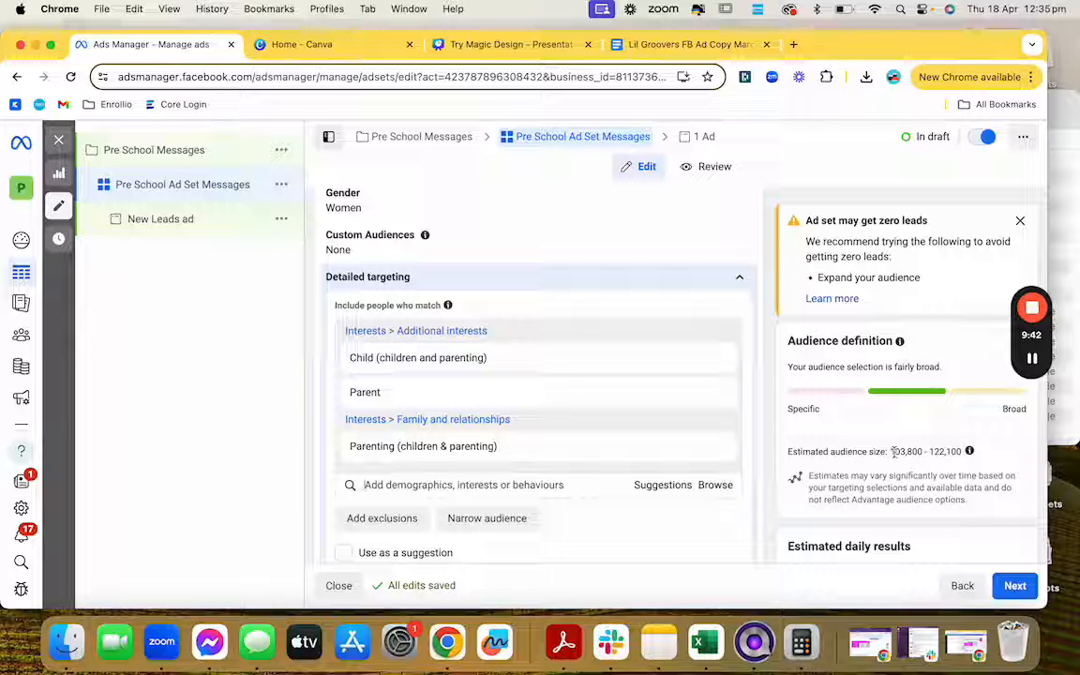
{"action": "left_click_drag", "start_coordinate": [893, 452], "coordinate": [953, 459]}
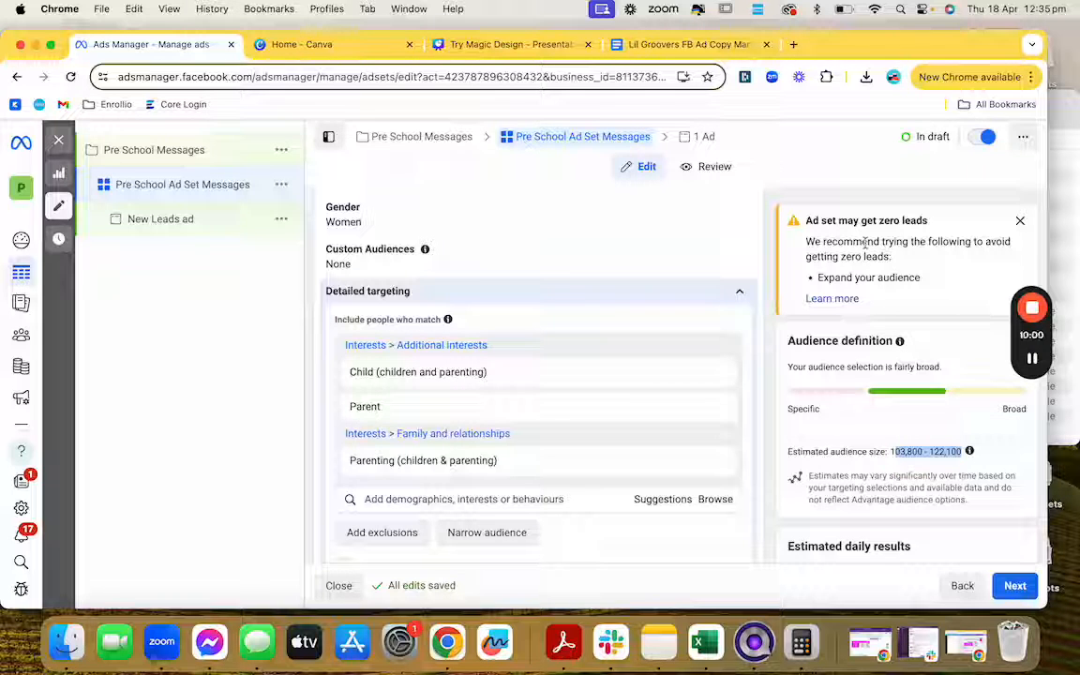
Step: Tick 'Use as a suggestion' under Detailed targeting, raising the estimate to 137,500 - 161,800
{"action": "scroll", "coordinate": [882, 347], "scroll_direction": "down", "scroll_amount": 2}
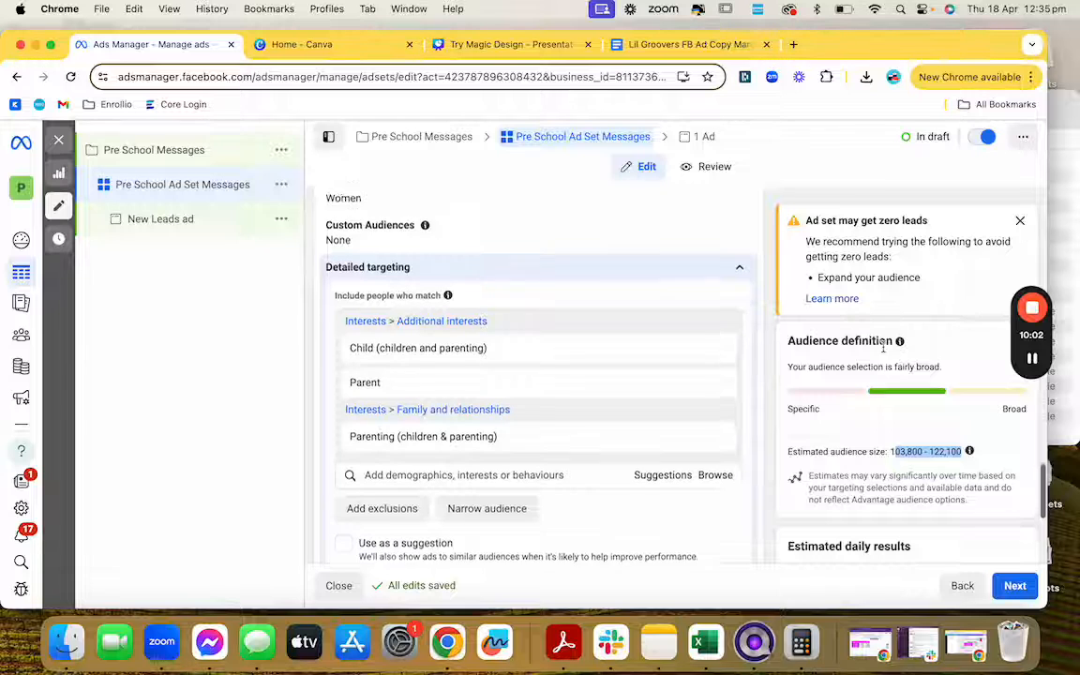
{"action": "scroll", "coordinate": [882, 347], "scroll_direction": "down", "scroll_amount": 3}
{"action": "scroll", "coordinate": [627, 418], "scroll_direction": "up", "scroll_amount": 2}
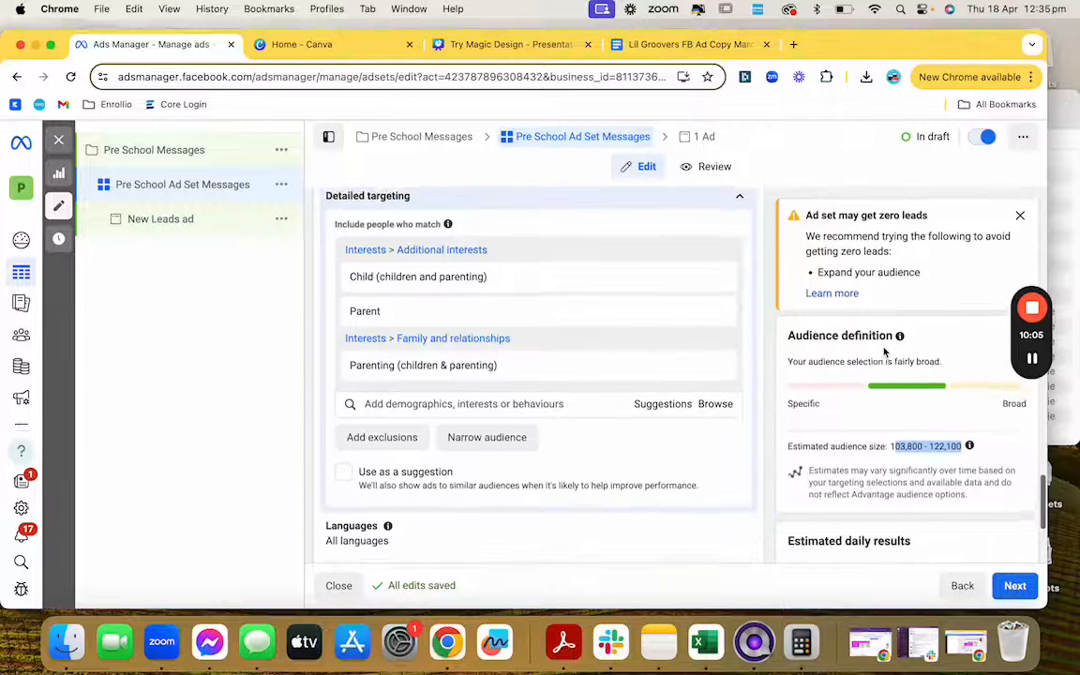
{"action": "scroll", "coordinate": [625, 424], "scroll_direction": "up", "scroll_amount": 1}
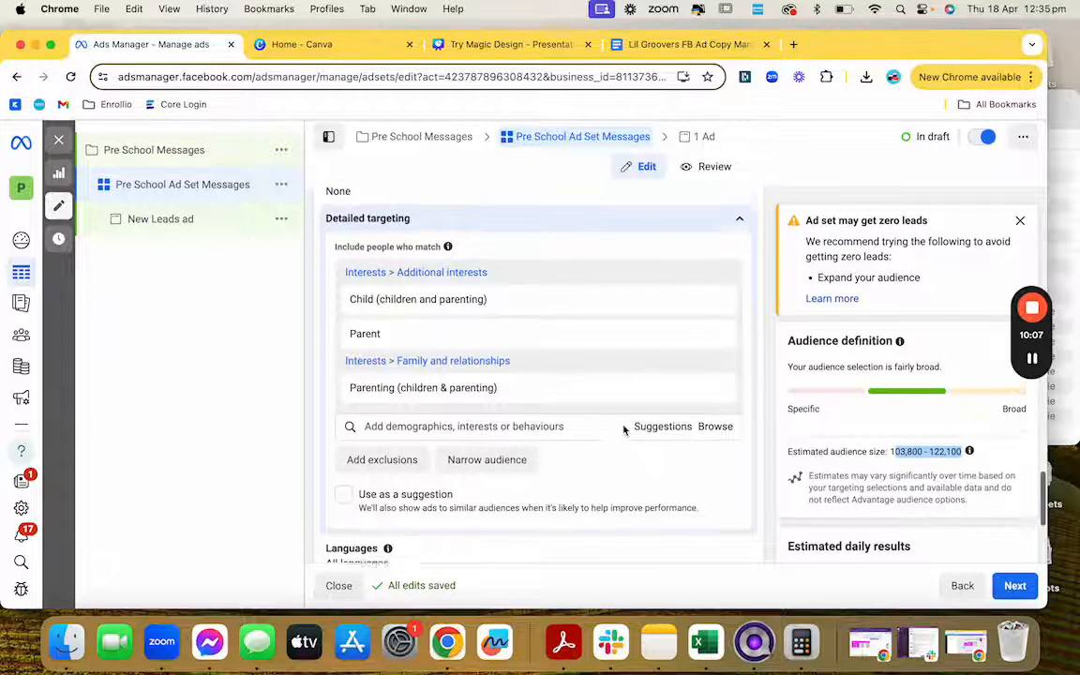
{"action": "left_click", "coordinate": [343, 504]}
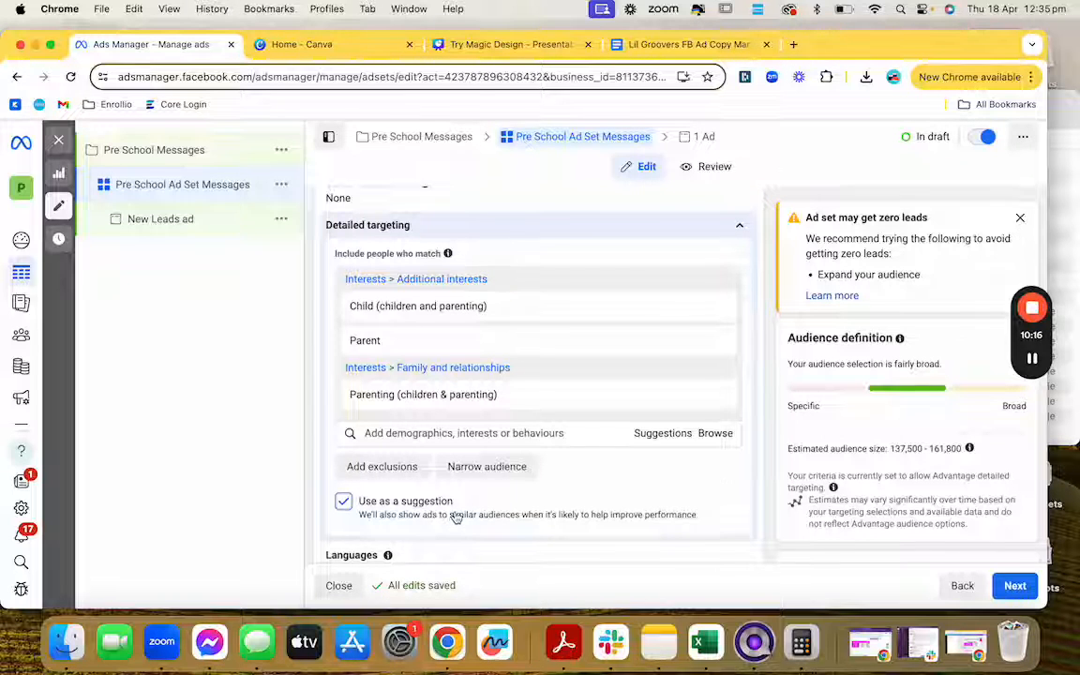
{"action": "scroll", "coordinate": [456, 517], "scroll_direction": "down", "scroll_amount": 1}
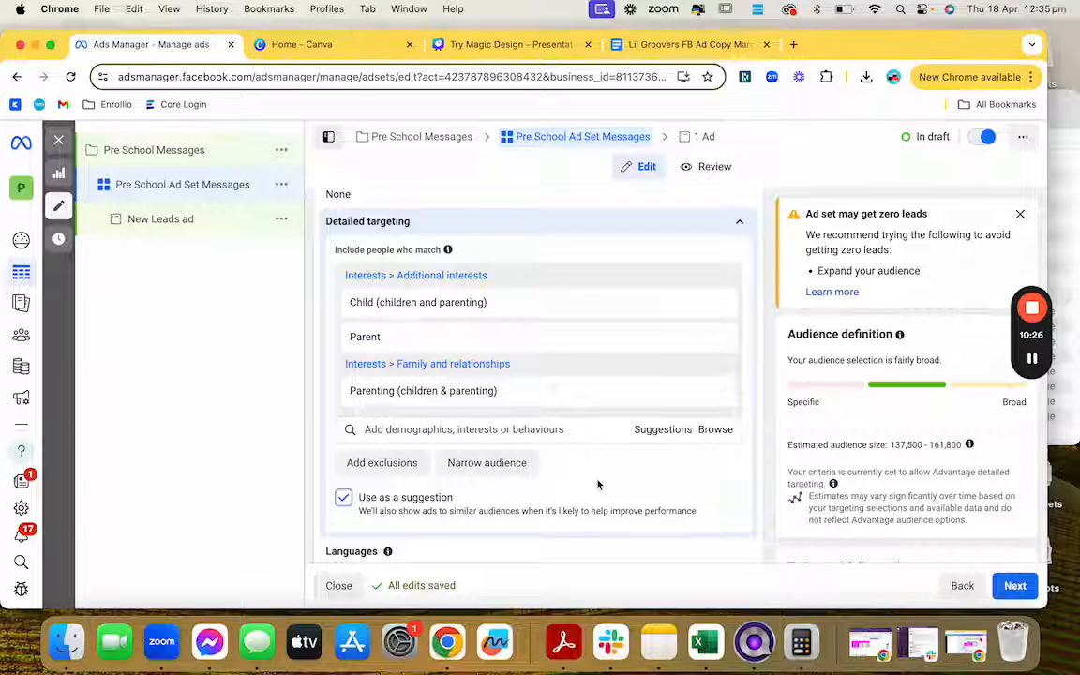
Step: Move from the Pre School Ad Set Messages ad set to the New Leads ad's settings and preview
{"action": "scroll", "coordinate": [598, 485], "scroll_direction": "down", "scroll_amount": 3}
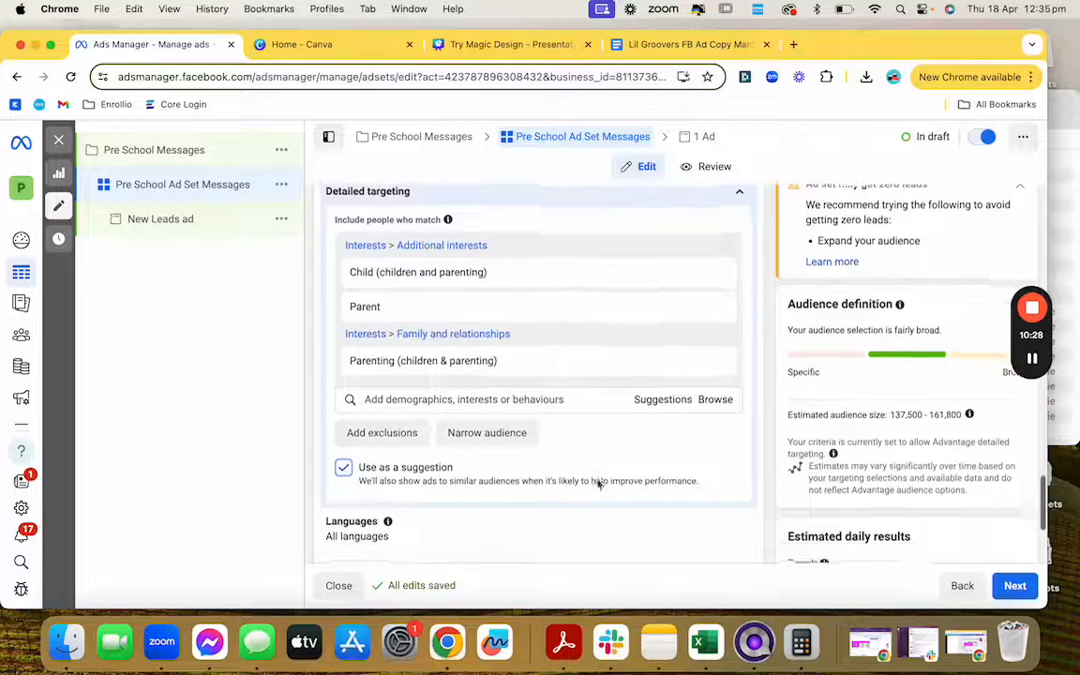
{"action": "scroll", "coordinate": [598, 485], "scroll_direction": "down", "scroll_amount": 5}
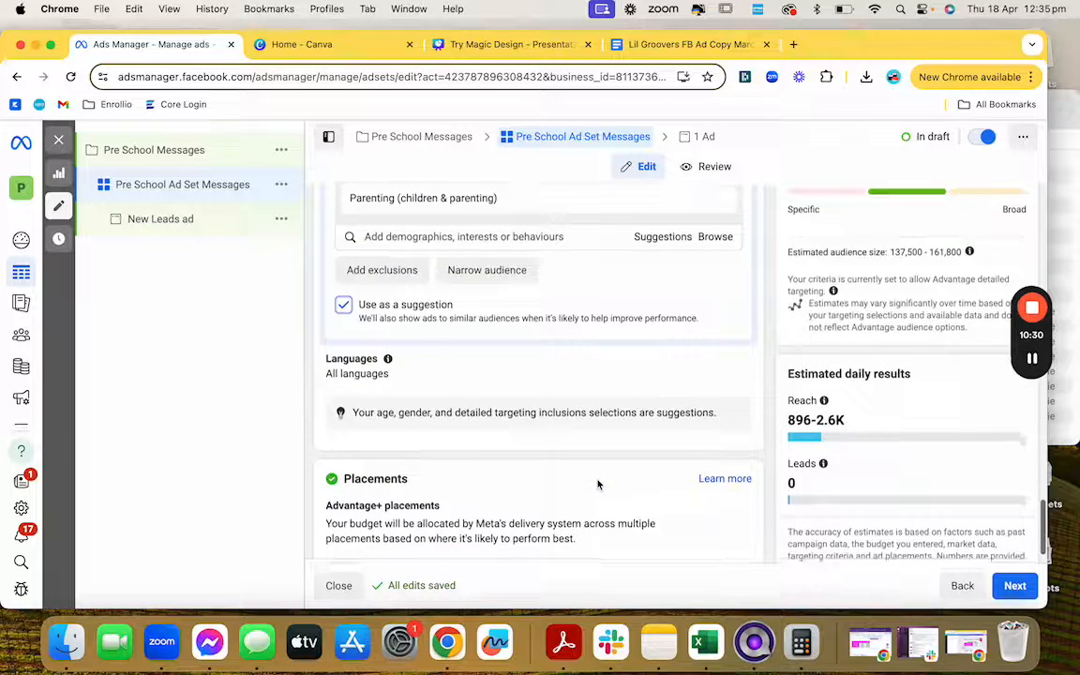
{"action": "scroll", "coordinate": [598, 483], "scroll_direction": "up", "scroll_amount": 2}
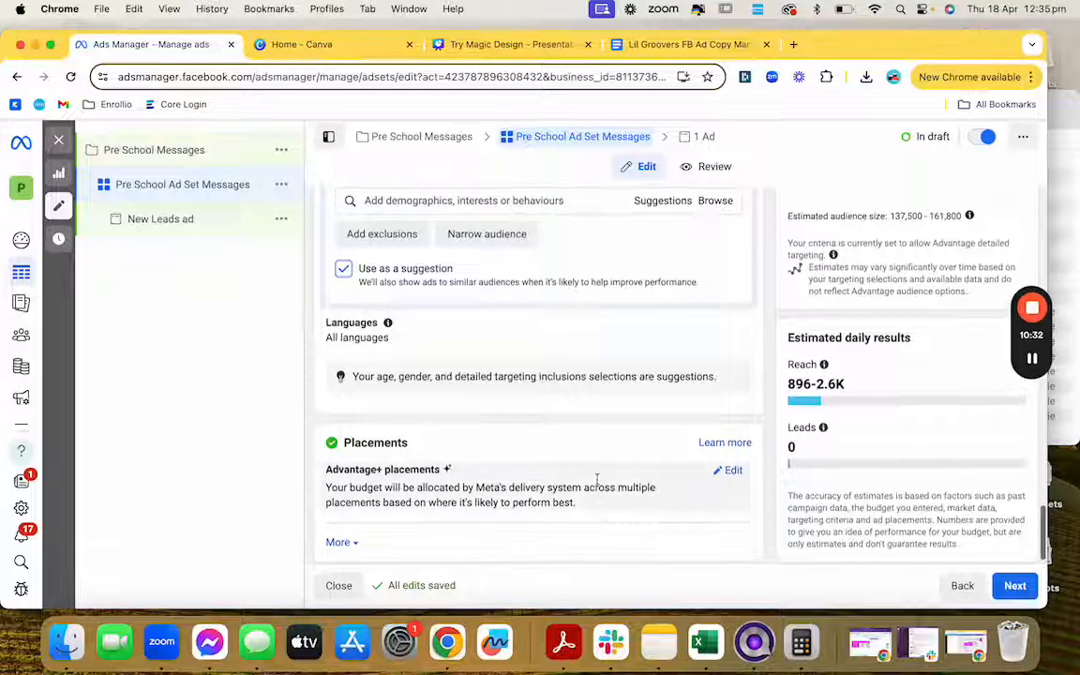
{"action": "scroll", "coordinate": [597, 483], "scroll_direction": "up", "scroll_amount": 1}
{"action": "scroll", "coordinate": [598, 485], "scroll_direction": "down", "scroll_amount": 1}
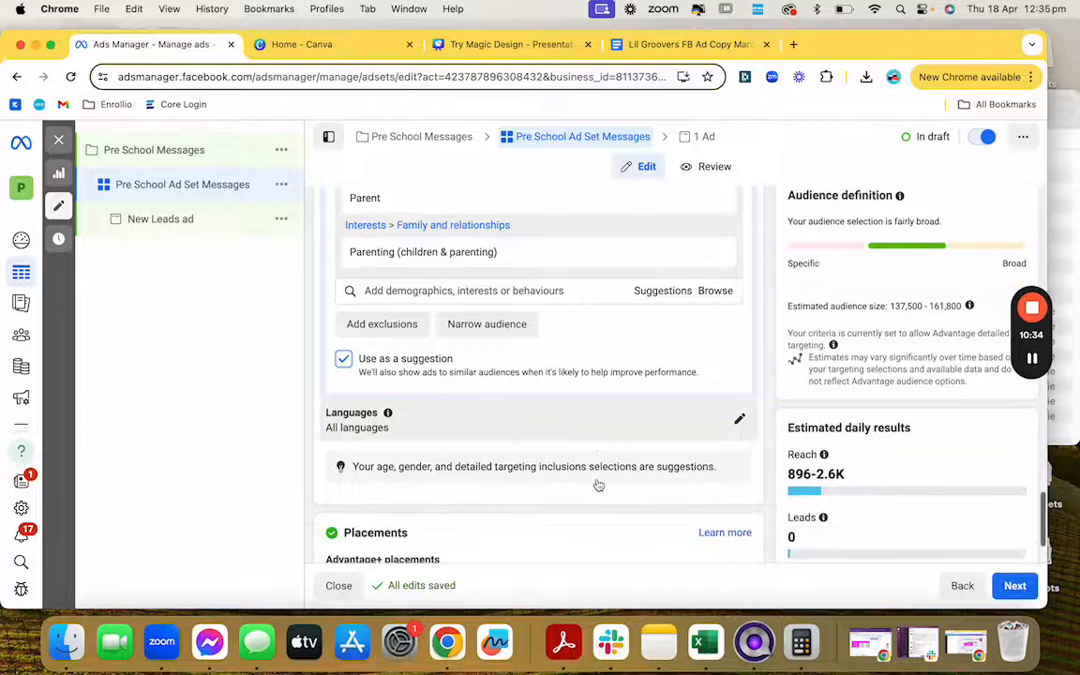
{"action": "scroll", "coordinate": [608, 501], "scroll_direction": "down", "scroll_amount": 1}
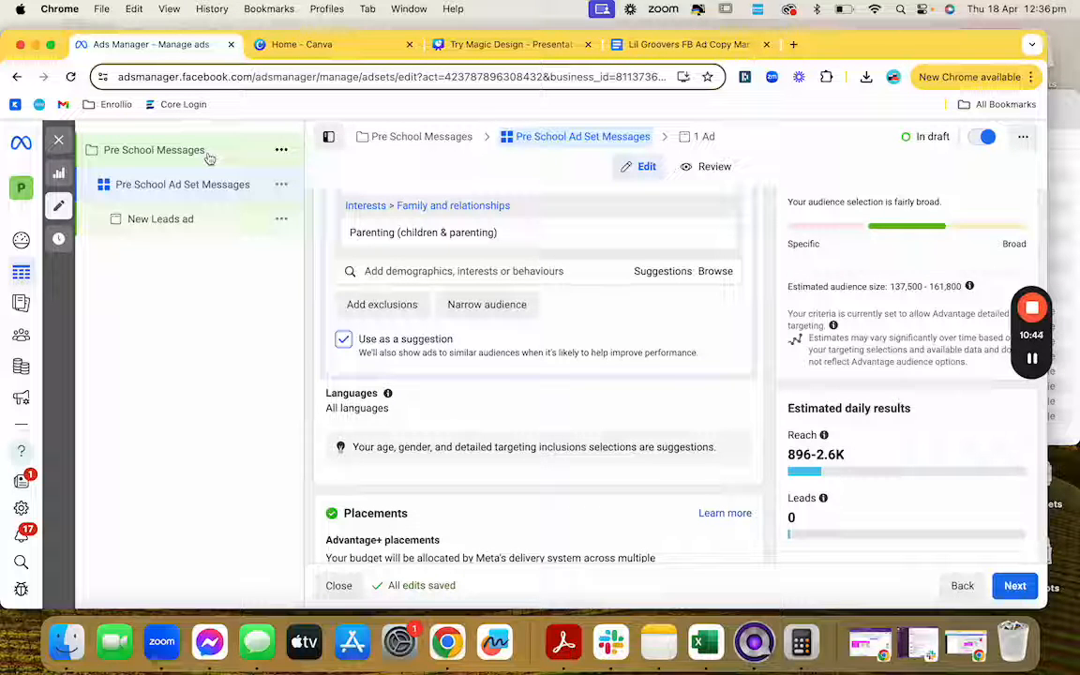
{"action": "scroll", "coordinate": [381, 250], "scroll_direction": "up", "scroll_amount": 2}
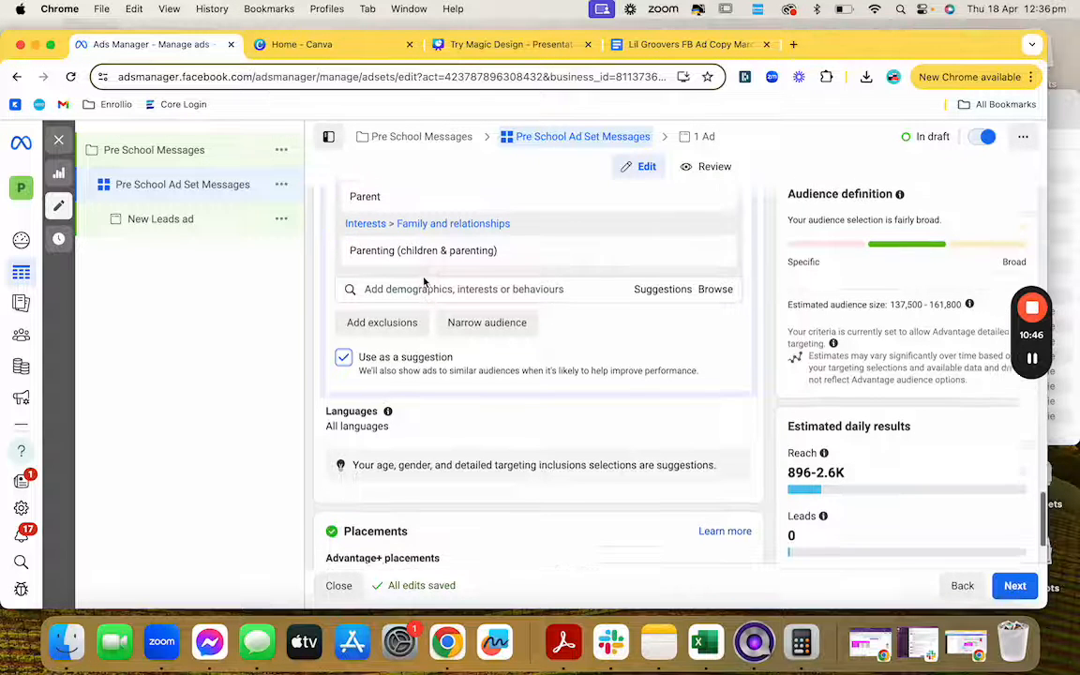
{"action": "mouse_move", "coordinate": [446, 317]}
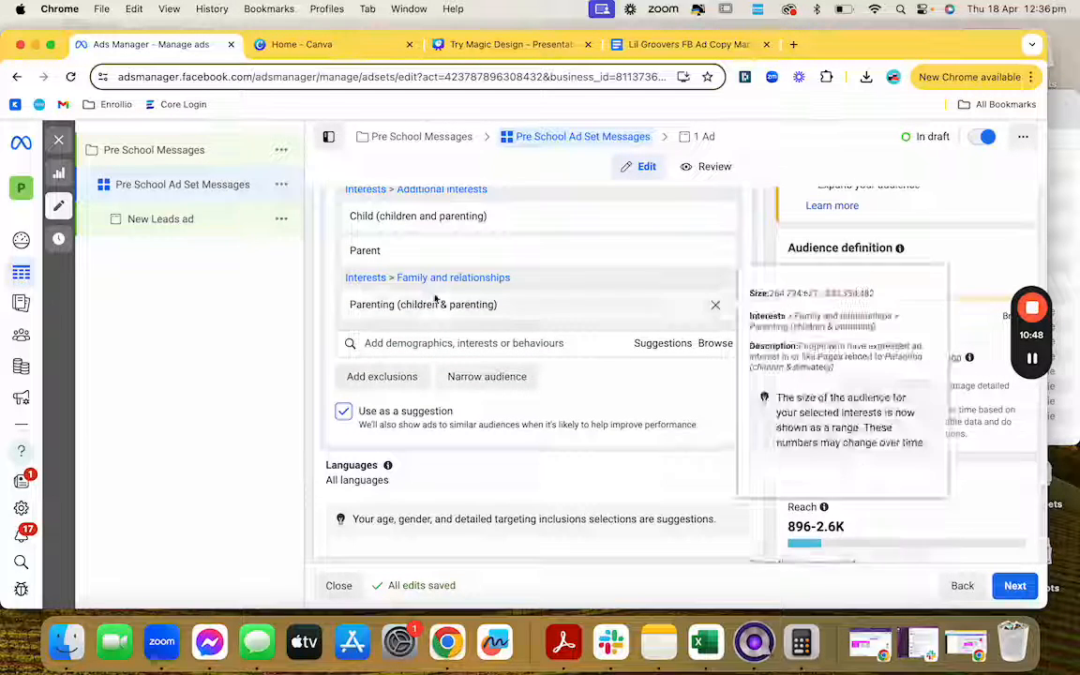
{"action": "scroll", "coordinate": [449, 321], "scroll_direction": "up", "scroll_amount": 1}
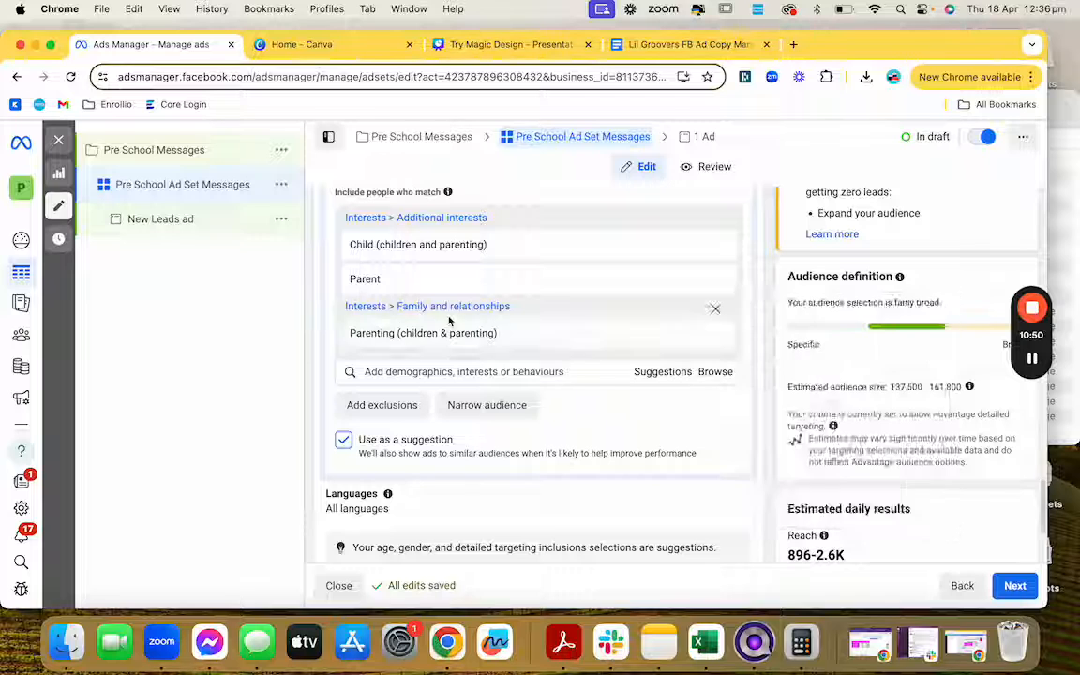
{"action": "mouse_move", "coordinate": [549, 330]}
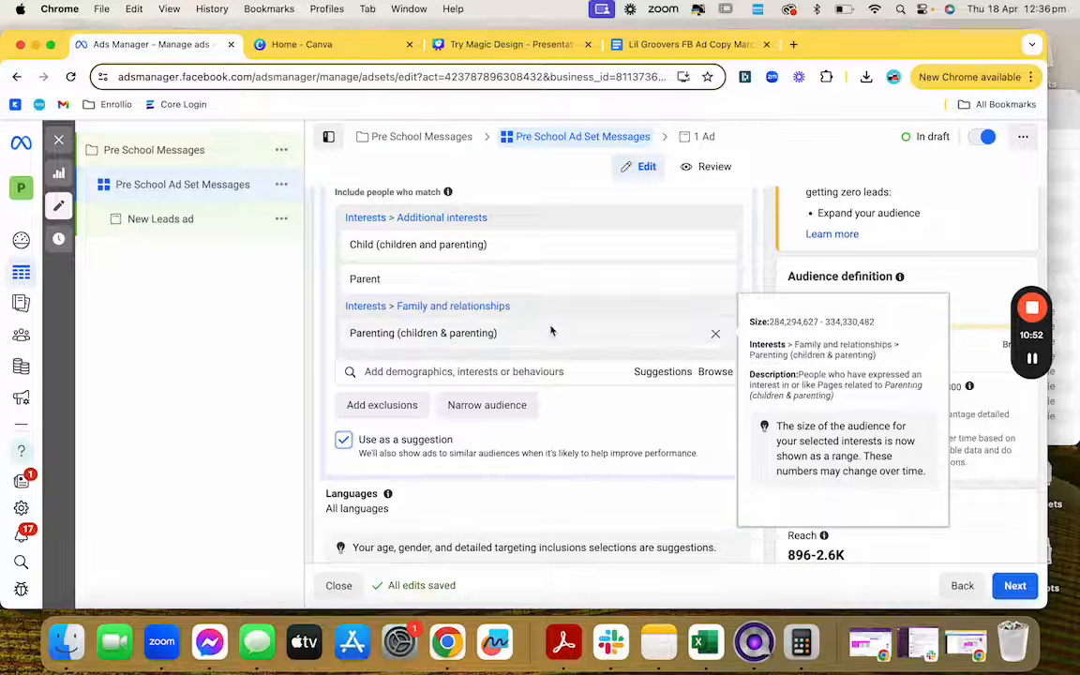
{"action": "scroll", "coordinate": [551, 330], "scroll_direction": "up", "scroll_amount": 1}
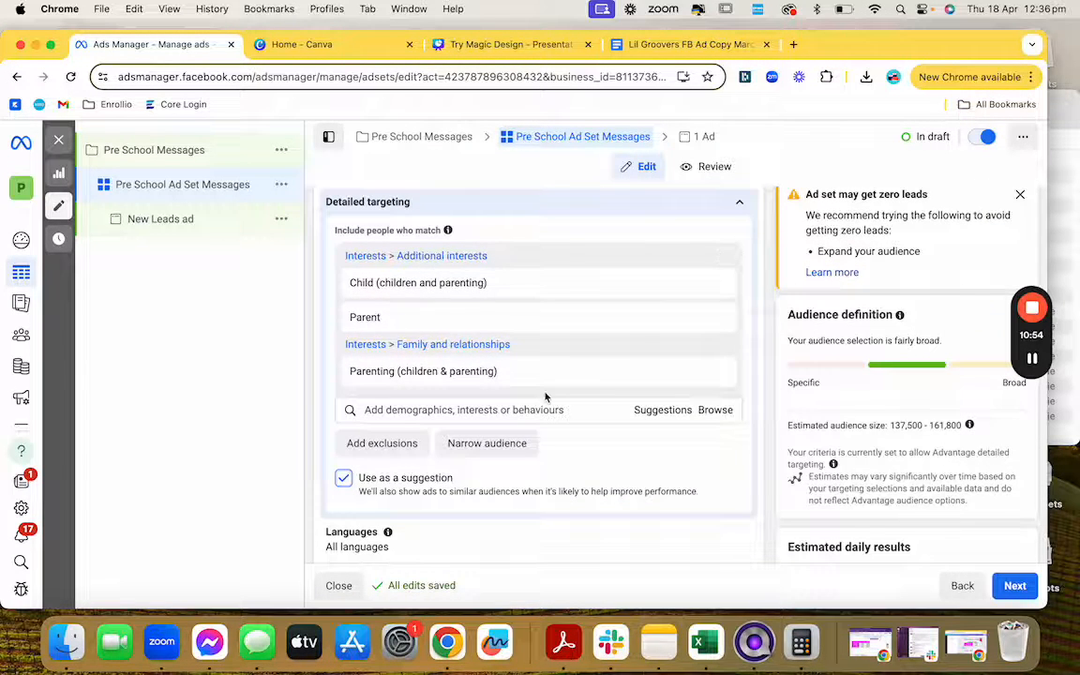
{"action": "scroll", "coordinate": [546, 394], "scroll_direction": "up", "scroll_amount": 5}
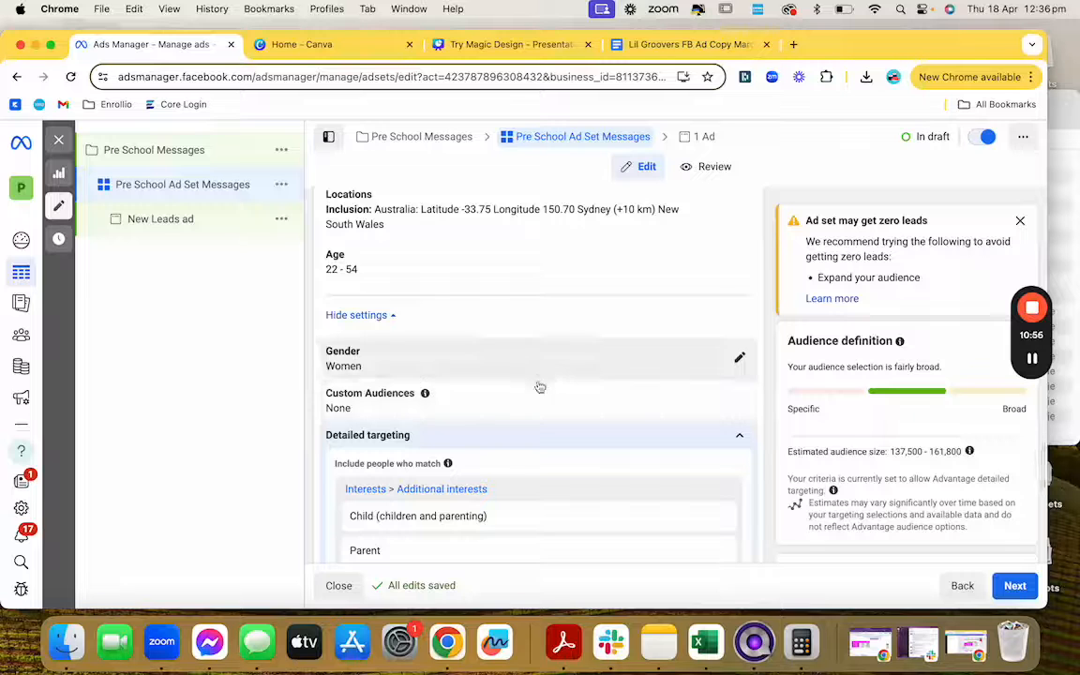
{"action": "scroll", "coordinate": [546, 394], "scroll_direction": "up", "scroll_amount": 4}
{"action": "scroll", "coordinate": [542, 388], "scroll_direction": "up", "scroll_amount": 4}
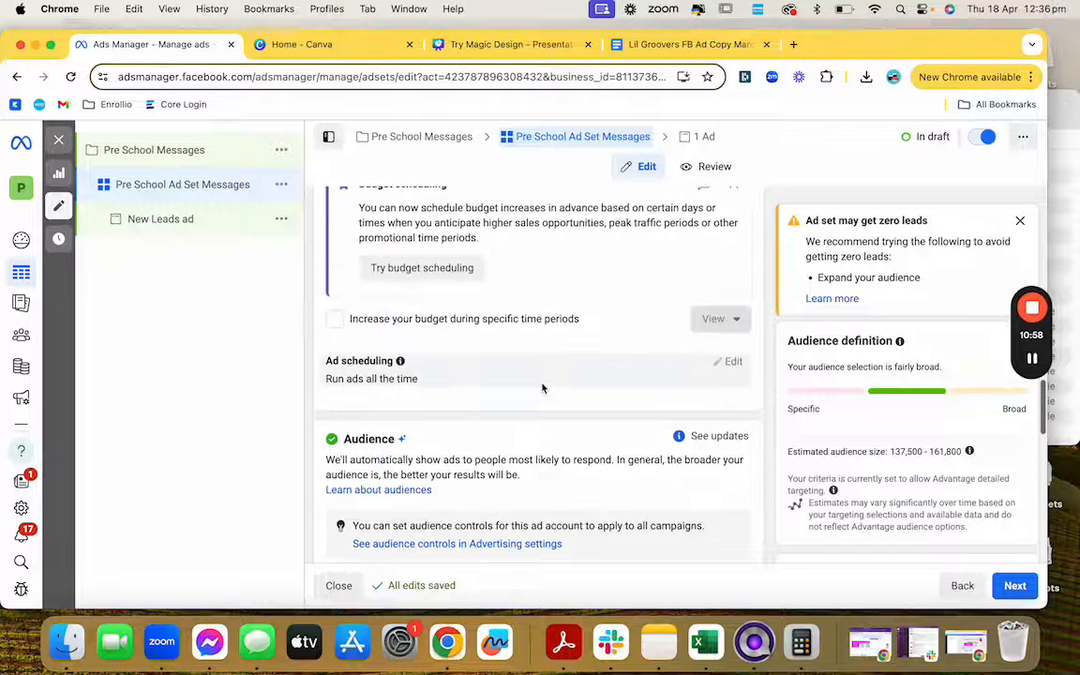
{"action": "left_click", "coordinate": [213, 228]}
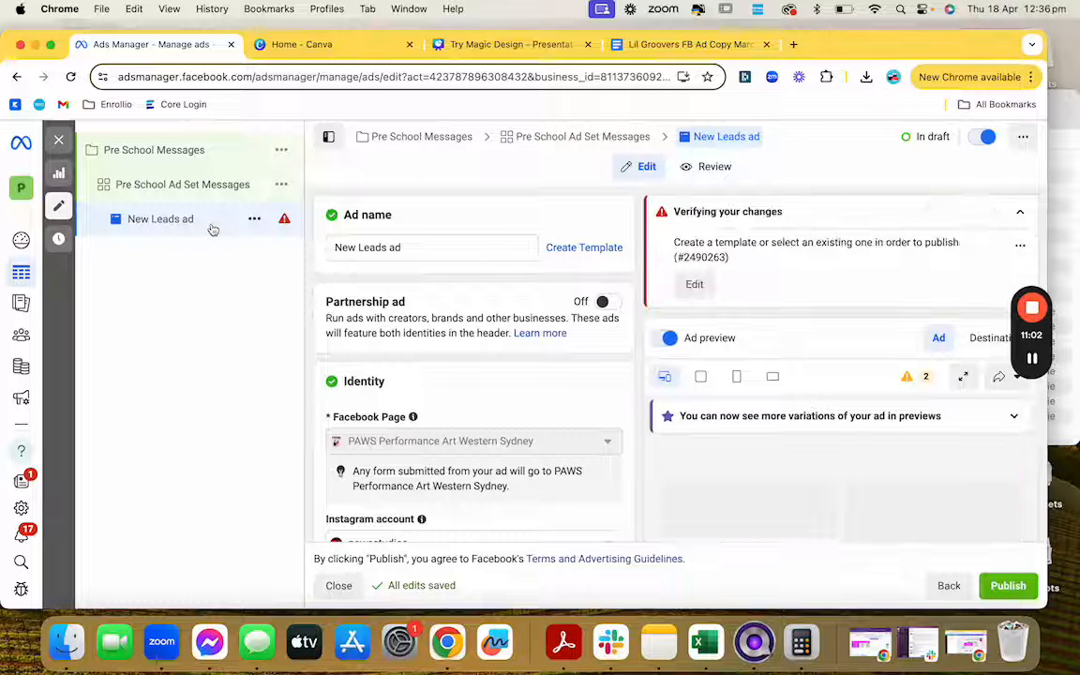
{"action": "left_click", "coordinate": [188, 189]}
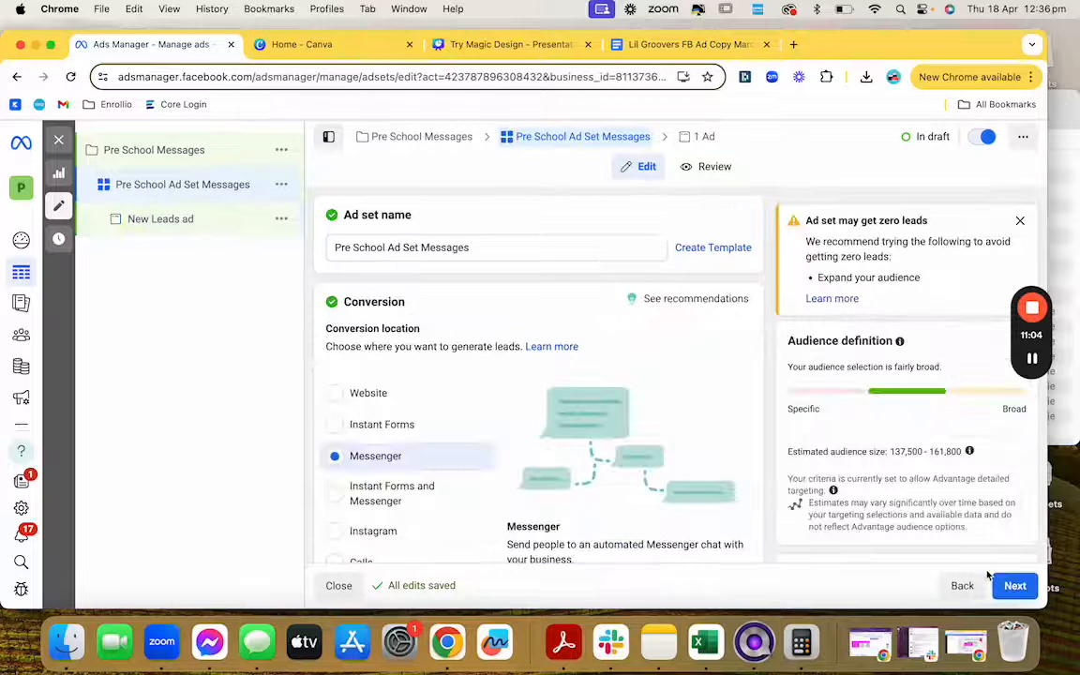
{"action": "left_click", "coordinate": [1016, 586]}
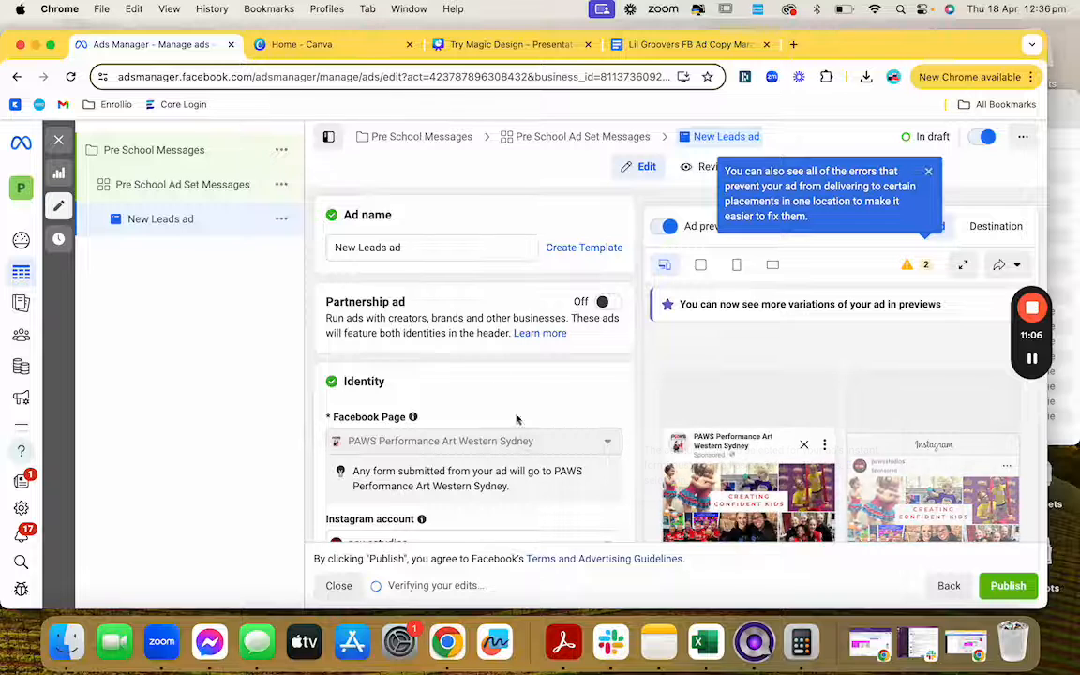
Step: Replace the ad name 'New Leads ad' with 'Image - Pre School Messages'
{"action": "left_click", "coordinate": [418, 242]}
{"action": "triple_click", "coordinate": [417, 243]}
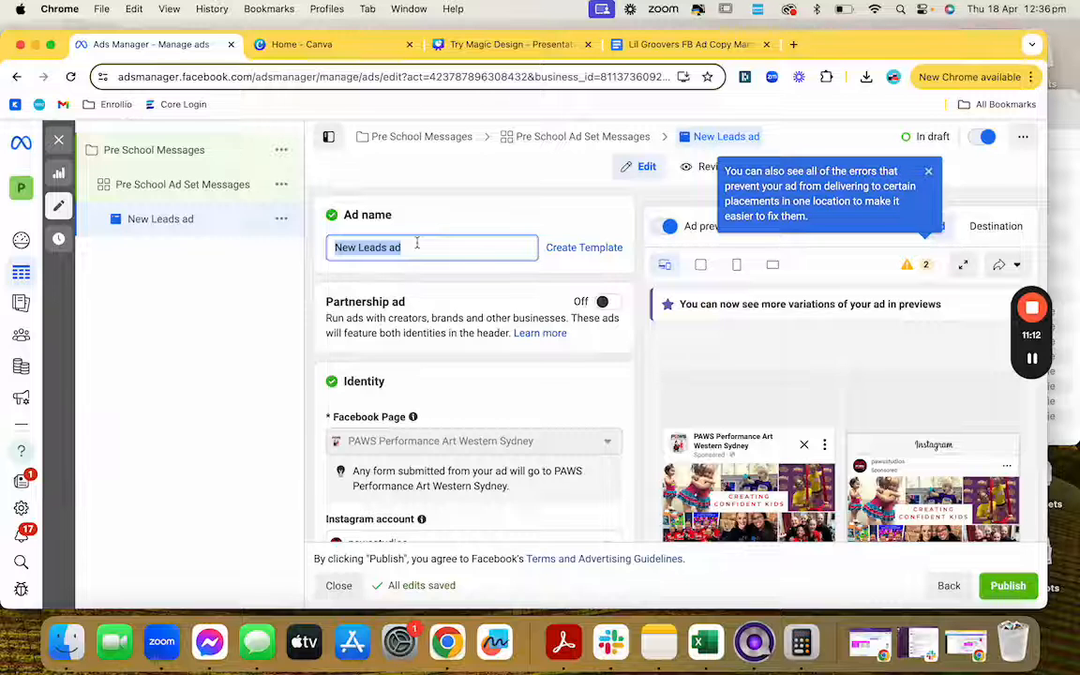
{"action": "type", "text": "Imag"}
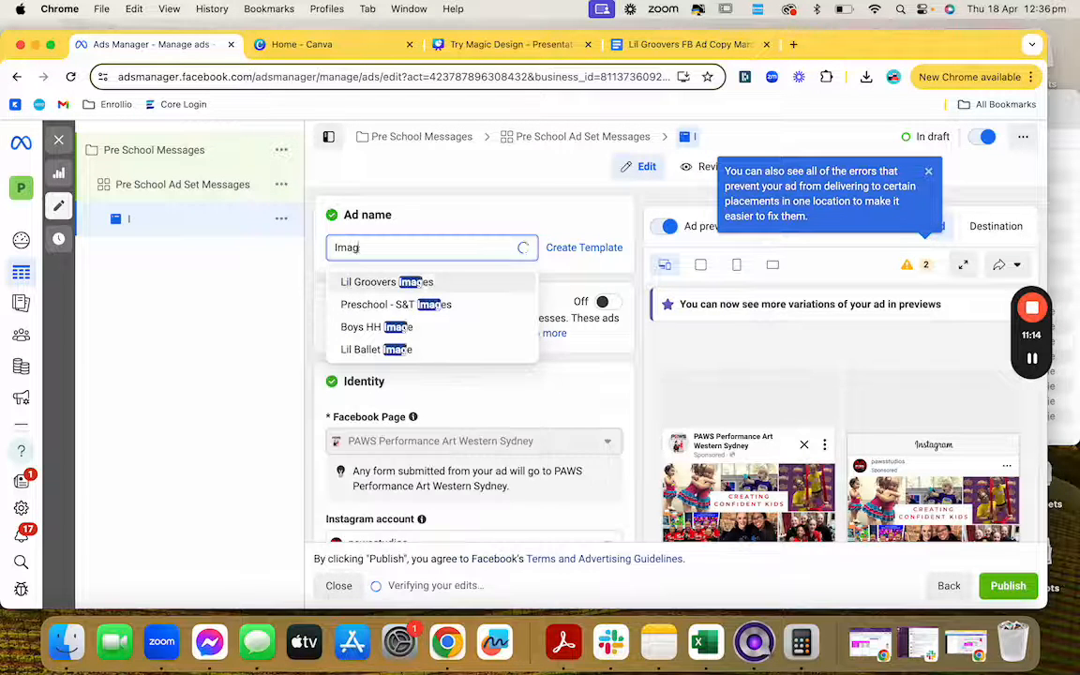
{"action": "type", "text": "e"}
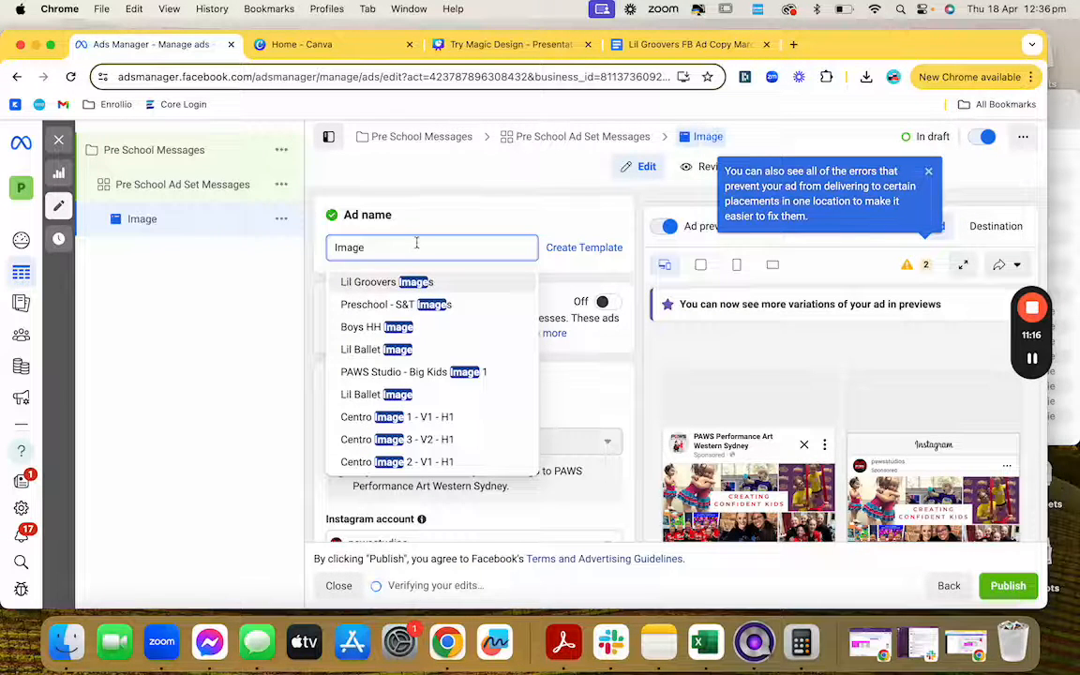
{"action": "type", "text": " - Pre"}
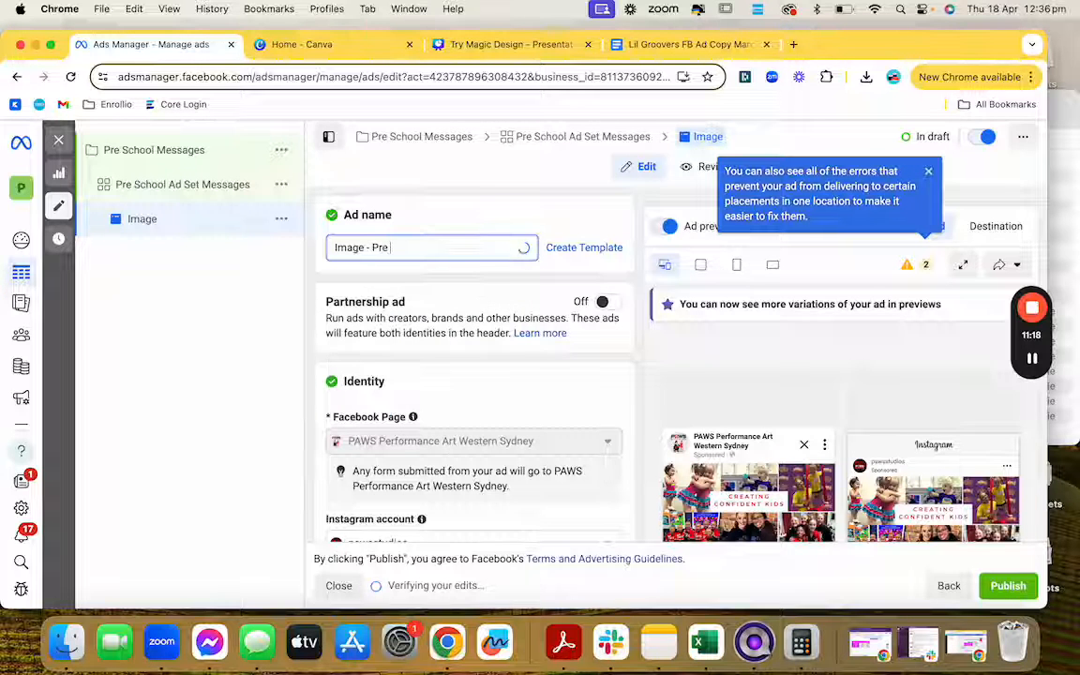
{"action": "type", "text": " School "}
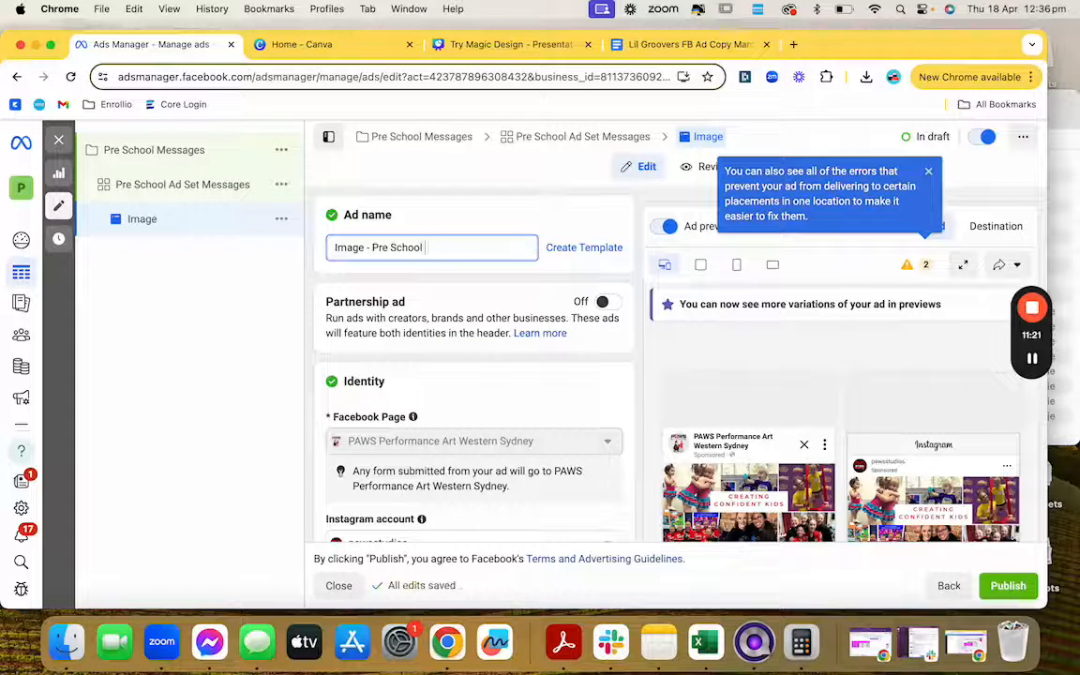
{"action": "type", "text": "Messages"}
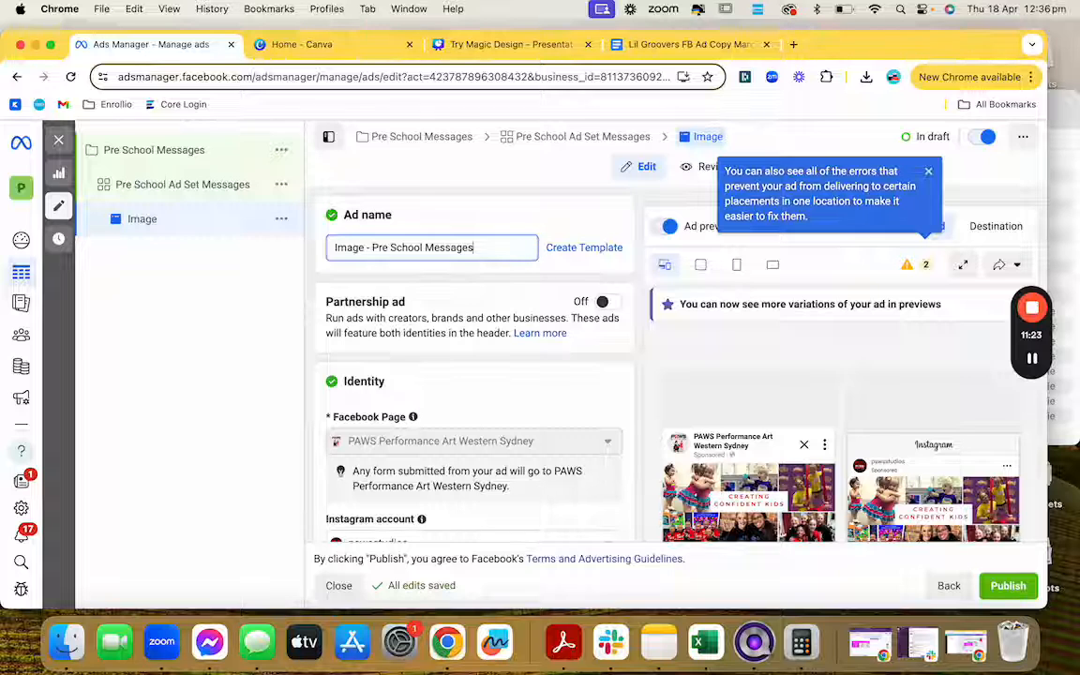
{"action": "left_click", "coordinate": [554, 225]}
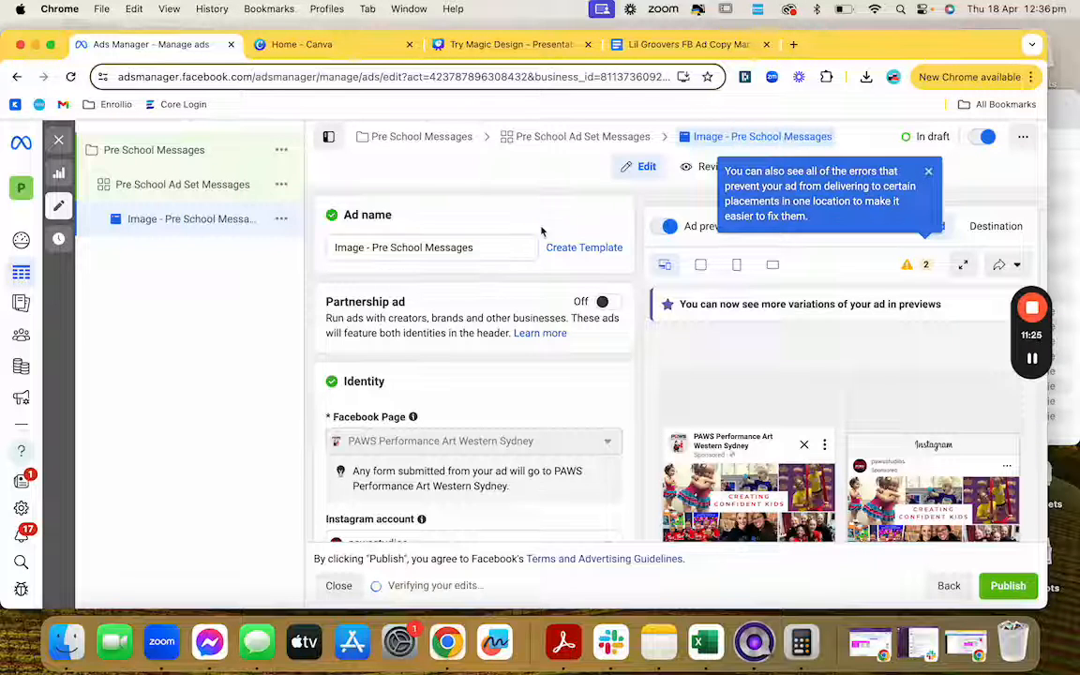
Step: Scroll past Identity and Ad setup to the Ad creative Media section
{"action": "scroll", "coordinate": [494, 385], "scroll_direction": "down", "scroll_amount": 2}
{"action": "scroll", "coordinate": [497, 388], "scroll_direction": "down", "scroll_amount": 3}
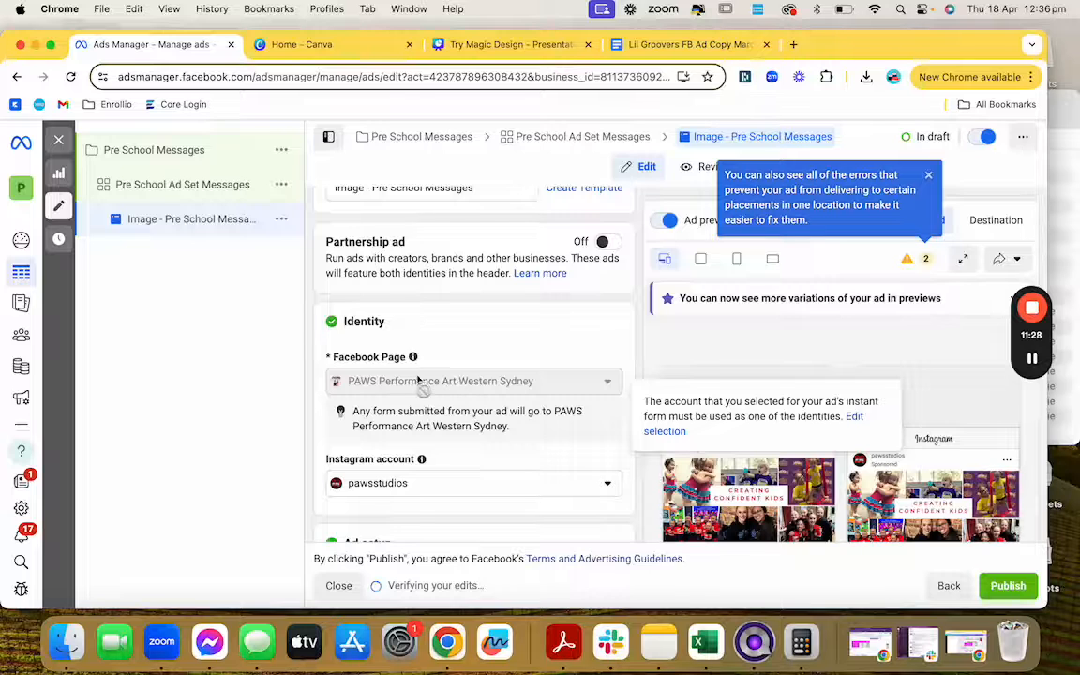
{"action": "scroll", "coordinate": [422, 384], "scroll_direction": "down", "scroll_amount": 5}
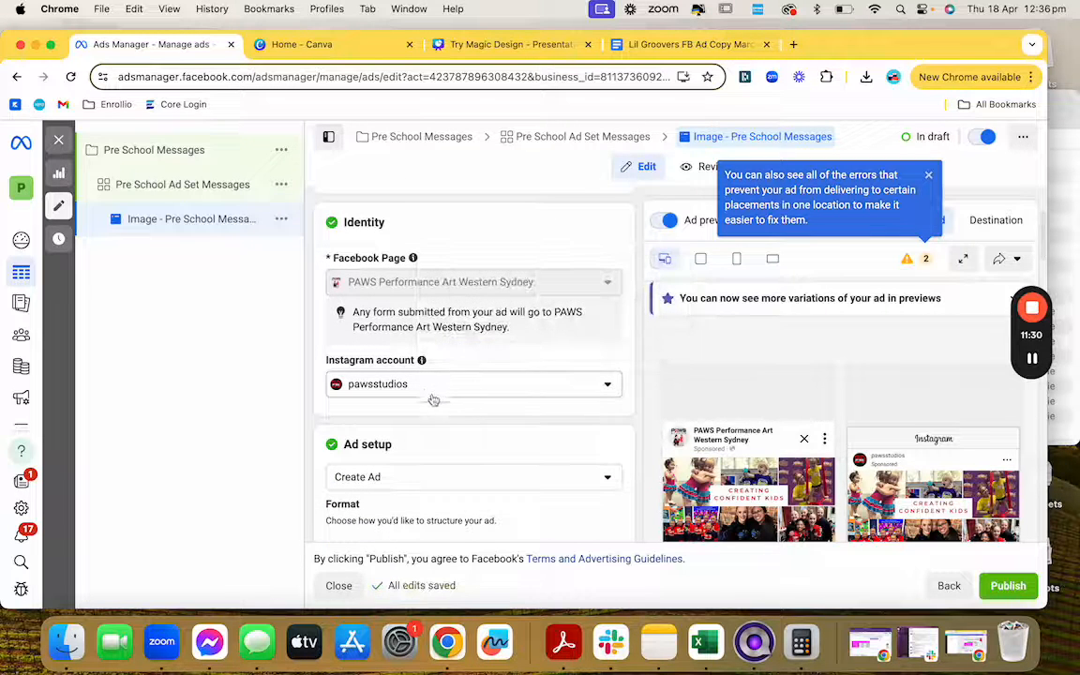
{"action": "scroll", "coordinate": [430, 395], "scroll_direction": "down", "scroll_amount": 7}
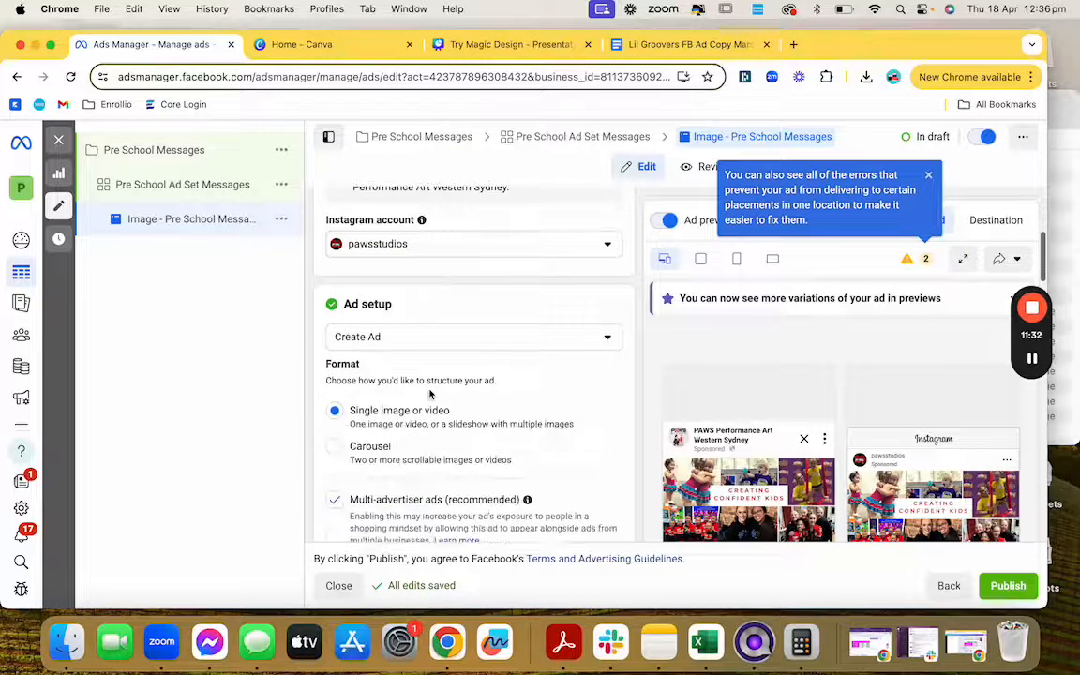
{"action": "scroll", "coordinate": [433, 404], "scroll_direction": "down", "scroll_amount": 4}
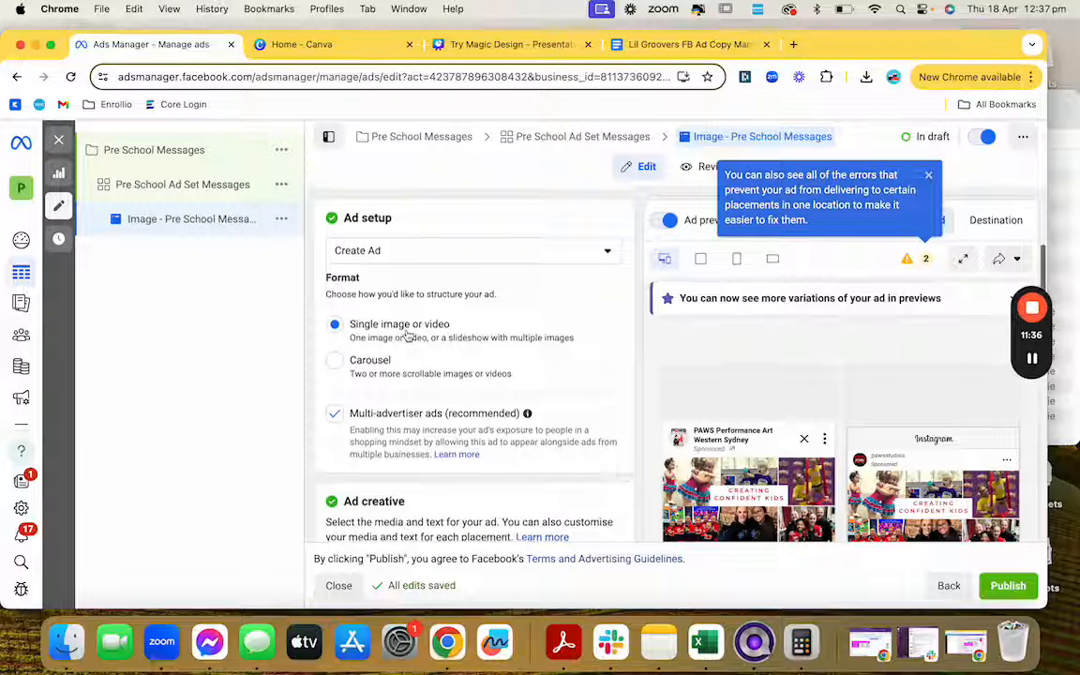
{"action": "scroll", "coordinate": [407, 335], "scroll_direction": "down", "scroll_amount": 10}
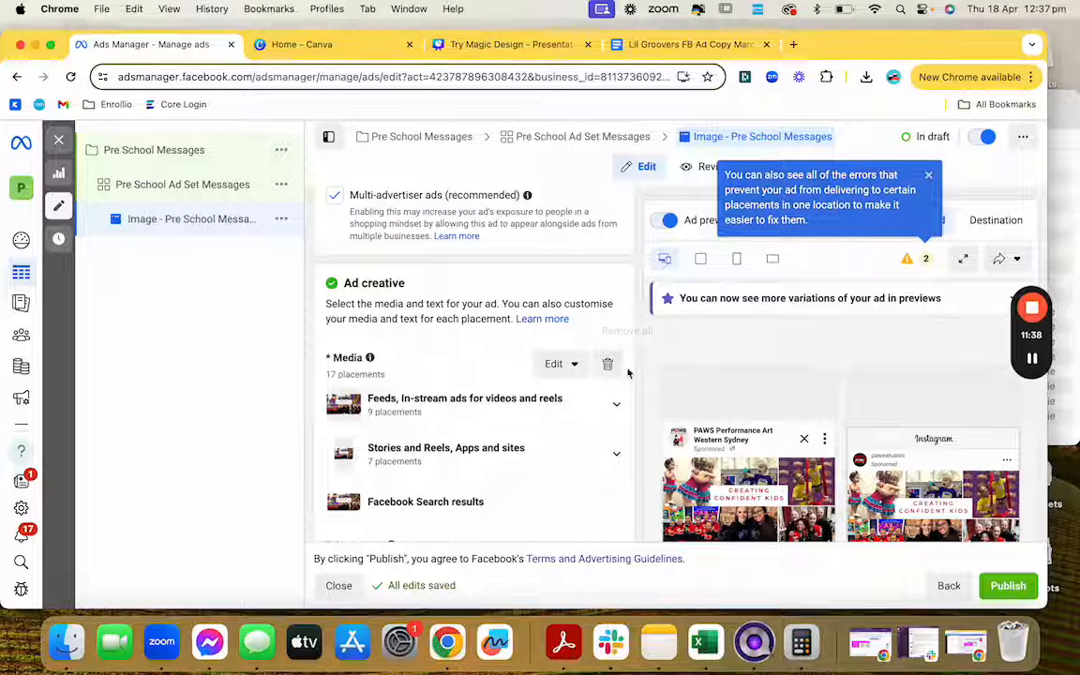
{"action": "scroll", "coordinate": [830, 409], "scroll_direction": "down", "scroll_amount": 2}
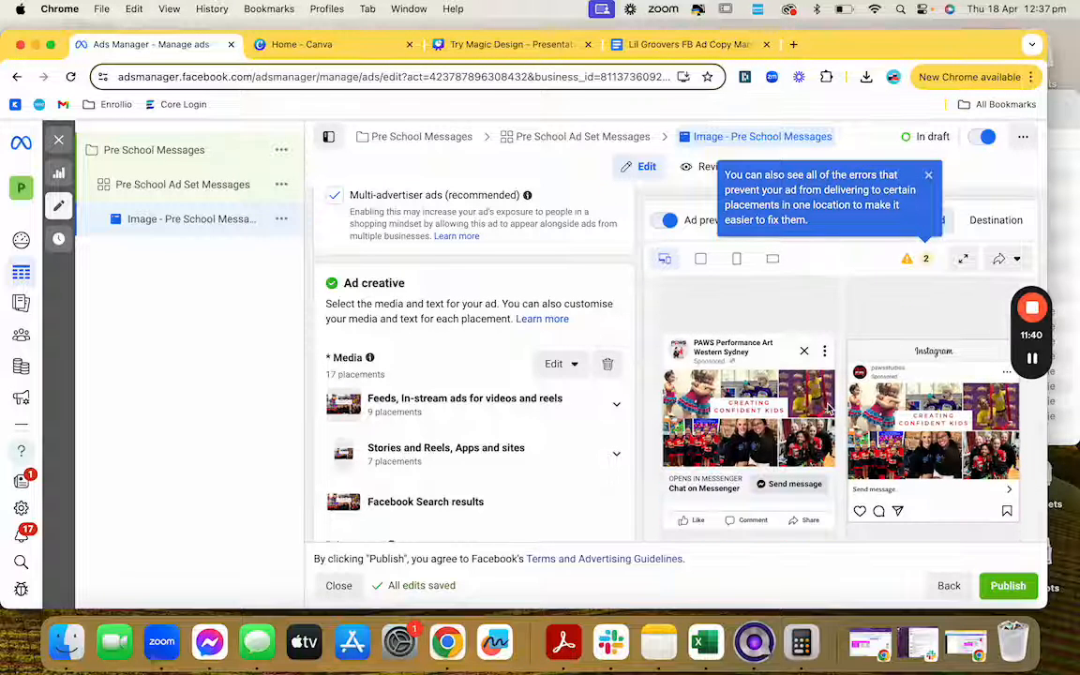
Step: Delete the ad's current media and choose Add image from the Add media menu
{"action": "left_click", "coordinate": [608, 363]}
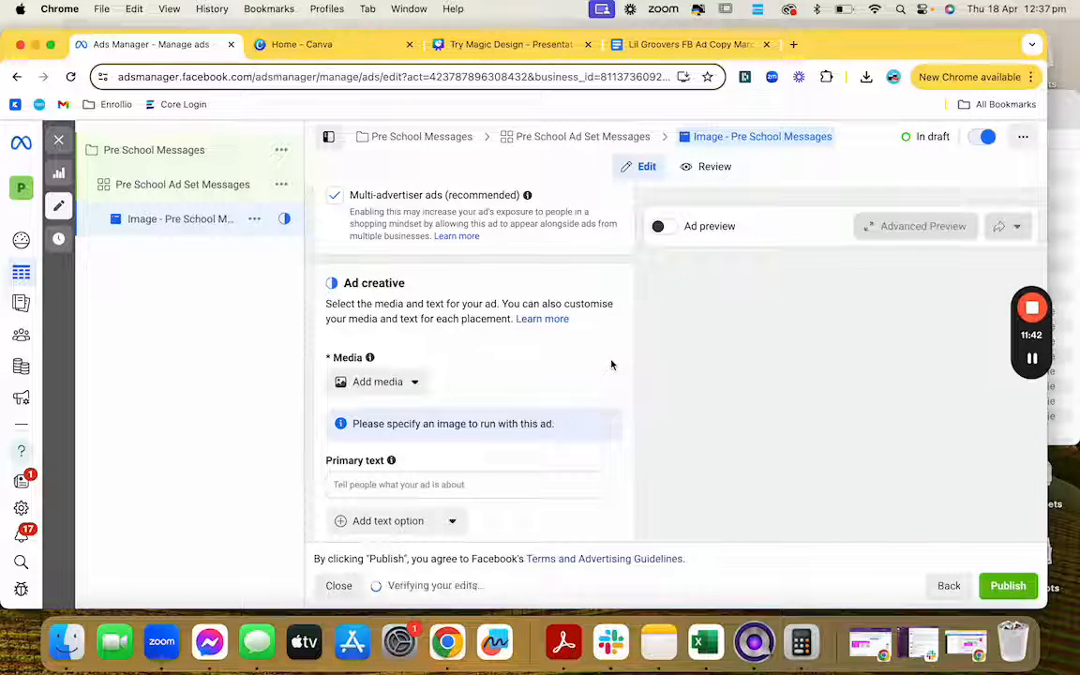
{"action": "left_click", "coordinate": [413, 365]}
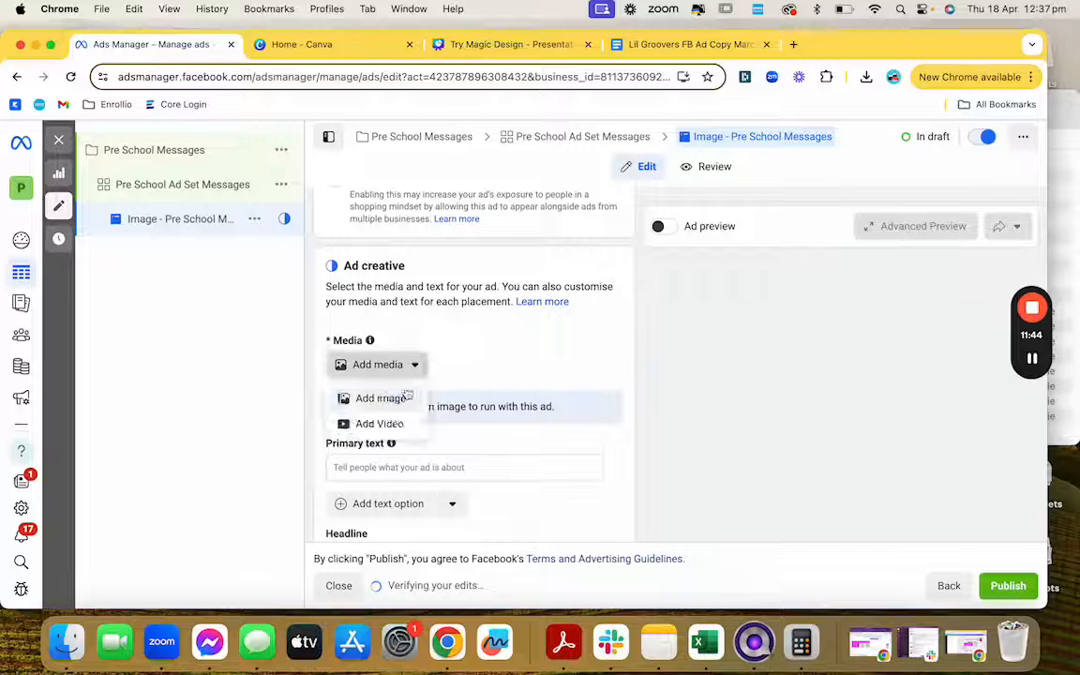
{"action": "left_click", "coordinate": [393, 401]}
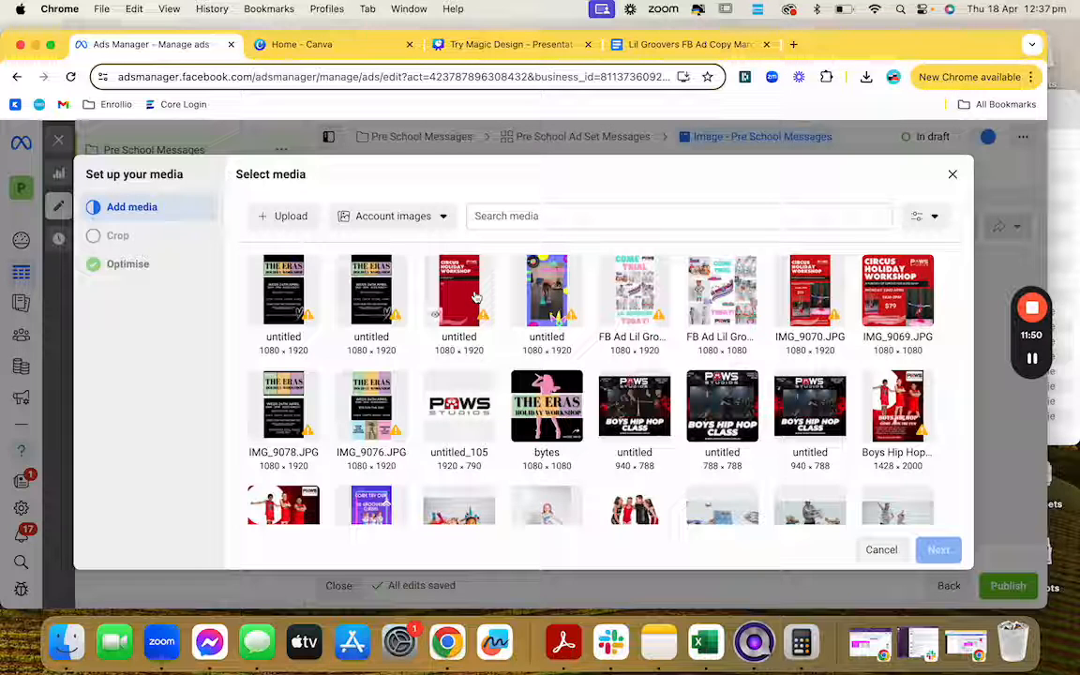
Step: Upload Lil Groovers-043 JAZZ.jpeg from the Lil Groovers Ads folder
{"action": "left_click", "coordinate": [284, 217]}
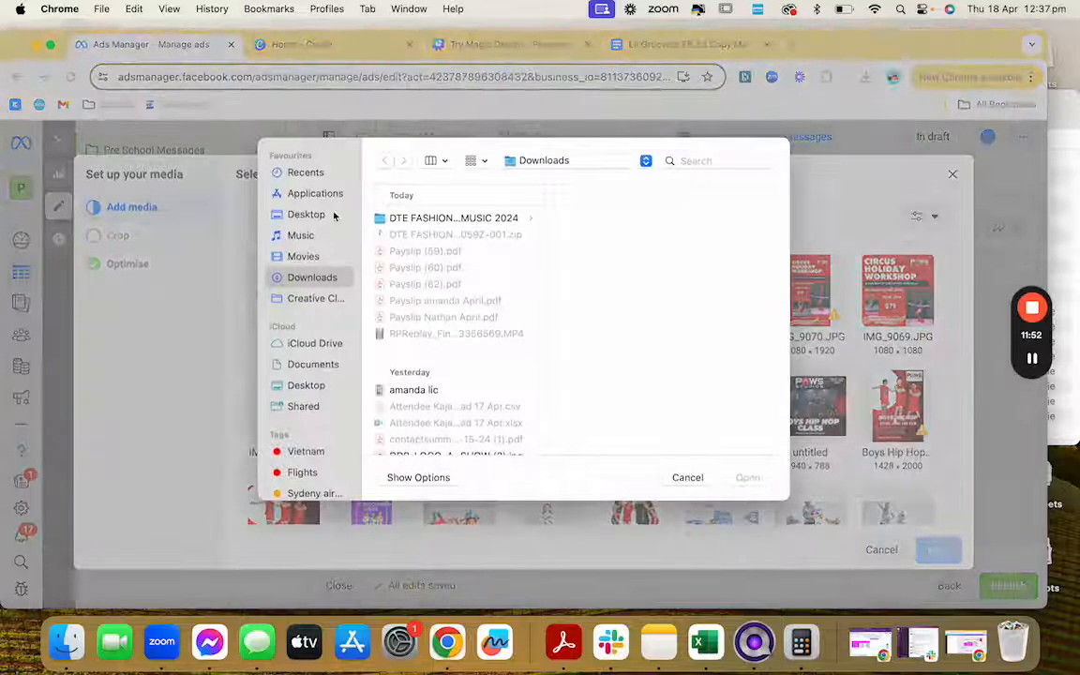
{"action": "left_click", "coordinate": [715, 161]}
{"action": "type", "text": "l"}
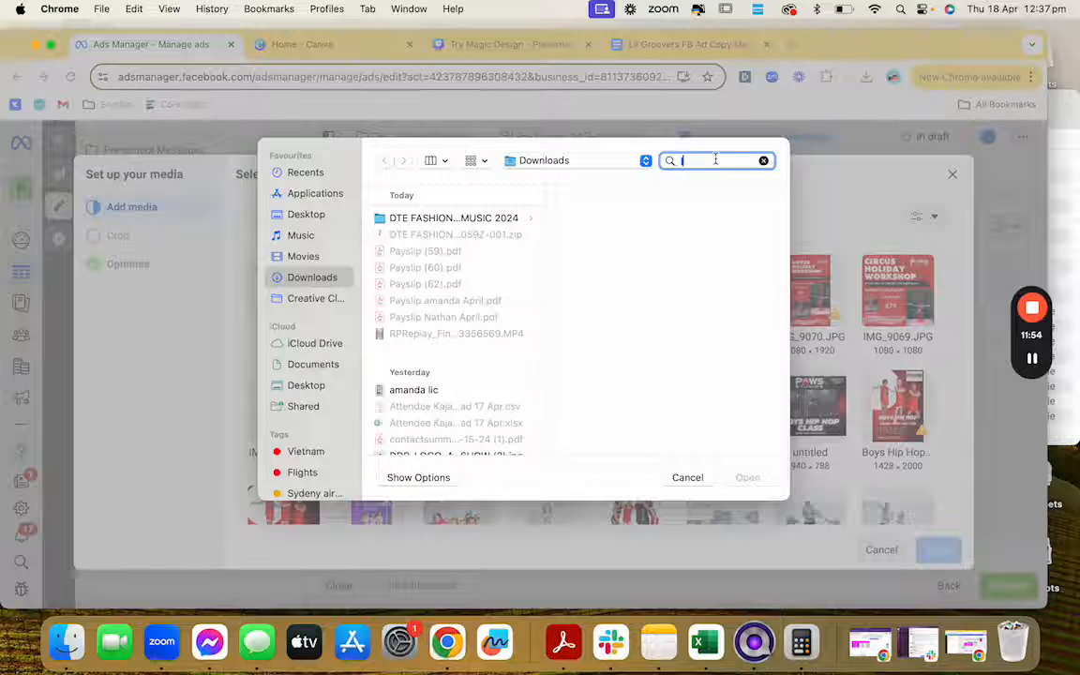
{"action": "type", "text": "il groover"}
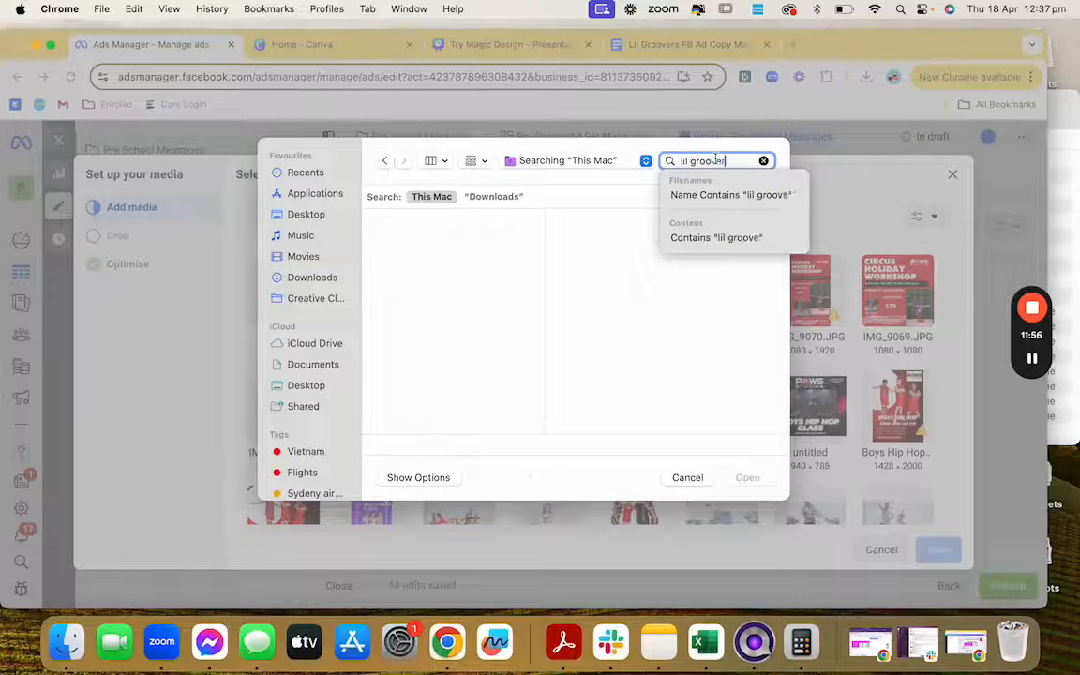
{"action": "type", "text": "s Ads"}
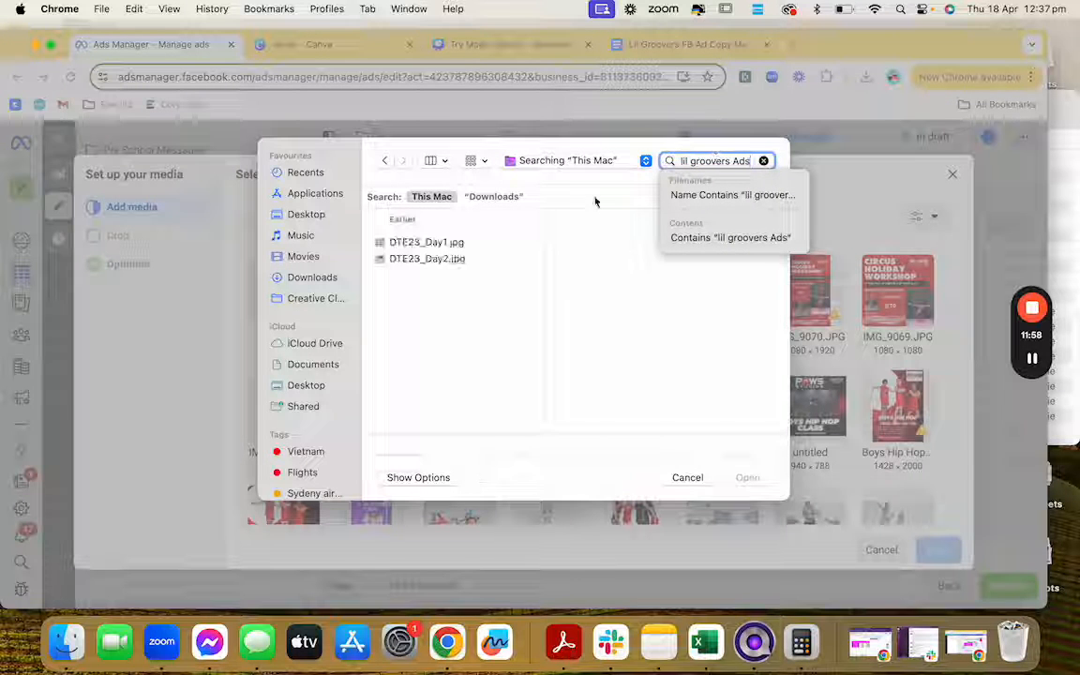
{"action": "key", "text": "Down"}
{"action": "mouse_move", "coordinate": [1033, 362]}
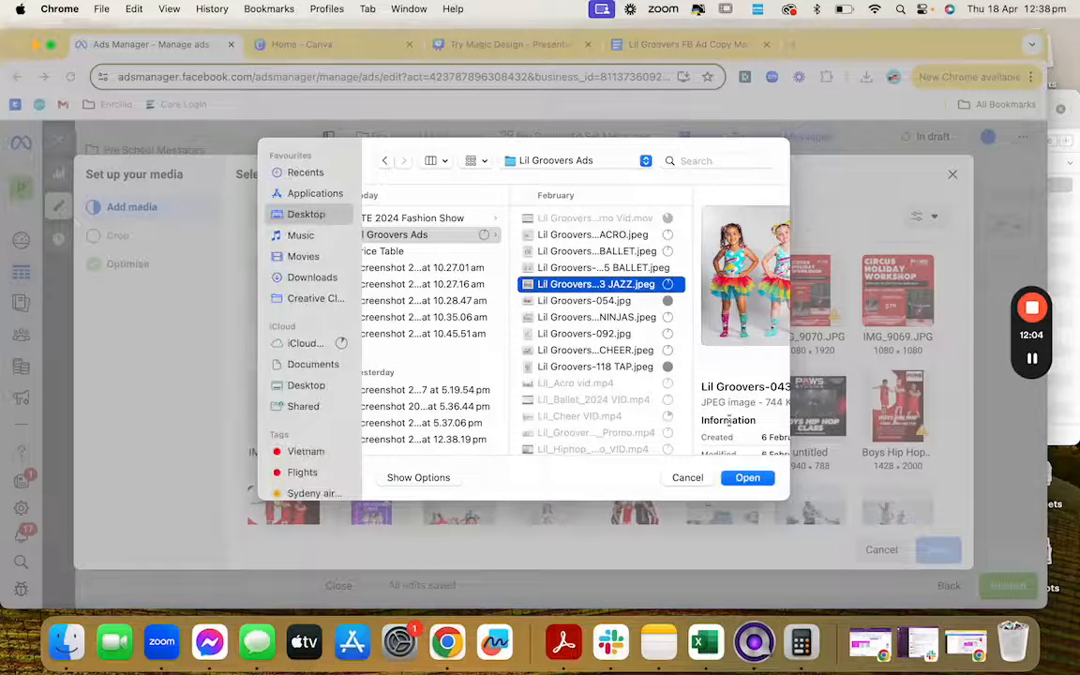
{"action": "scroll", "coordinate": [728, 375], "scroll_direction": "right", "scroll_amount": 4}
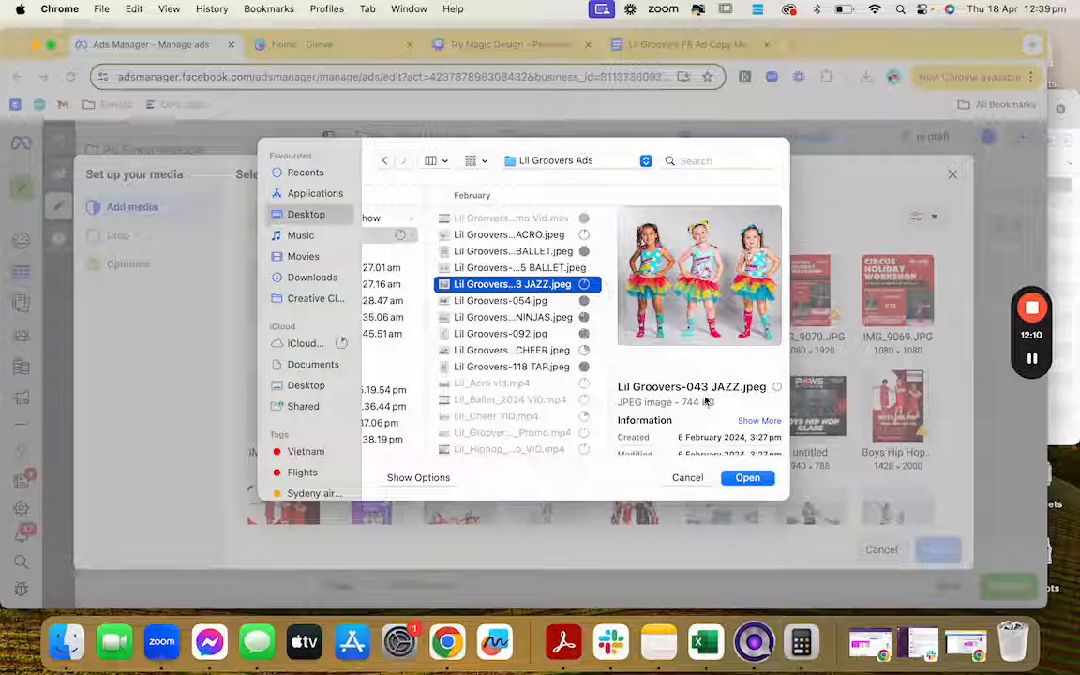
{"action": "left_click", "coordinate": [748, 479]}
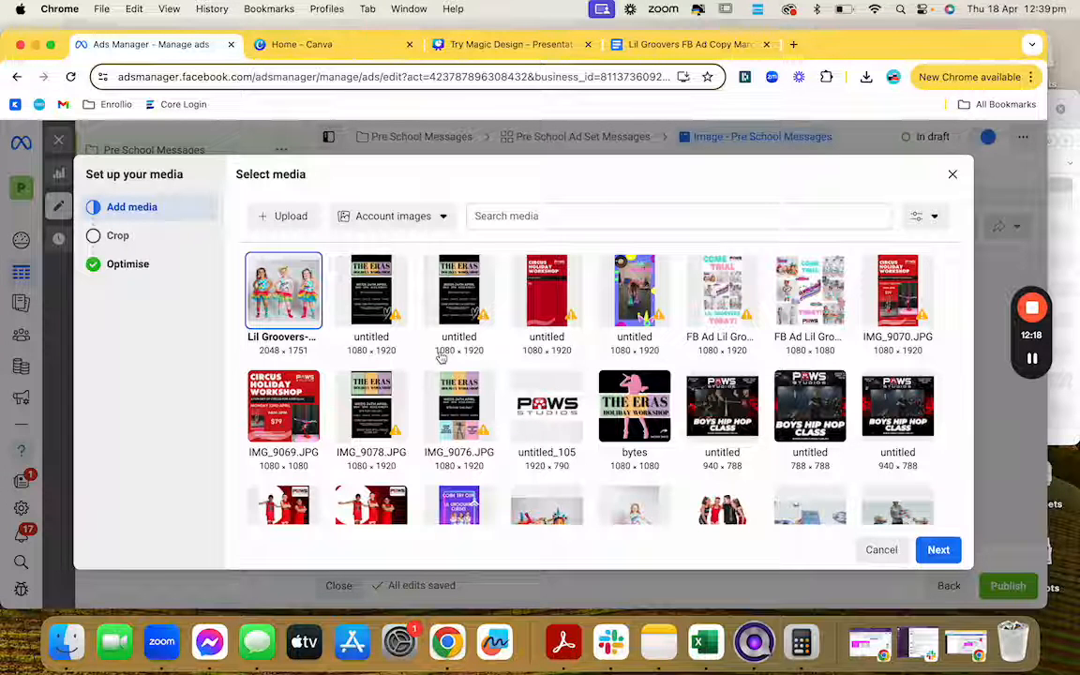
Step: Try a 1:1 square crop on the feed image, then restore its original shape
{"action": "left_click", "coordinate": [937, 550]}
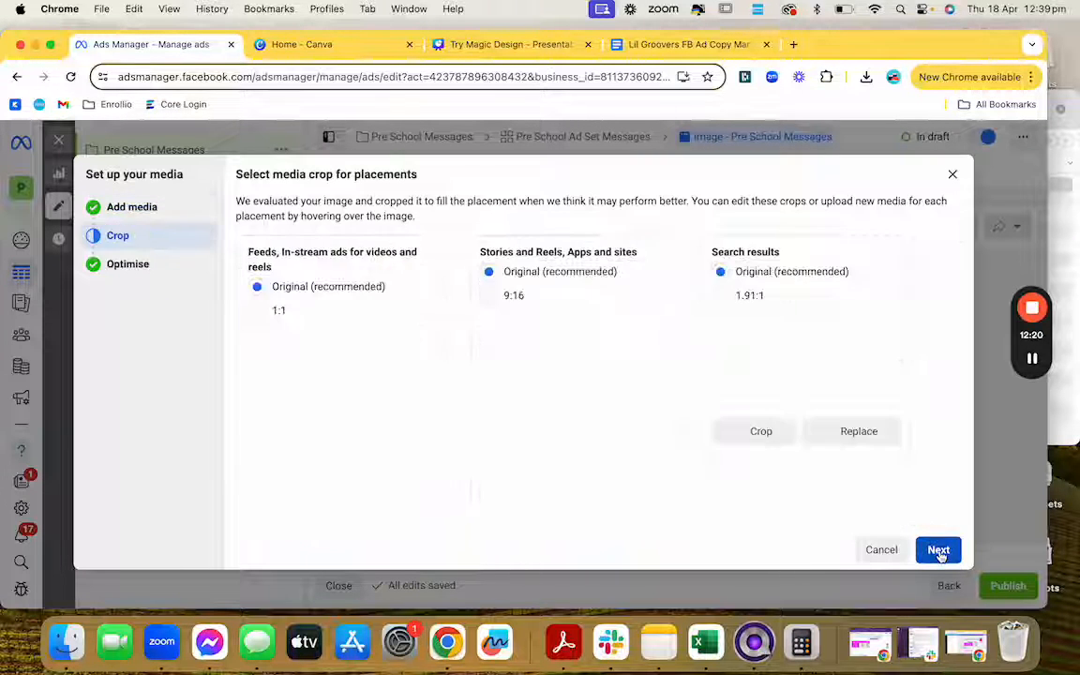
{"action": "scroll", "coordinate": [637, 410], "scroll_direction": "down", "scroll_amount": 2}
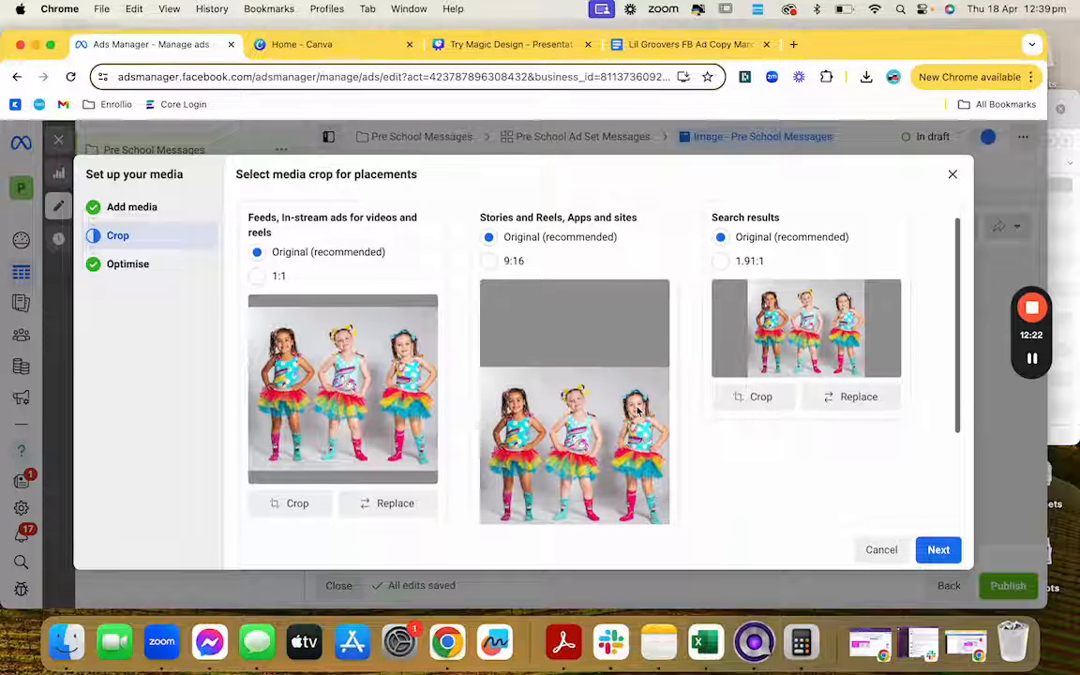
{"action": "left_click", "coordinate": [257, 276]}
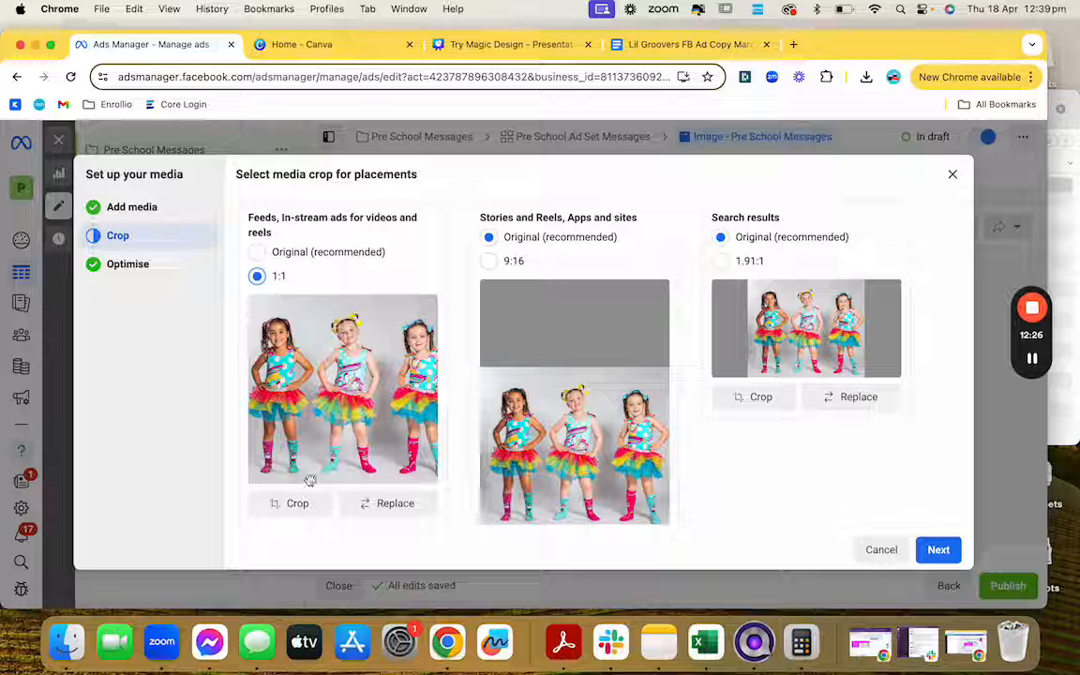
{"action": "left_click", "coordinate": [258, 253]}
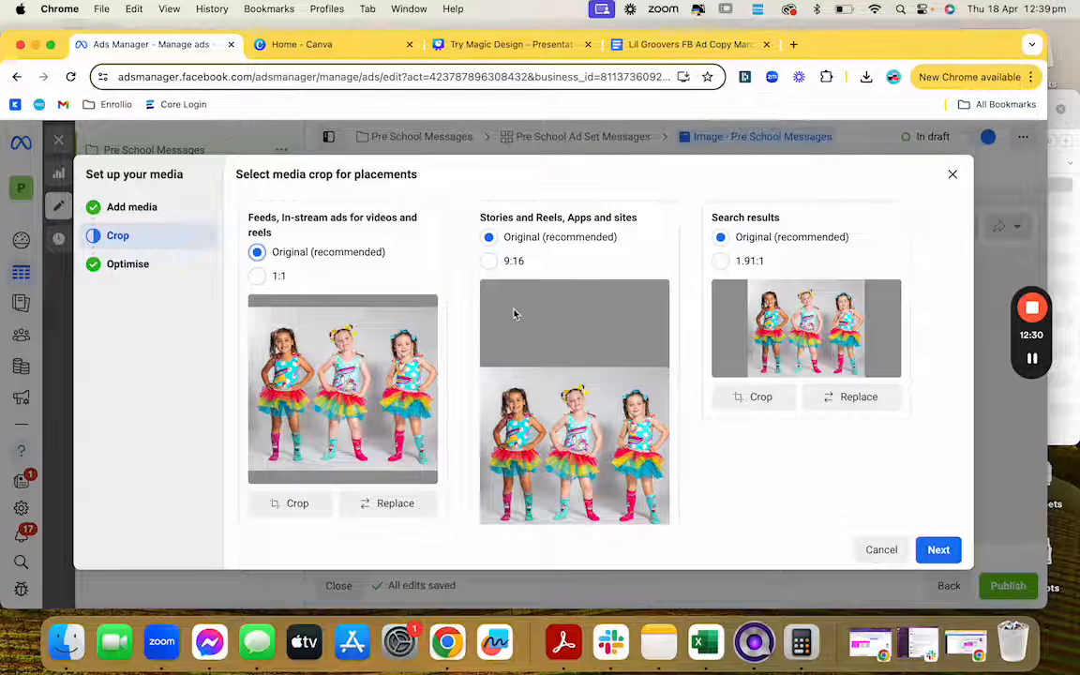
Step: Try and adjust a 9:16 Stories and Reels crop, then revert to Original (recommended)
{"action": "scroll", "coordinate": [513, 314], "scroll_direction": "down", "scroll_amount": 4}
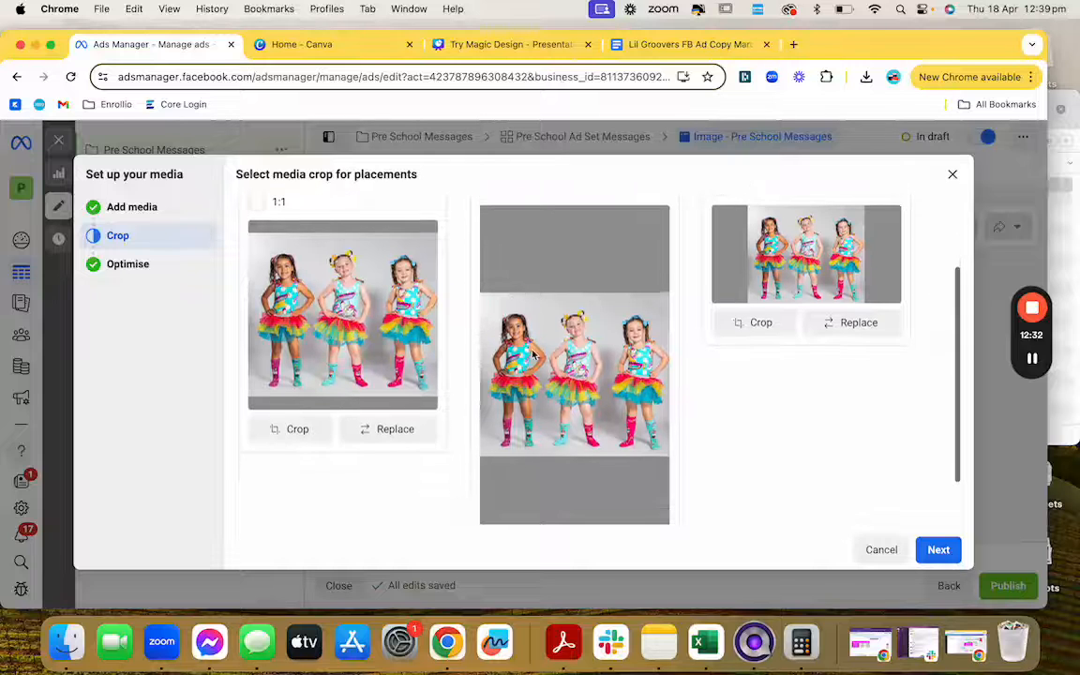
{"action": "scroll", "coordinate": [531, 356], "scroll_direction": "up", "scroll_amount": 3}
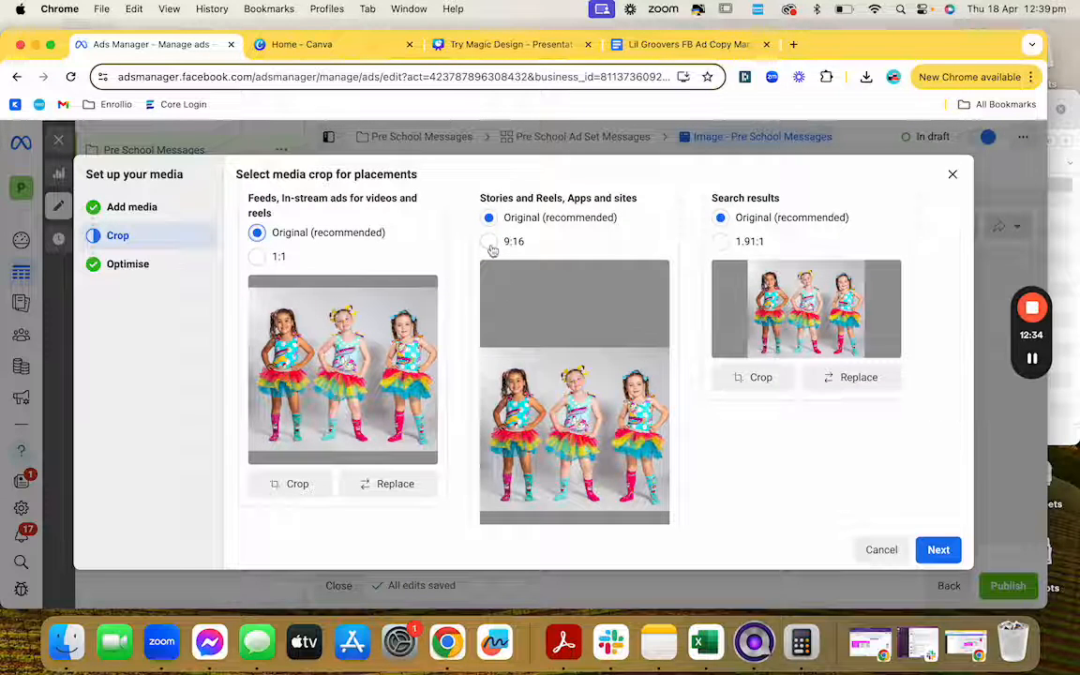
{"action": "left_click", "coordinate": [489, 241]}
{"action": "right_click", "coordinate": [557, 335]}
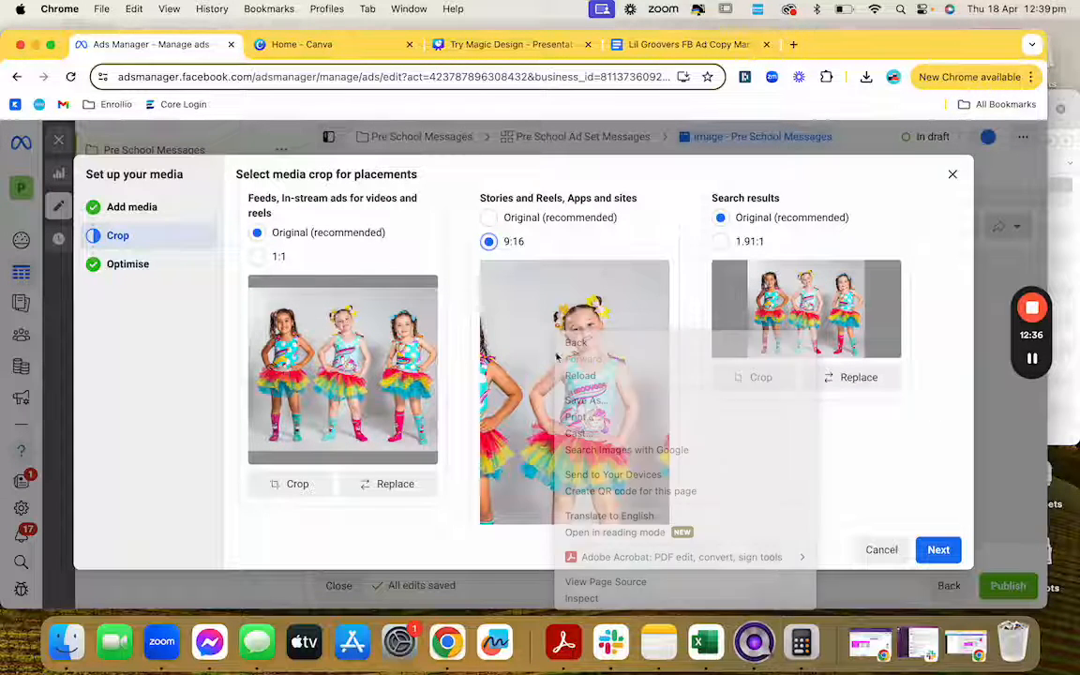
{"action": "left_click_drag", "start_coordinate": [553, 345], "coordinate": [536, 364]}
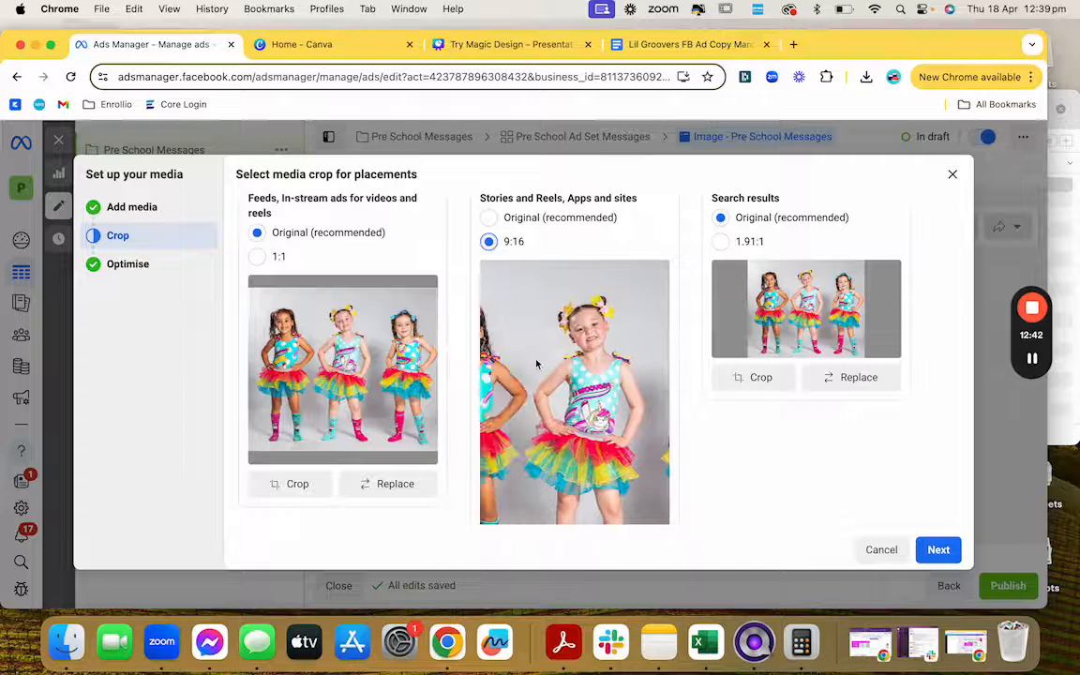
{"action": "left_click", "coordinate": [488, 217]}
{"action": "scroll", "coordinate": [591, 303], "scroll_direction": "down", "scroll_amount": 2}
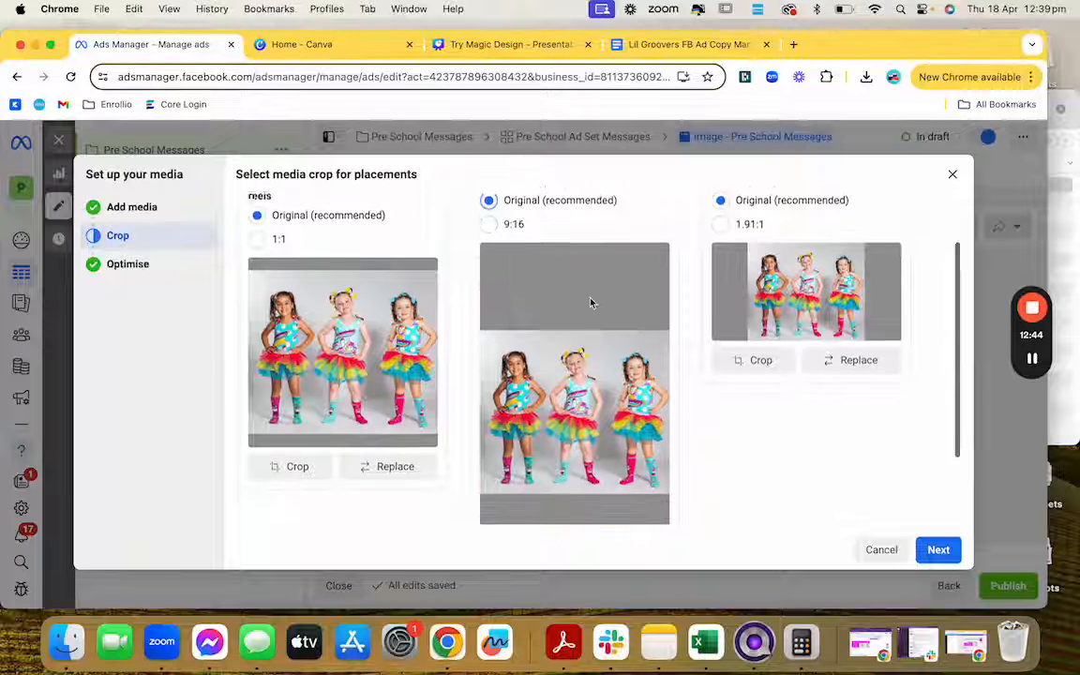
{"action": "scroll", "coordinate": [837, 397], "scroll_direction": "down", "scroll_amount": 3}
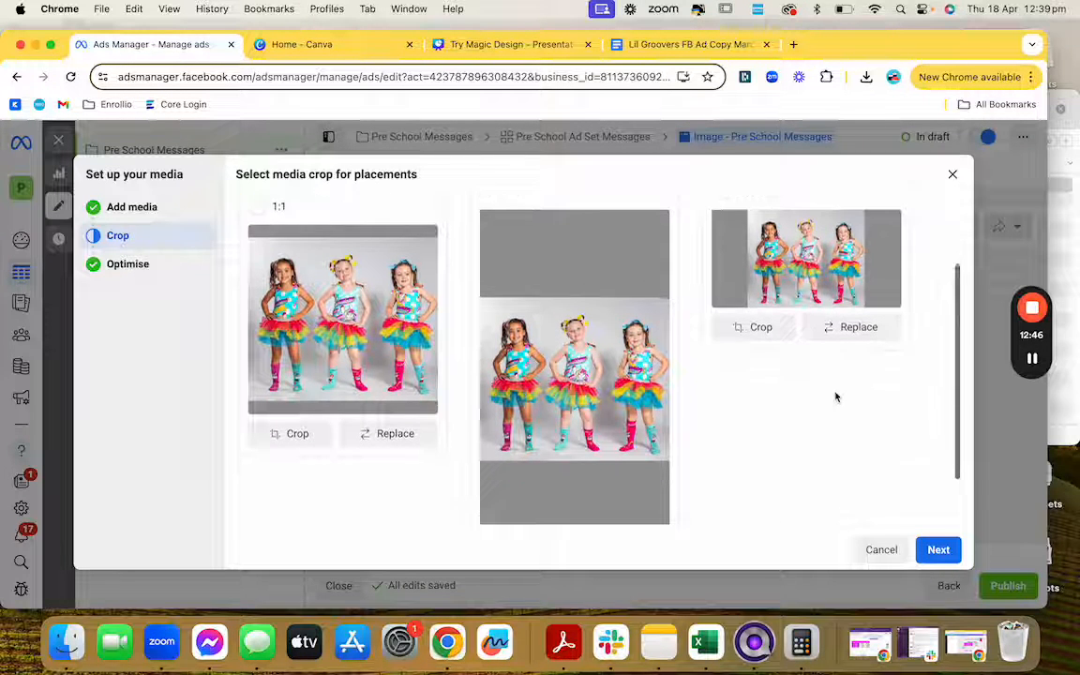
{"action": "left_click", "coordinate": [938, 553]}
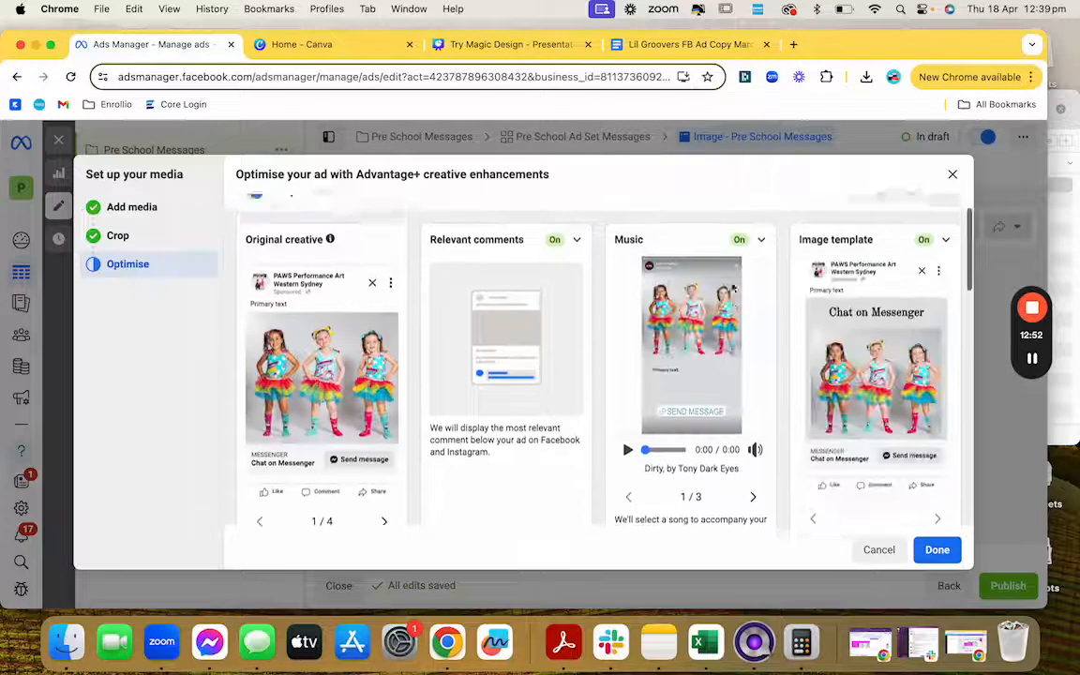
Step: Review the Advantage+ enhancement cards and keep All optimisations on
{"action": "scroll", "coordinate": [733, 288], "scroll_direction": "down", "scroll_amount": 8}
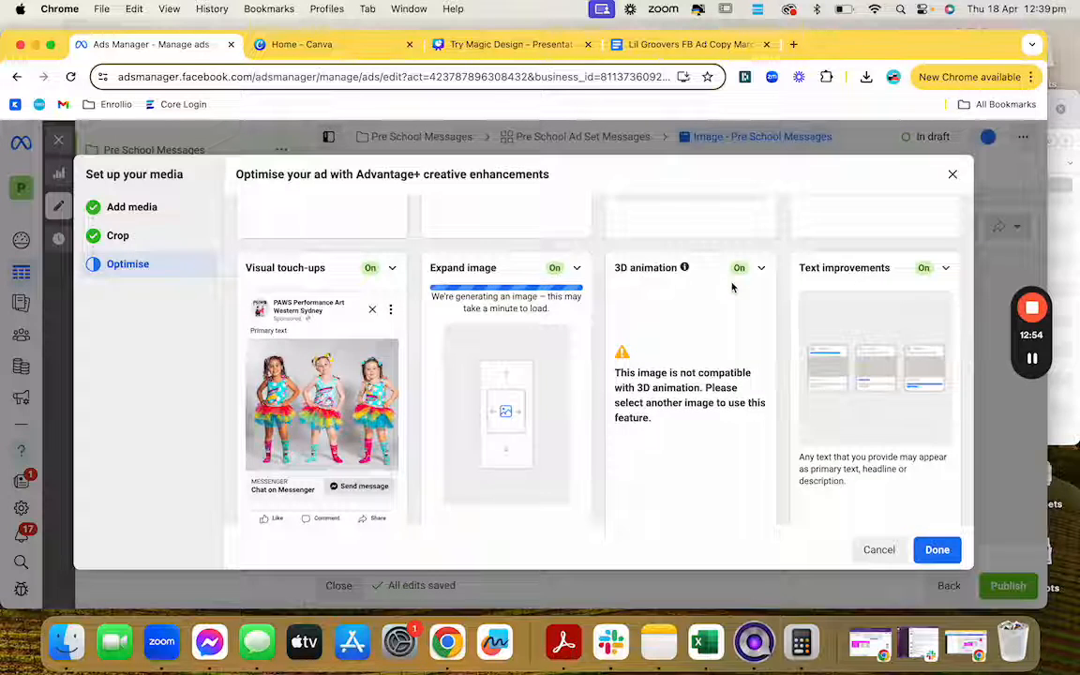
{"action": "scroll", "coordinate": [733, 288], "scroll_direction": "up", "scroll_amount": 8}
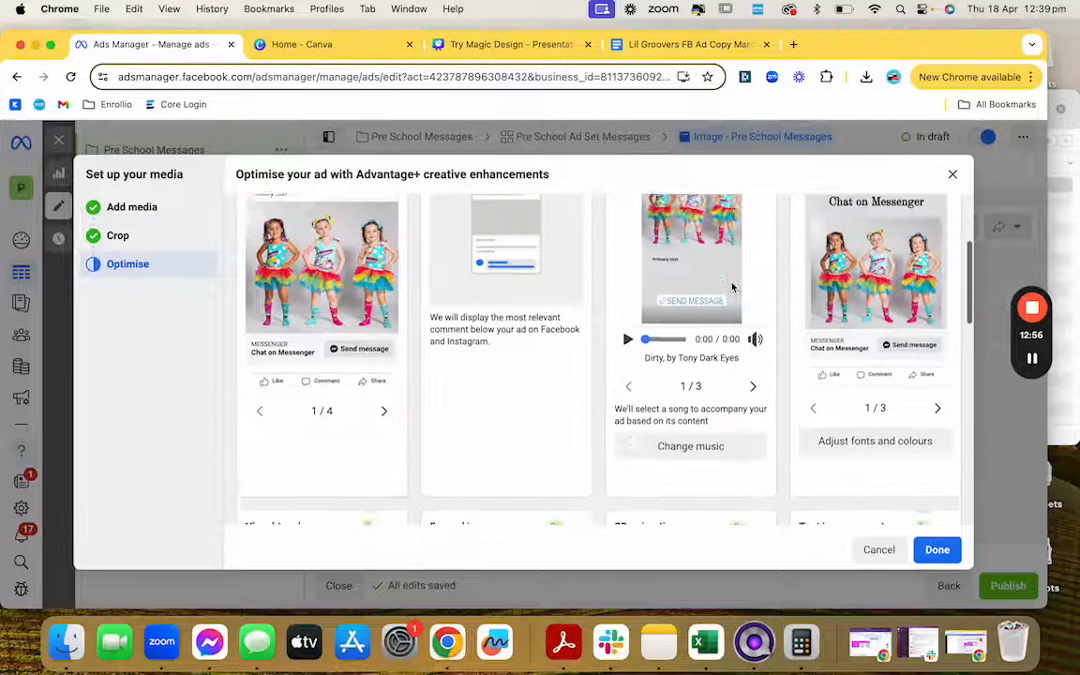
{"action": "scroll", "coordinate": [653, 296], "scroll_direction": "up", "scroll_amount": 1}
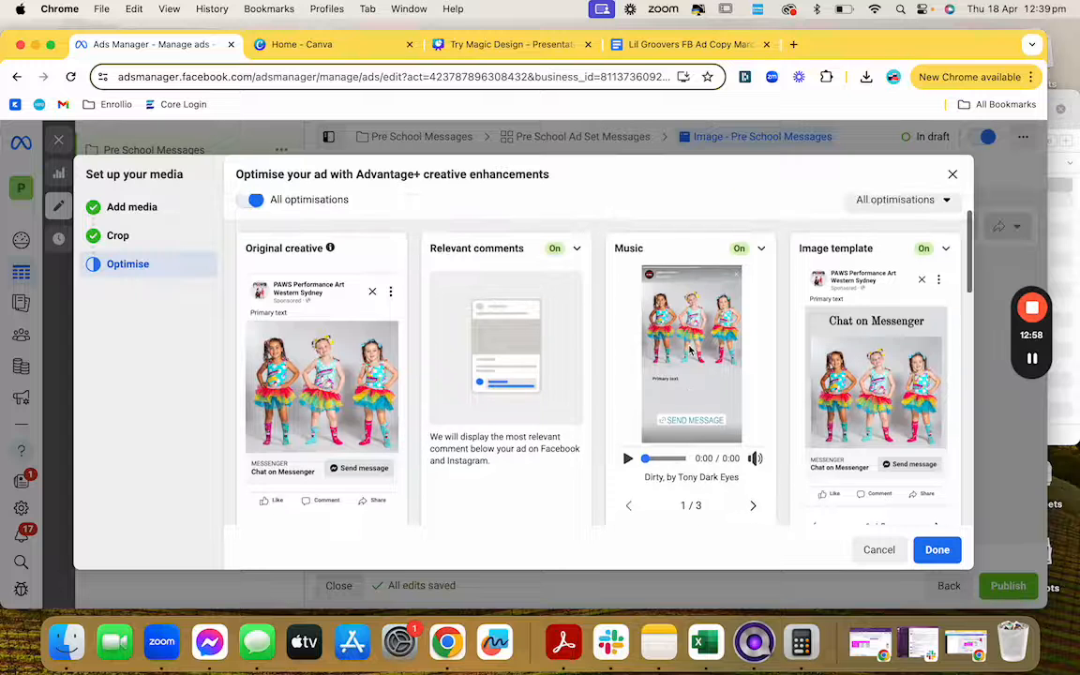
{"action": "scroll", "coordinate": [806, 422], "scroll_direction": "down", "scroll_amount": 5}
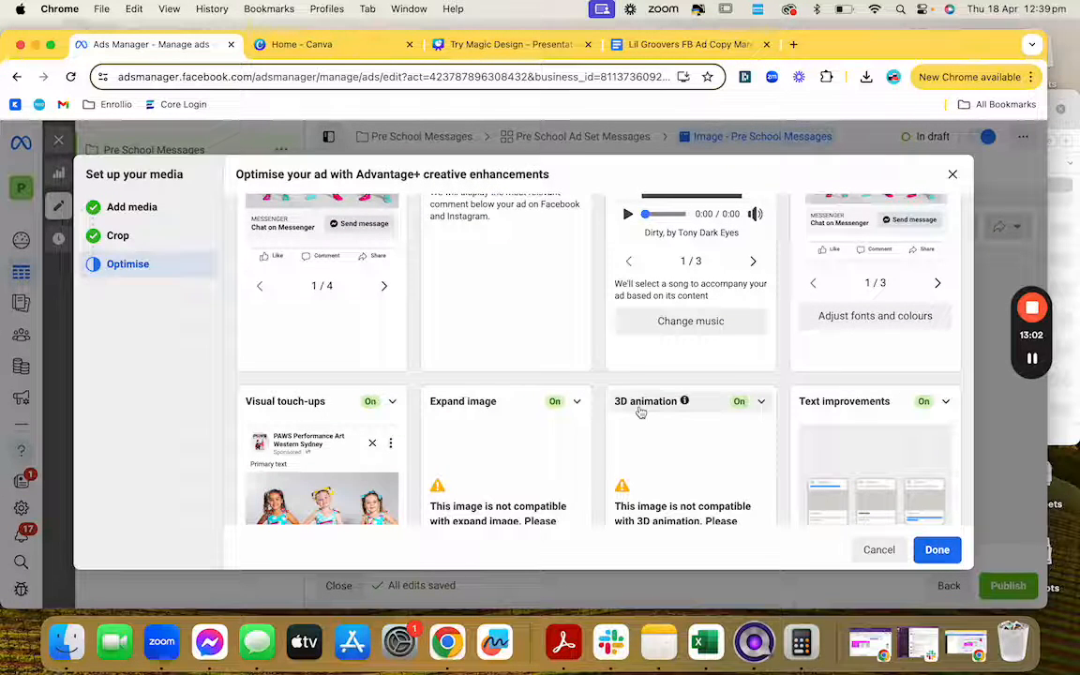
{"action": "scroll", "coordinate": [638, 409], "scroll_direction": "down", "scroll_amount": 3}
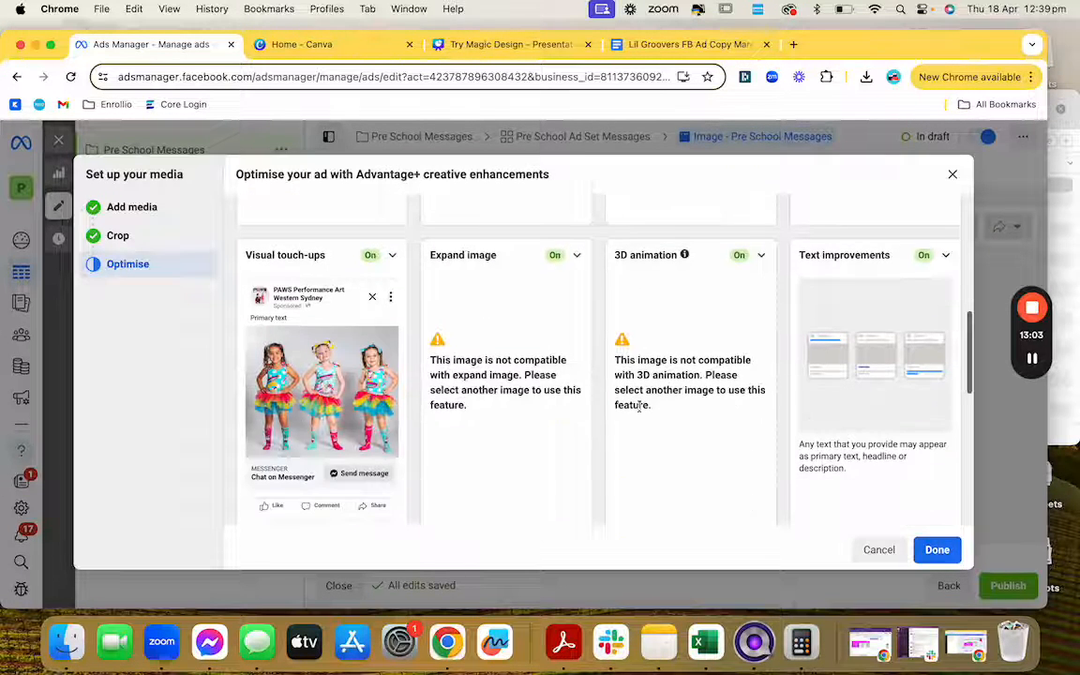
{"action": "left_click", "coordinate": [936, 550]}
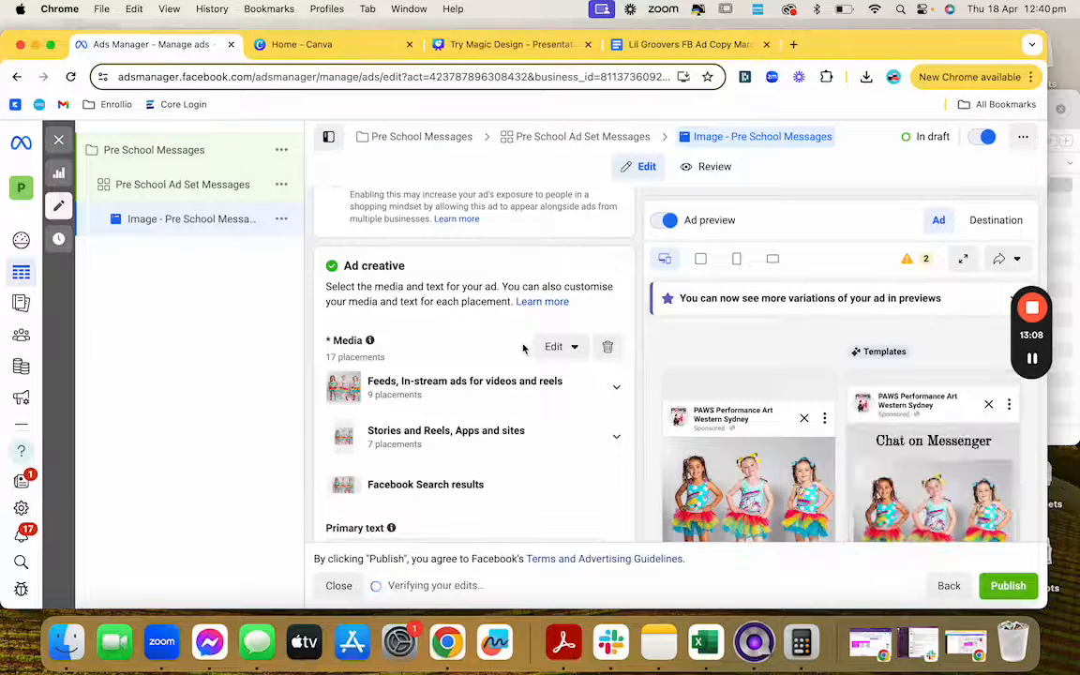
Step: Put the cursor in the ad's Primary text field, then switch to the Lil Groovers FB Ad Copy March 2024 doc
{"action": "scroll", "coordinate": [524, 349], "scroll_direction": "up", "scroll_amount": 5}
{"action": "scroll", "coordinate": [524, 349], "scroll_direction": "up", "scroll_amount": 6}
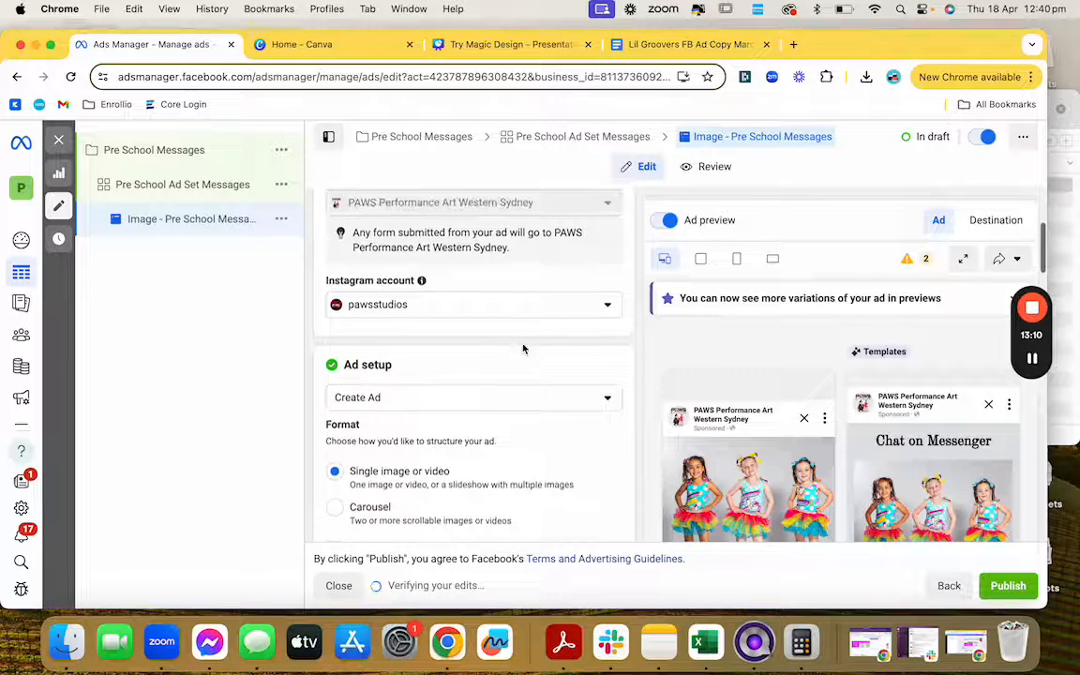
{"action": "scroll", "coordinate": [524, 350], "scroll_direction": "up", "scroll_amount": 2}
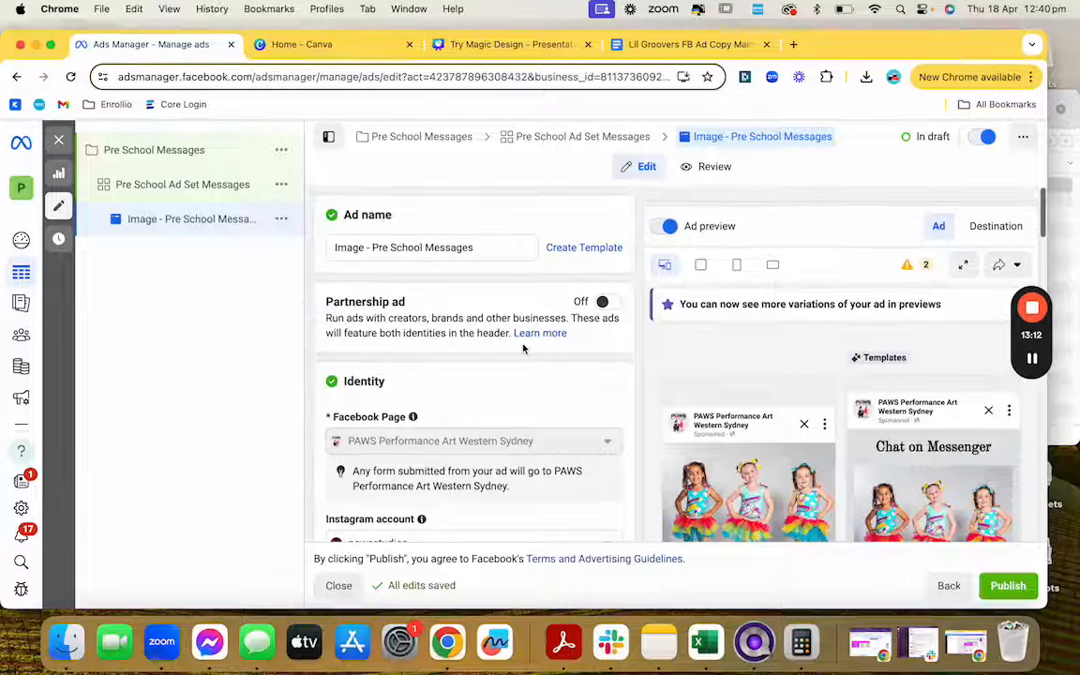
{"action": "scroll", "coordinate": [524, 349], "scroll_direction": "down", "scroll_amount": 5}
{"action": "scroll", "coordinate": [524, 349], "scroll_direction": "down", "scroll_amount": 8}
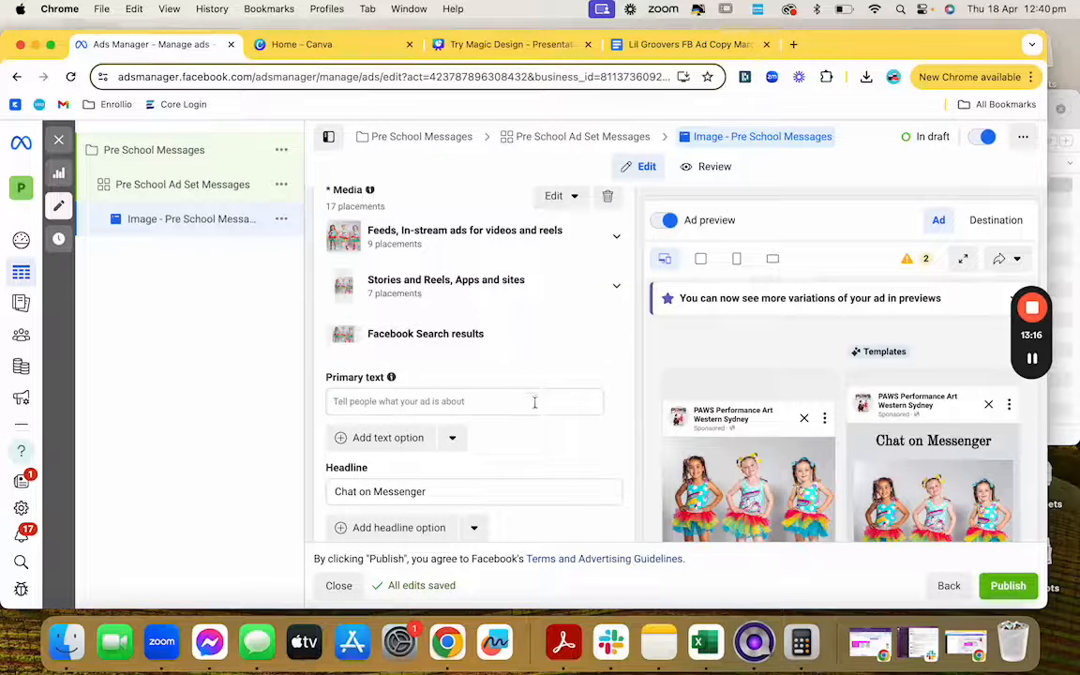
{"action": "scroll", "coordinate": [534, 402], "scroll_direction": "down", "scroll_amount": 1}
{"action": "left_click", "coordinate": [525, 391]}
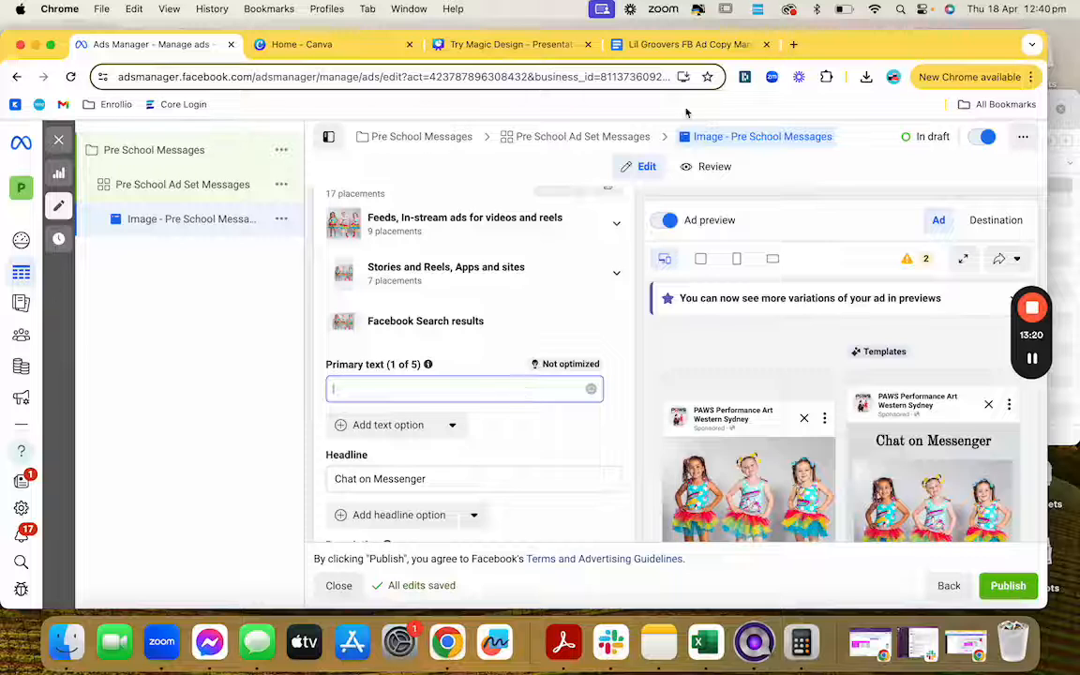
{"action": "left_click", "coordinate": [670, 44]}
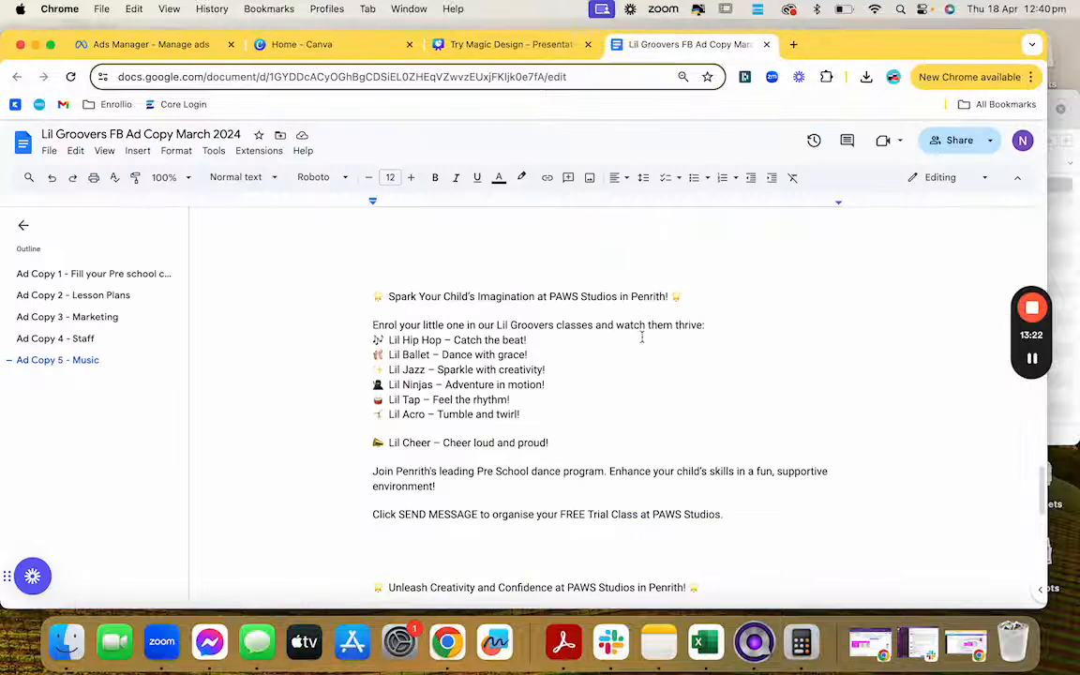
Step: Copy the 'Spark Your Child's Imagination' copy from the doc and paste it as the first primary text
{"action": "scroll", "coordinate": [600, 348], "scroll_direction": "down", "scroll_amount": 1}
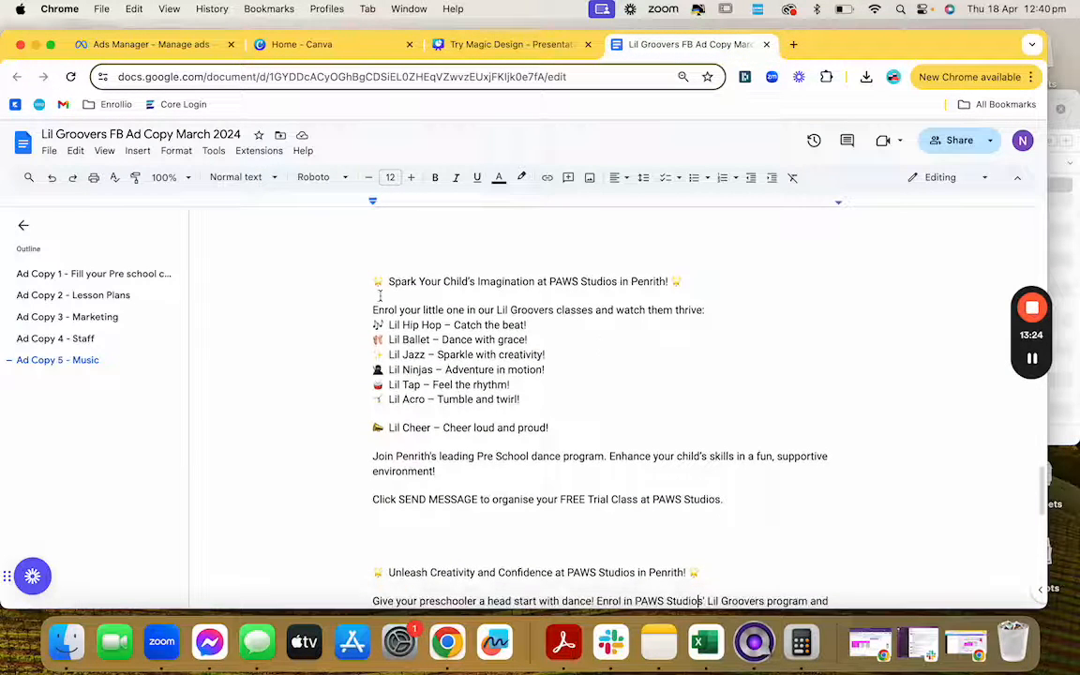
{"action": "left_click_drag", "start_coordinate": [373, 281], "coordinate": [742, 498]}
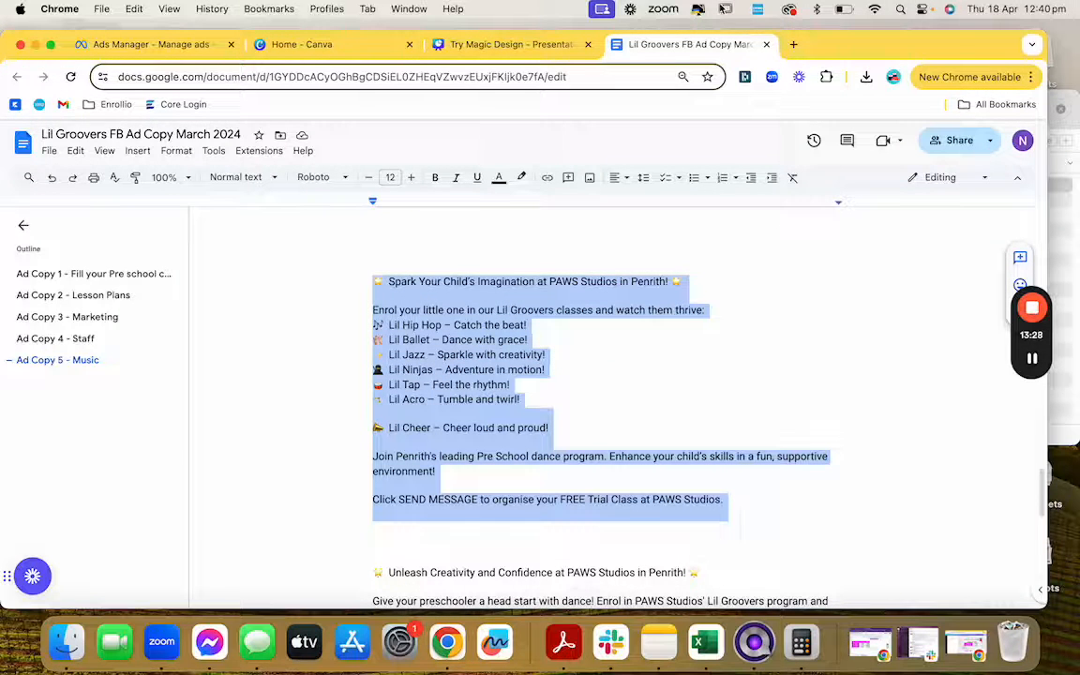
{"action": "left_click", "coordinate": [99, 44]}
{"action": "key", "text": "super+v"}
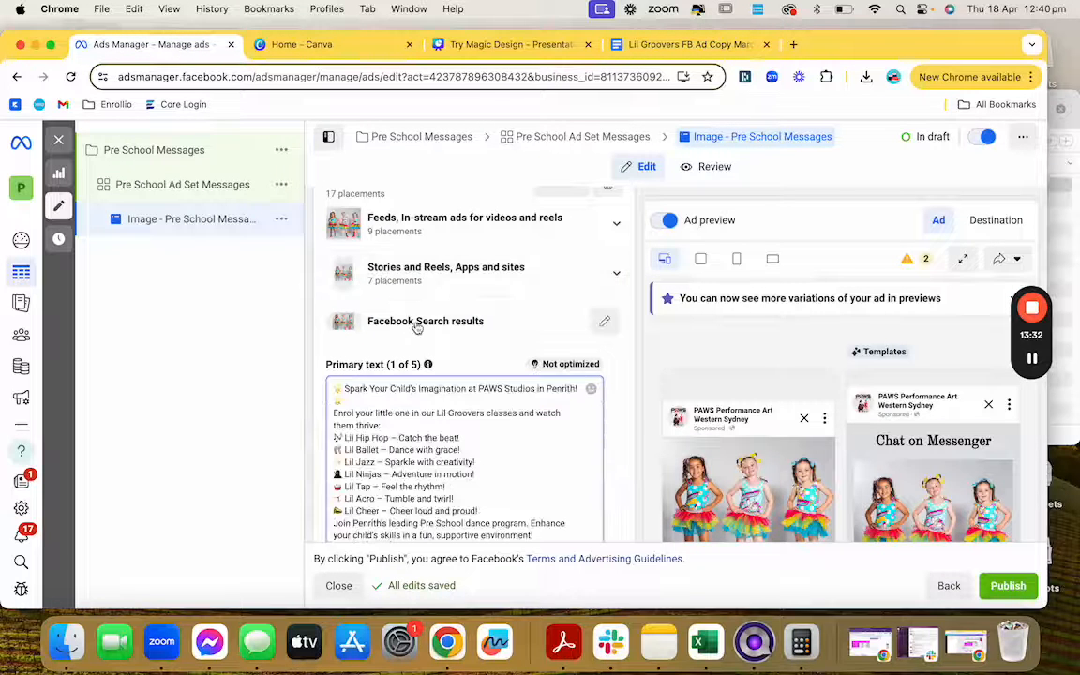
Step: Add blank lines around the Enrol, class list, Join Penrith's and Click SEND MESSAGE paragraphs
{"action": "left_click", "coordinate": [383, 401]}
{"action": "key", "text": "Return"}
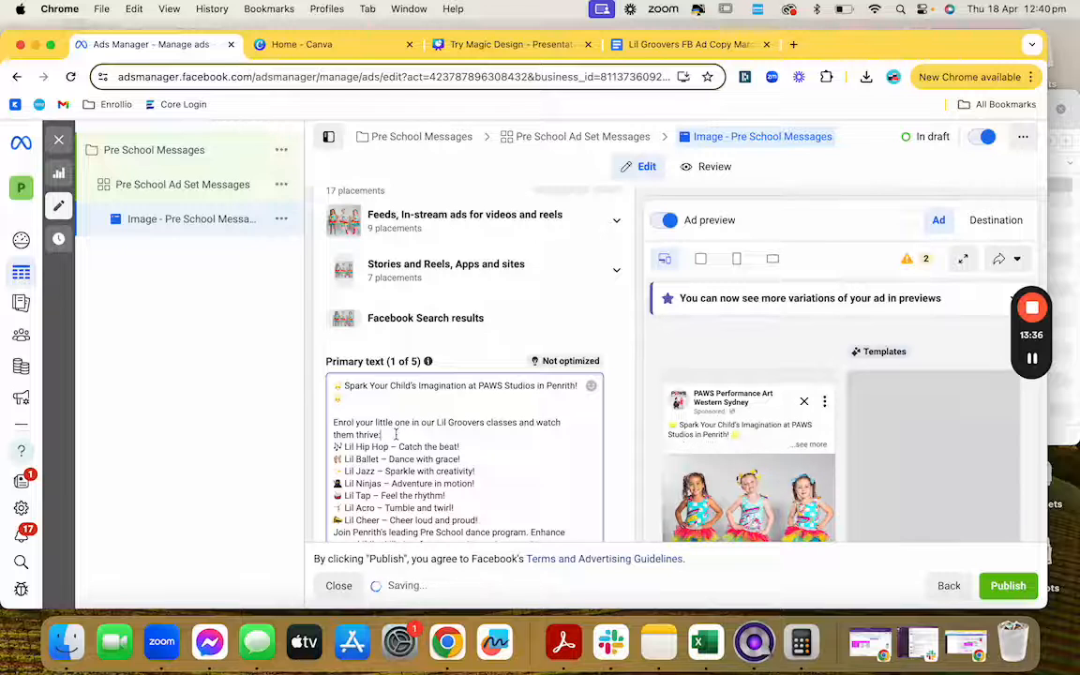
{"action": "left_click", "coordinate": [396, 434]}
{"action": "key", "text": "Return"}
{"action": "scroll", "coordinate": [330, 347], "scroll_direction": "down", "scroll_amount": 3}
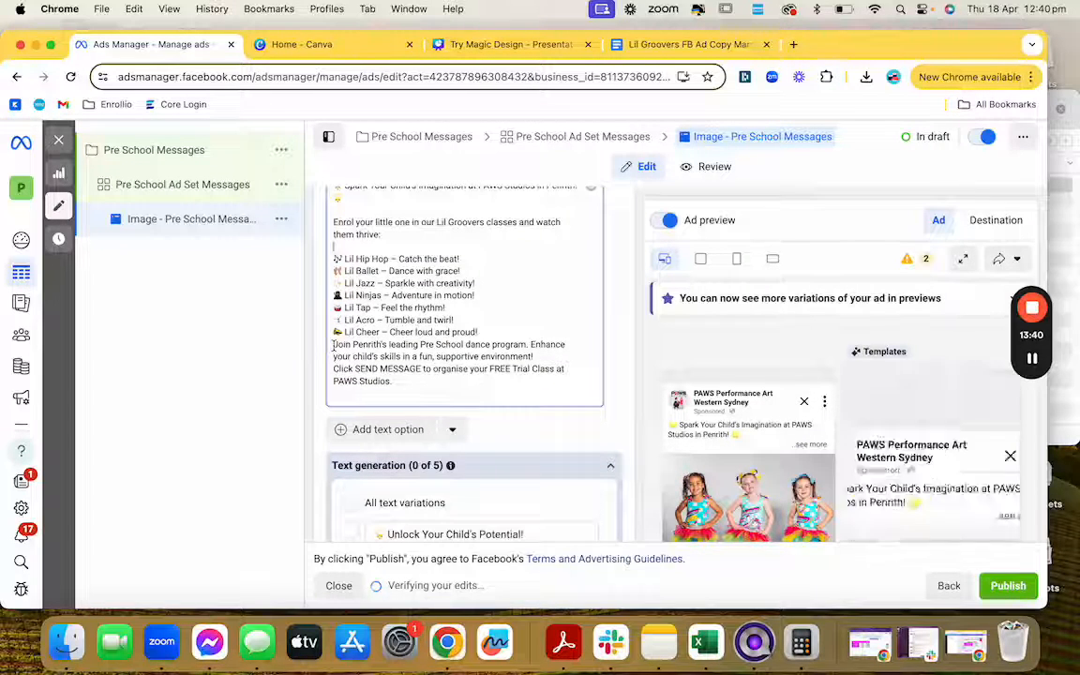
{"action": "left_click", "coordinate": [334, 345]}
{"action": "key", "text": "Return"}
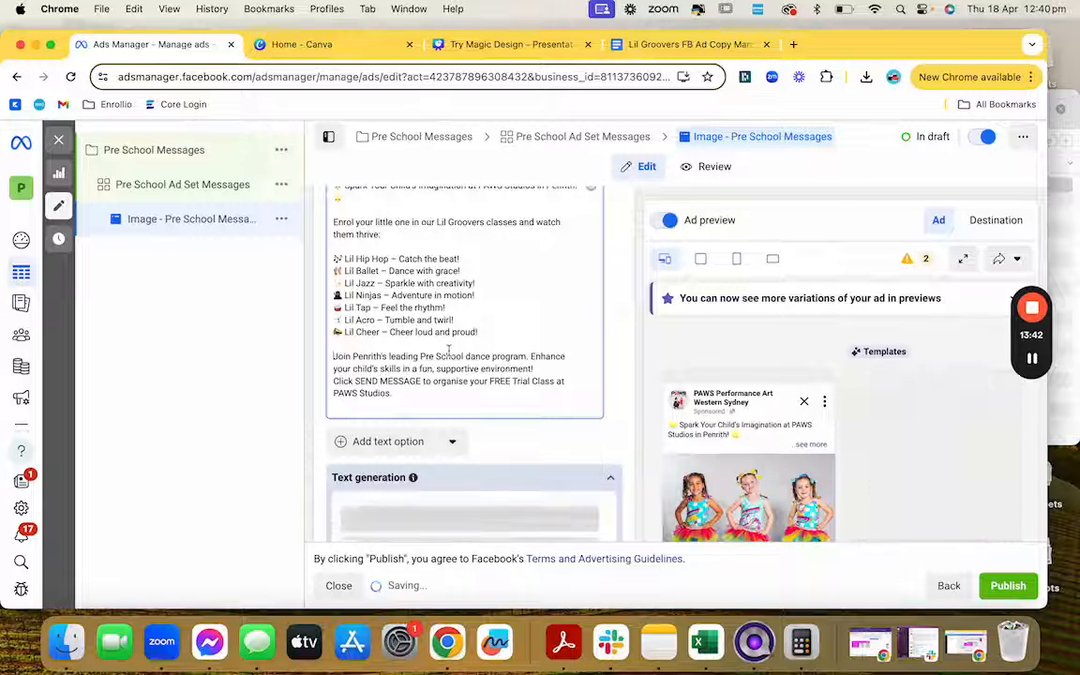
{"action": "left_click", "coordinate": [550, 369]}
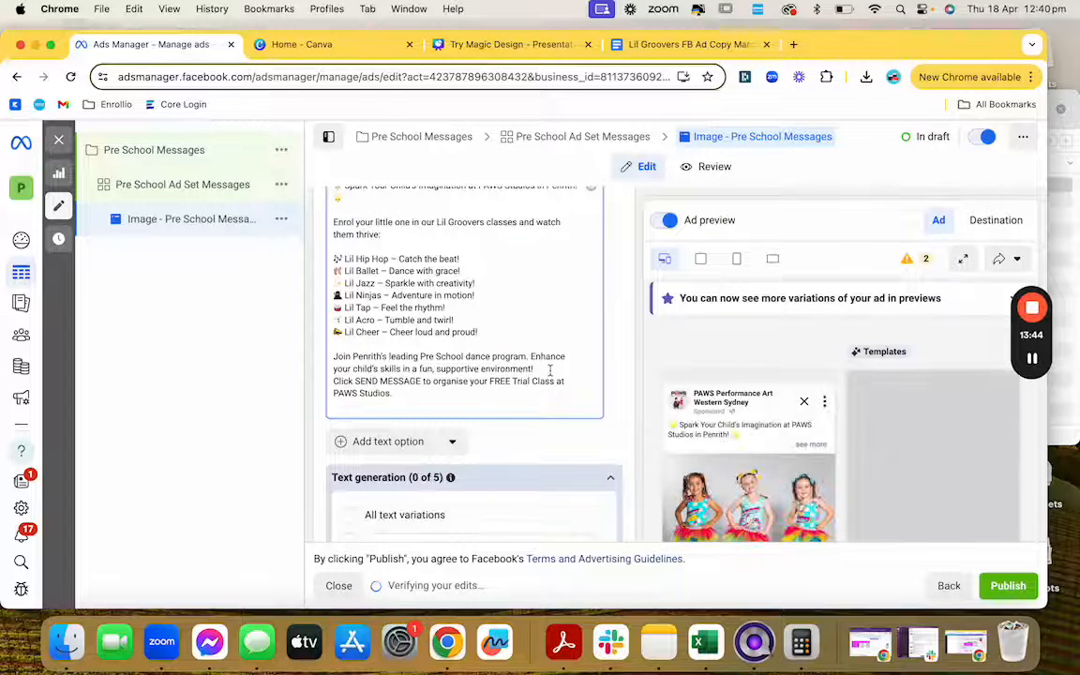
{"action": "key", "text": "Return"}
{"action": "scroll", "coordinate": [534, 362], "scroll_direction": "down", "scroll_amount": 1}
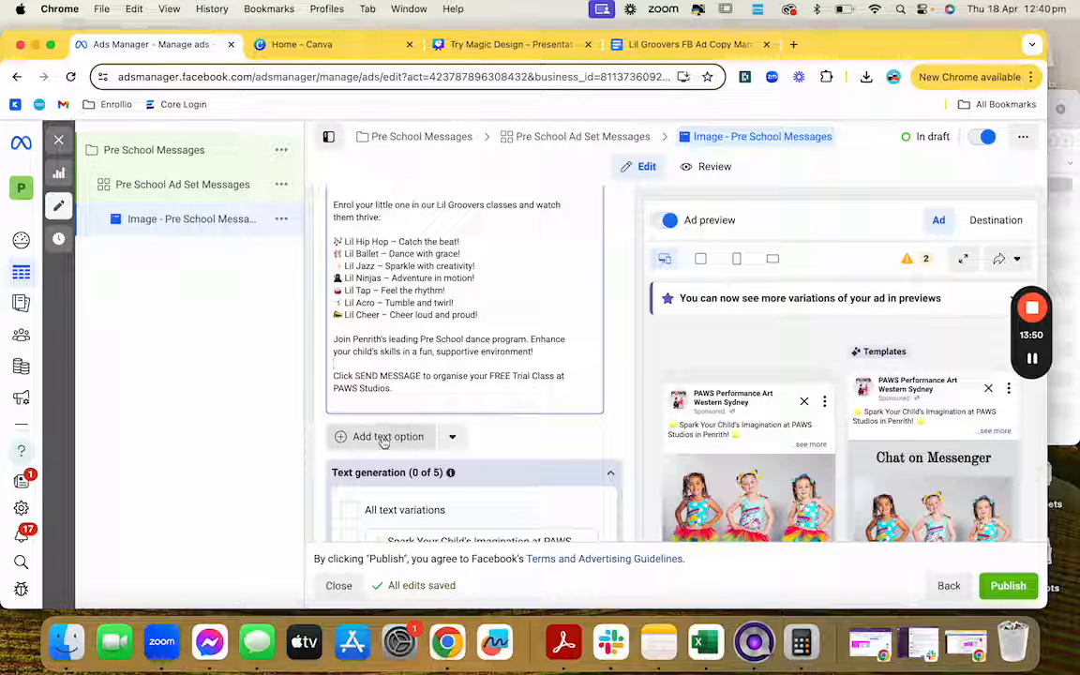
Step: Copy the 'Unleash Creativity and Confidence at PAWS Studios in Penrith!' copy from the doc and return to Ads Manager
{"action": "left_click", "coordinate": [657, 47]}
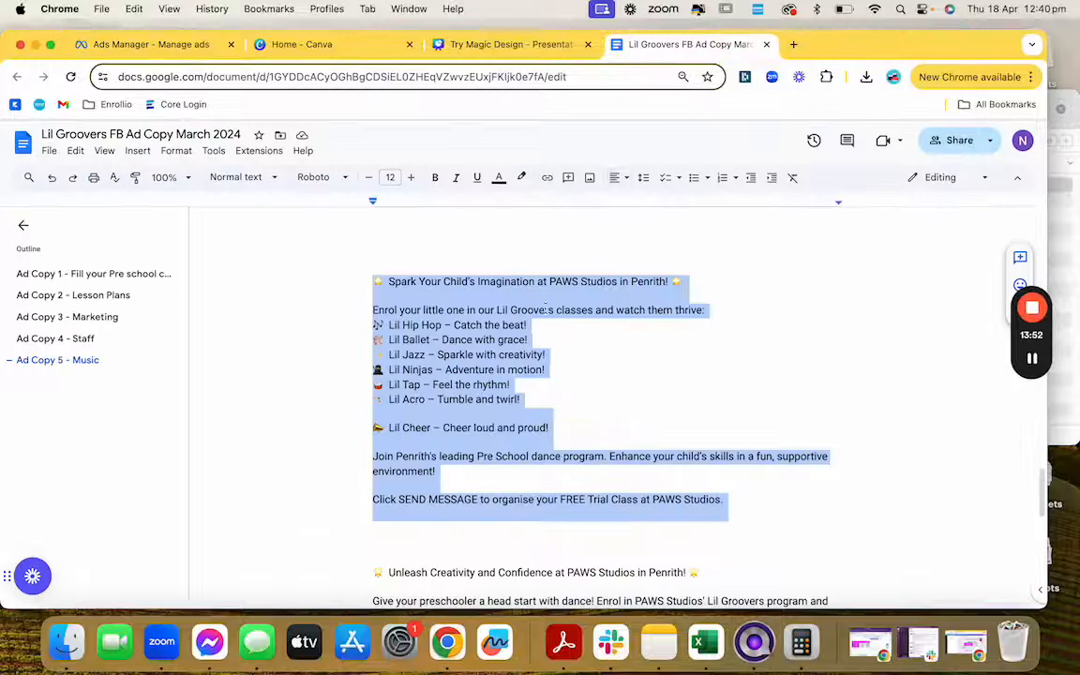
{"action": "scroll", "coordinate": [546, 304], "scroll_direction": "down", "scroll_amount": 5}
{"action": "left_click", "coordinate": [369, 308]}
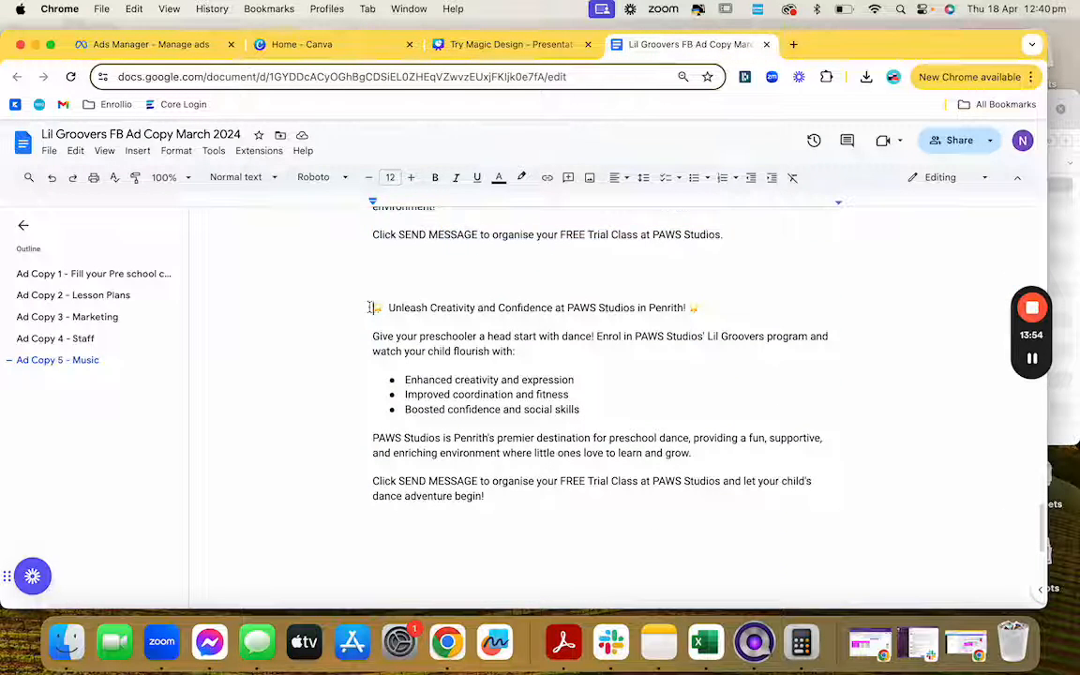
{"action": "left_click_drag", "start_coordinate": [369, 307], "coordinate": [552, 494]}
{"action": "key", "text": "super+c"}
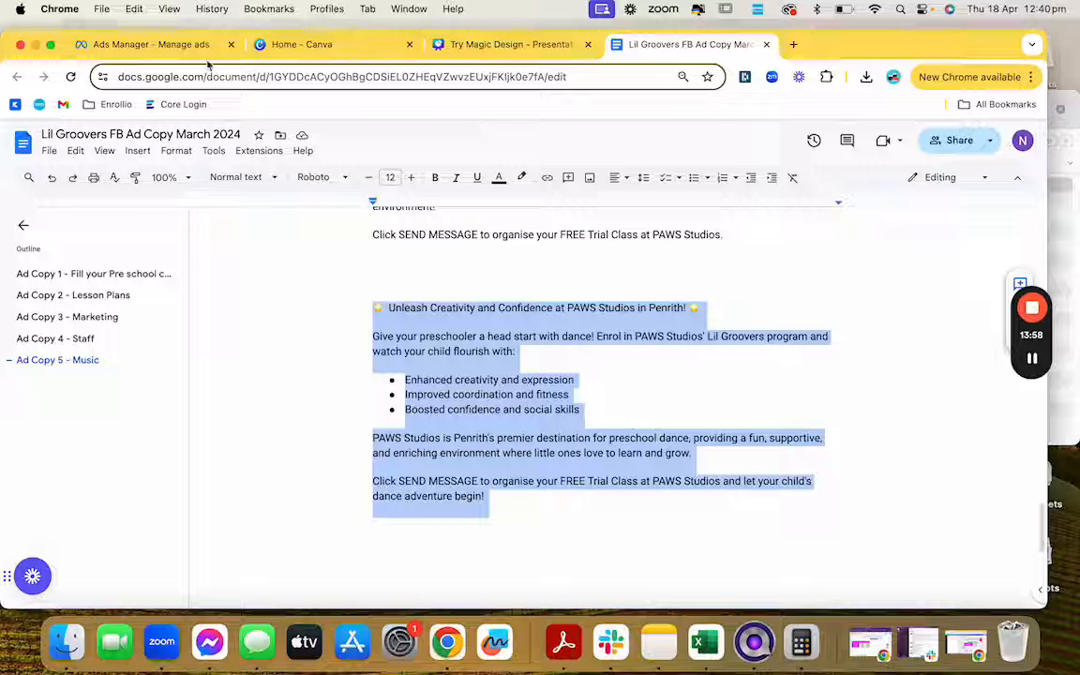
{"action": "left_click", "coordinate": [155, 47]}
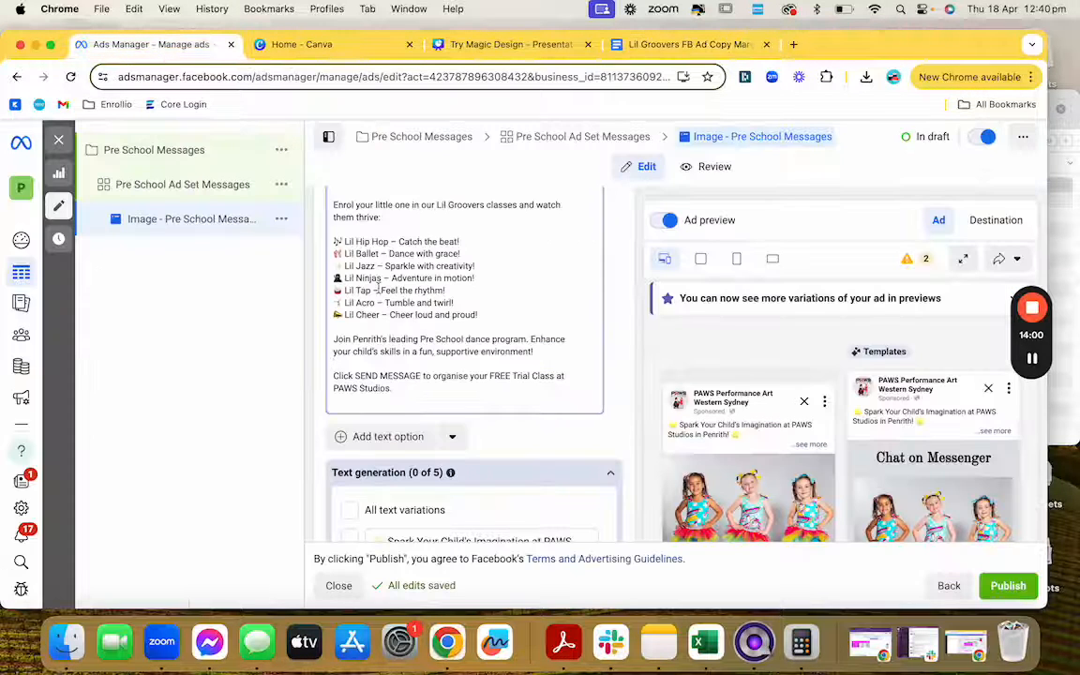
Step: Add a second primary text option and paste the Unleash Creativity and Confidence copy into it
{"action": "scroll", "coordinate": [376, 290], "scroll_direction": "down", "scroll_amount": 1}
{"action": "scroll", "coordinate": [376, 291], "scroll_direction": "up", "scroll_amount": 3}
{"action": "scroll", "coordinate": [377, 290], "scroll_direction": "down", "scroll_amount": 1}
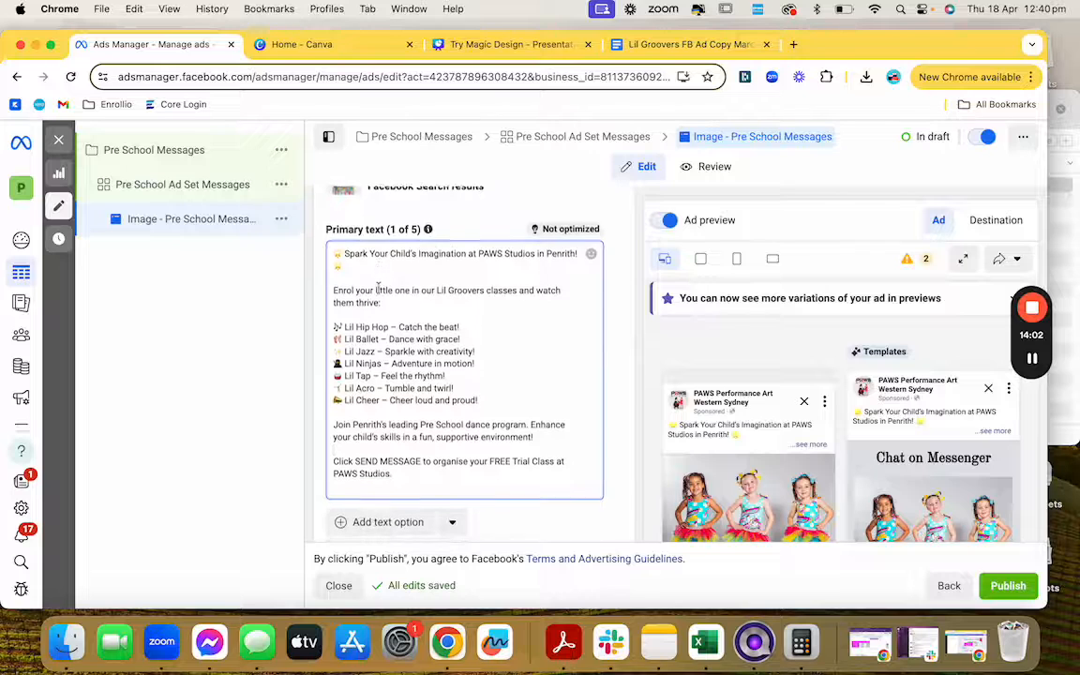
{"action": "scroll", "coordinate": [378, 290], "scroll_direction": "down", "scroll_amount": 1}
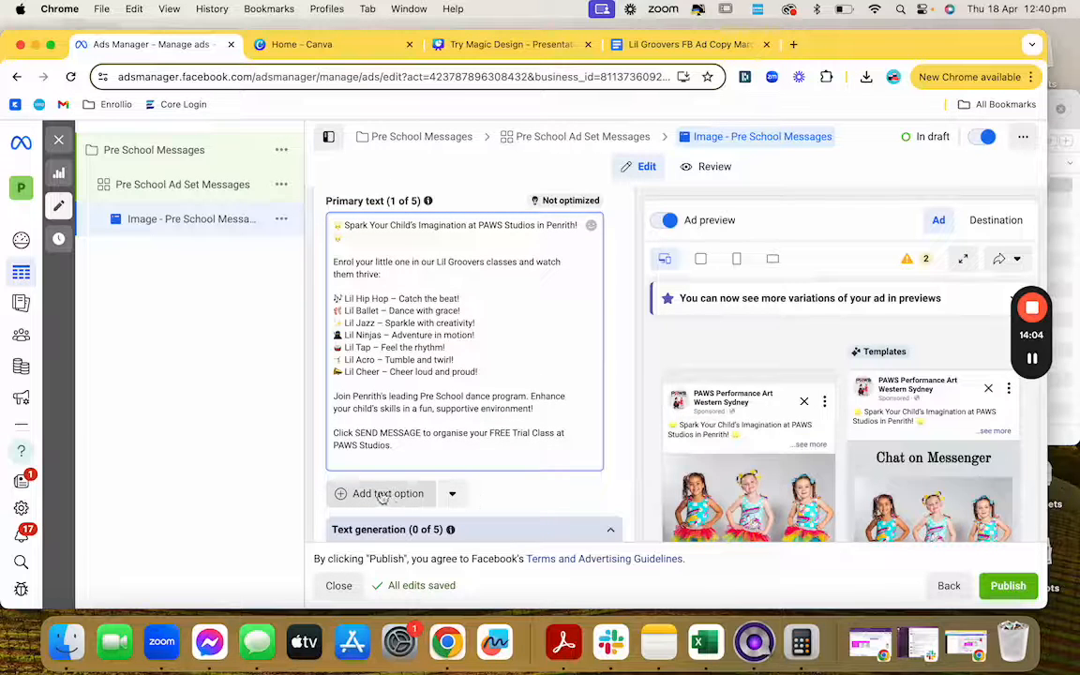
{"action": "left_click", "coordinate": [382, 494]}
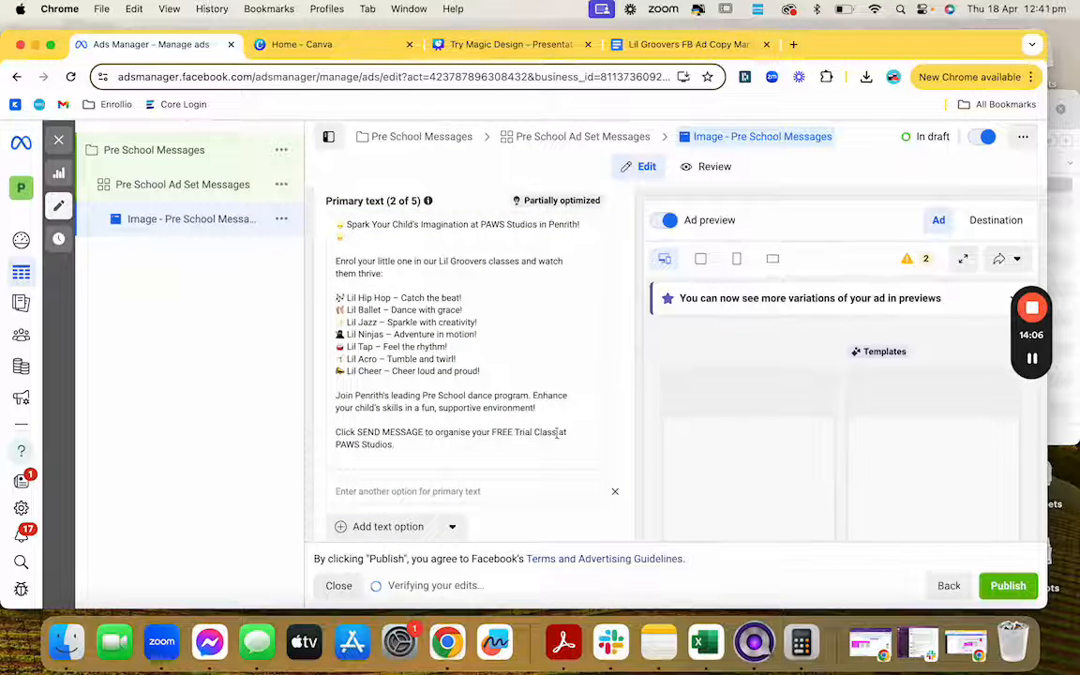
{"action": "left_click", "coordinate": [455, 493]}
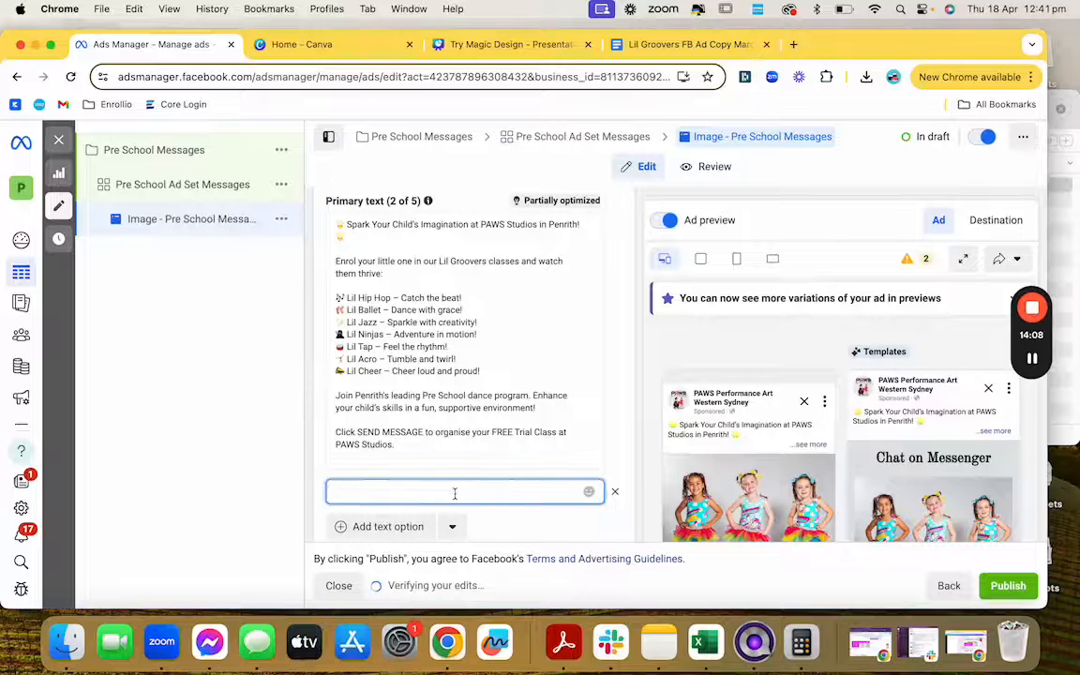
{"action": "key", "text": "super+v"}
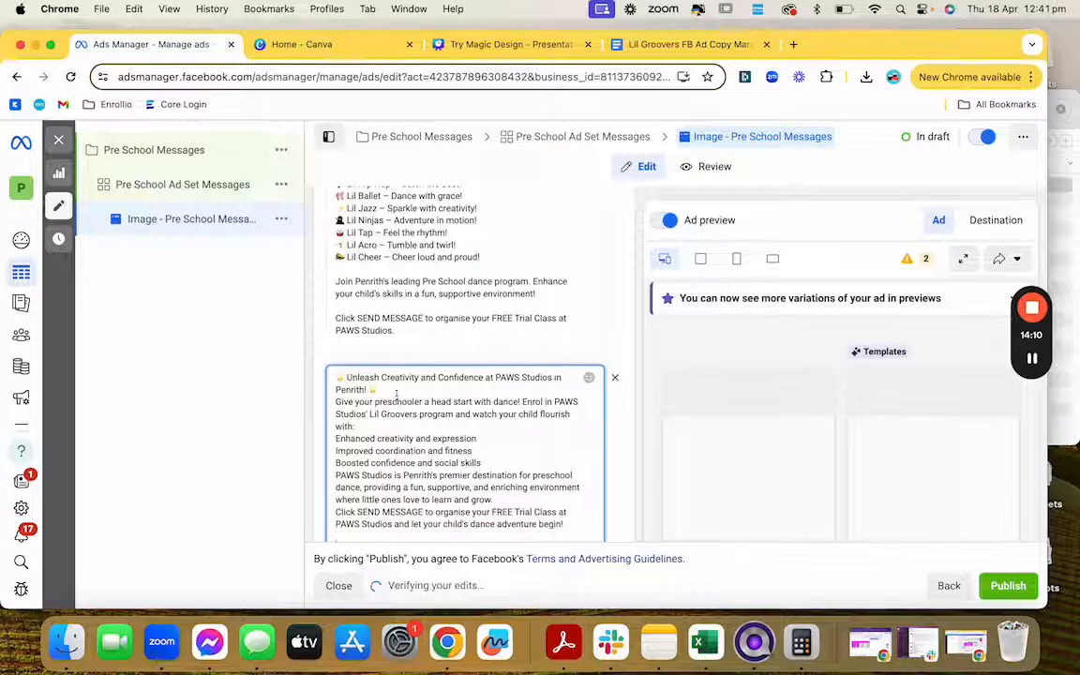
Step: Space out the opening line and benefits list, and put '- ' dashes before each benefit
{"action": "key", "text": "Return"}
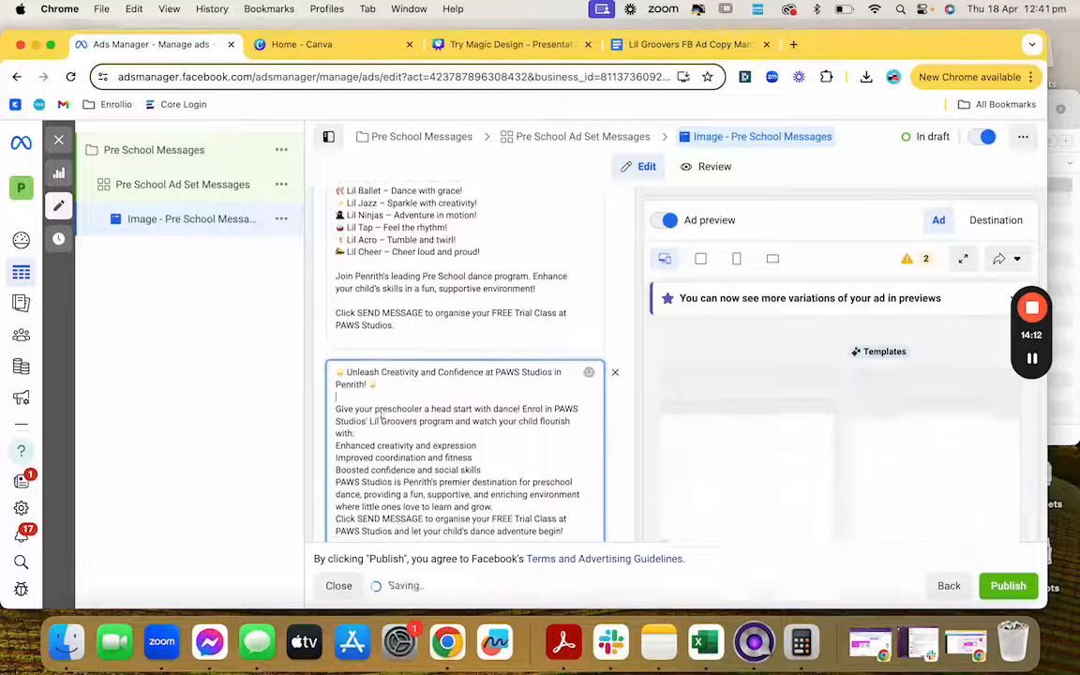
{"action": "left_click", "coordinate": [368, 436]}
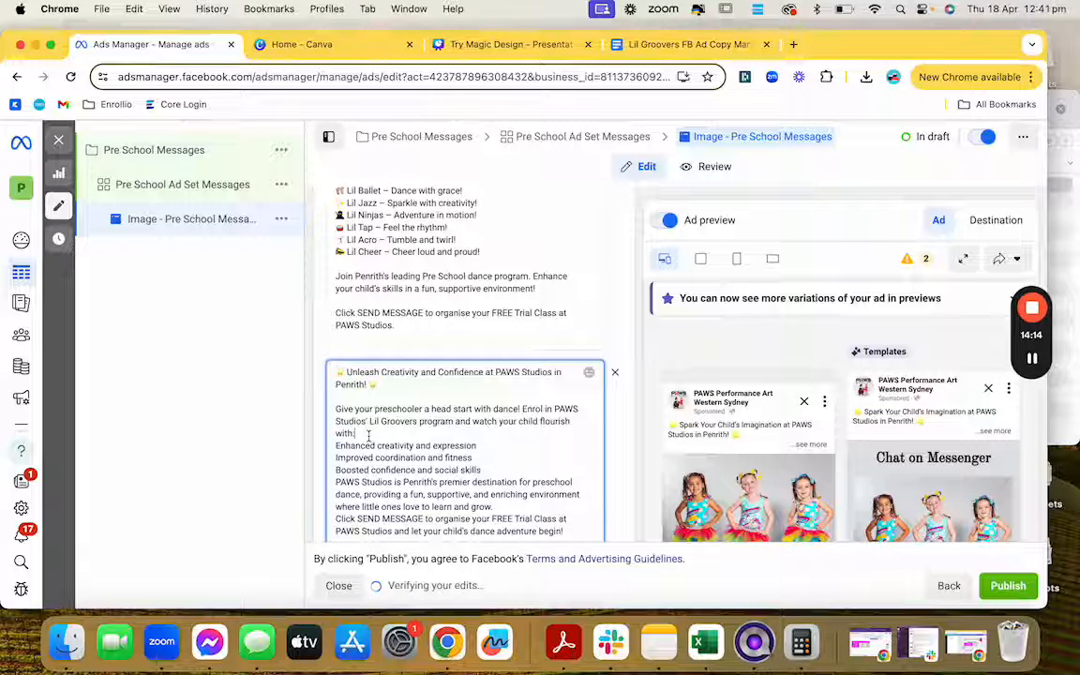
{"action": "key", "text": "Return"}
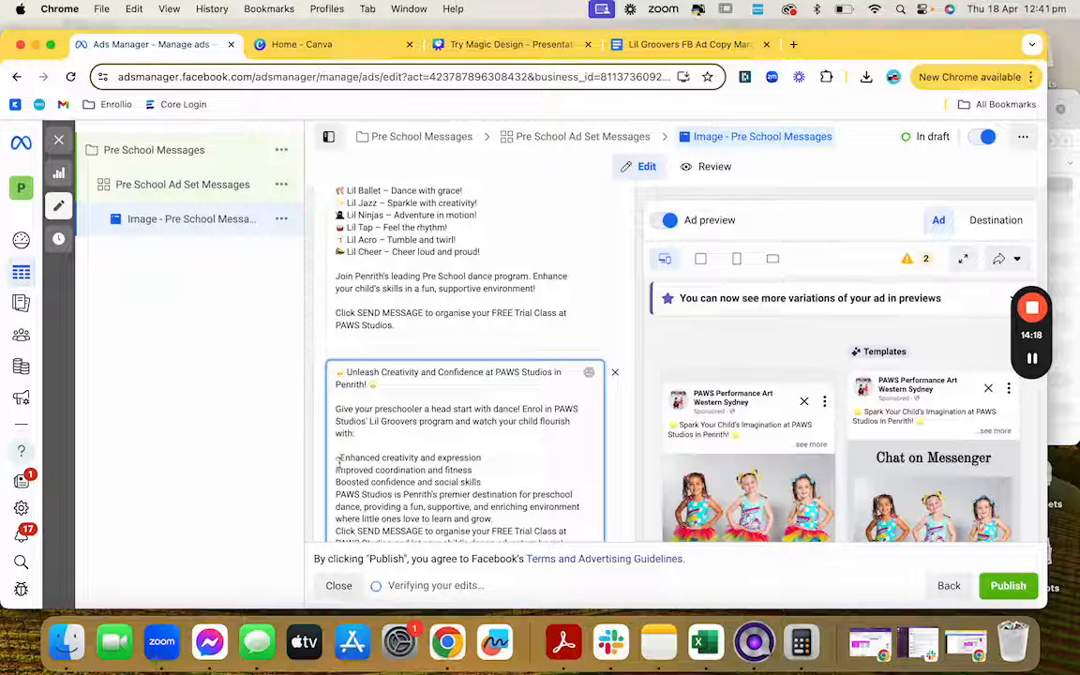
{"action": "type", "text": "- "}
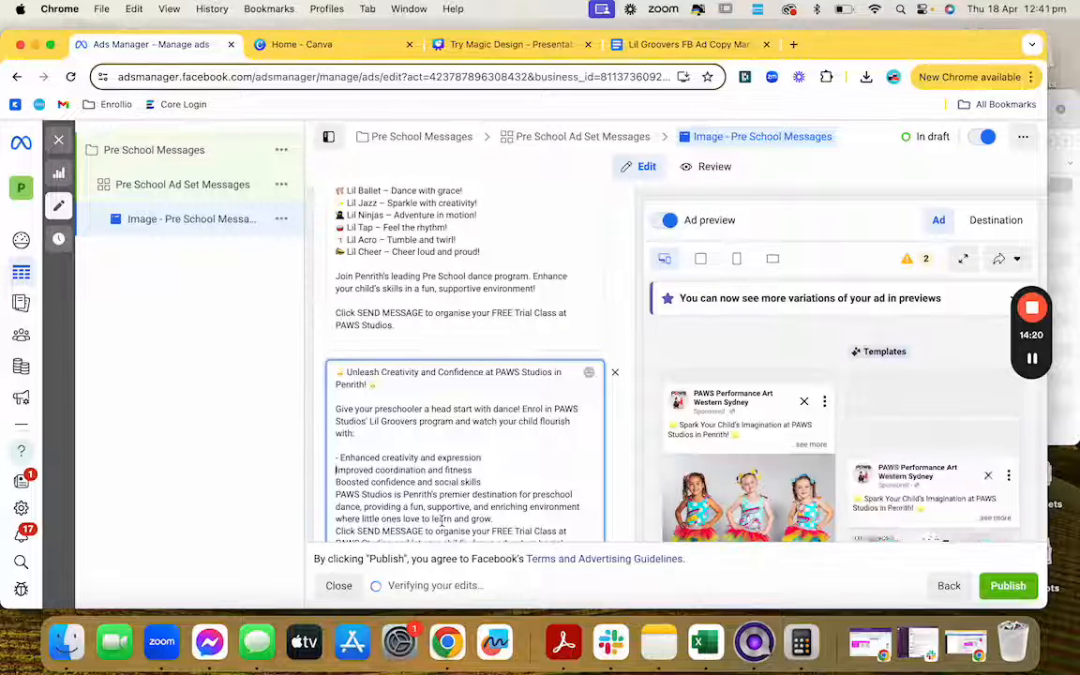
{"action": "type", "text": "-"}
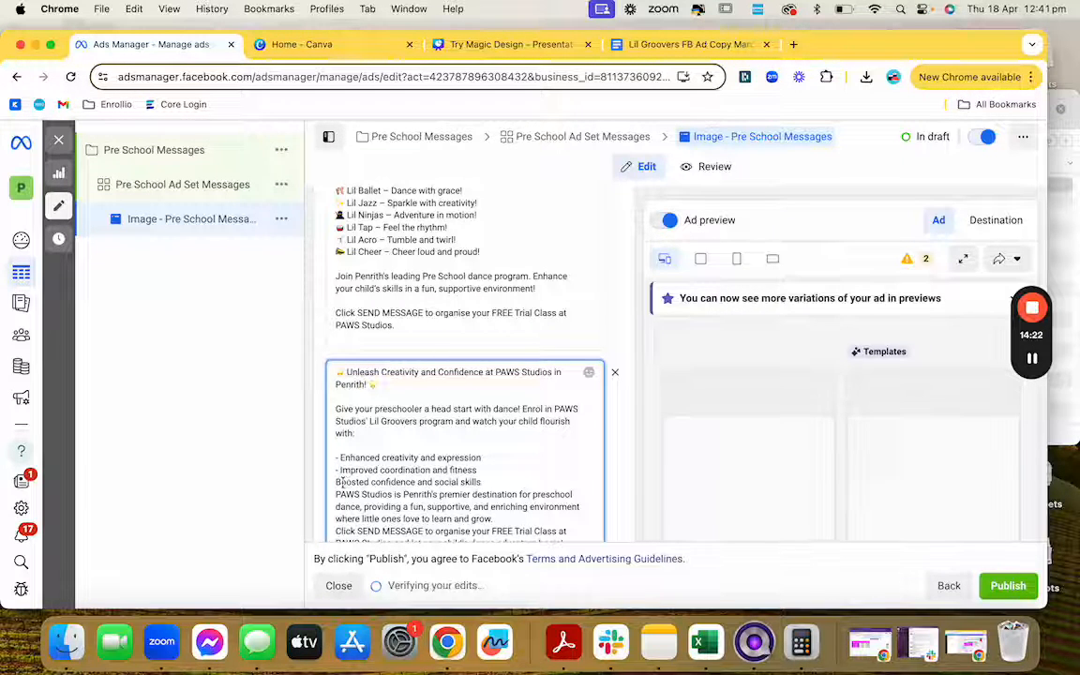
{"action": "left_click", "coordinate": [336, 482]}
{"action": "type", "text": "-"}
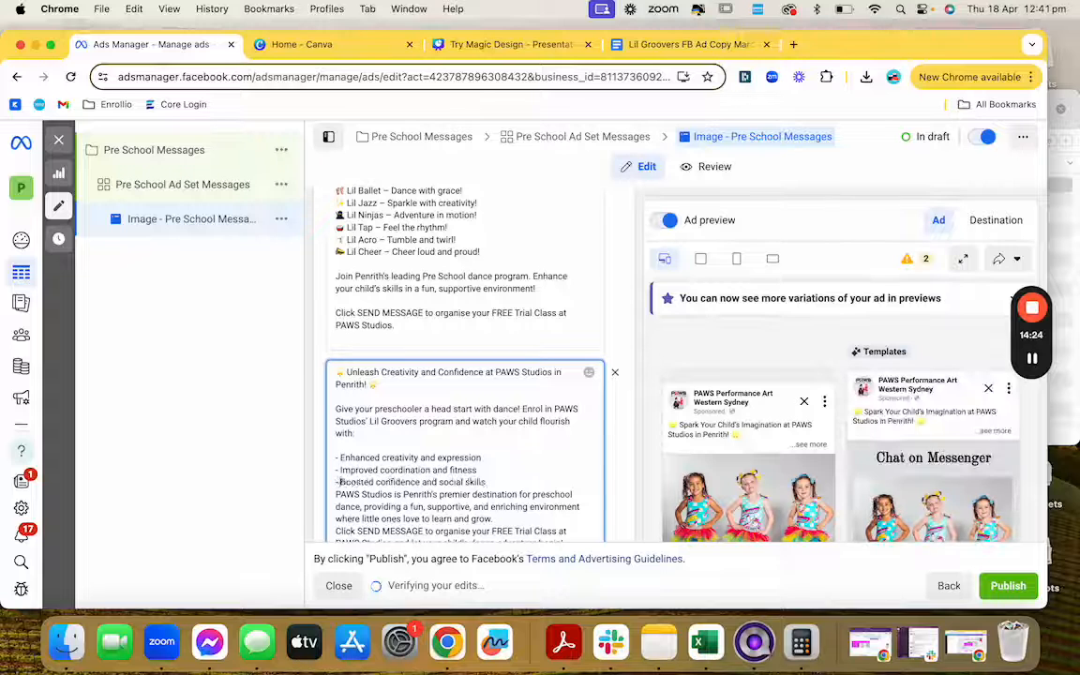
Step: Add blank lines after the benefits list and before the closing call to action
{"action": "left_click", "coordinate": [505, 479]}
{"action": "key", "text": "Return"}
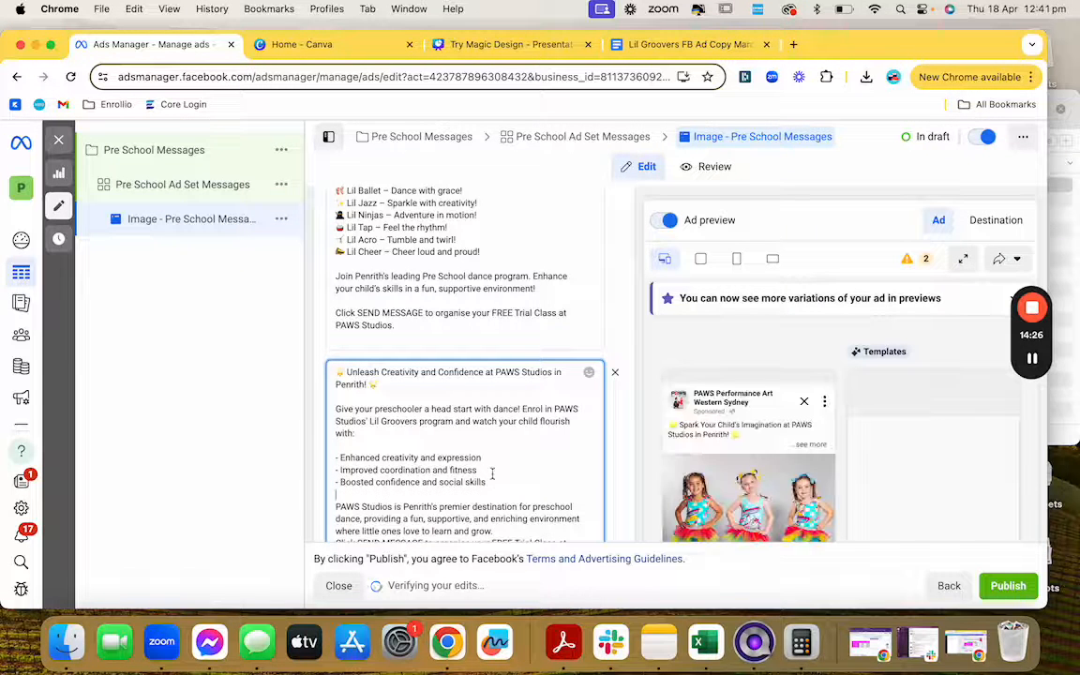
{"action": "scroll", "coordinate": [488, 475], "scroll_direction": "down", "scroll_amount": 1}
{"action": "left_click", "coordinate": [494, 498]}
{"action": "key", "text": "Return"}
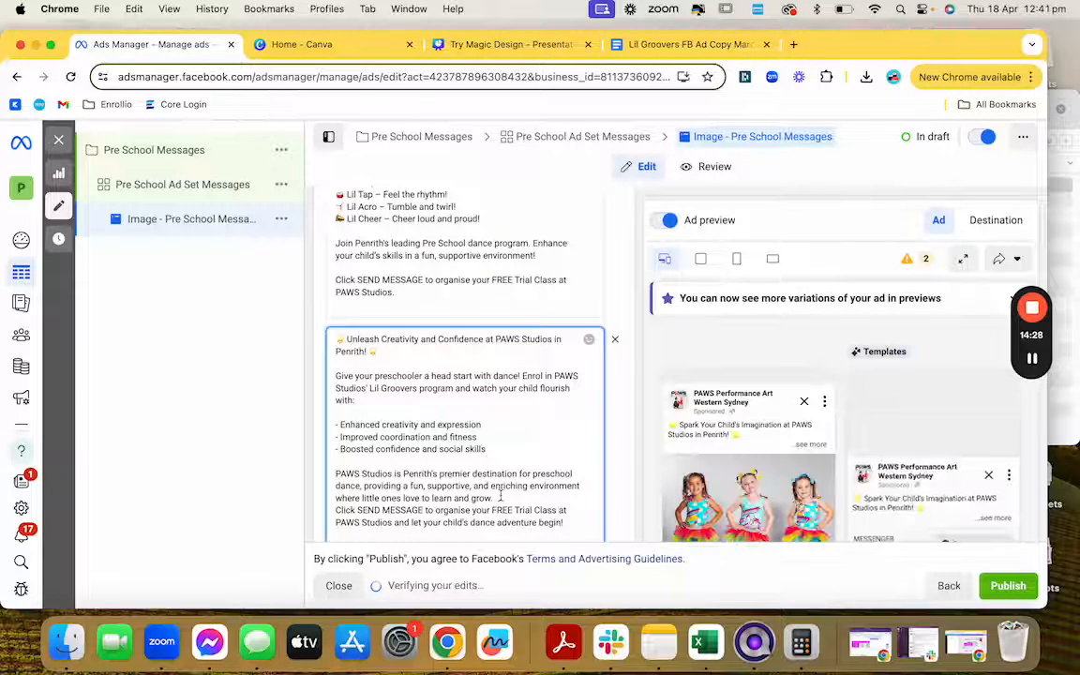
{"action": "scroll", "coordinate": [452, 440], "scroll_direction": "down", "scroll_amount": 2}
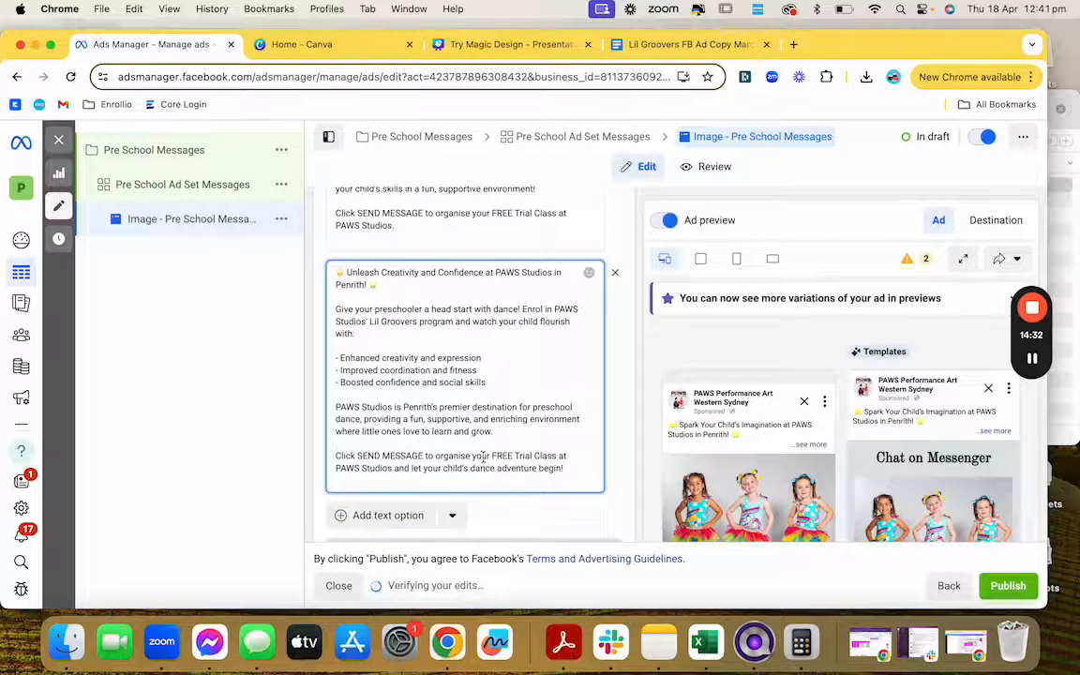
{"action": "scroll", "coordinate": [494, 466], "scroll_direction": "down", "scroll_amount": 2}
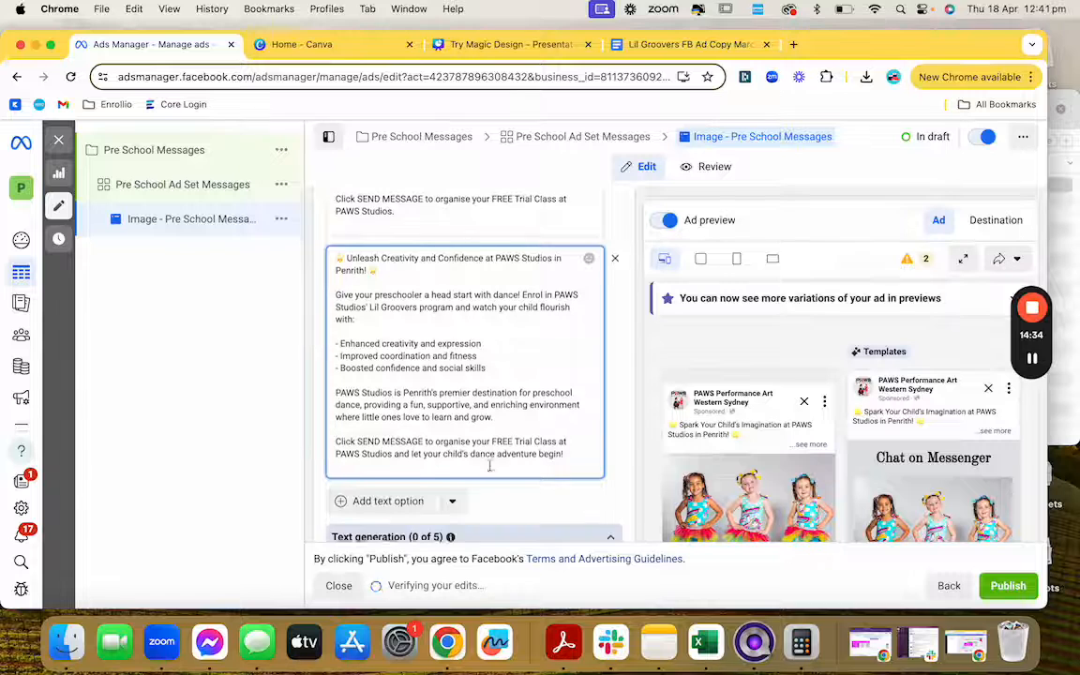
{"action": "scroll", "coordinate": [490, 471], "scroll_direction": "up", "scroll_amount": 4}
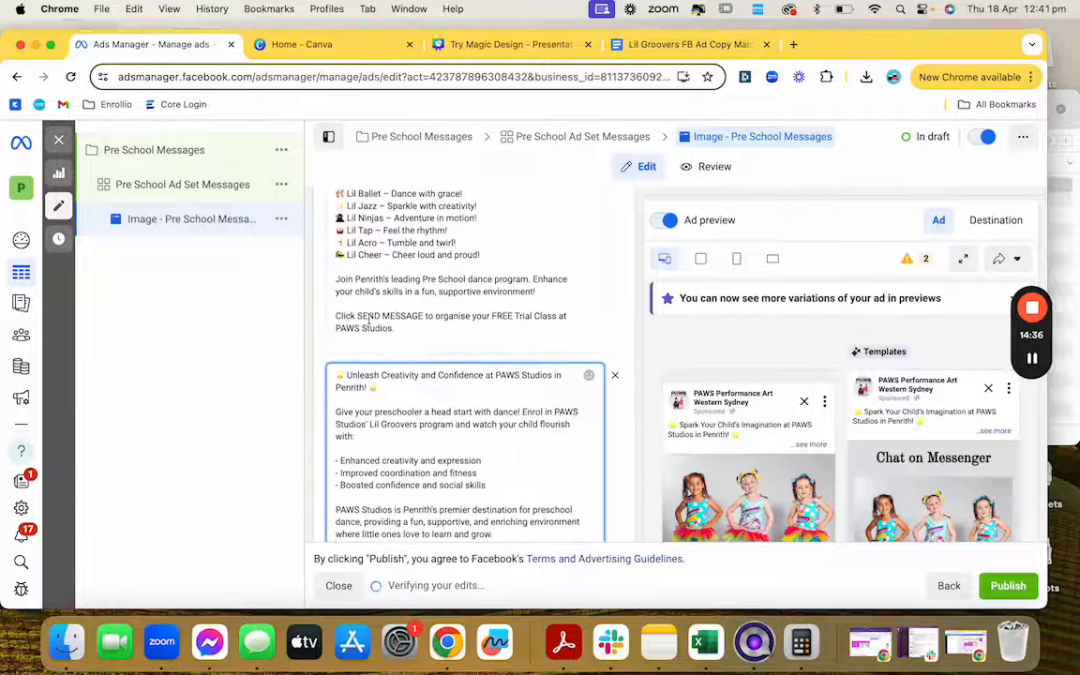
{"action": "scroll", "coordinate": [378, 321], "scroll_direction": "down", "scroll_amount": 6}
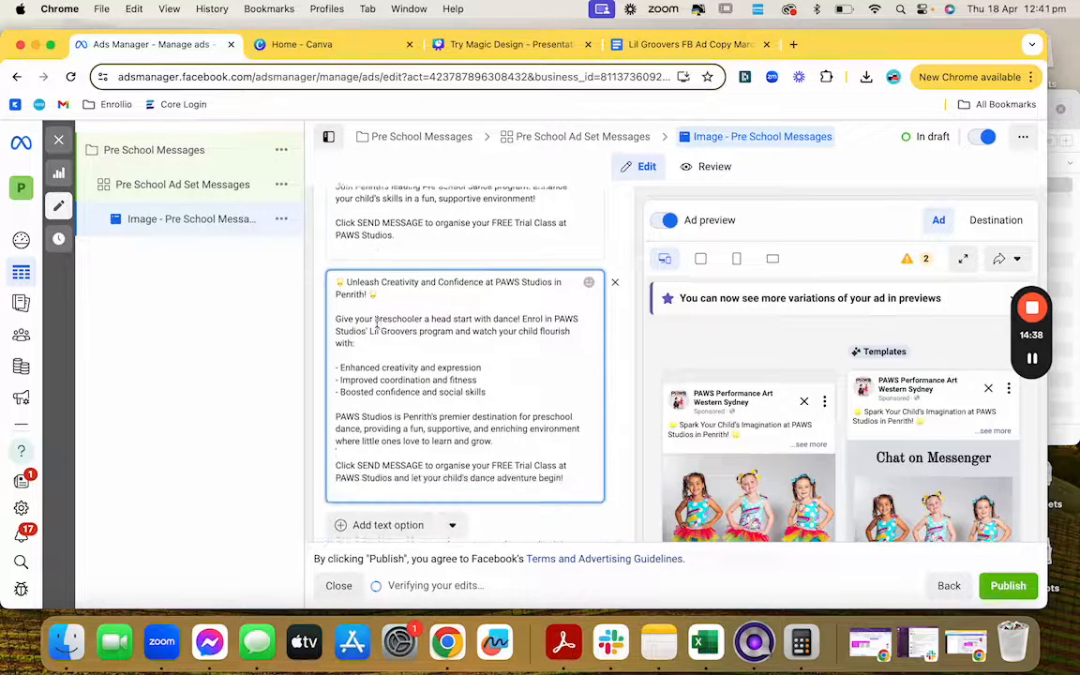
{"action": "scroll", "coordinate": [389, 342], "scroll_direction": "down", "scroll_amount": 3}
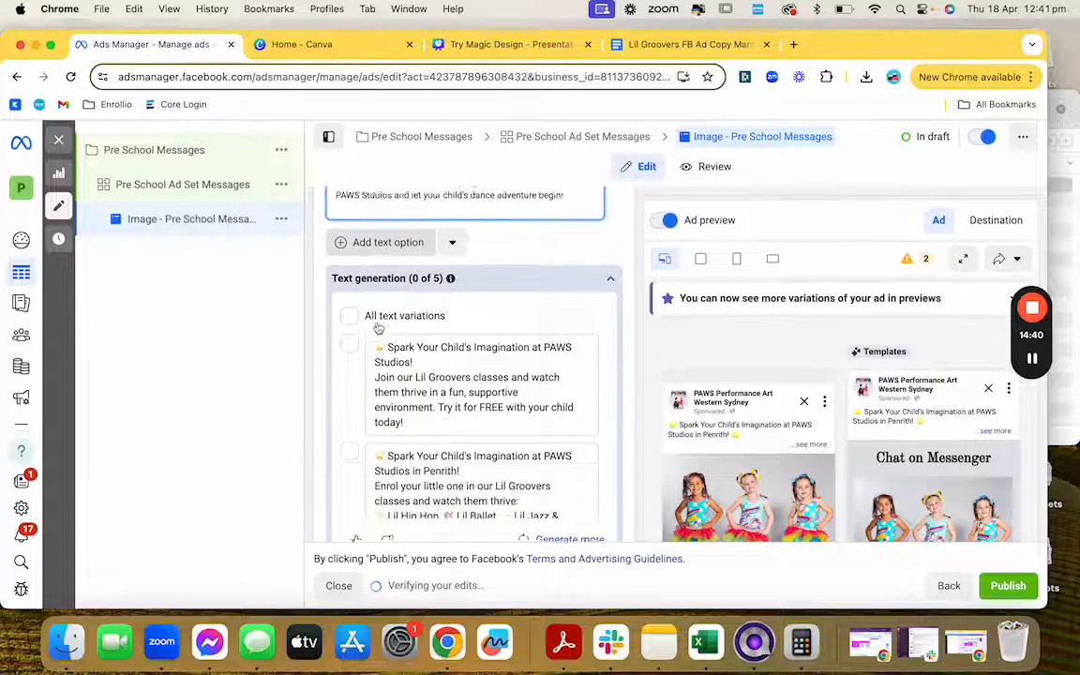
Step: Tick the first and the Penrith generated text variations so 2 of 5 are selected
{"action": "scroll", "coordinate": [408, 366], "scroll_direction": "down", "scroll_amount": 1}
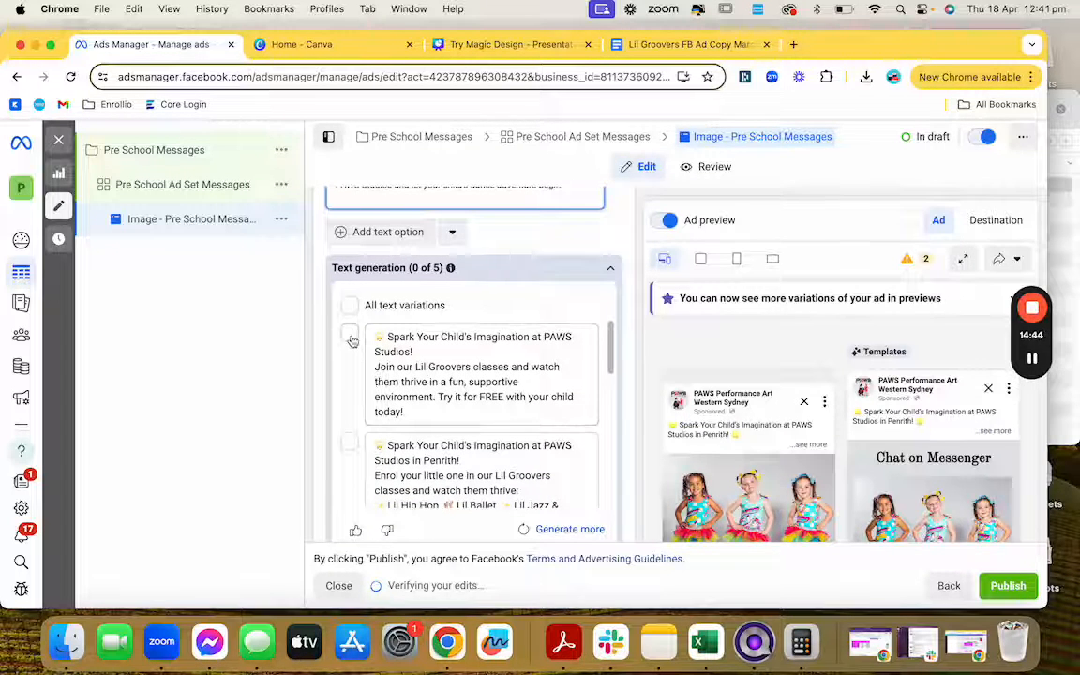
{"action": "scroll", "coordinate": [361, 375], "scroll_direction": "down", "scroll_amount": 3}
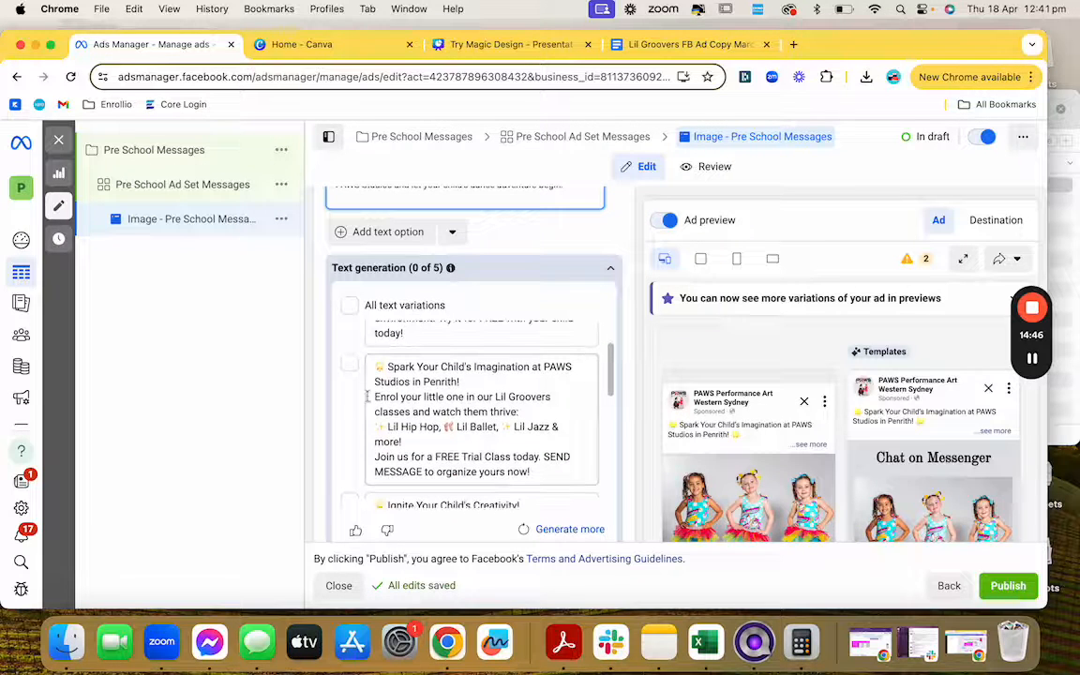
{"action": "left_click", "coordinate": [350, 366]}
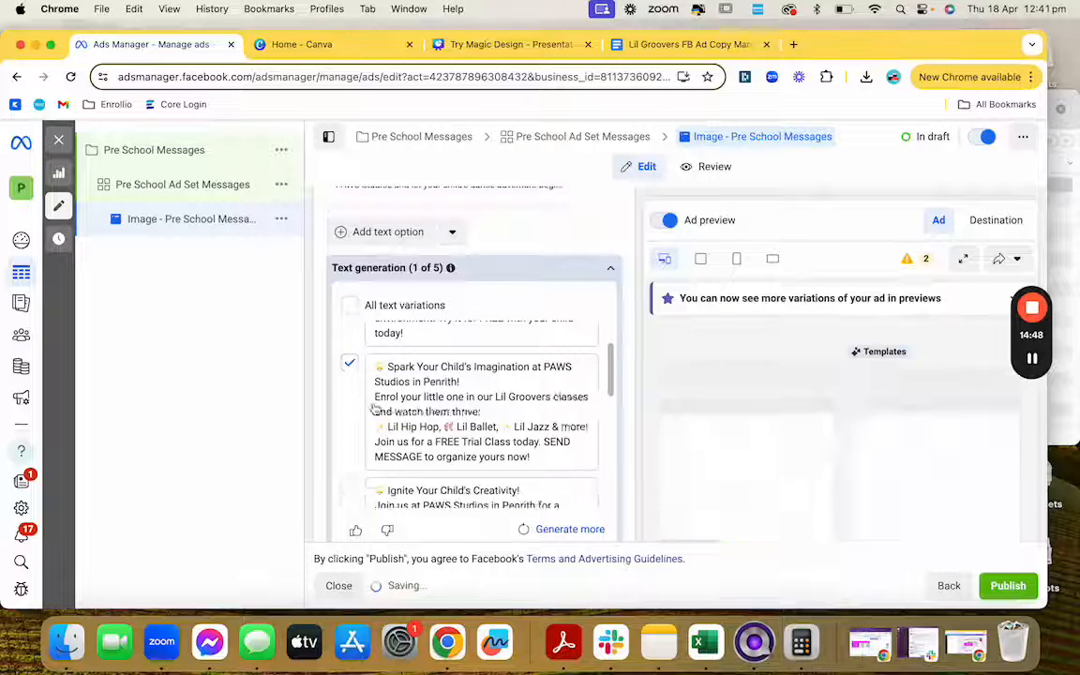
{"action": "scroll", "coordinate": [352, 357], "scroll_direction": "up", "scroll_amount": 3}
{"action": "left_click", "coordinate": [350, 330]}
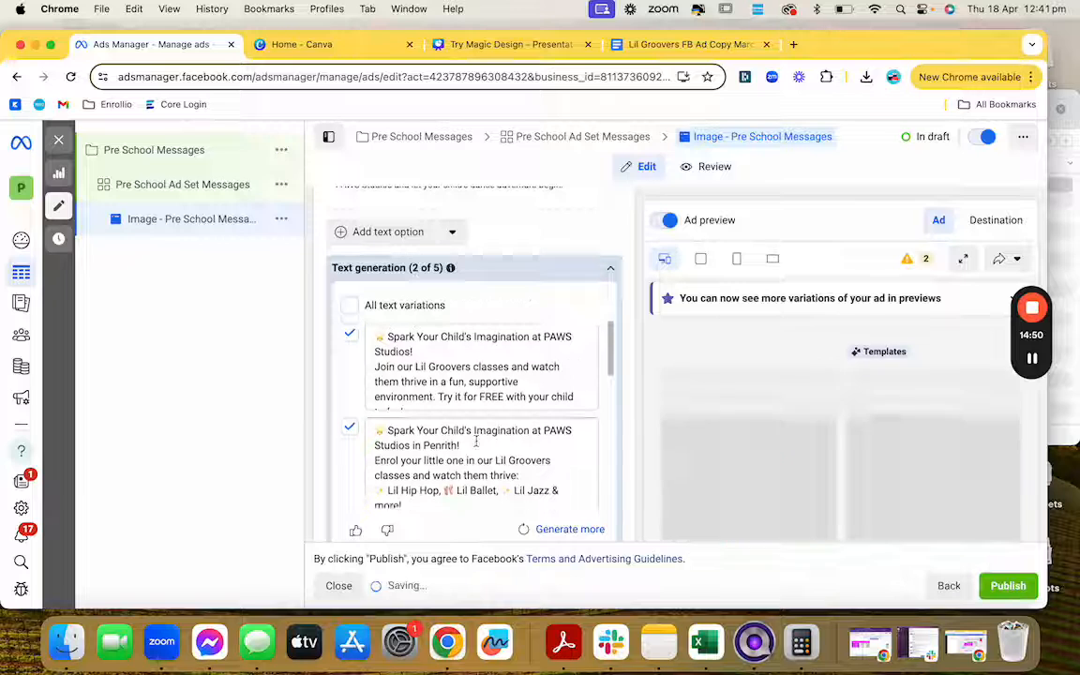
{"action": "scroll", "coordinate": [610, 429], "scroll_direction": "down", "scroll_amount": 3}
{"action": "scroll", "coordinate": [614, 417], "scroll_direction": "down", "scroll_amount": 5}
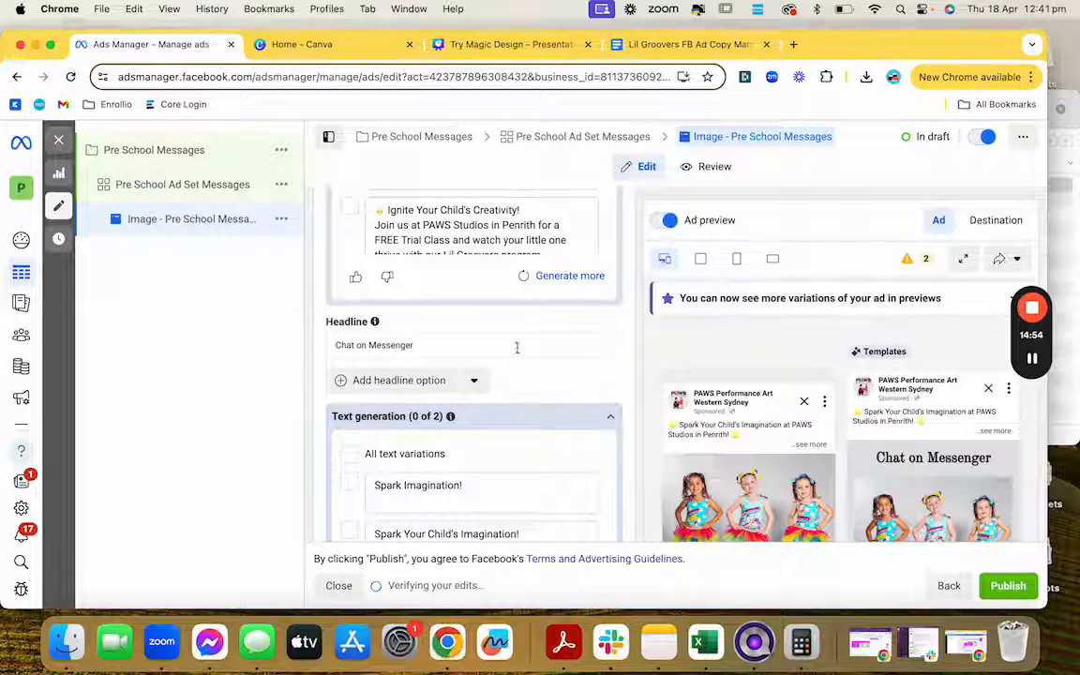
Step: Replace the 'Chat on Messenger' headline with 'Book your FREE Trial Class Today'
{"action": "left_click", "coordinate": [540, 345]}
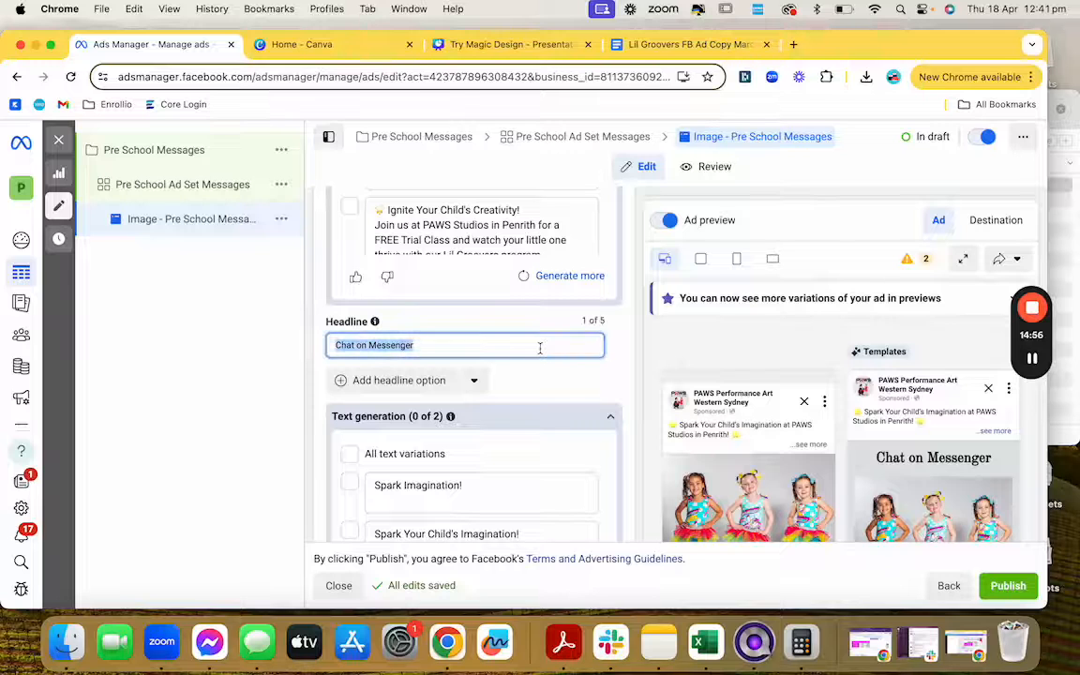
{"action": "type", "text": "Biok y"}
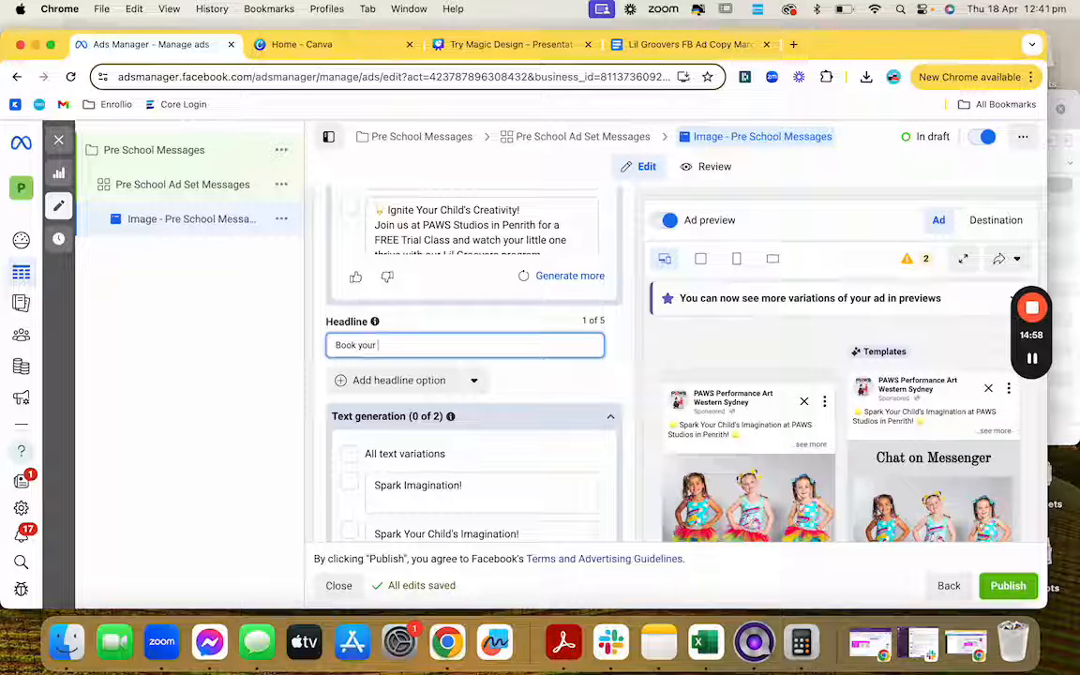
{"action": "type", "text": "our FREE"}
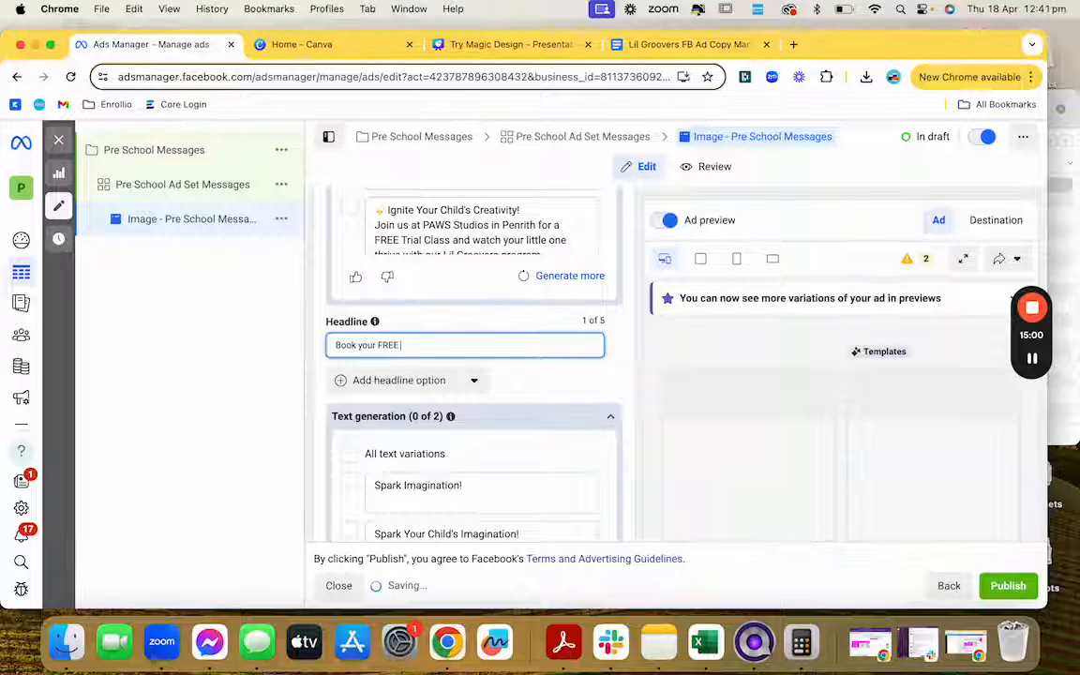
{"action": "type", "text": " Trial Class "}
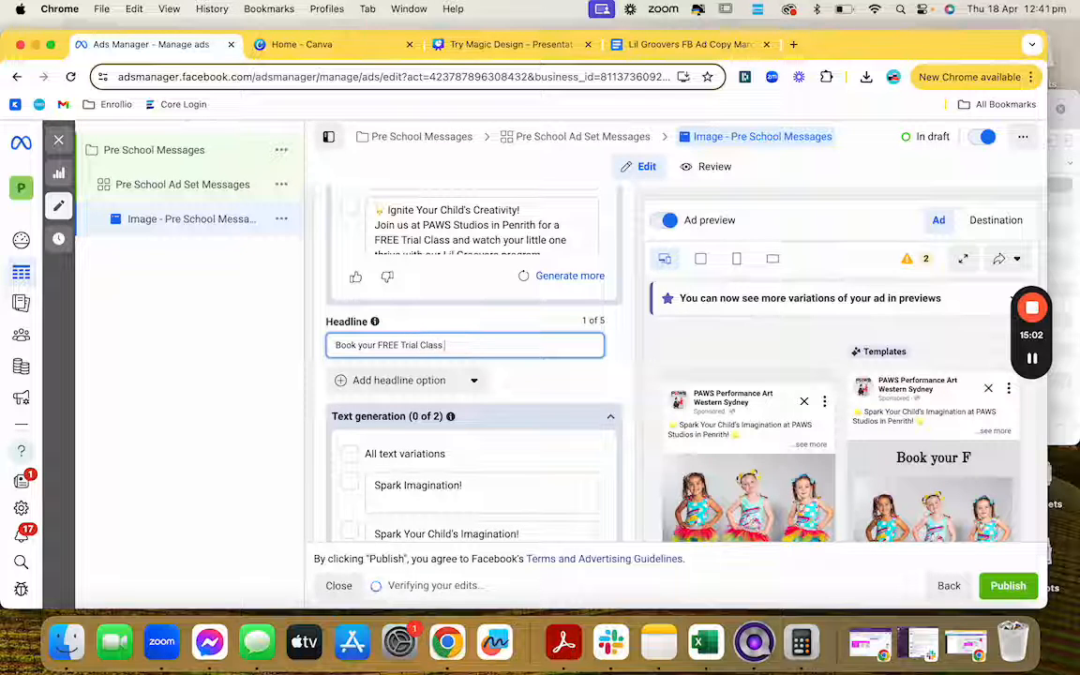
{"action": "type", "text": "Todau"}
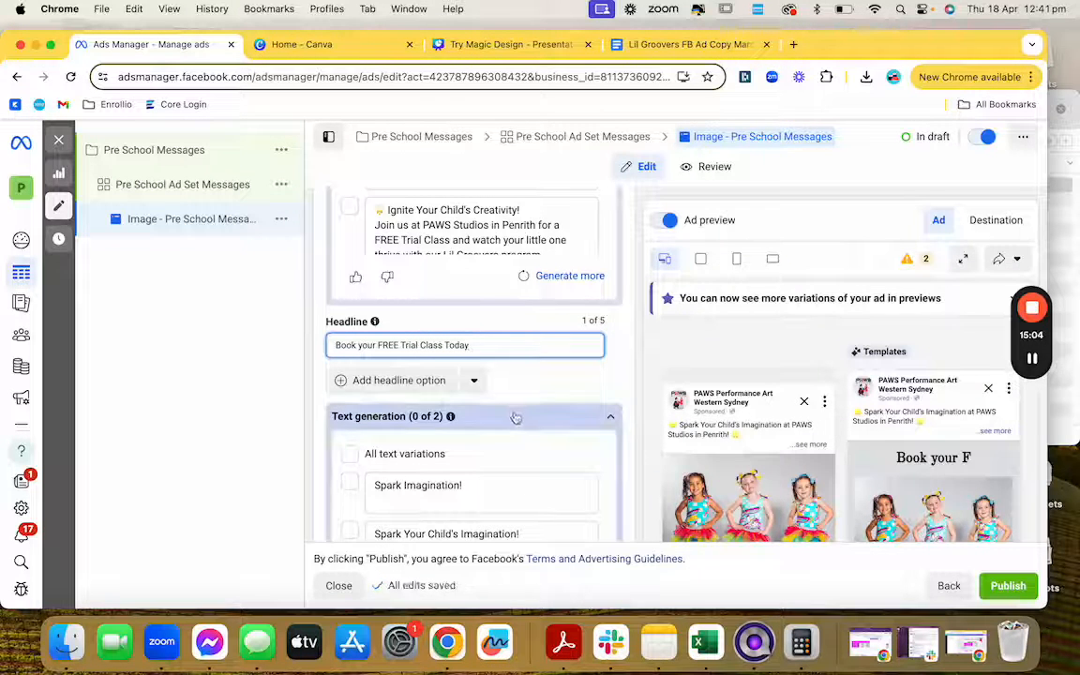
{"action": "scroll", "coordinate": [513, 412], "scroll_direction": "down", "scroll_amount": 5}
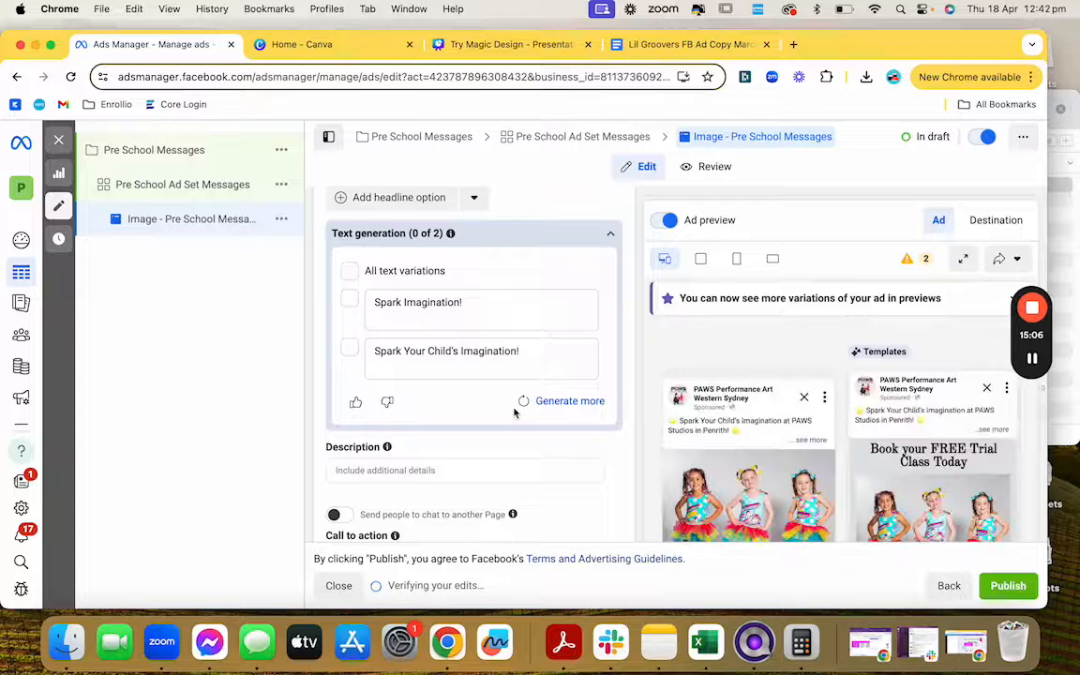
{"action": "scroll", "coordinate": [513, 413], "scroll_direction": "down", "scroll_amount": 2}
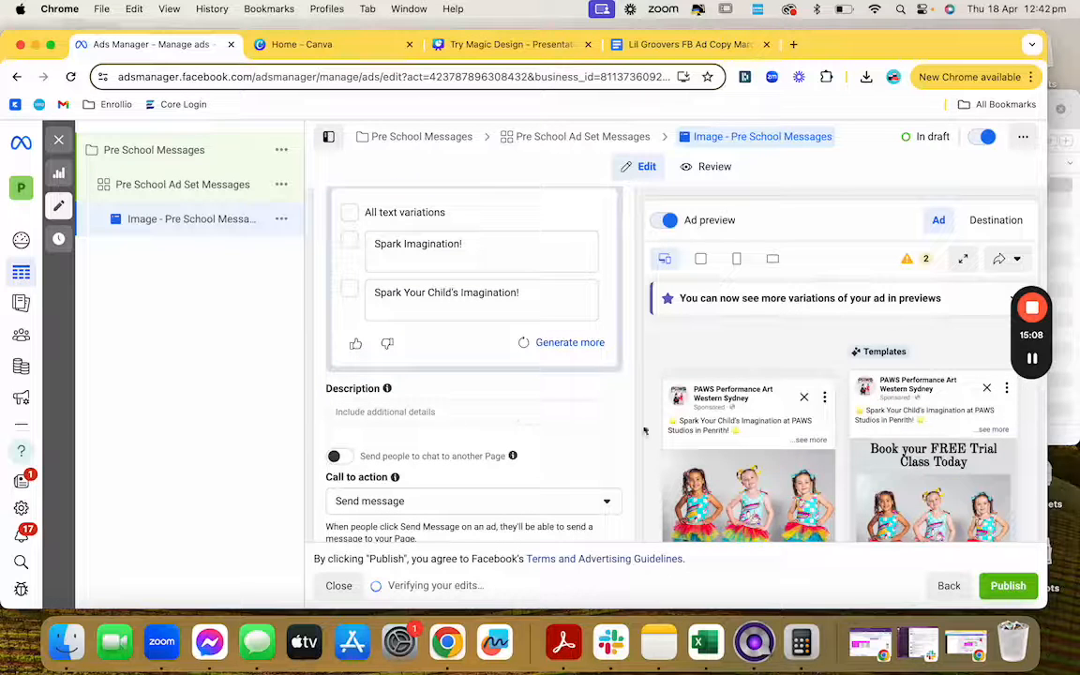
{"action": "scroll", "coordinate": [647, 430], "scroll_direction": "down", "scroll_amount": 5}
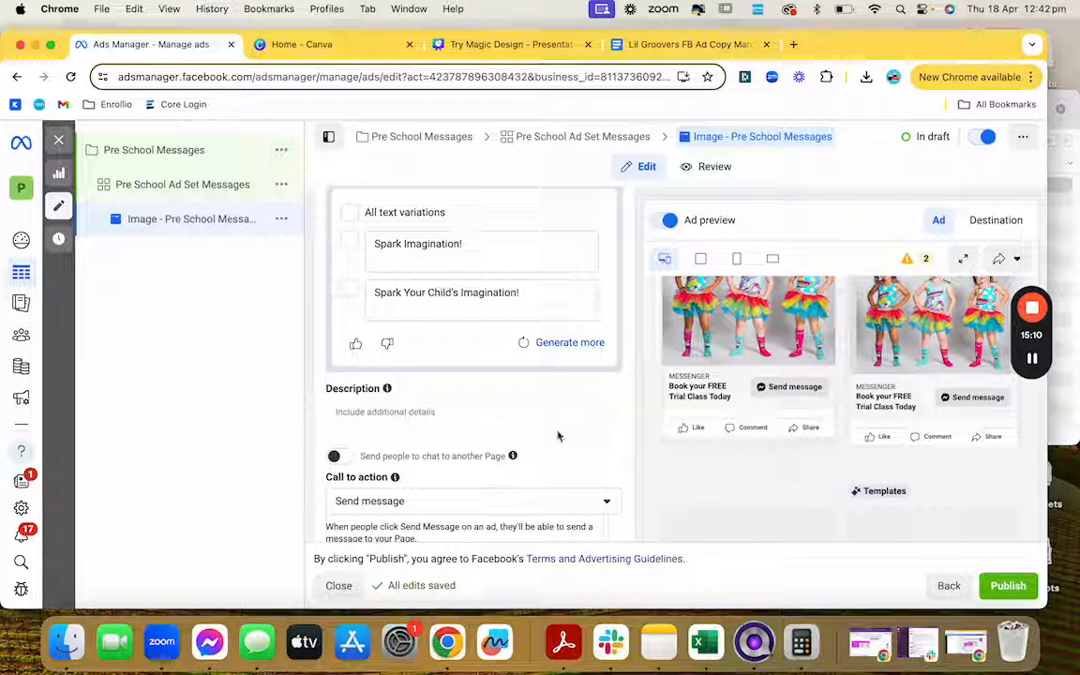
Step: Enter 'Pre School Dance in Penrith' as the ad description
{"action": "left_click", "coordinate": [510, 413]}
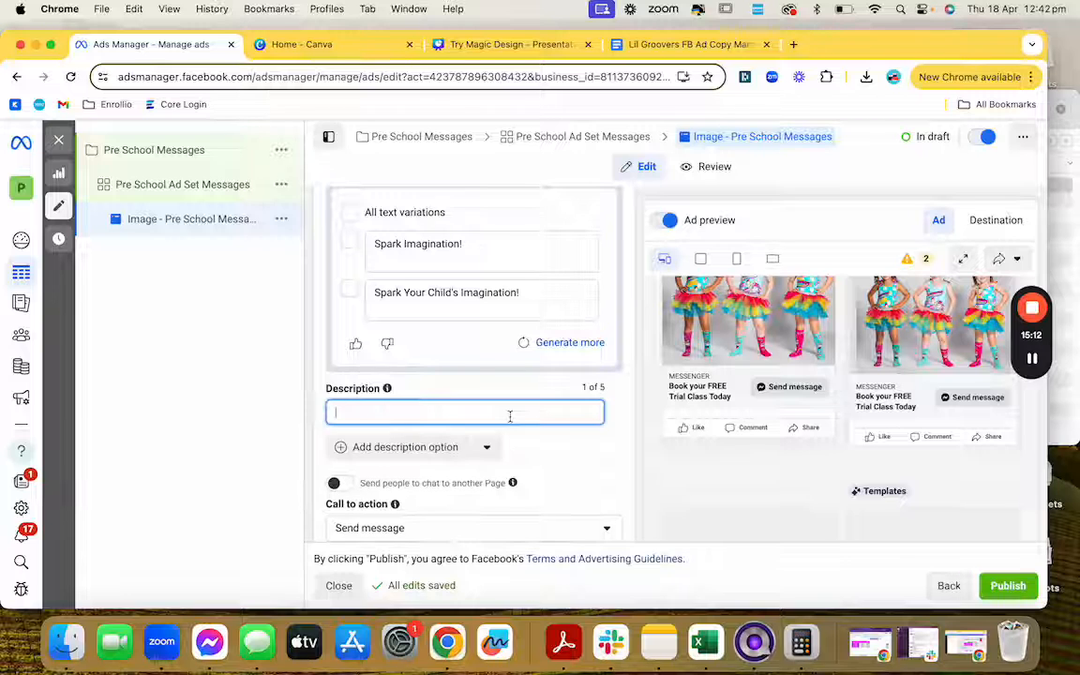
{"action": "type", "text": "Pre Schoo"}
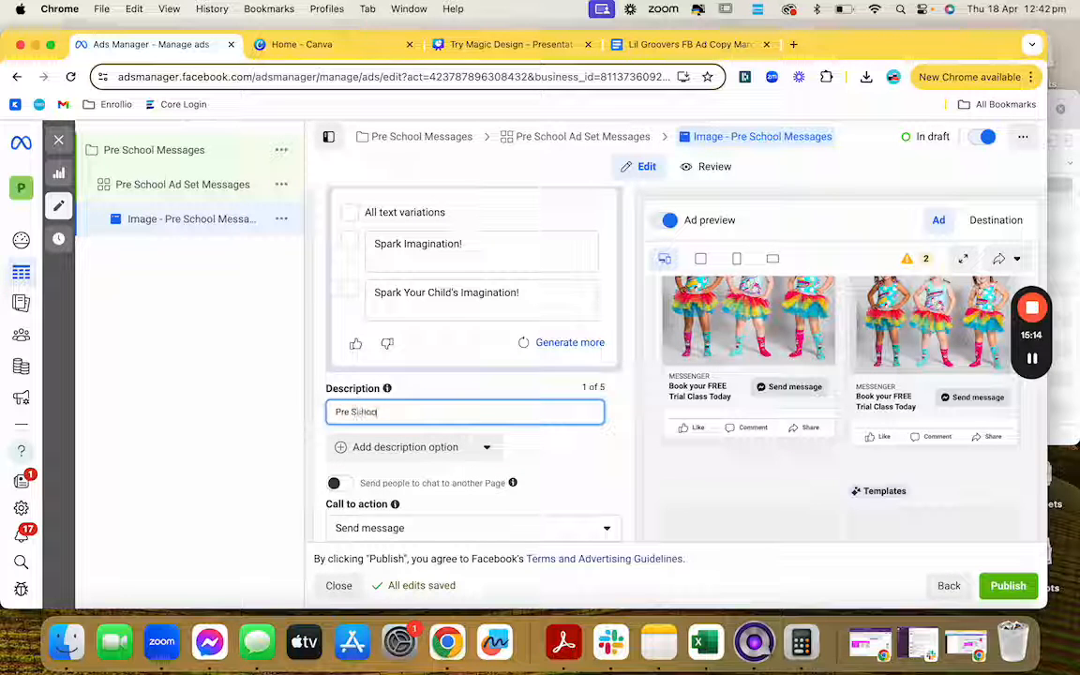
{"action": "type", "text": "l Dance"}
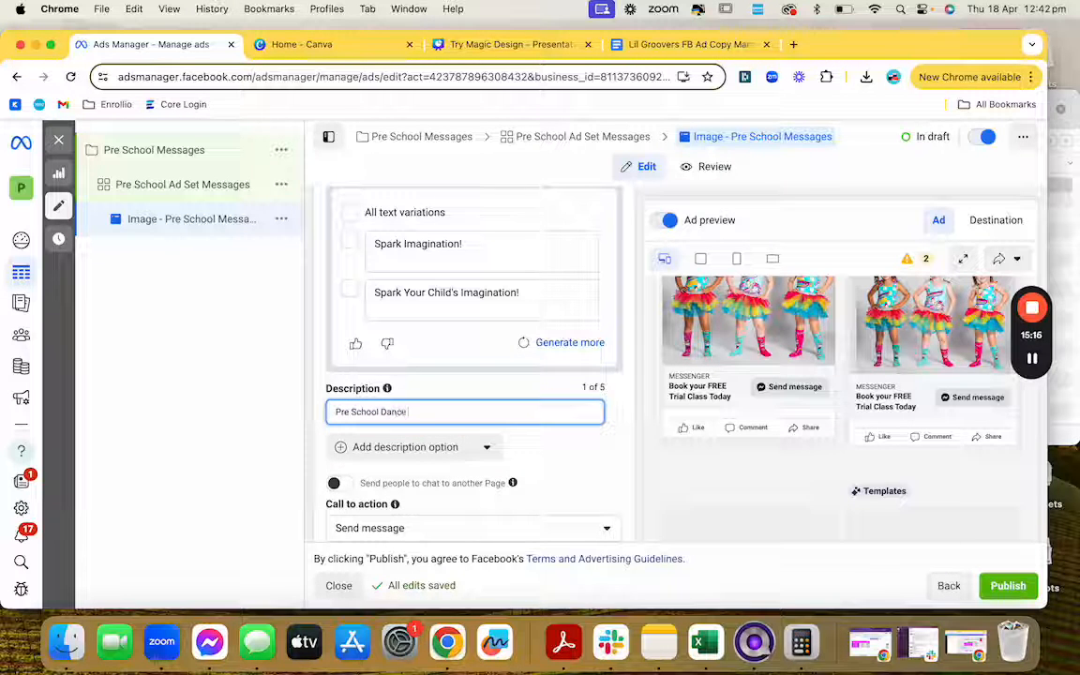
{"action": "type", "text": " in Pent"}
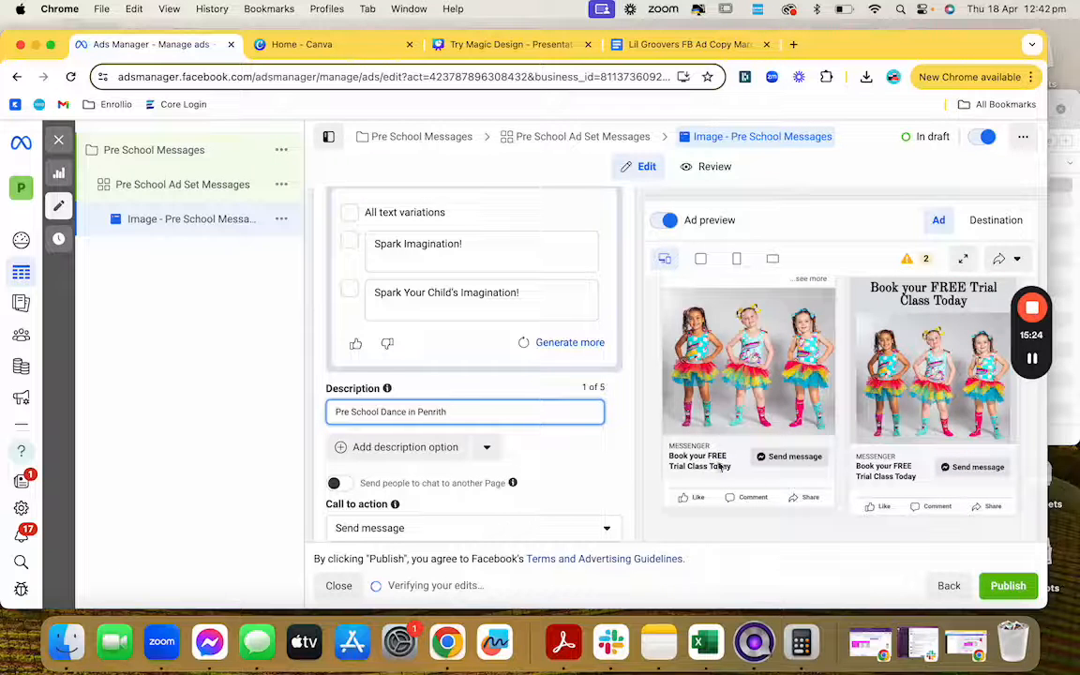
{"action": "scroll", "coordinate": [586, 506], "scroll_direction": "down", "scroll_amount": 6}
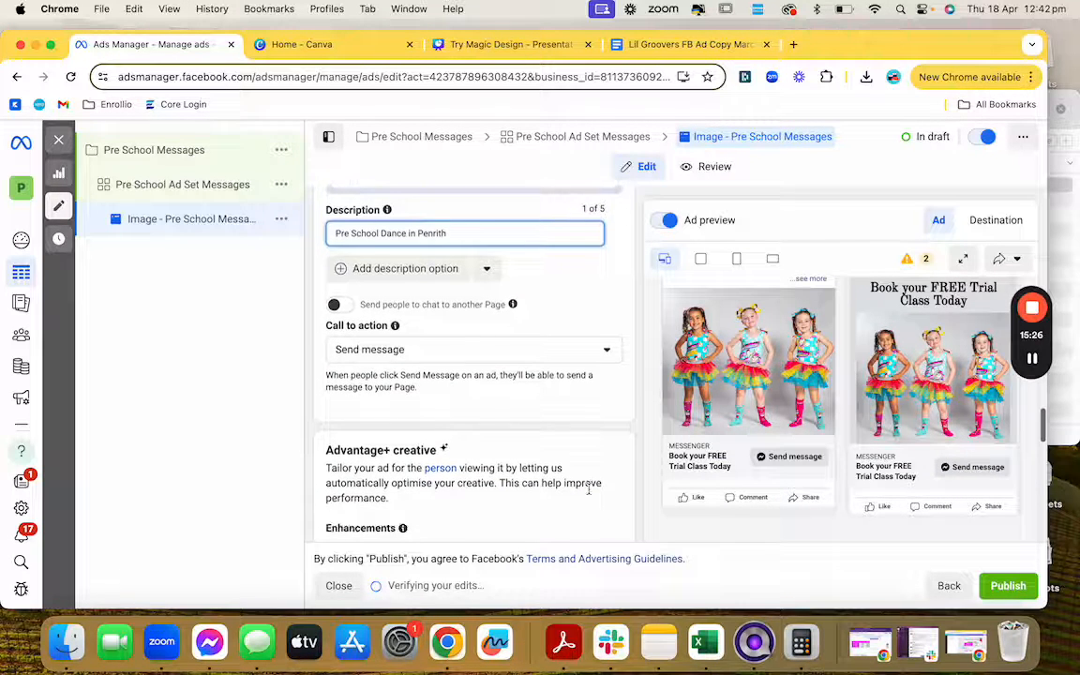
Step: Enable Website events tracking for the ad with the PAWS Pixel New dataset
{"action": "scroll", "coordinate": [589, 487], "scroll_direction": "down", "scroll_amount": 5}
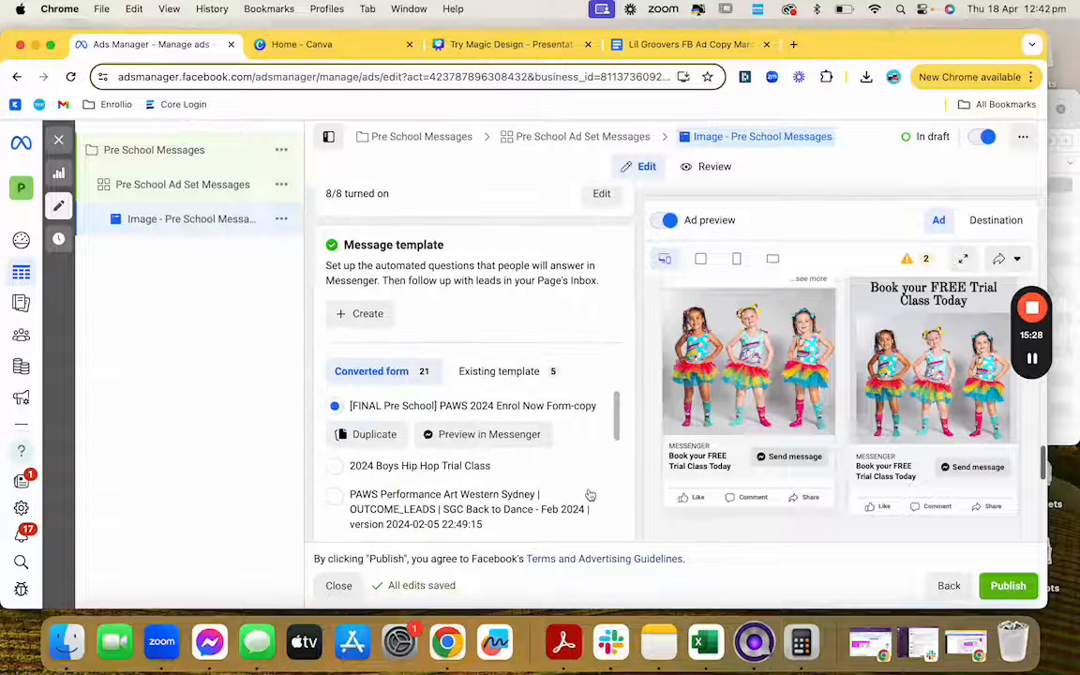
{"action": "scroll", "coordinate": [590, 494], "scroll_direction": "down", "scroll_amount": 3}
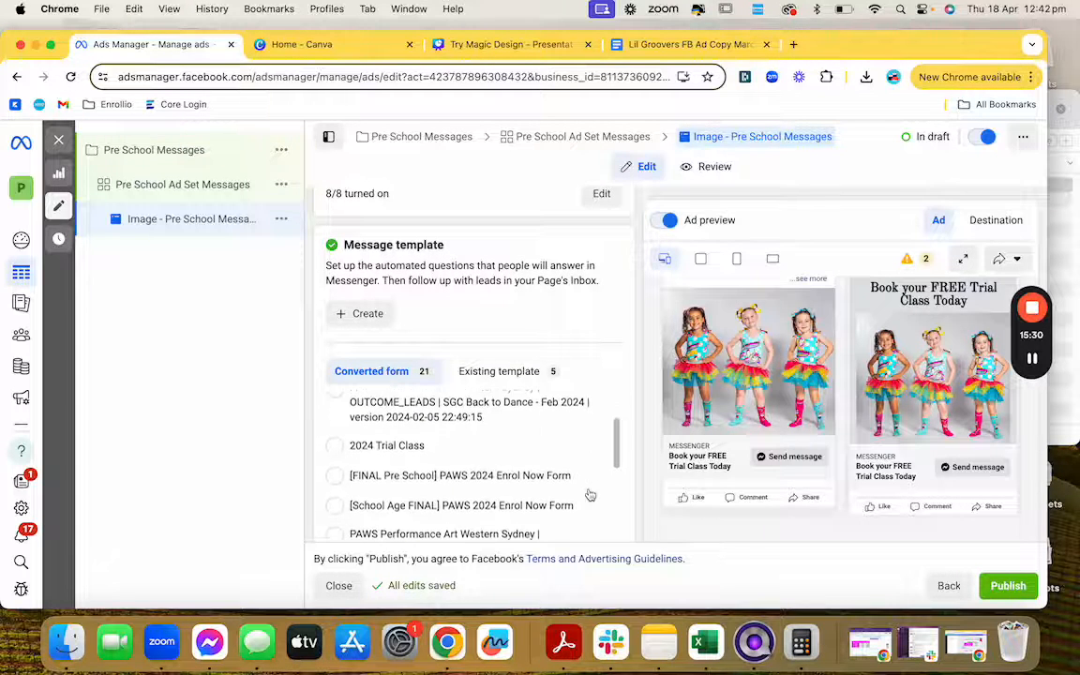
{"action": "scroll", "coordinate": [618, 394], "scroll_direction": "down", "scroll_amount": 3}
{"action": "scroll", "coordinate": [626, 373], "scroll_direction": "down", "scroll_amount": 3}
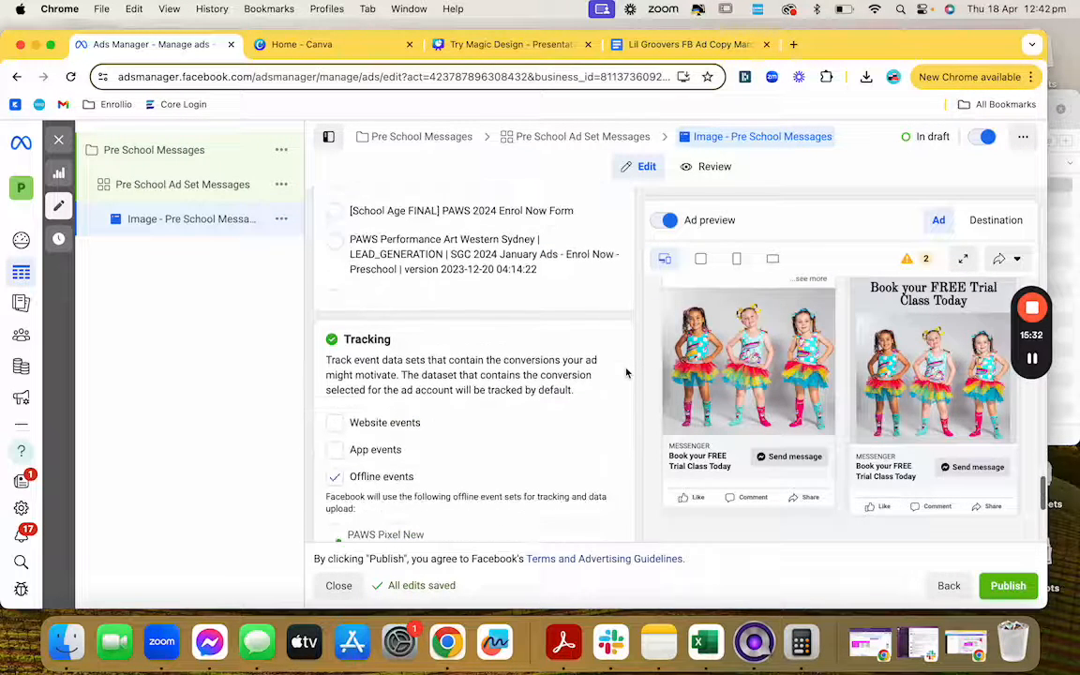
{"action": "left_click", "coordinate": [334, 423]}
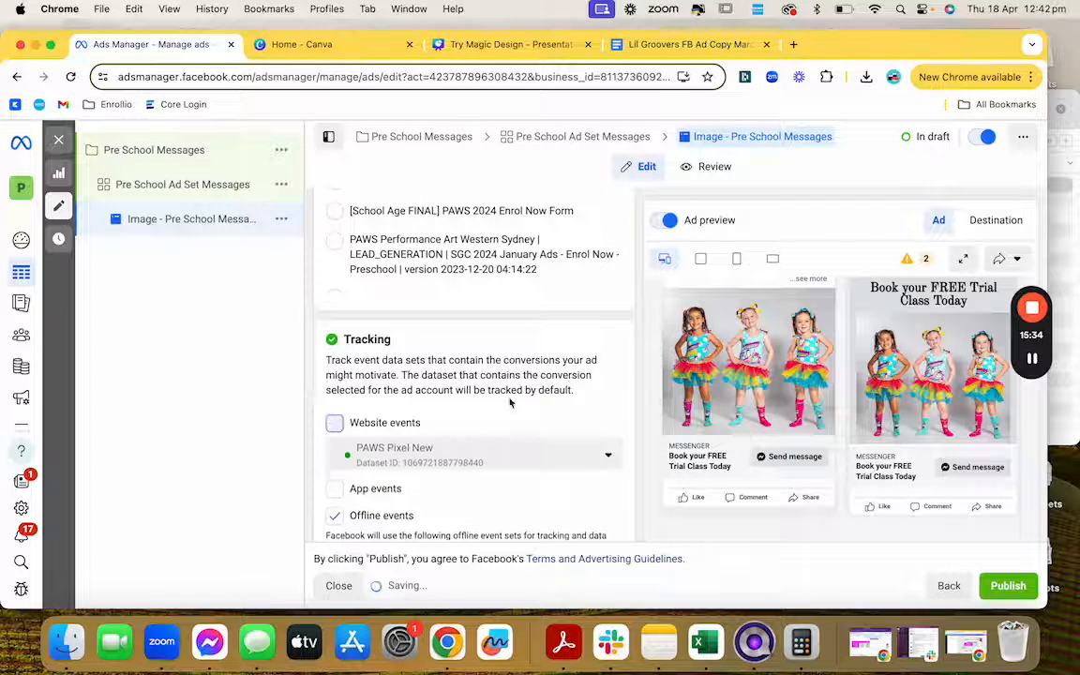
{"action": "scroll", "coordinate": [510, 401], "scroll_direction": "up", "scroll_amount": 4}
{"action": "scroll", "coordinate": [510, 401], "scroll_direction": "down", "scroll_amount": 1}
{"action": "scroll", "coordinate": [510, 401], "scroll_direction": "down", "scroll_amount": 5}
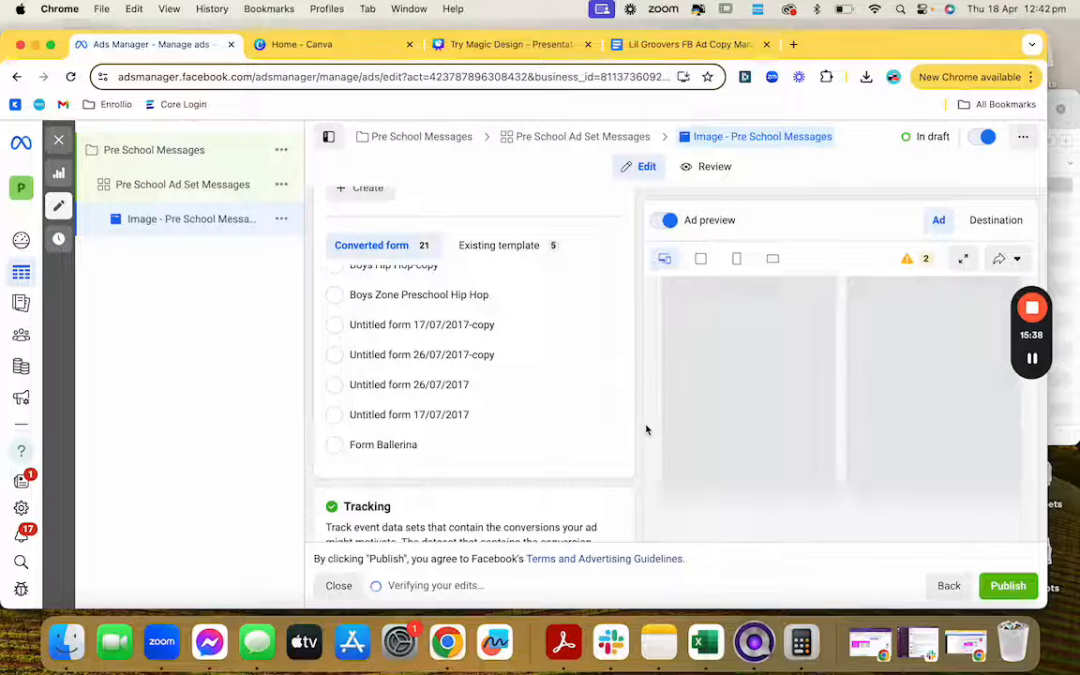
{"action": "scroll", "coordinate": [587, 514], "scroll_direction": "down", "scroll_amount": 6}
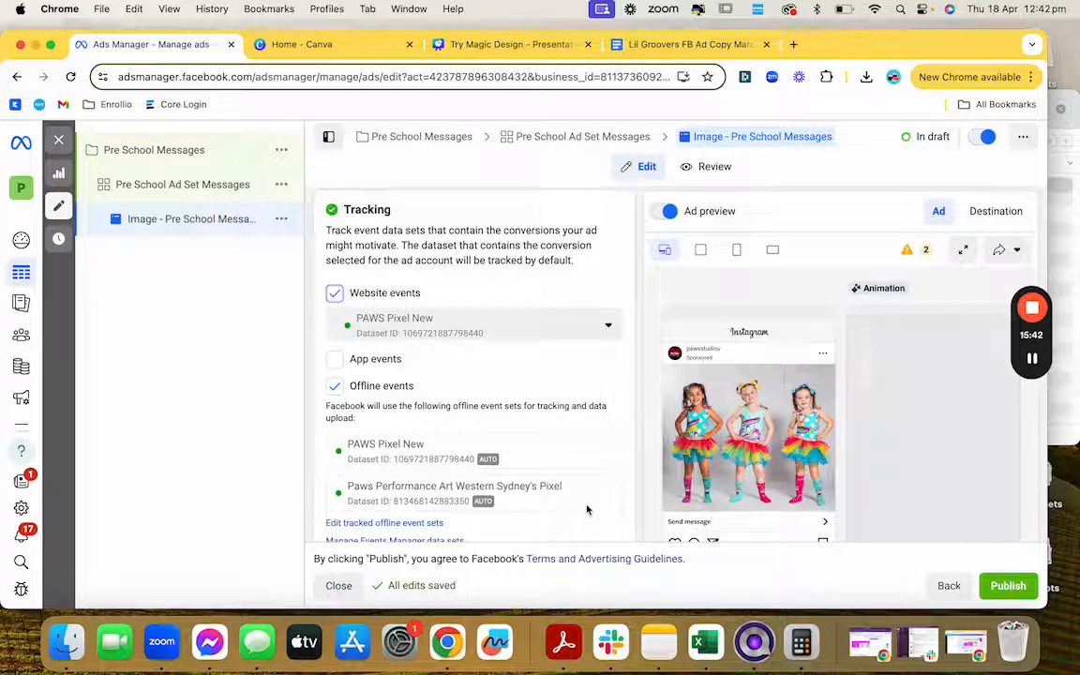
{"action": "scroll", "coordinate": [588, 478], "scroll_direction": "up", "scroll_amount": 6}
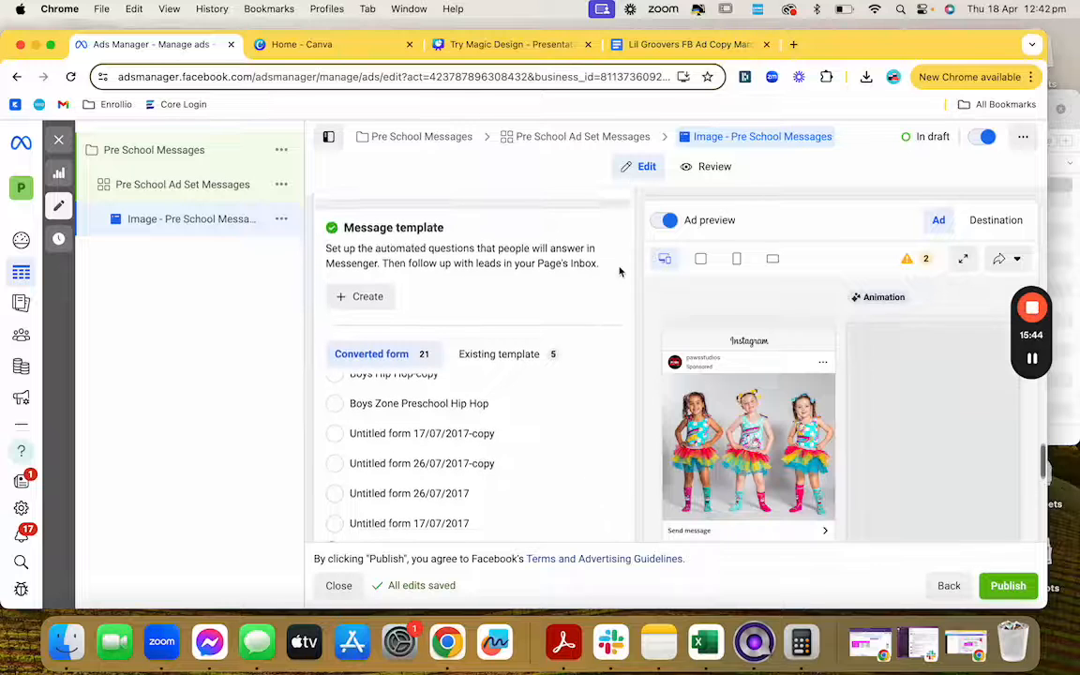
{"action": "scroll", "coordinate": [618, 272], "scroll_direction": "up", "scroll_amount": 2}
{"action": "scroll", "coordinate": [566, 465], "scroll_direction": "up", "scroll_amount": 10}
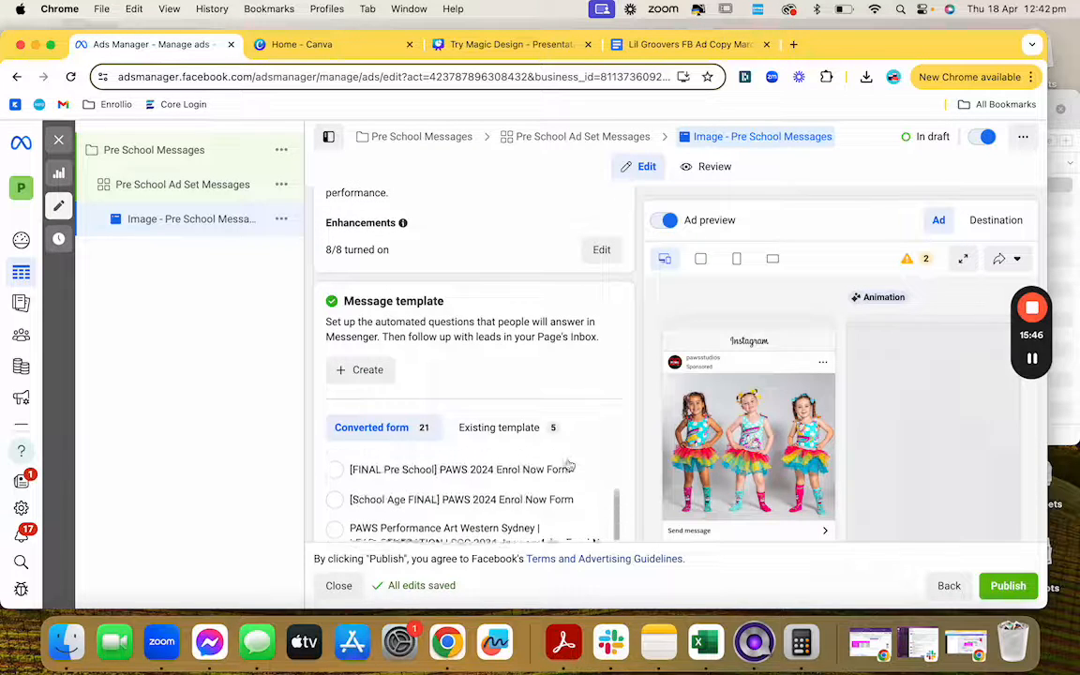
Step: Create a Messenger template whose welcome reads 'Thanks for getting in touch! We'll message you ASAP...' about the Free Pre School Trial
{"action": "left_click", "coordinate": [367, 372]}
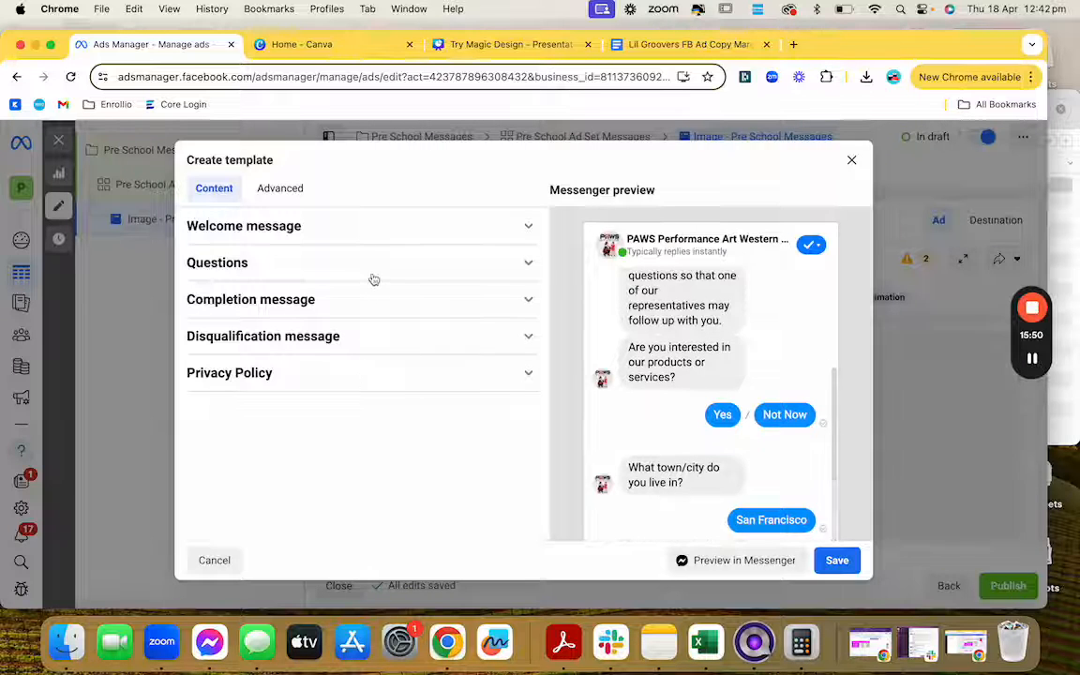
{"action": "left_click", "coordinate": [422, 232]}
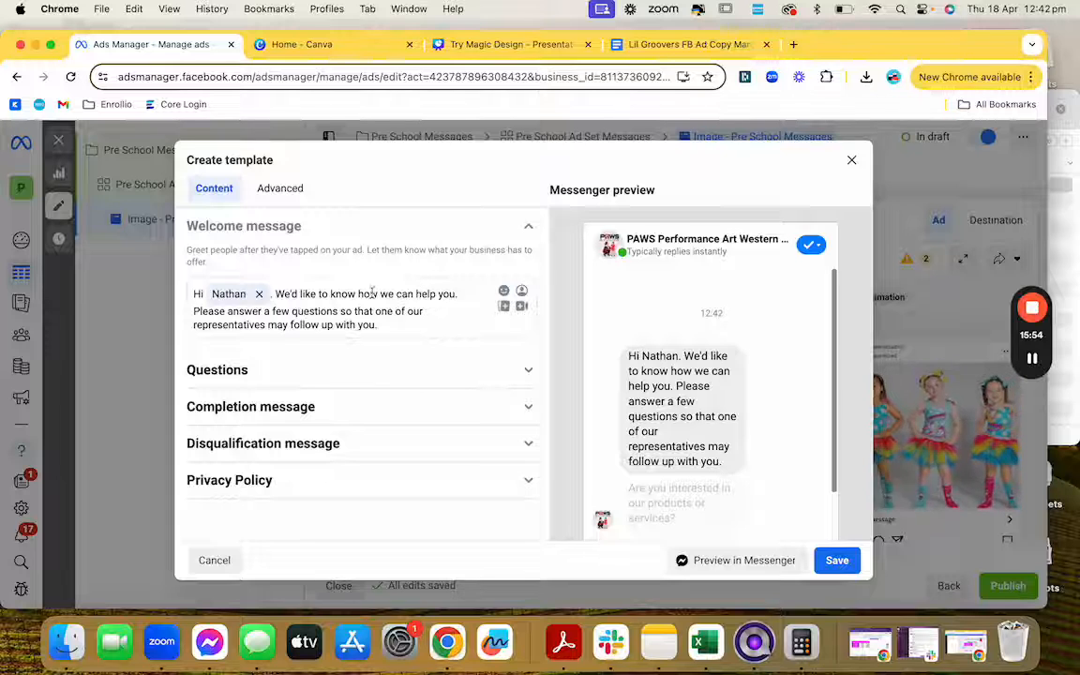
{"action": "left_click_drag", "start_coordinate": [277, 293], "coordinate": [410, 322]}
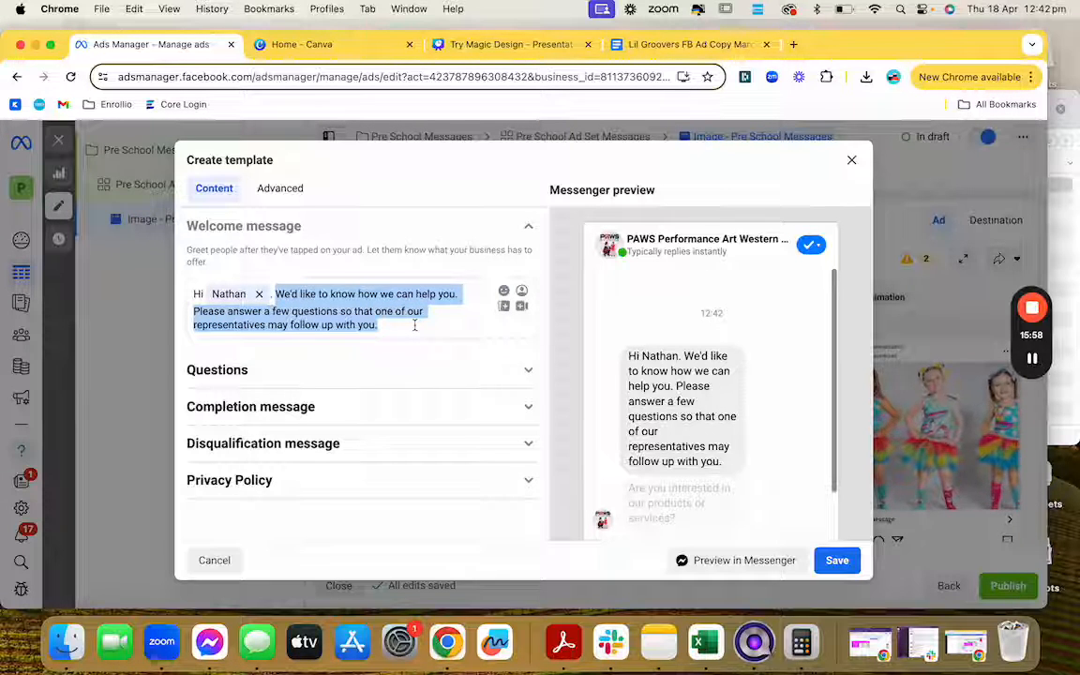
Step: After 'Free Pre School Trial.', replace the stray 'I' with the question about styles your little one might like
{"action": "type", "text": "Thank"}
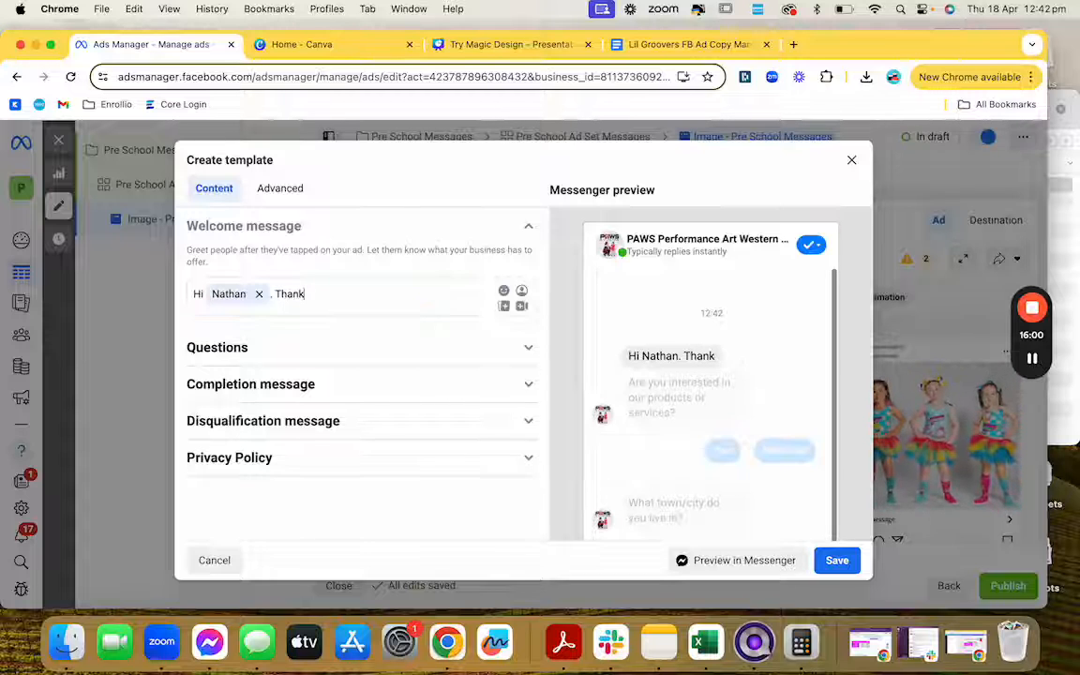
{"action": "type", "text": "s for getting"}
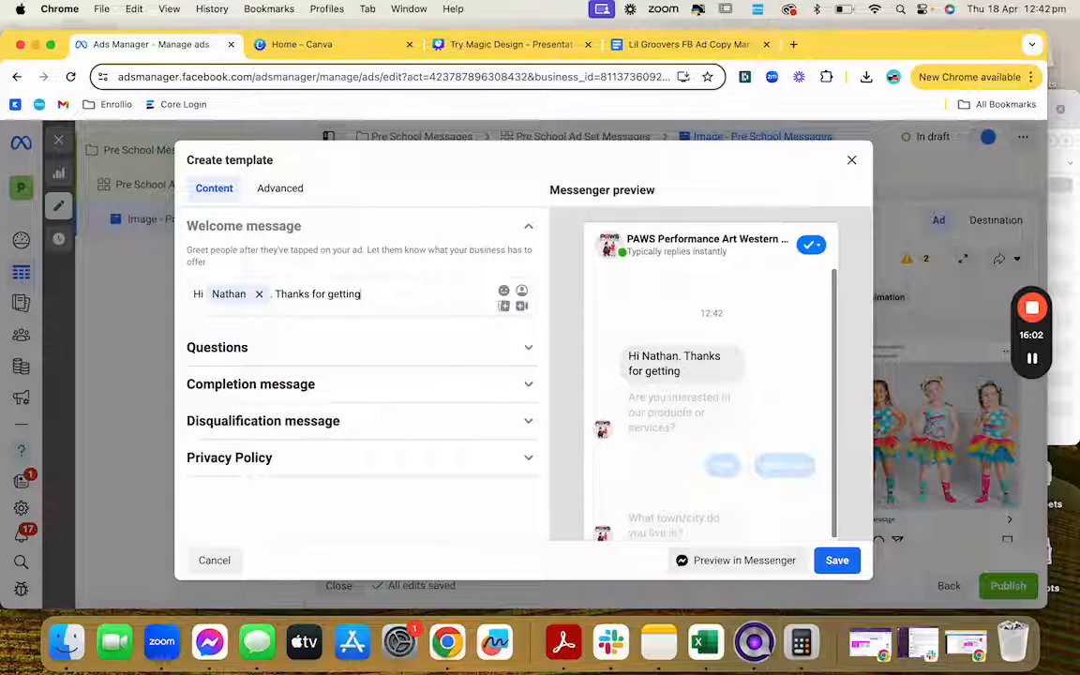
{"action": "type", "text": " in touch!"}
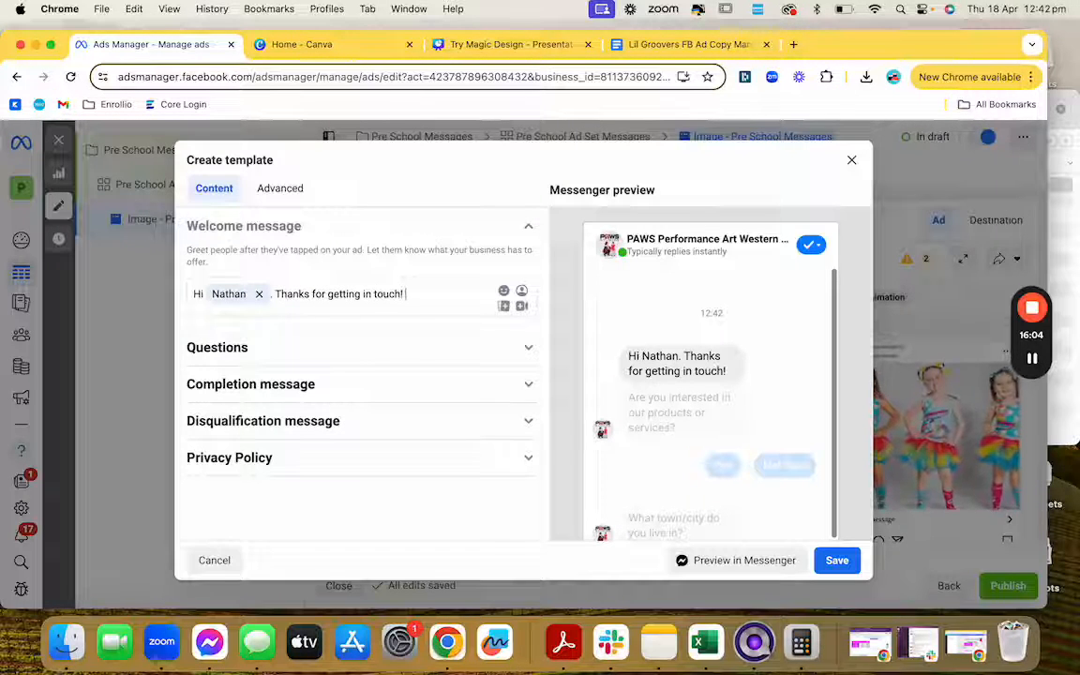
{"action": "type", "text": " We"}
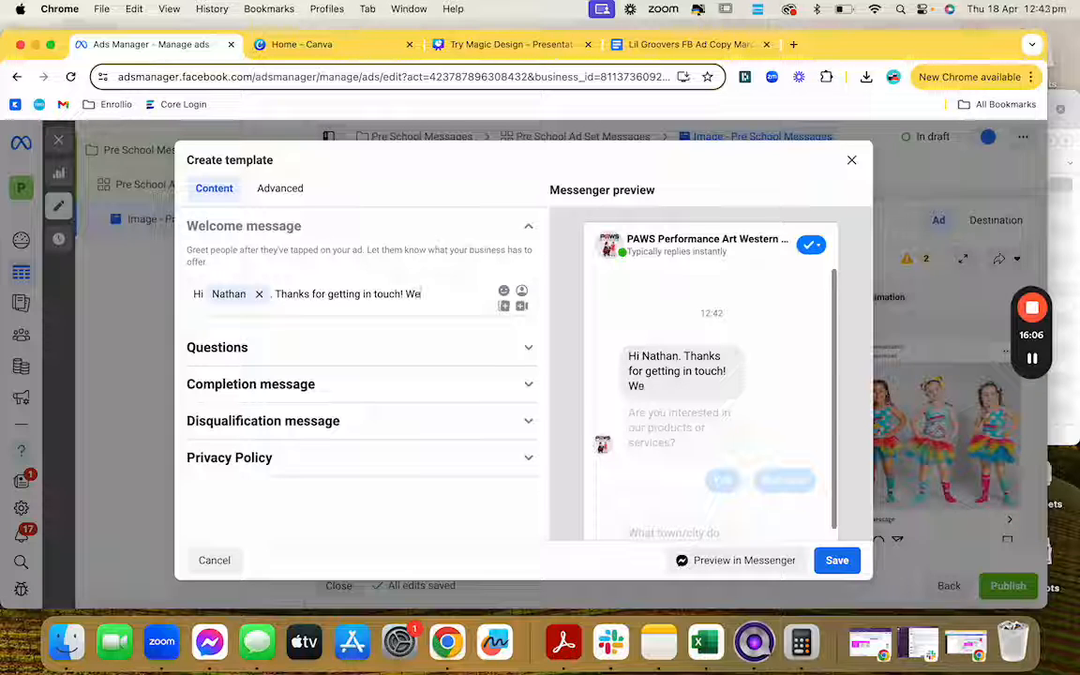
{"action": "type", "text": "'ll mes"}
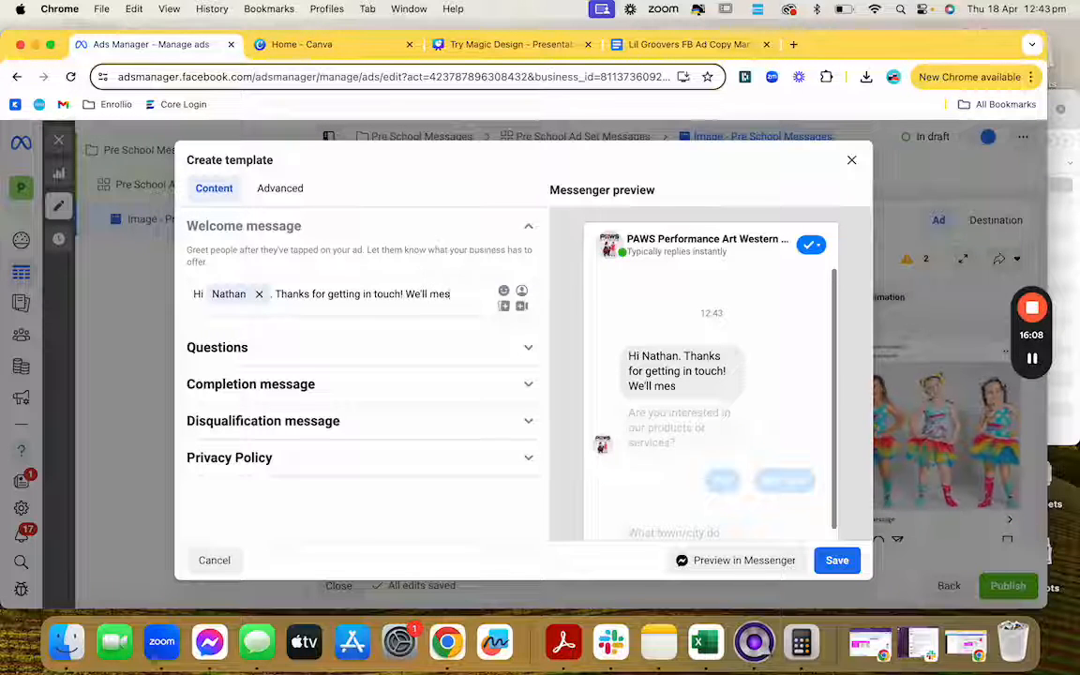
{"action": "type", "text": "sage you ASAP"}
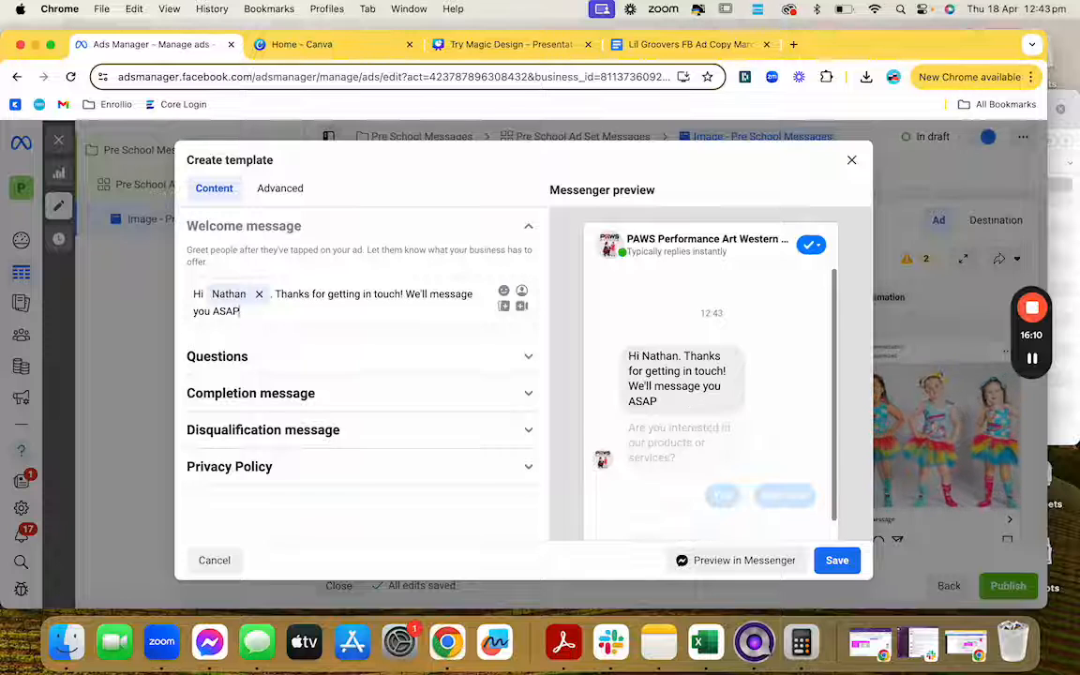
{"action": "type", "text": " to book"}
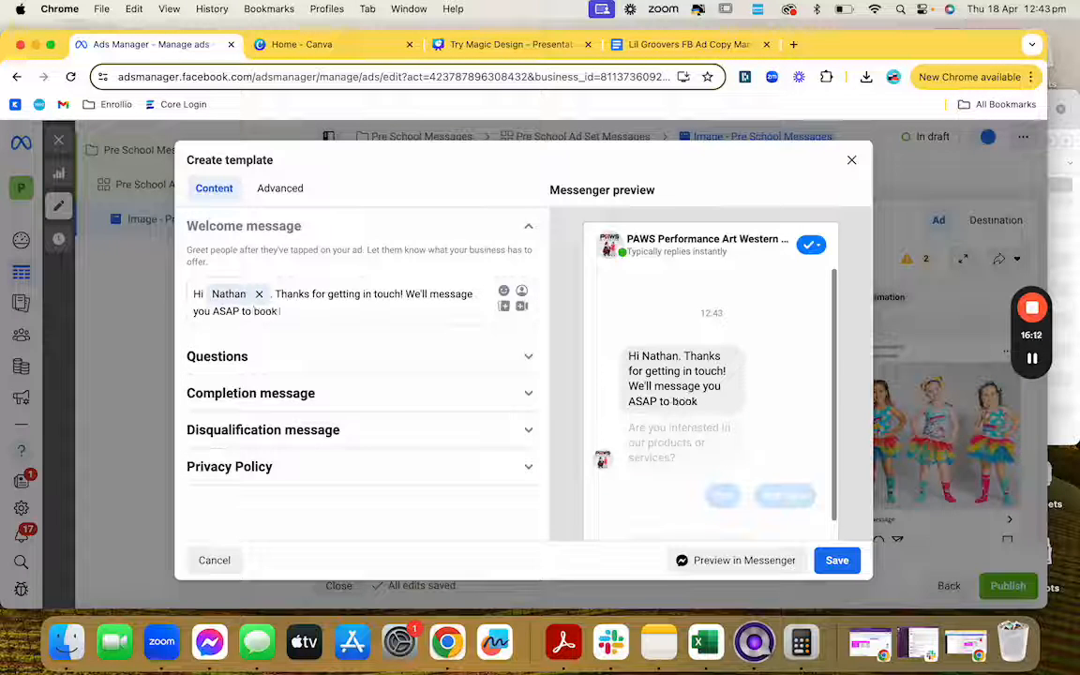
{"action": "type", "text": " in your F"}
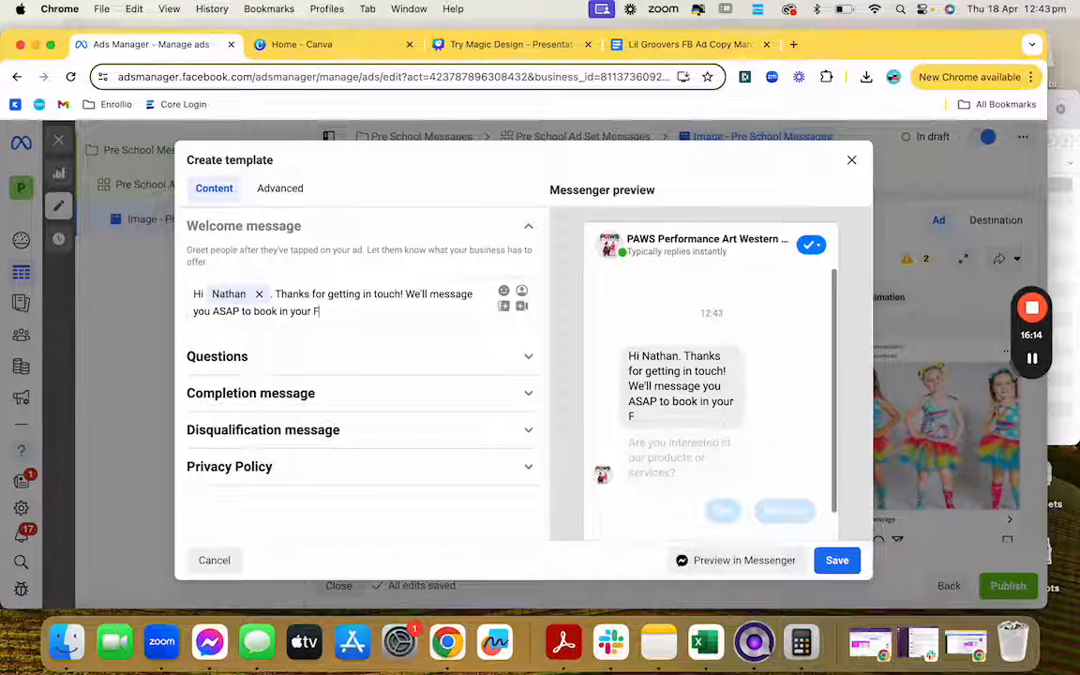
{"action": "type", "text": "ree Pre"}
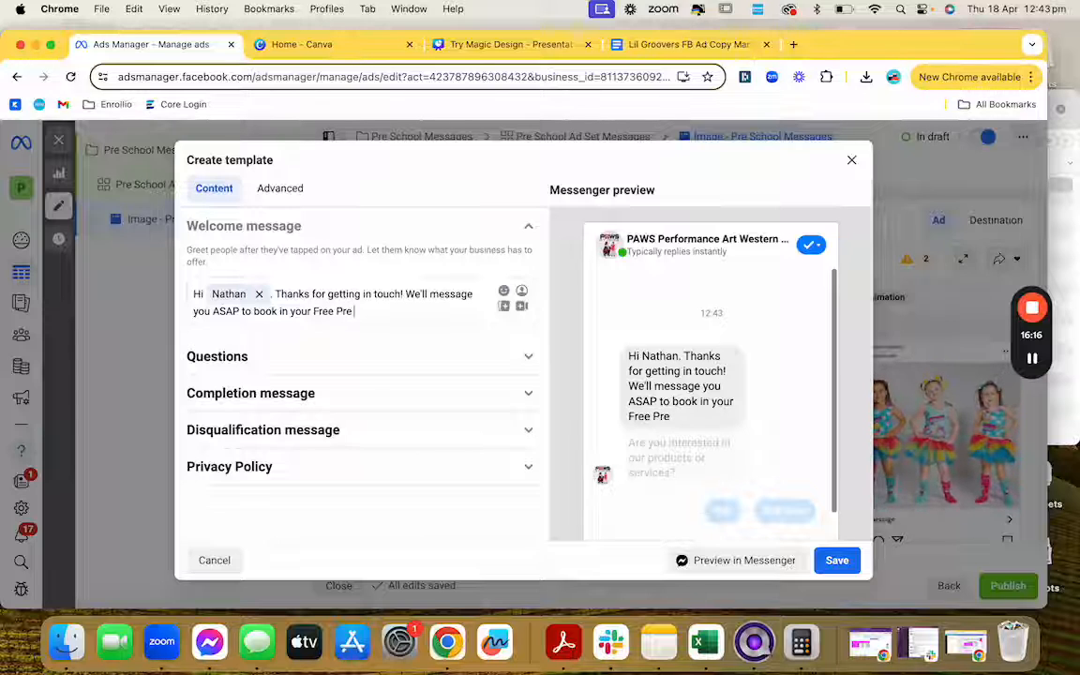
{"action": "type", "text": " School Trial. I"}
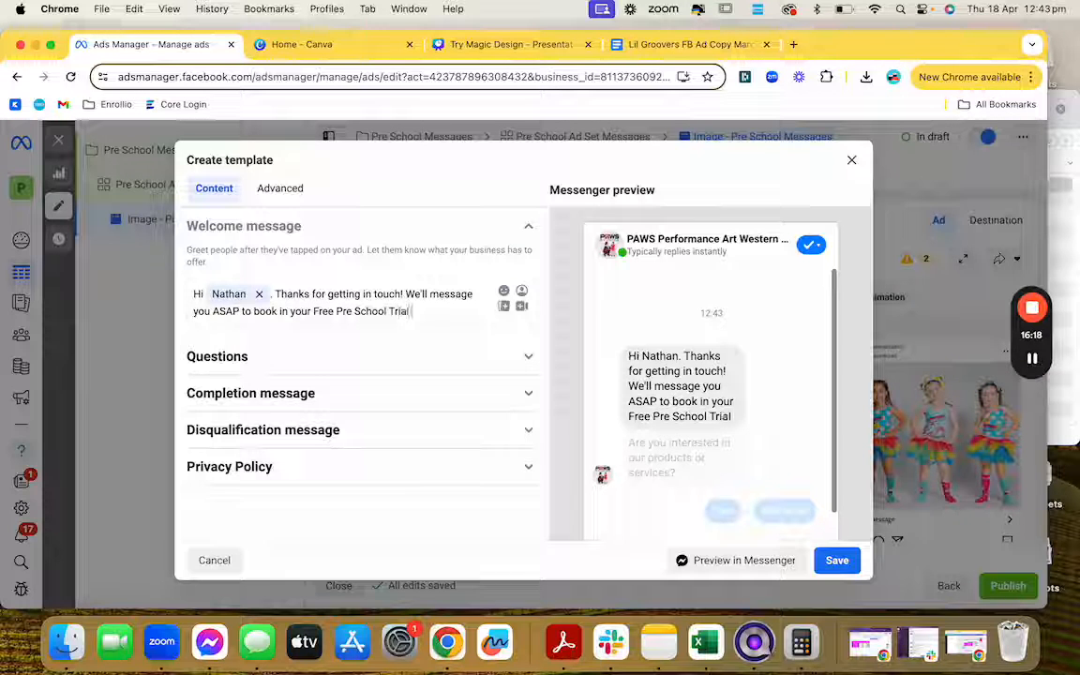
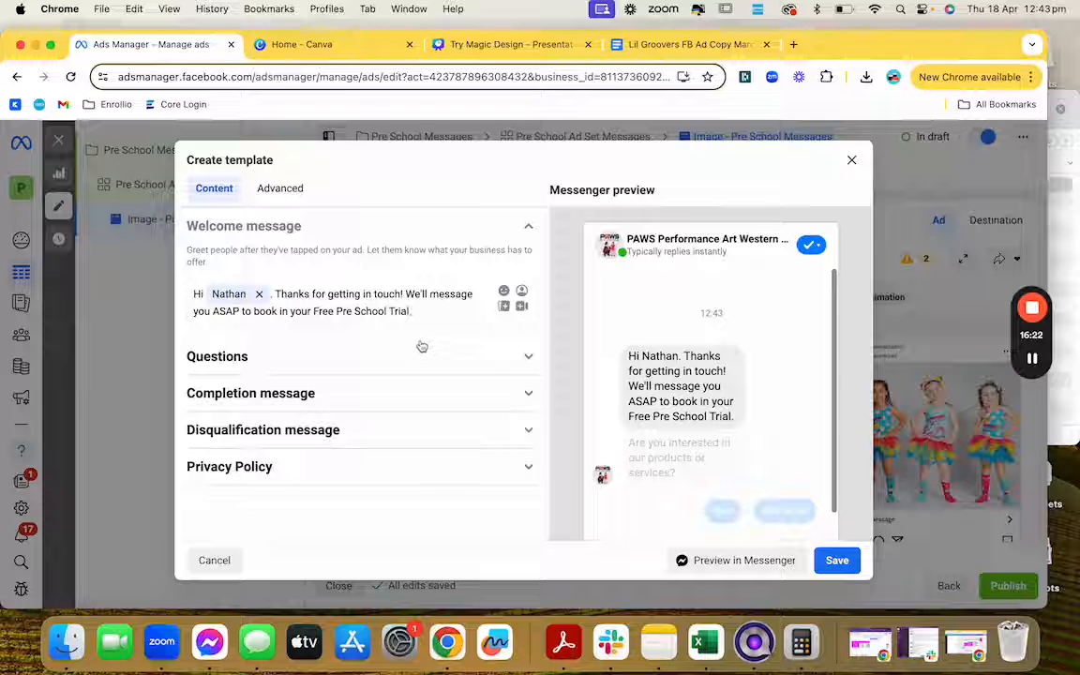
Step: After 'Free Pre School Trial.', replace the stray 'I' with the question about styles your little one might like
{"action": "type", "text": " I"}
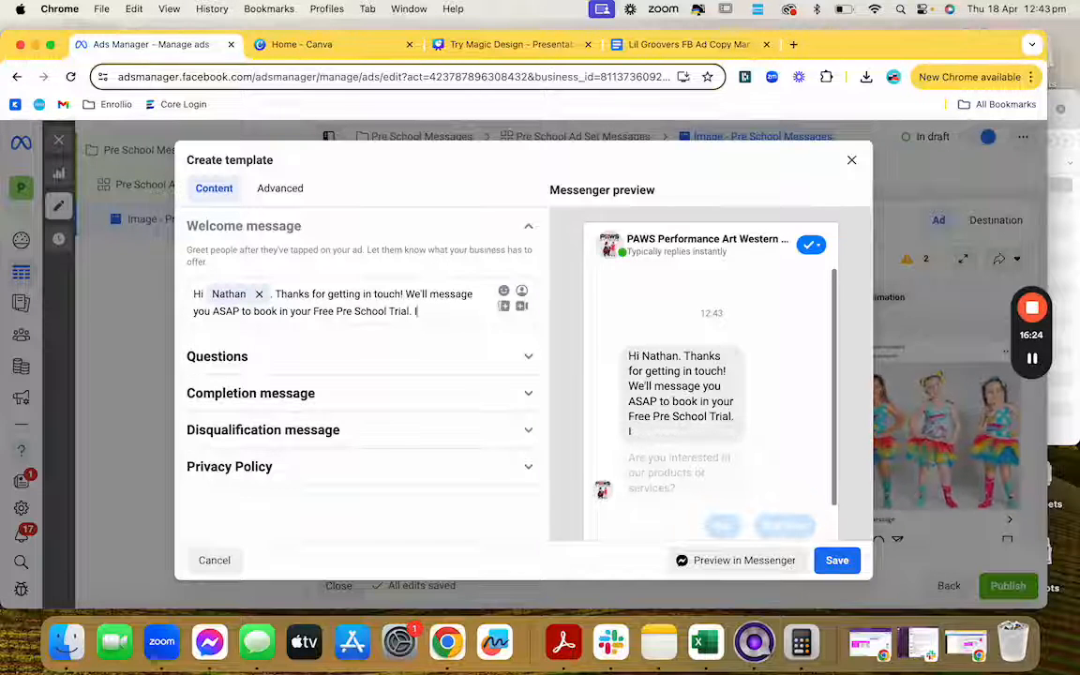
{"action": "key", "text": "BackSpace"}
{"action": "key", "text": "BackSpace"}
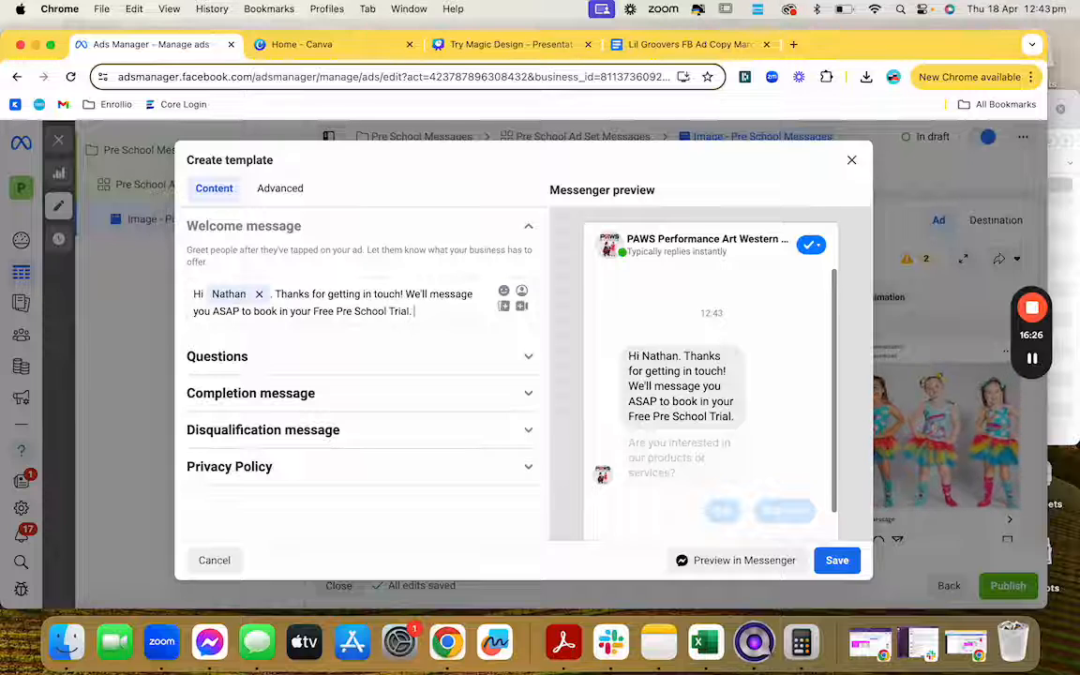
{"action": "type", "text": "Do you have an"}
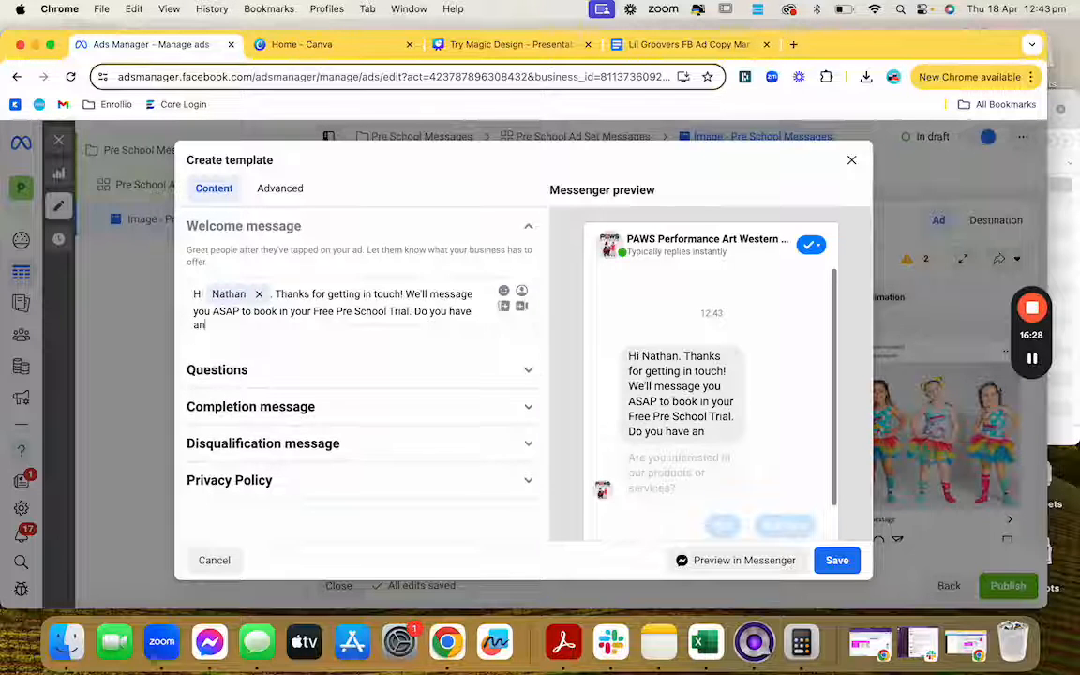
{"action": "type", "text": "y ide a"}
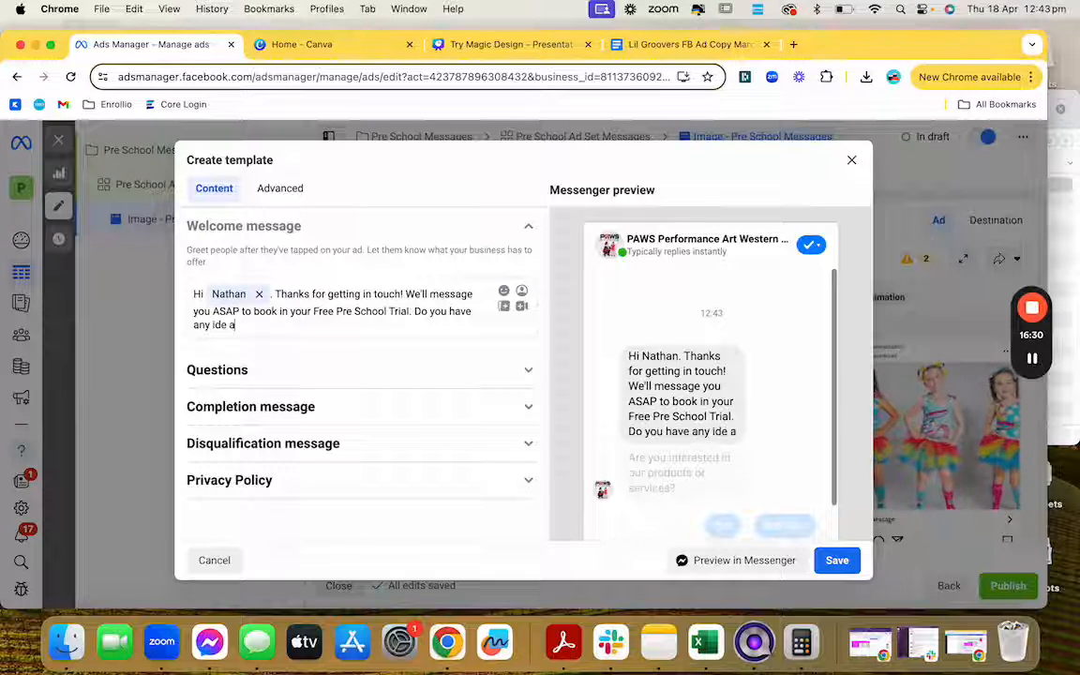
{"action": "type", "text": "a what s"}
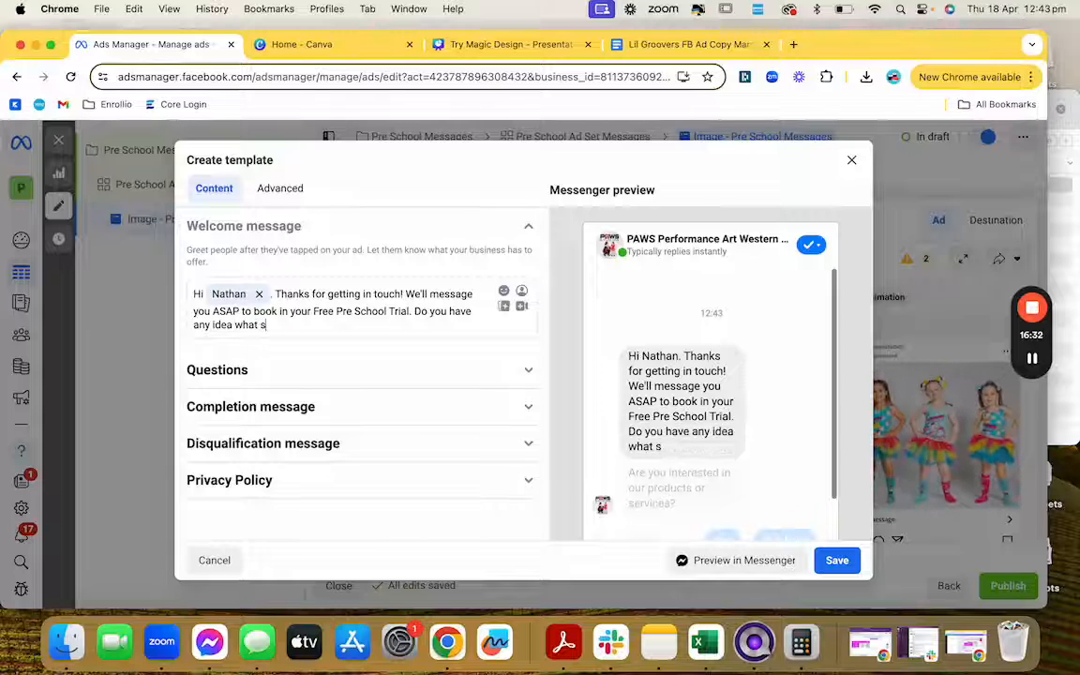
{"action": "type", "text": "tyles your"}
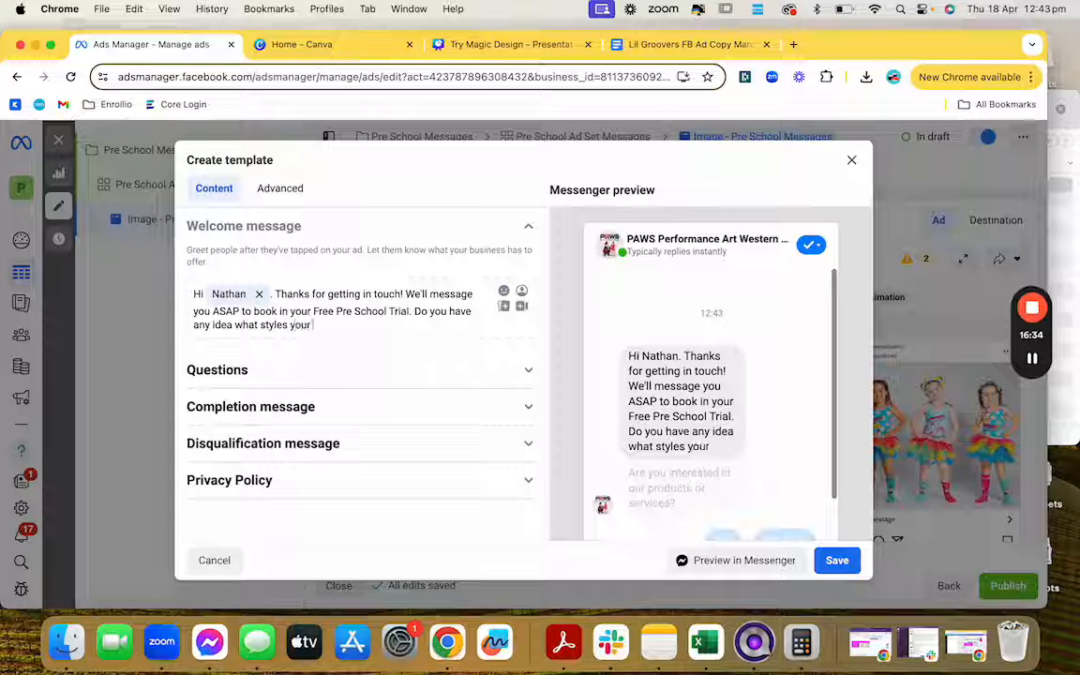
{"action": "type", "text": " little on"}
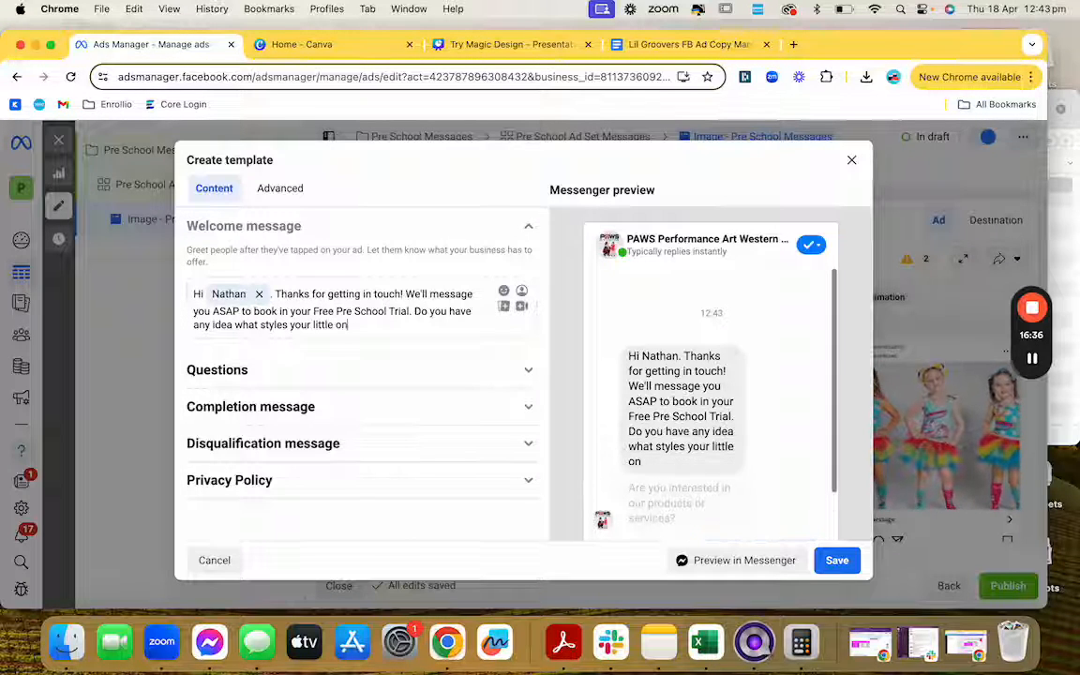
{"action": "type", "text": "e might "}
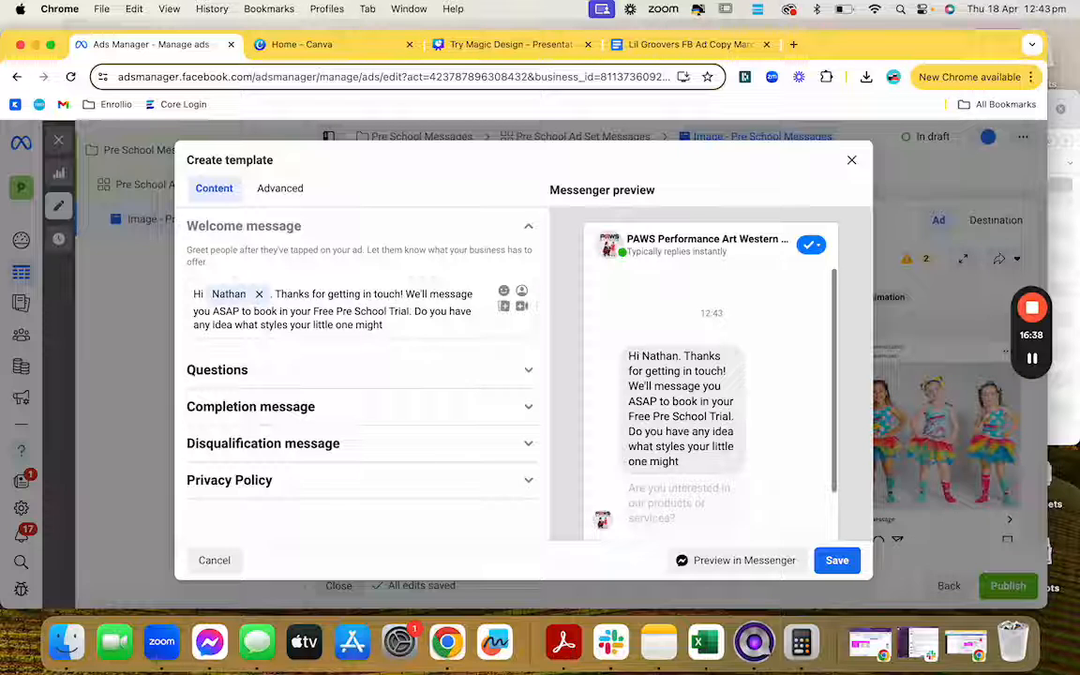
{"action": "type", "text": "li"}
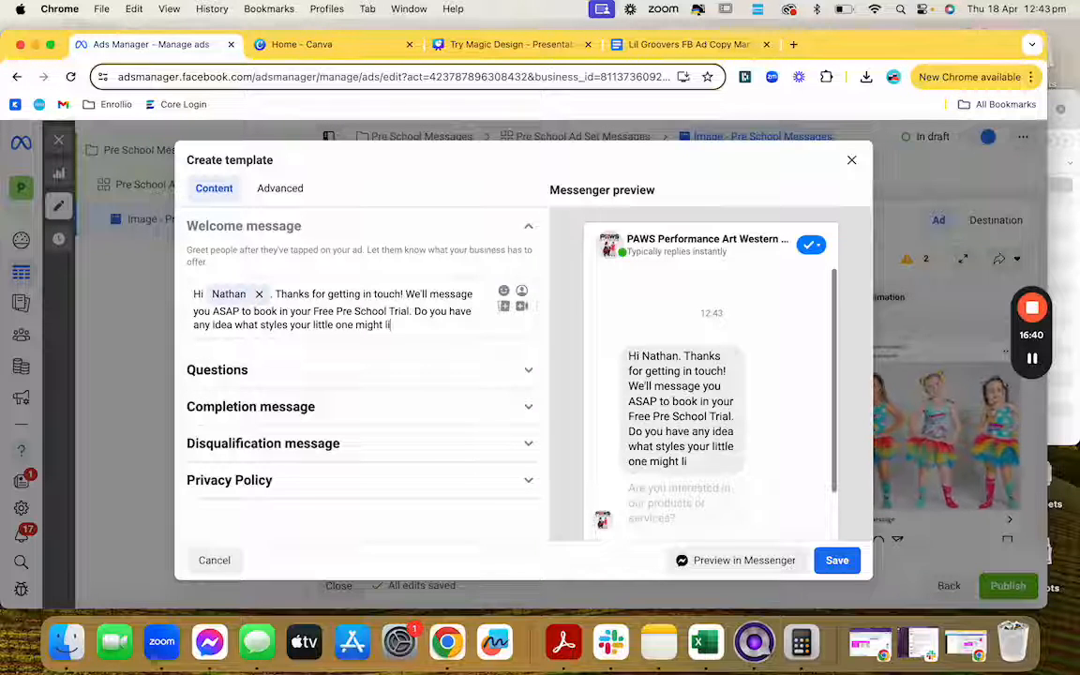
{"action": "type", "text": "ke to try?"}
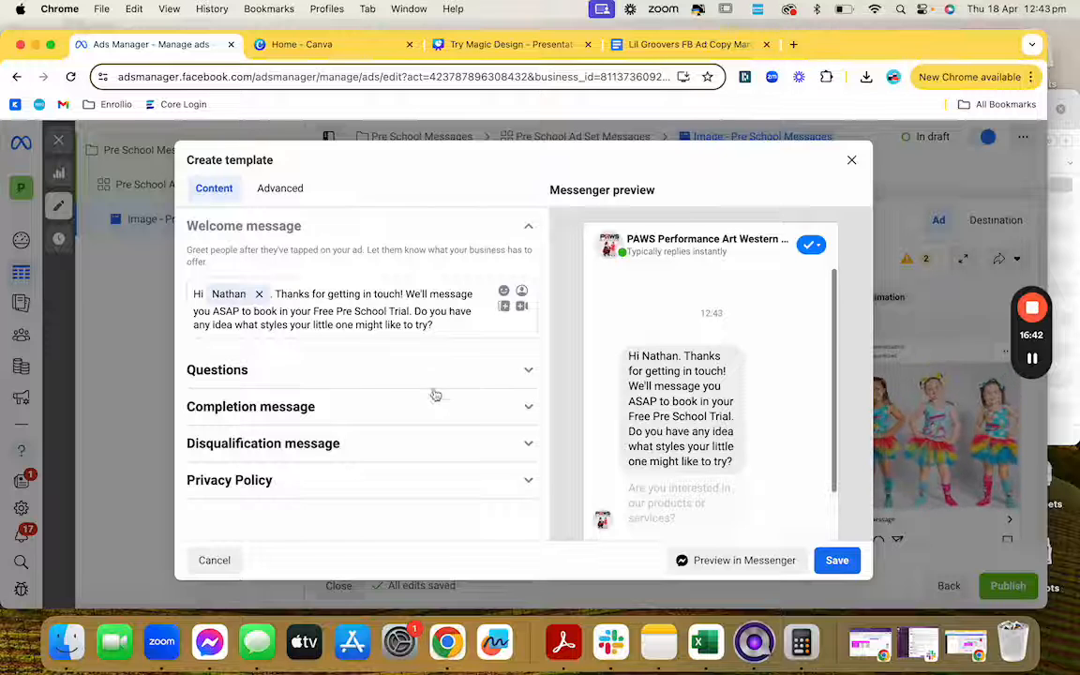
{"action": "left_click", "coordinate": [440, 379]}
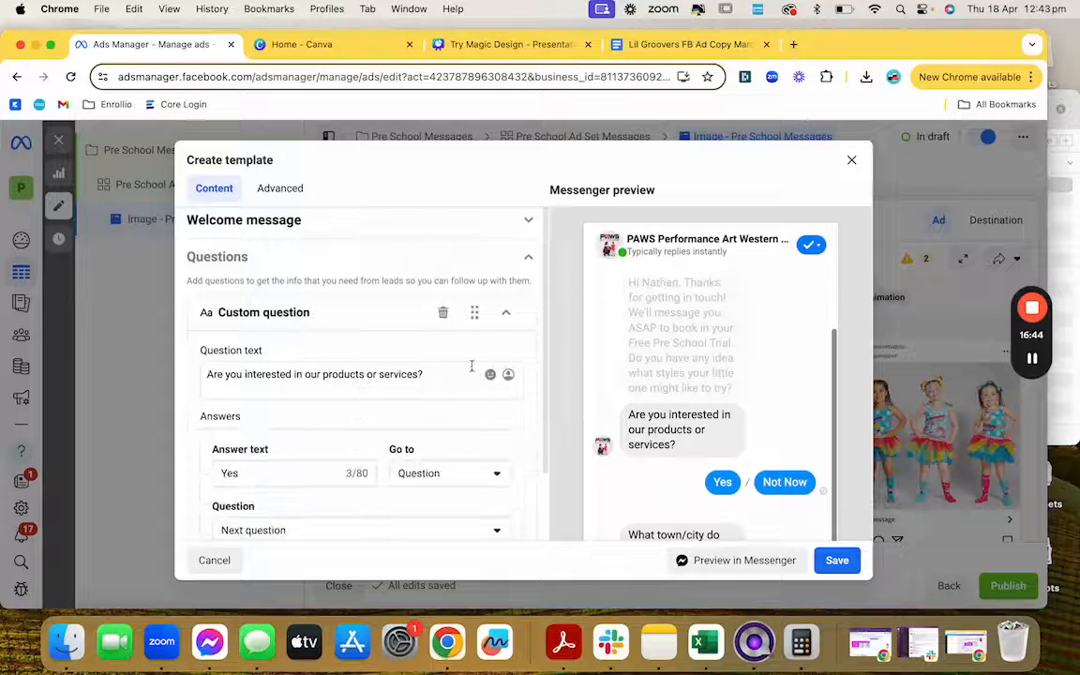
Step: Delete the default products-or-services question and look over the available question types
{"action": "left_click", "coordinate": [446, 319]}
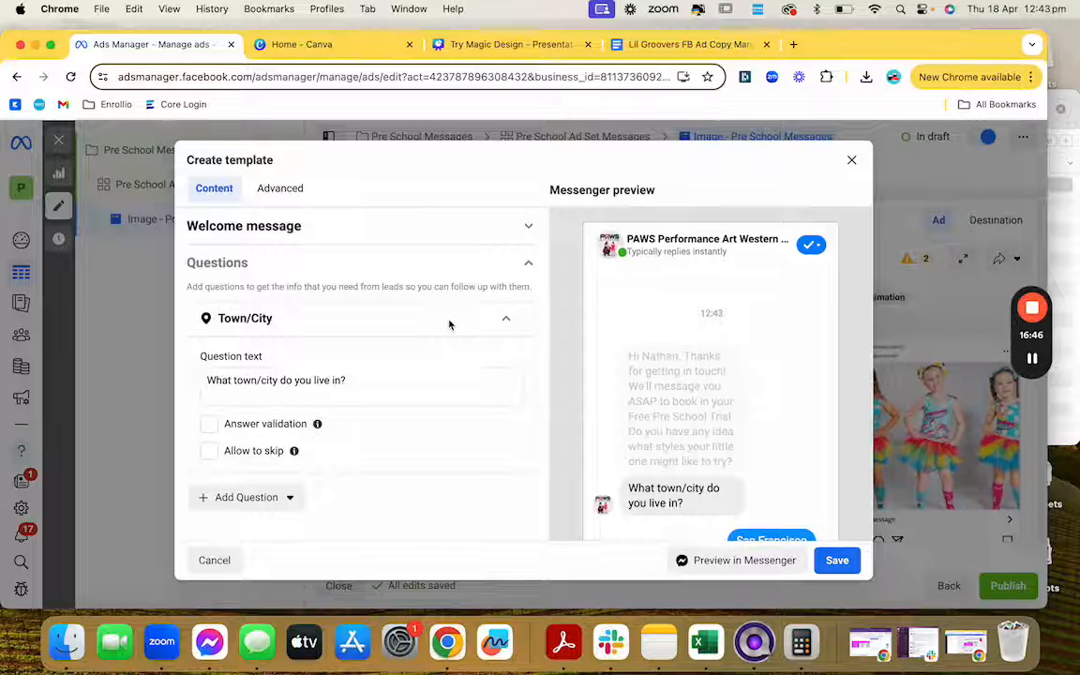
{"action": "scroll", "coordinate": [449, 324], "scroll_direction": "down", "scroll_amount": 3}
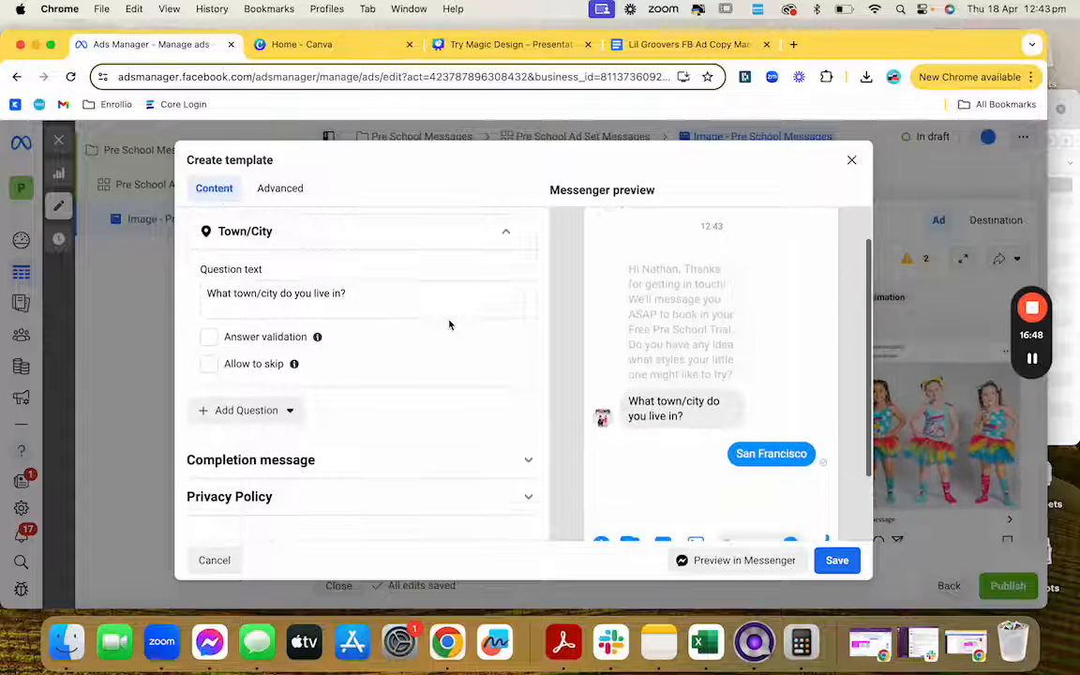
{"action": "scroll", "coordinate": [449, 325], "scroll_direction": "up", "scroll_amount": 2}
{"action": "scroll", "coordinate": [449, 325], "scroll_direction": "down", "scroll_amount": 1}
{"action": "left_click", "coordinate": [290, 450]}
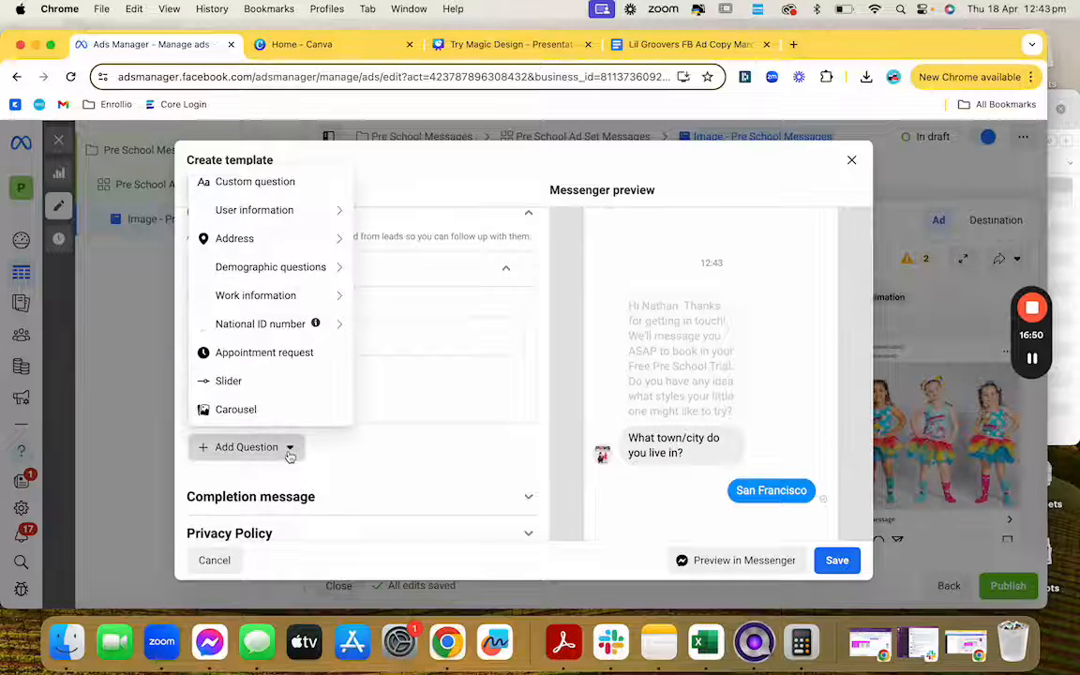
{"action": "left_click", "coordinate": [429, 457]}
{"action": "scroll", "coordinate": [428, 459], "scroll_direction": "up", "scroll_amount": 2}
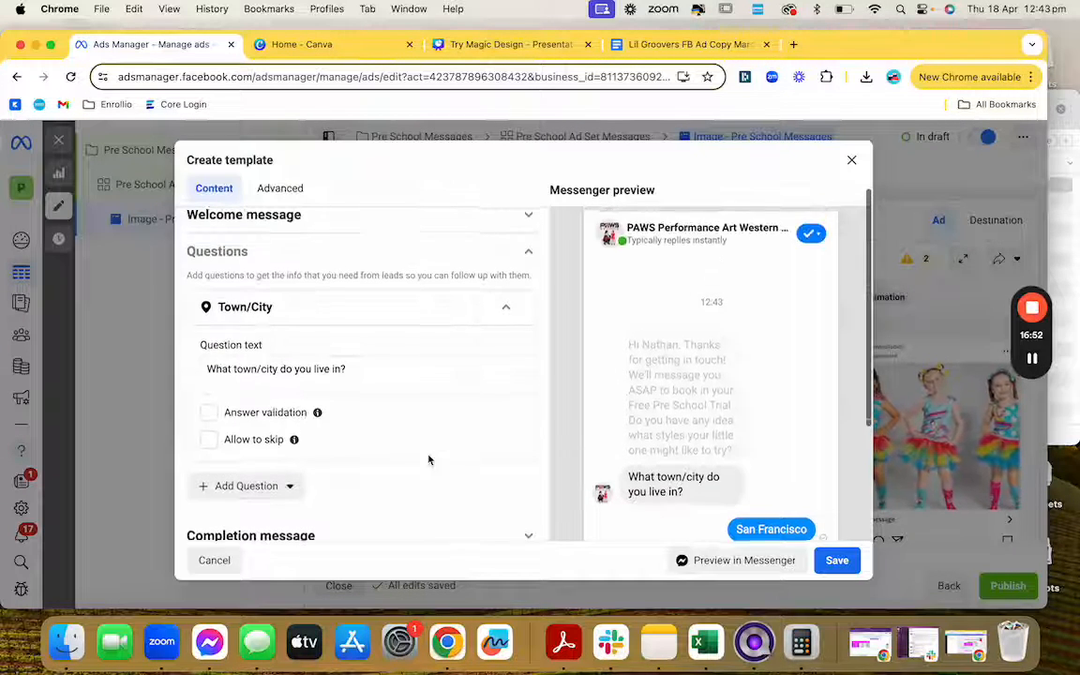
Step: Add a blank custom question directly after the Town/City question
{"action": "left_click", "coordinate": [506, 321]}
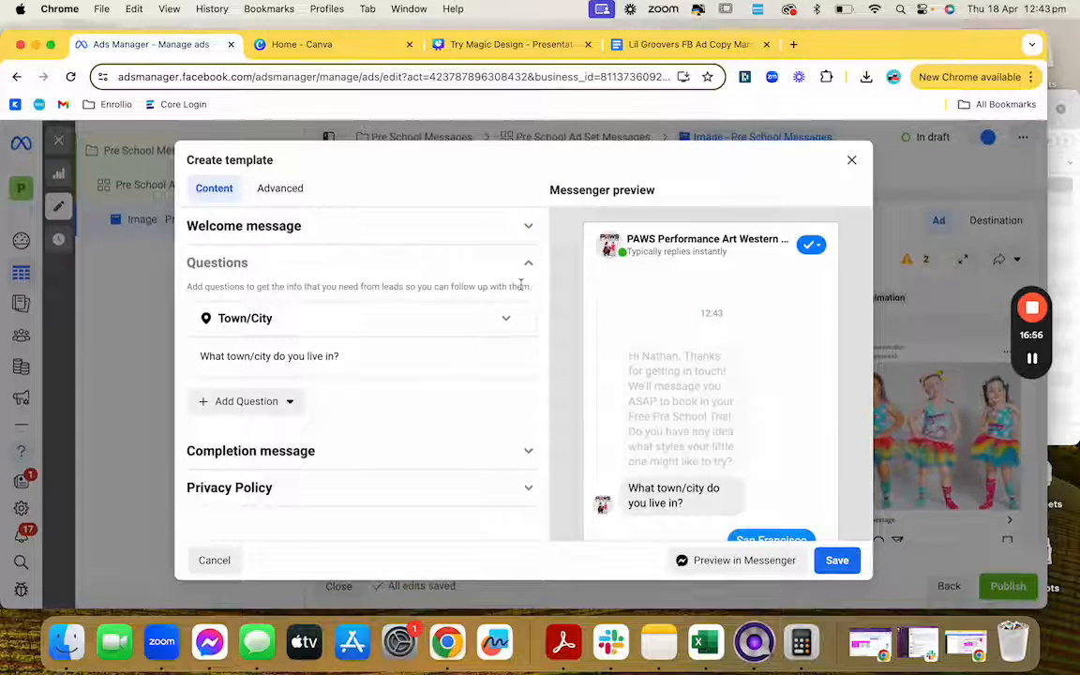
{"action": "scroll", "coordinate": [431, 373], "scroll_direction": "down", "scroll_amount": 1}
{"action": "scroll", "coordinate": [431, 374], "scroll_direction": "up", "scroll_amount": 1}
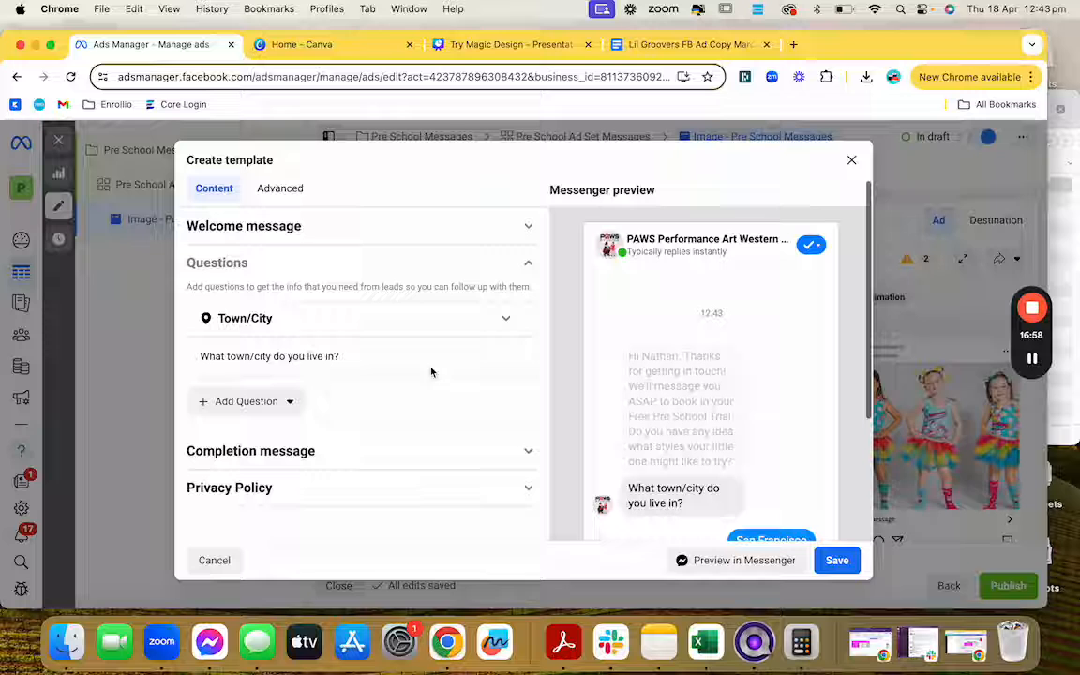
{"action": "left_click", "coordinate": [507, 319]}
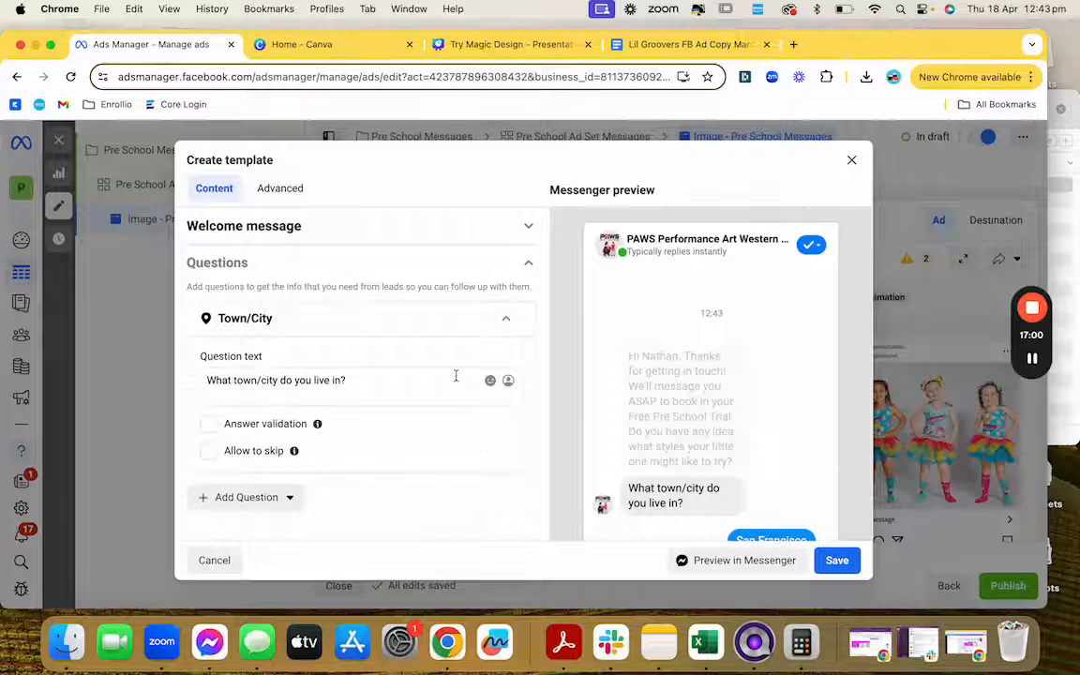
{"action": "left_click", "coordinate": [1032, 358]}
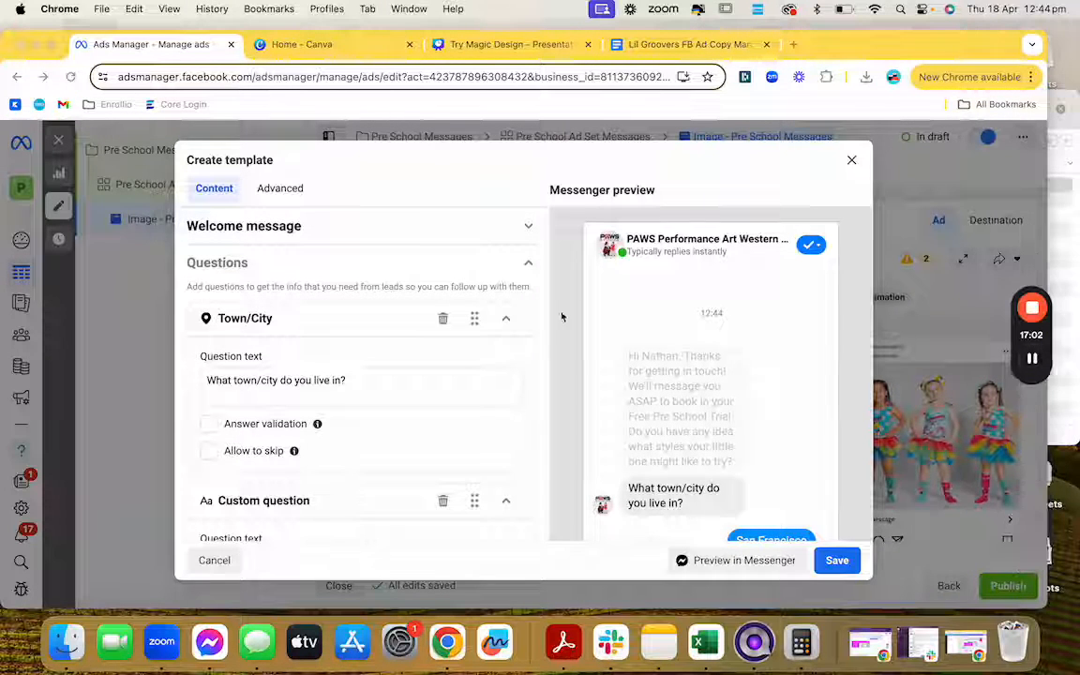
{"action": "scroll", "coordinate": [401, 343], "scroll_direction": "down", "scroll_amount": 1}
{"action": "scroll", "coordinate": [401, 343], "scroll_direction": "down", "scroll_amount": 1}
{"action": "scroll", "coordinate": [401, 343], "scroll_direction": "up", "scroll_amount": 1}
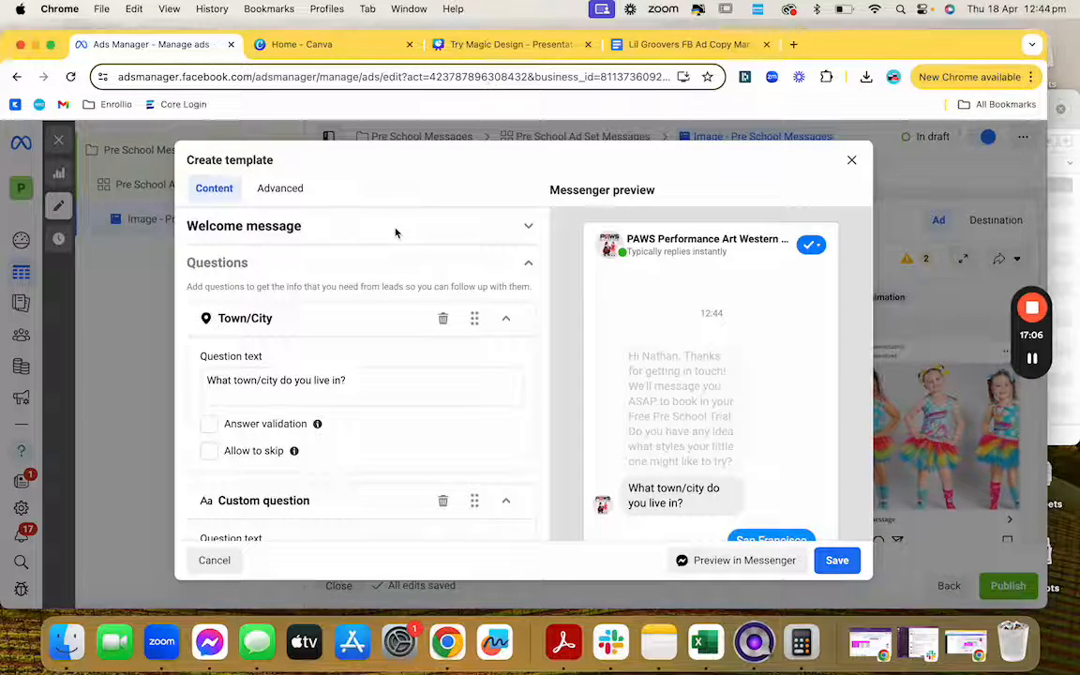
{"action": "left_click", "coordinate": [370, 233]}
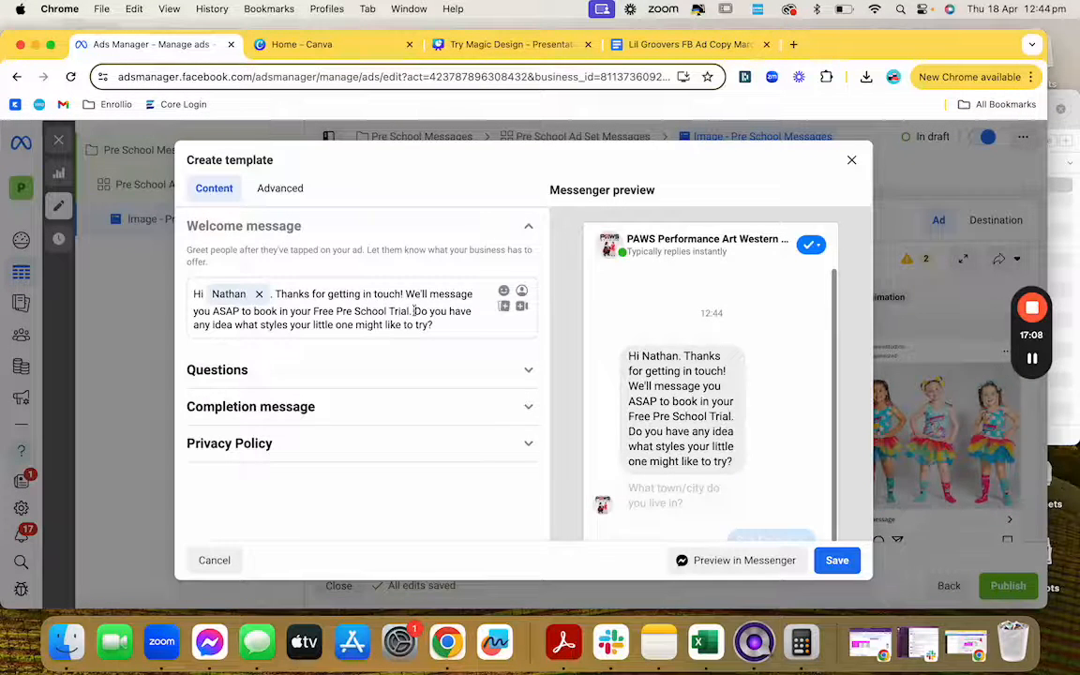
Step: Move the styles question out of the welcome message and into the custom question's text
{"action": "left_click_drag", "start_coordinate": [414, 310], "coordinate": [442, 329]}
{"action": "key", "text": "cmd+c"}
{"action": "key", "text": "BackSpace"}
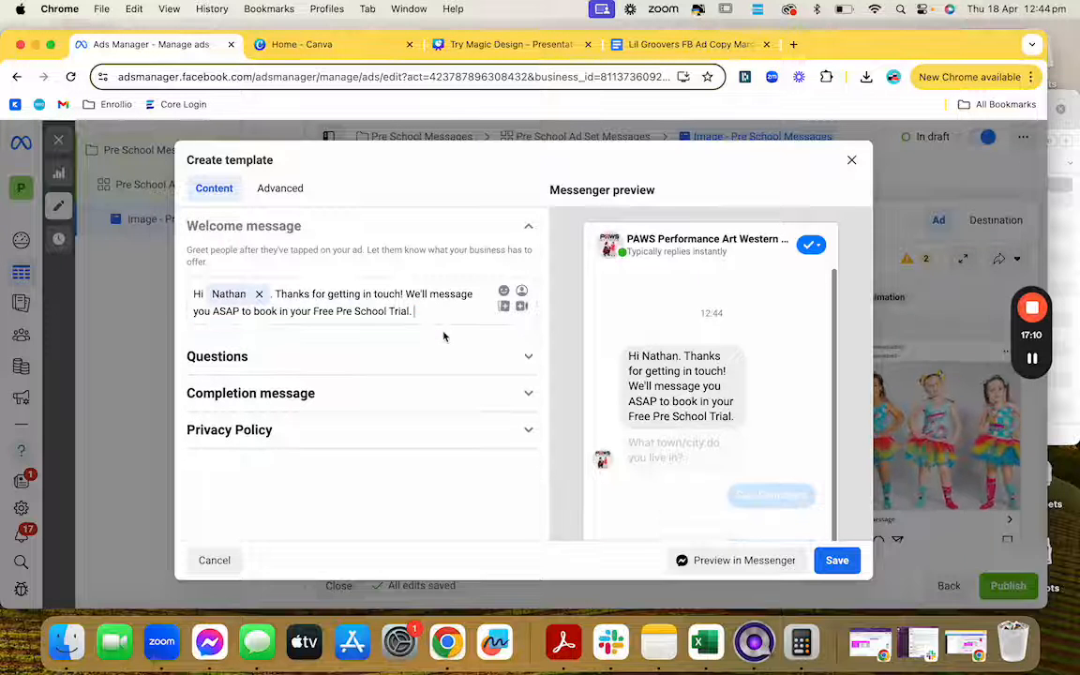
{"action": "scroll", "coordinate": [381, 347], "scroll_direction": "down", "scroll_amount": 2}
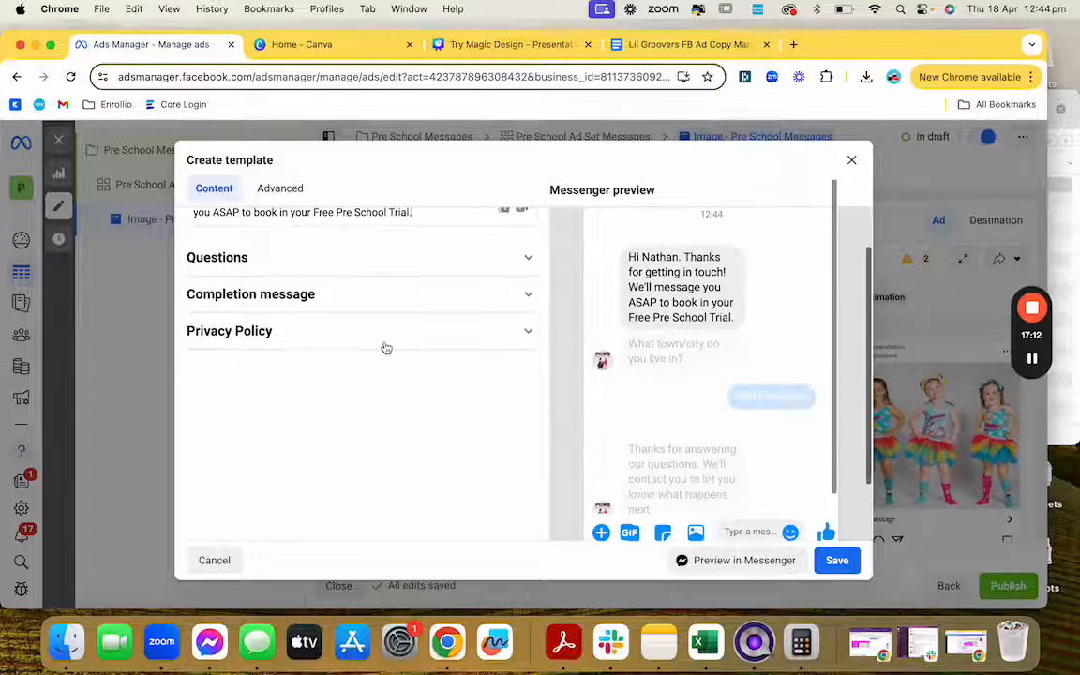
{"action": "left_click", "coordinate": [392, 273]}
{"action": "scroll", "coordinate": [392, 281], "scroll_direction": "down", "scroll_amount": 2}
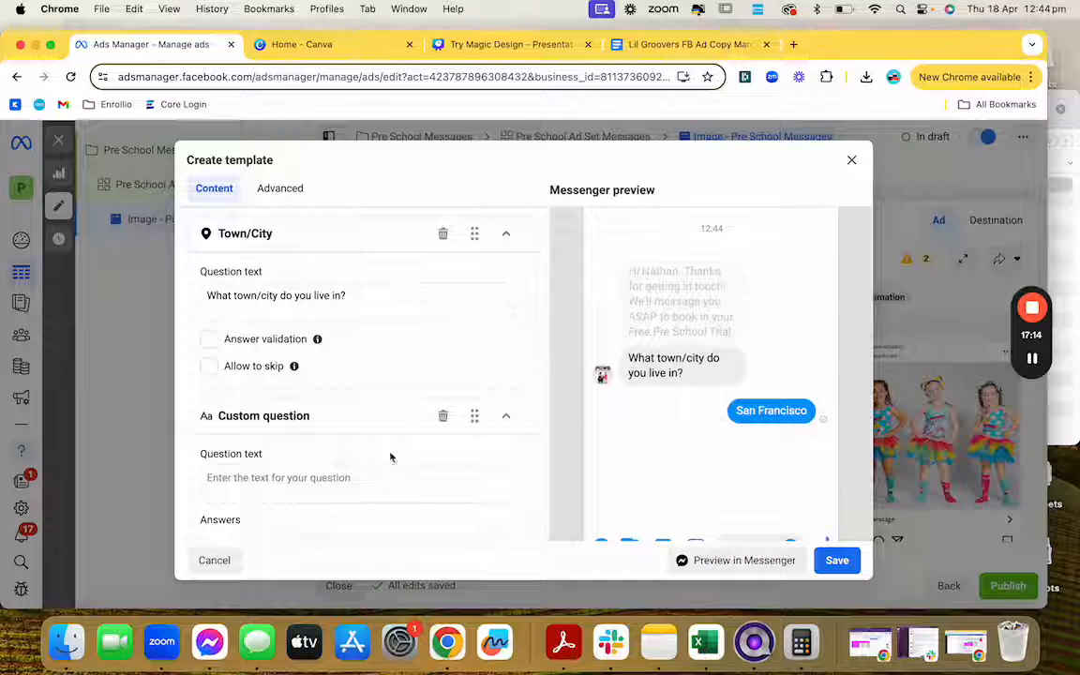
{"action": "left_click", "coordinate": [367, 489]}
{"action": "key", "text": "cmd+v"}
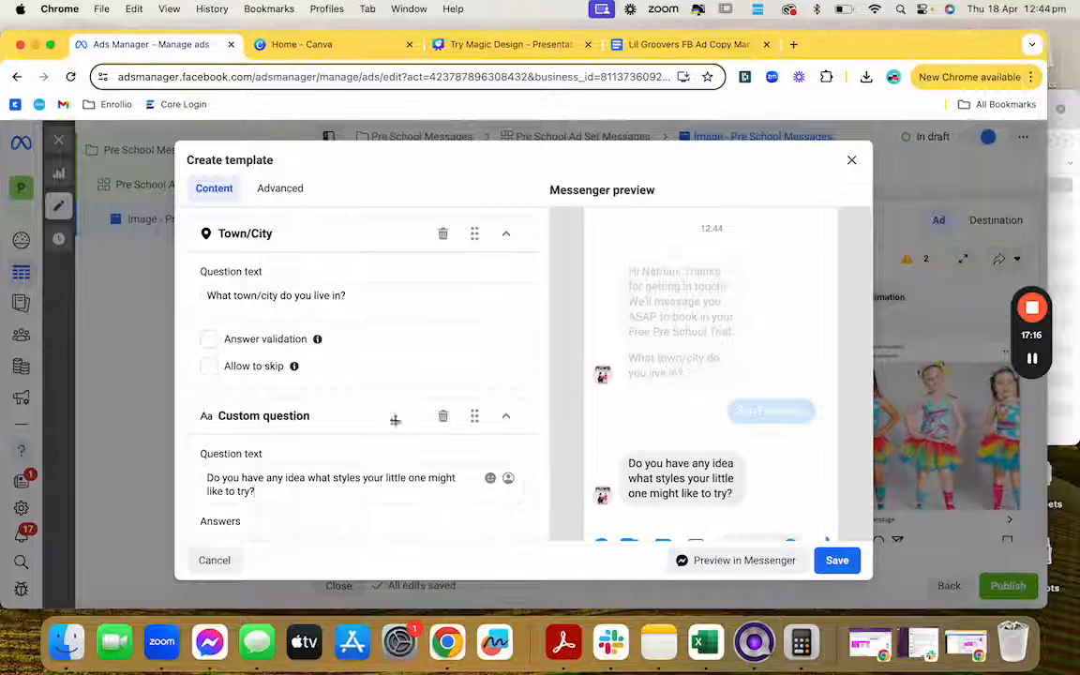
Step: Delete the Town/City question and review the completion message settings
{"action": "left_click", "coordinate": [443, 234]}
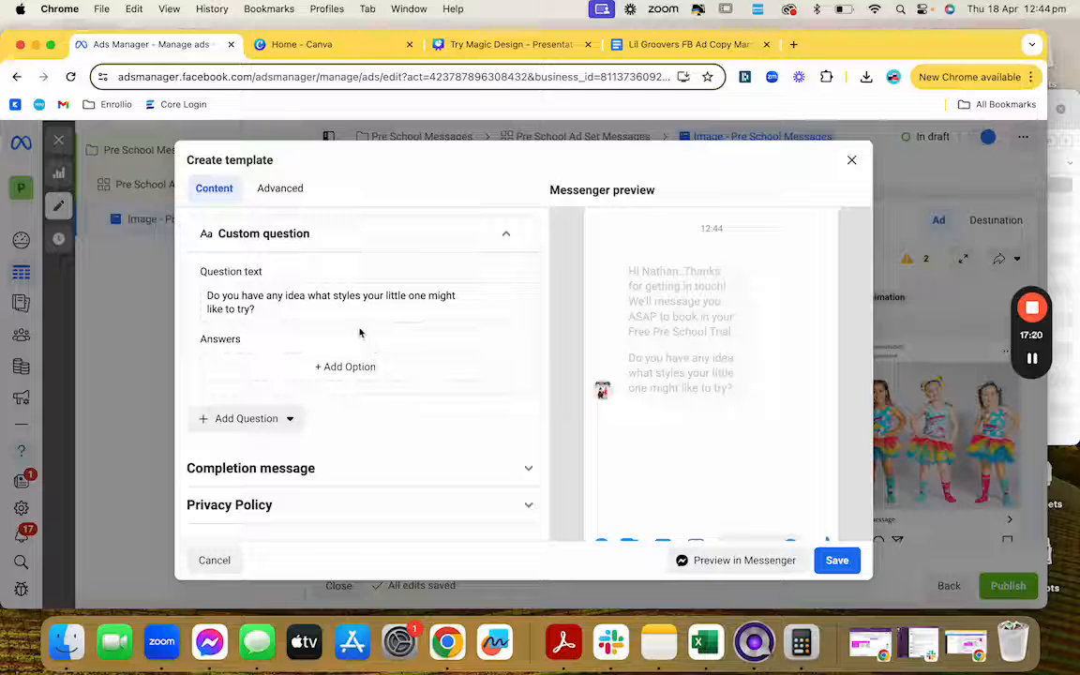
{"action": "scroll", "coordinate": [359, 333], "scroll_direction": "down", "scroll_amount": 1}
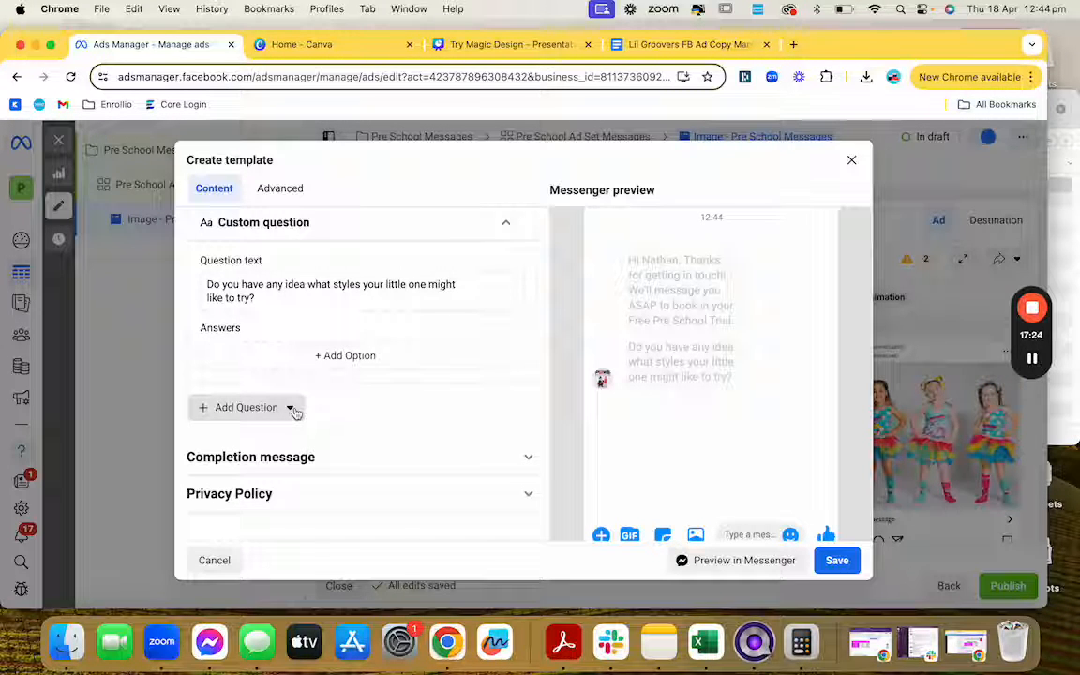
{"action": "scroll", "coordinate": [381, 345], "scroll_direction": "up", "scroll_amount": 3}
{"action": "scroll", "coordinate": [381, 345], "scroll_direction": "down", "scroll_amount": 4}
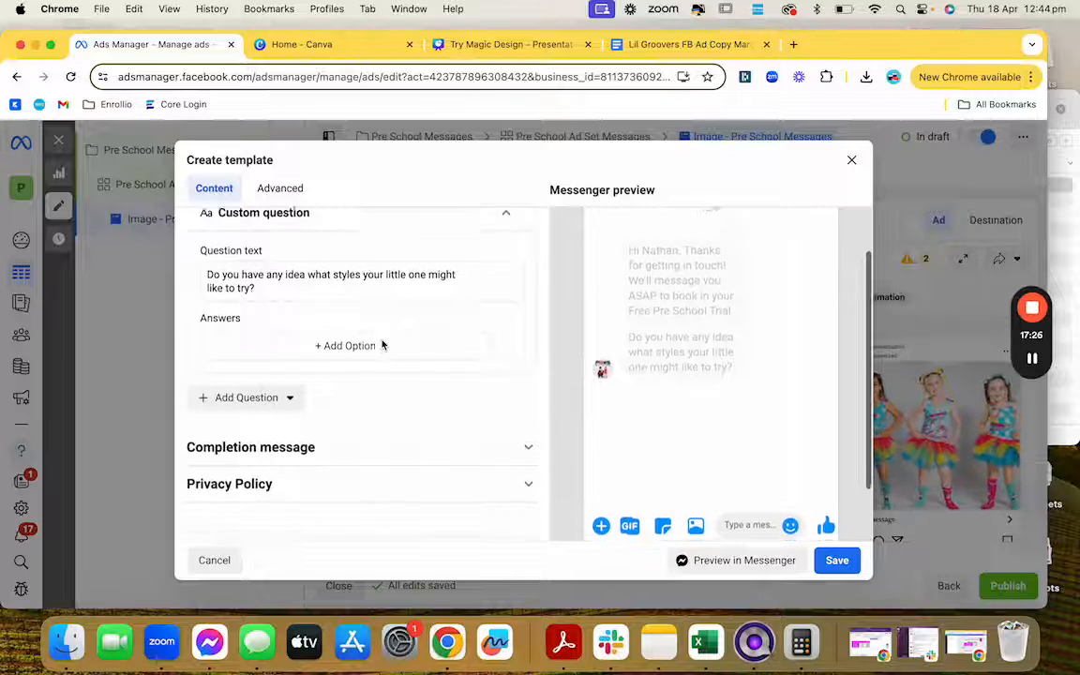
{"action": "scroll", "coordinate": [381, 345], "scroll_direction": "down", "scroll_amount": 3}
{"action": "left_click", "coordinate": [396, 411]}
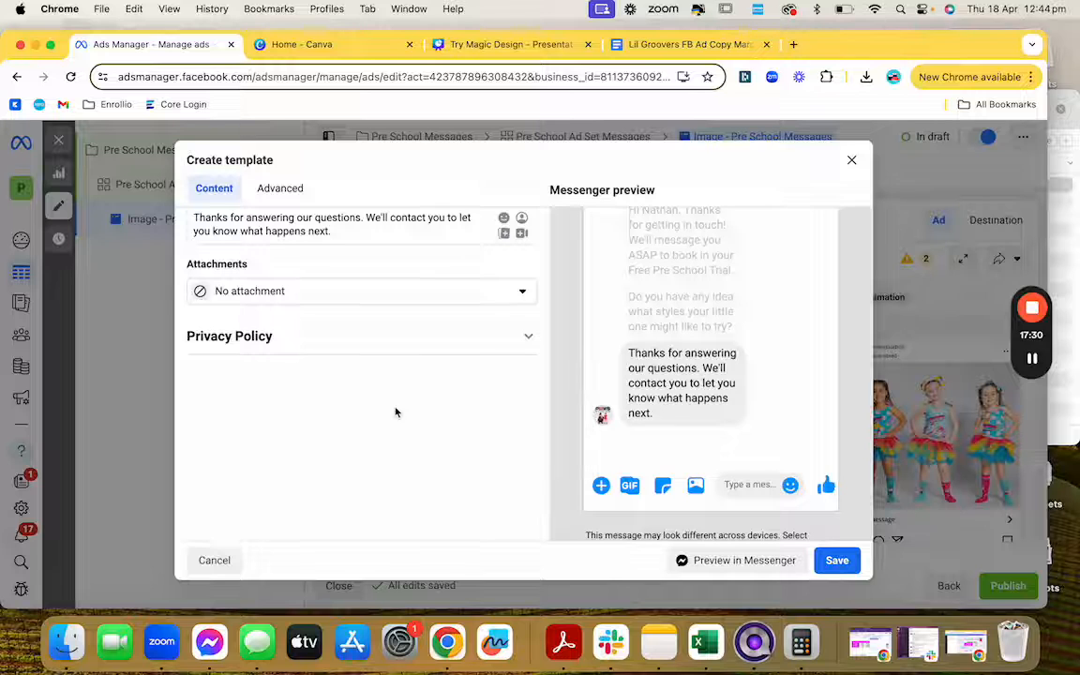
{"action": "scroll", "coordinate": [396, 413], "scroll_direction": "up", "scroll_amount": 4}
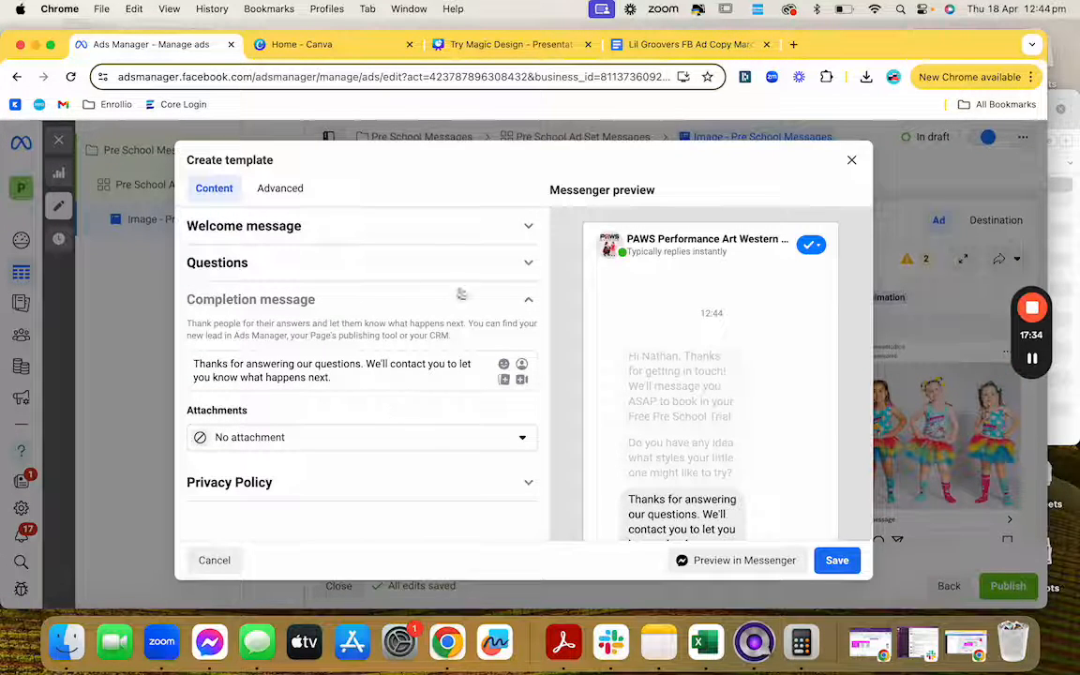
Step: Add a 'Yes' answer leading to Next question, then remove it so the styles question has no options
{"action": "left_click", "coordinate": [498, 270]}
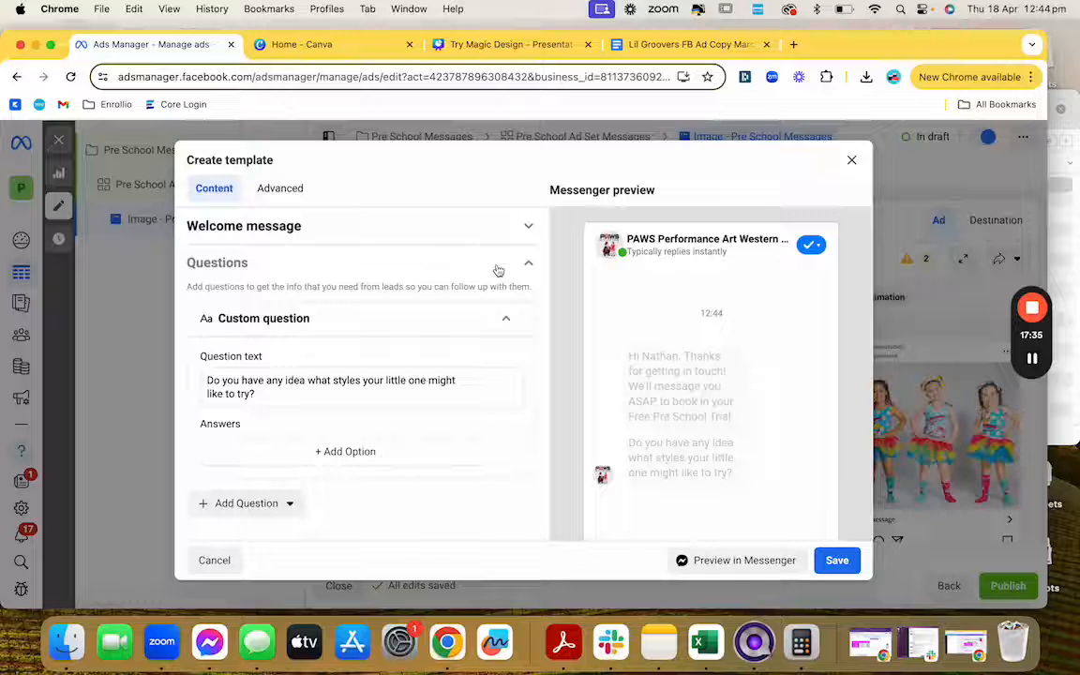
{"action": "left_click", "coordinate": [324, 451]}
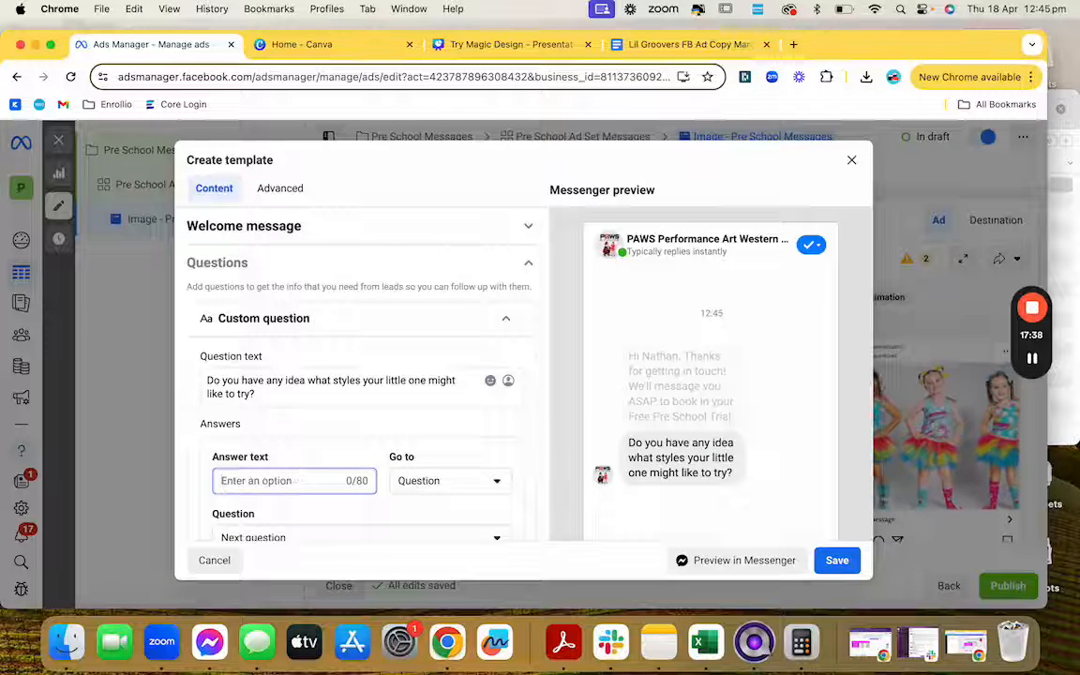
{"action": "type", "text": "Yes"}
{"action": "scroll", "coordinate": [307, 457], "scroll_direction": "down", "scroll_amount": 2}
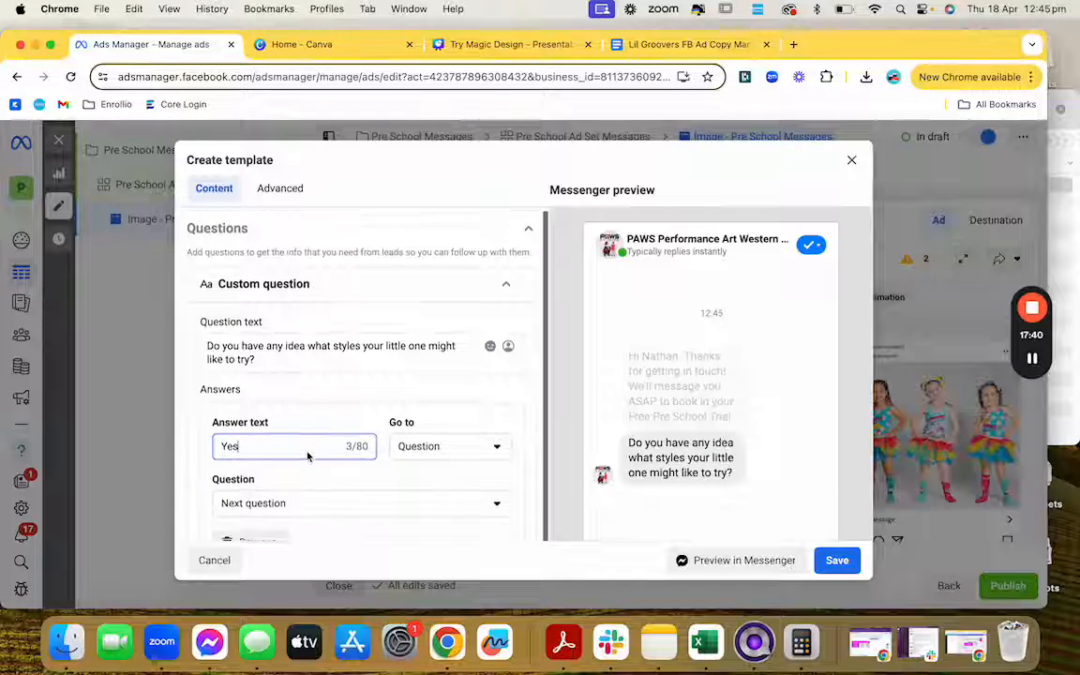
{"action": "scroll", "coordinate": [308, 456], "scroll_direction": "down", "scroll_amount": 2}
{"action": "left_click", "coordinate": [303, 459]}
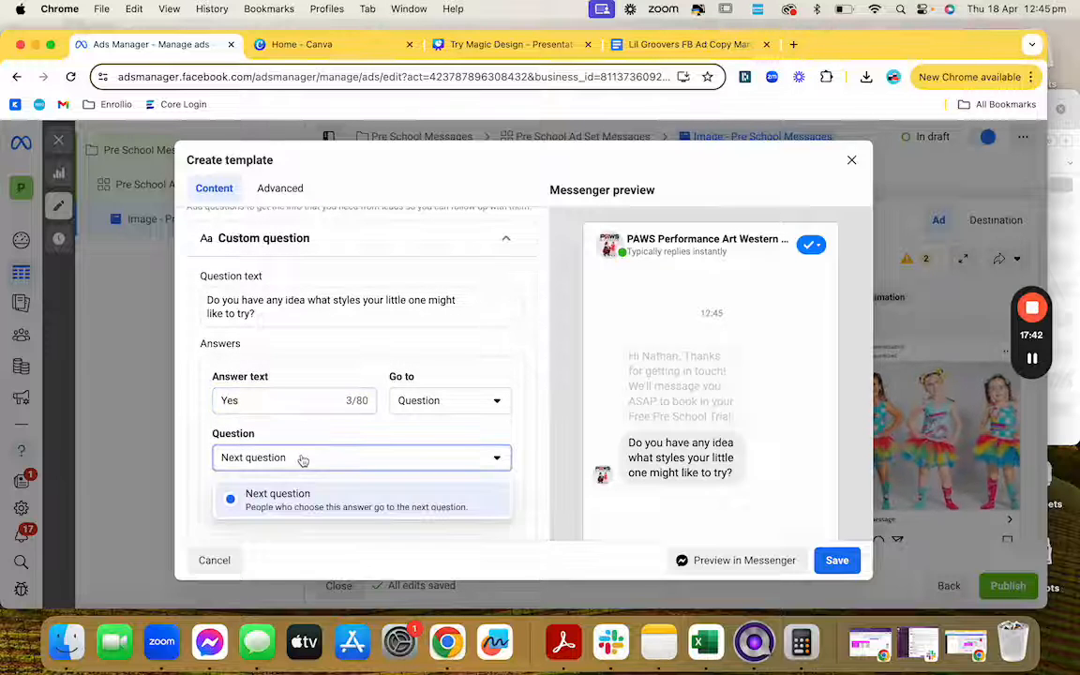
{"action": "left_click", "coordinate": [281, 499]}
{"action": "left_click", "coordinate": [248, 494]}
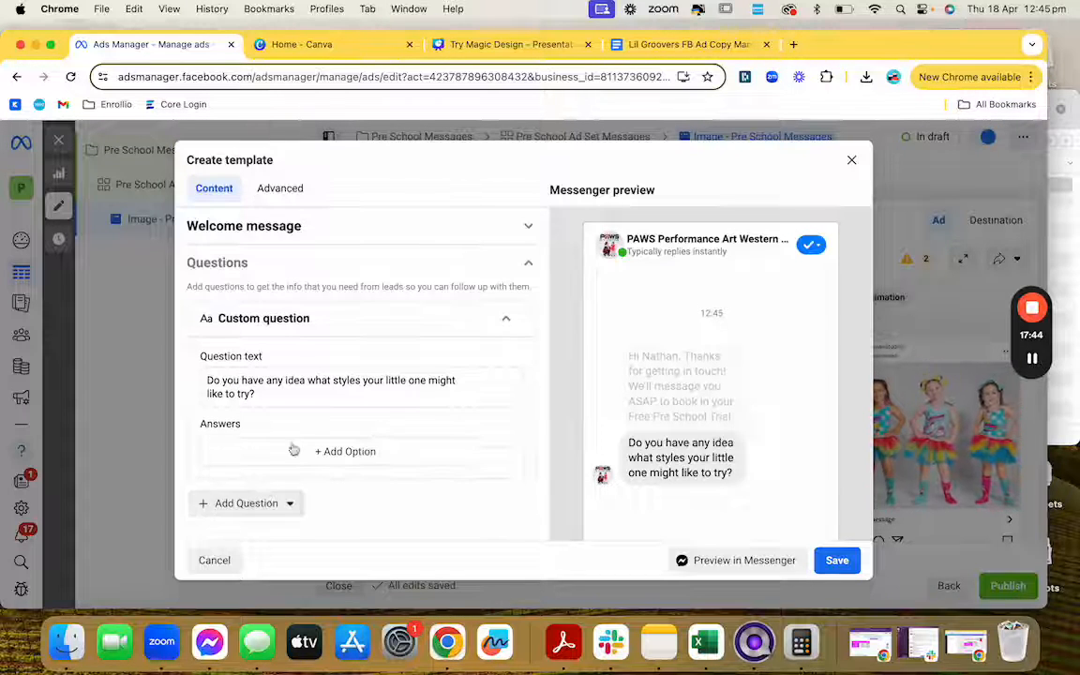
{"action": "scroll", "coordinate": [413, 457], "scroll_direction": "down", "scroll_amount": 5}
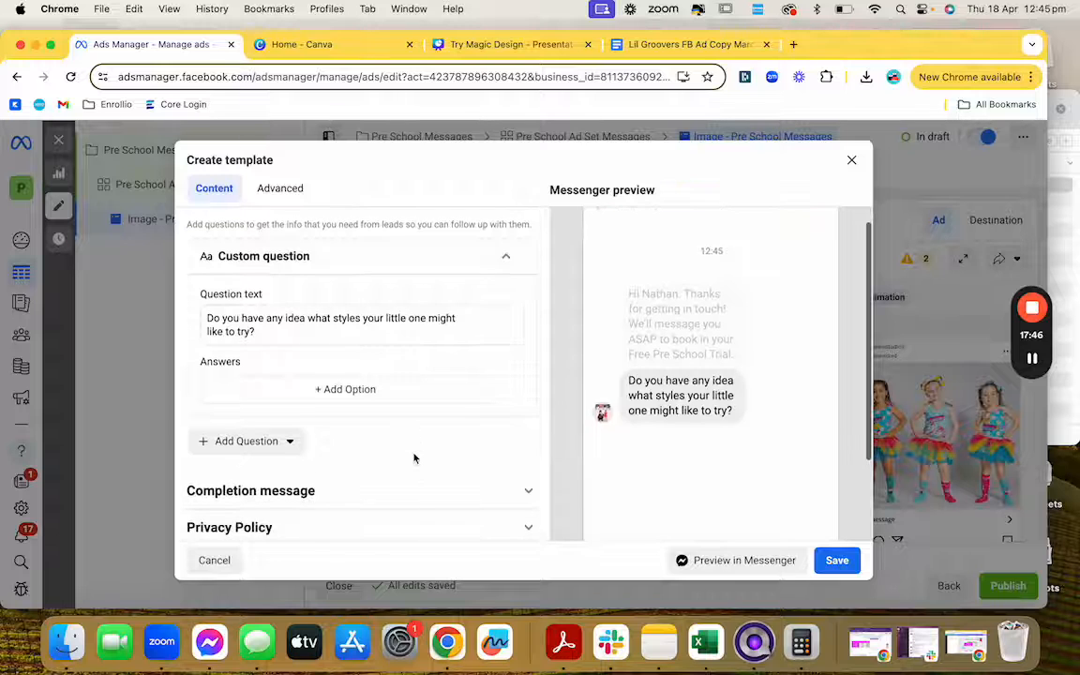
{"action": "scroll", "coordinate": [411, 454], "scroll_direction": "down", "scroll_amount": 1}
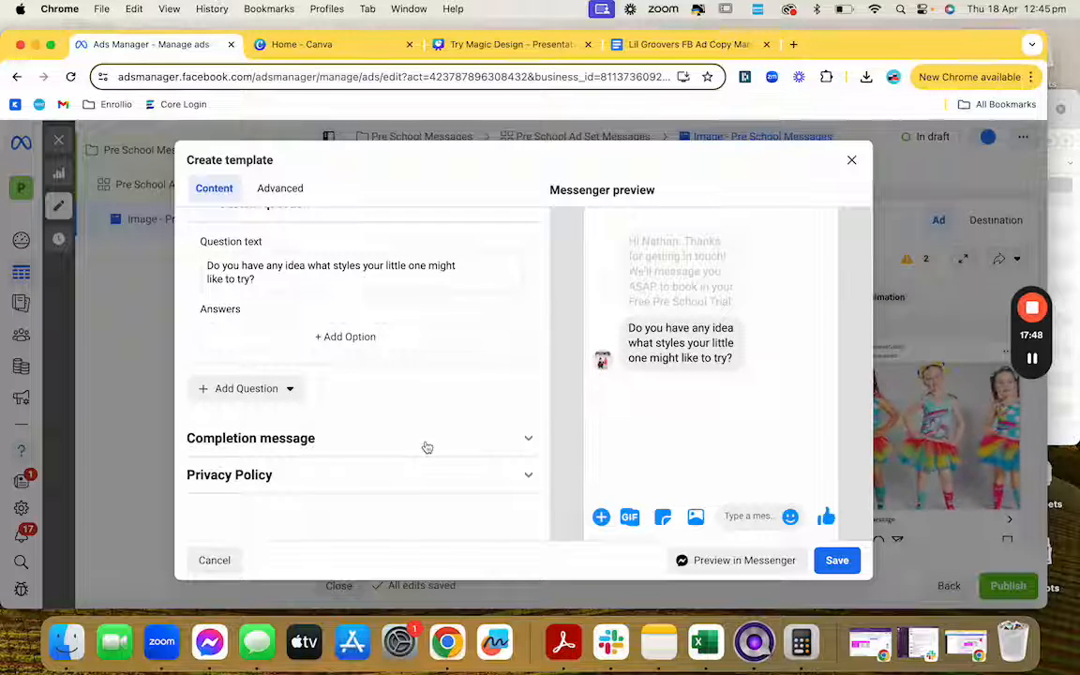
Step: Clear the default completion message text
{"action": "left_click", "coordinate": [426, 447]}
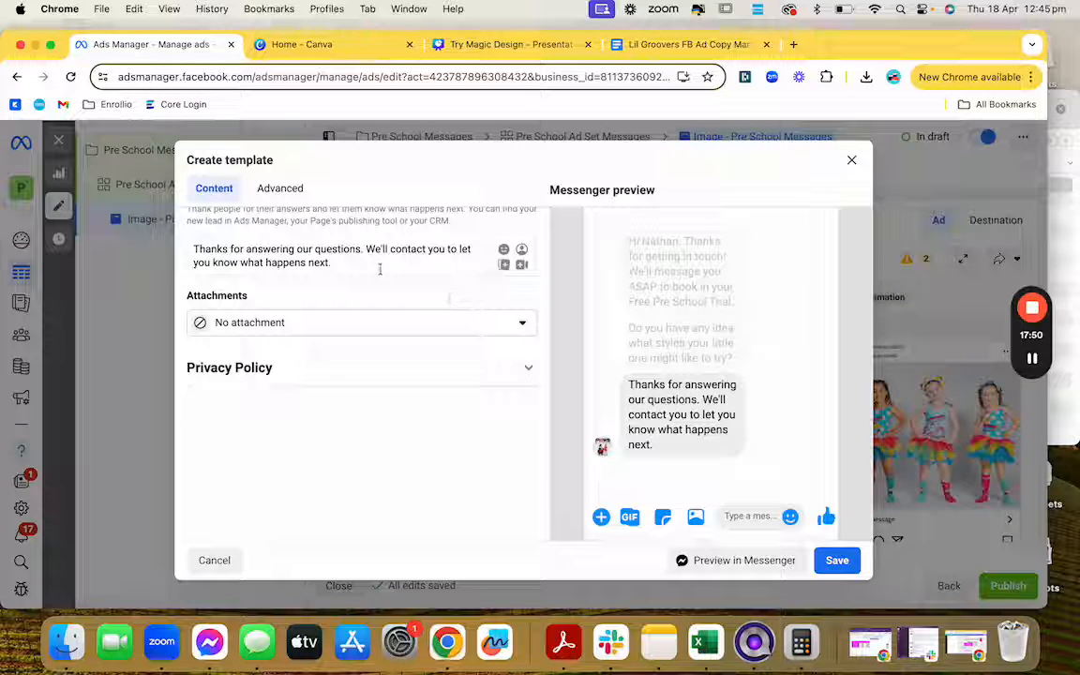
{"action": "left_click_drag", "start_coordinate": [361, 265], "coordinate": [190, 241]}
{"action": "key", "text": "BackSpace"}
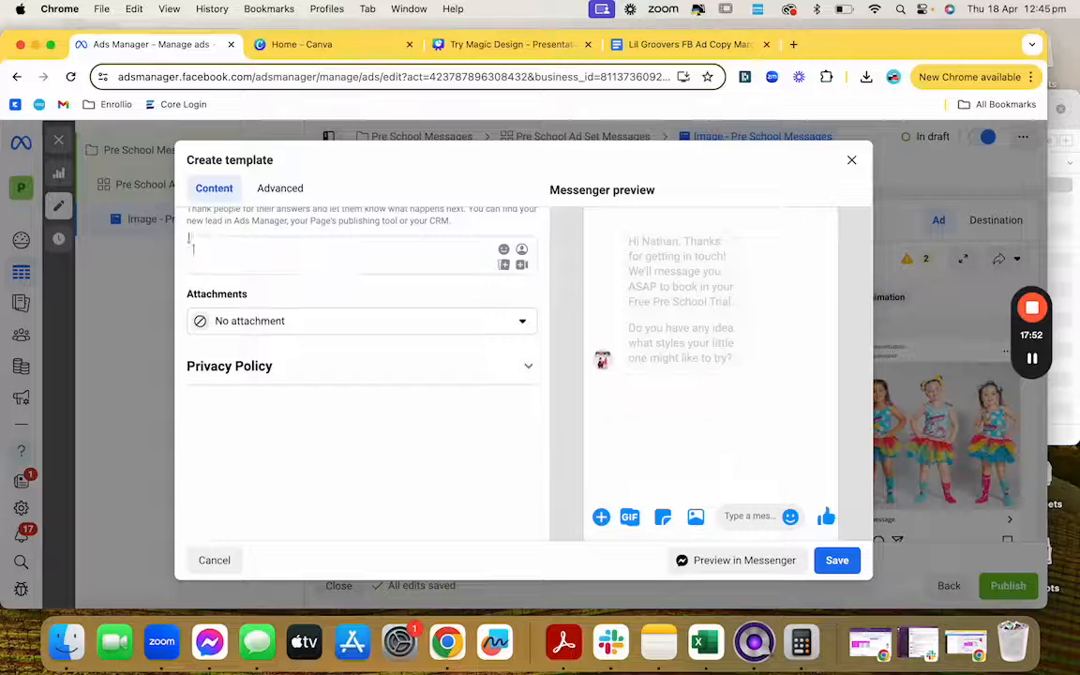
{"action": "scroll", "coordinate": [281, 272], "scroll_direction": "up", "scroll_amount": 2}
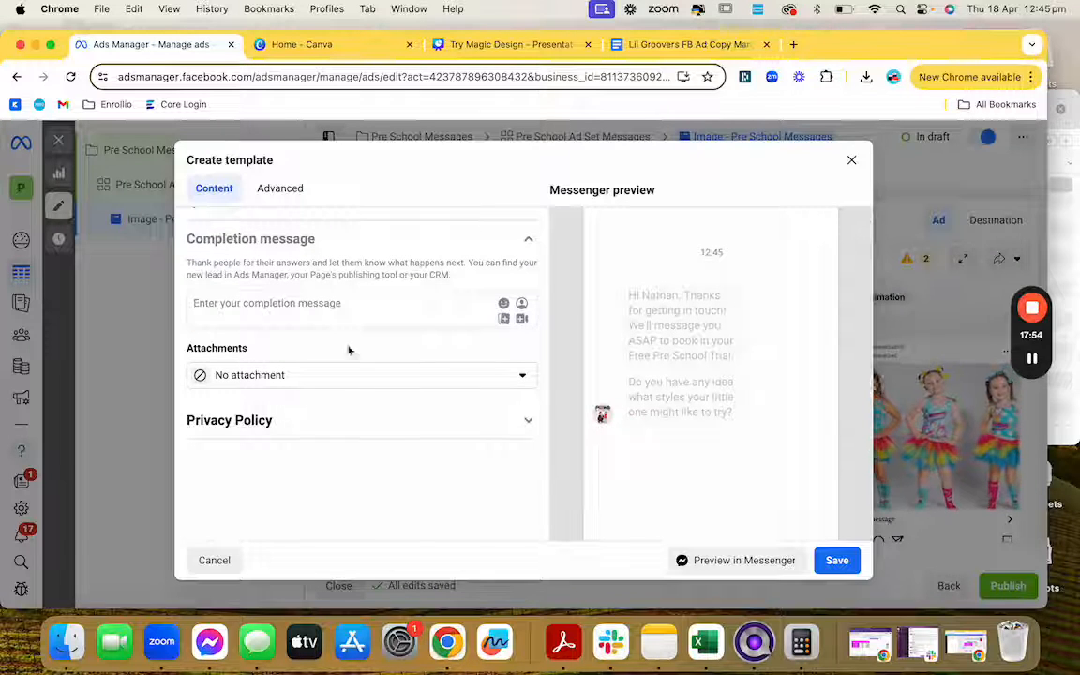
{"action": "left_click", "coordinate": [341, 430]}
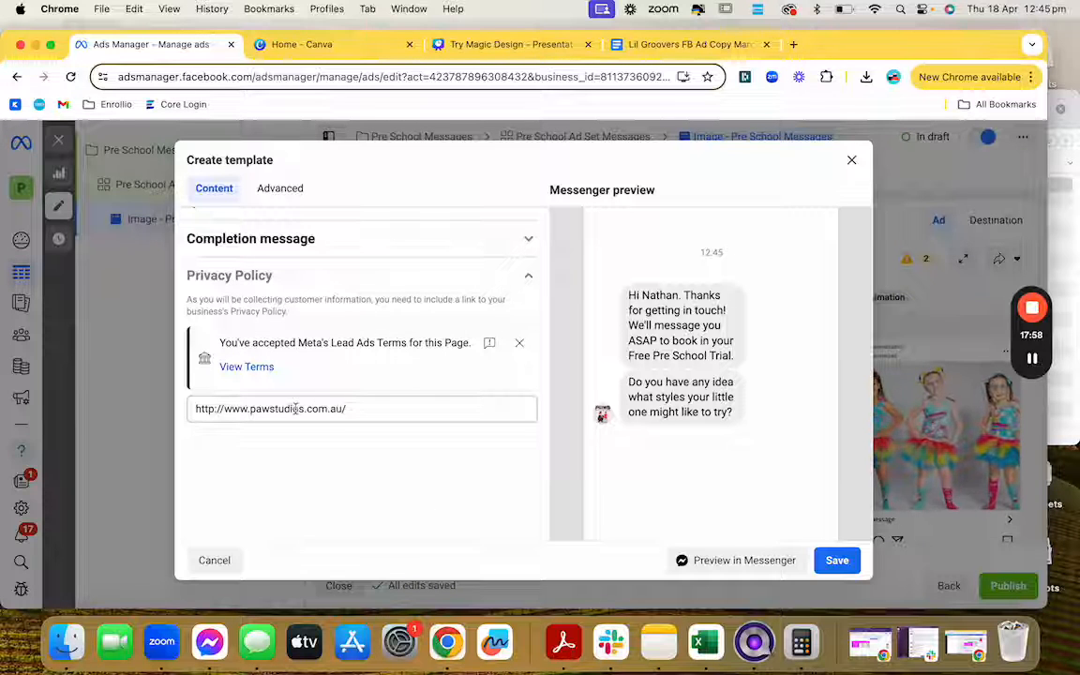
{"action": "left_click", "coordinate": [836, 559]}
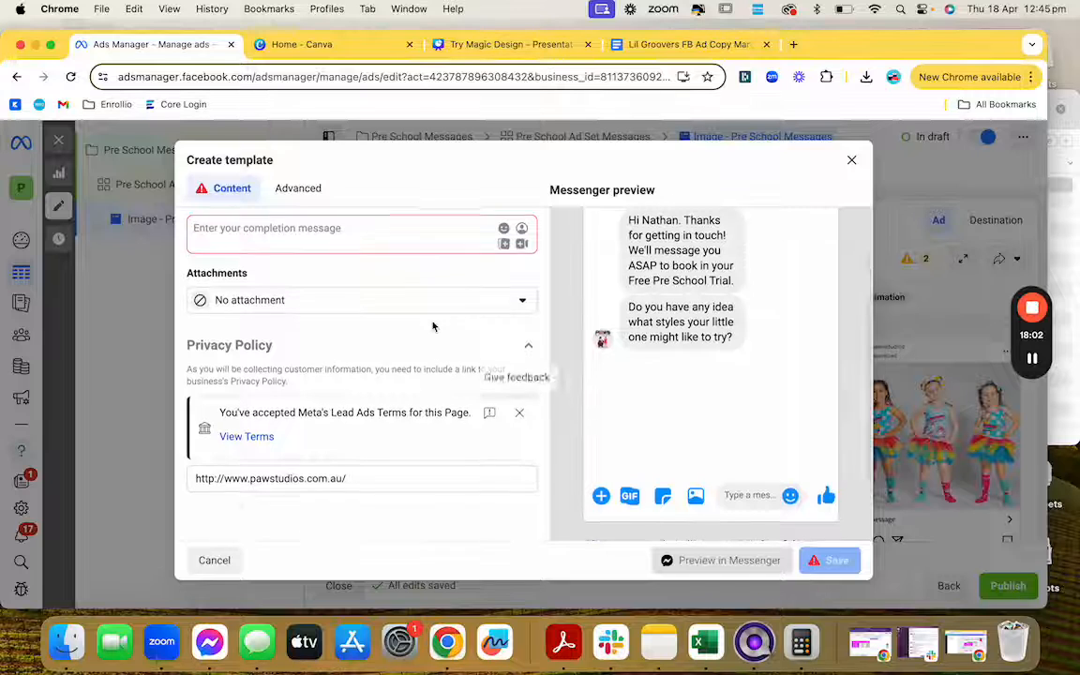
{"action": "scroll", "coordinate": [389, 291], "scroll_direction": "up", "scroll_amount": 1}
Step: Write 'Thanks! We'll be in touch soon' with a grinning emoji and save the template
{"action": "left_click", "coordinate": [325, 271]}
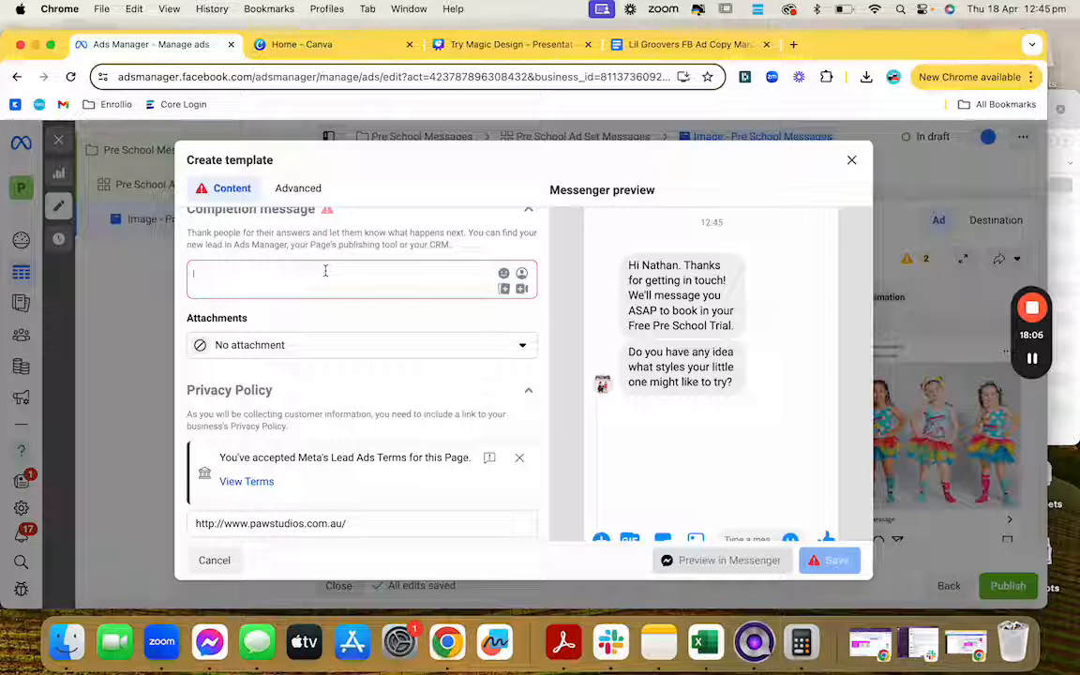
{"action": "type", "text": "Thanks!"}
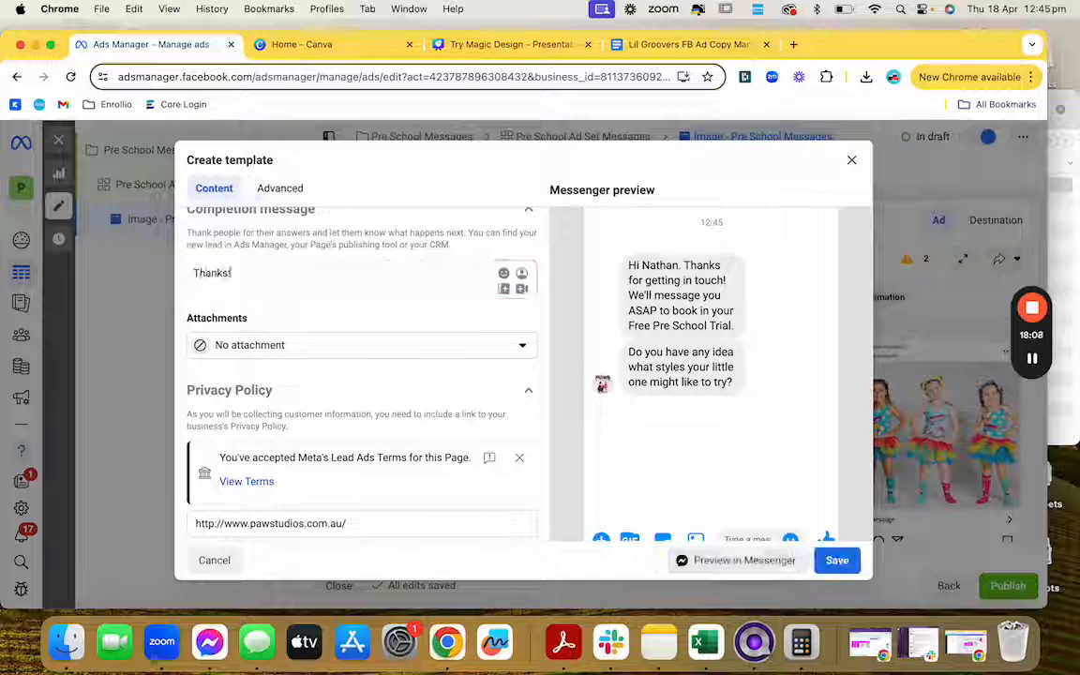
{"action": "type", "text": " We'll "}
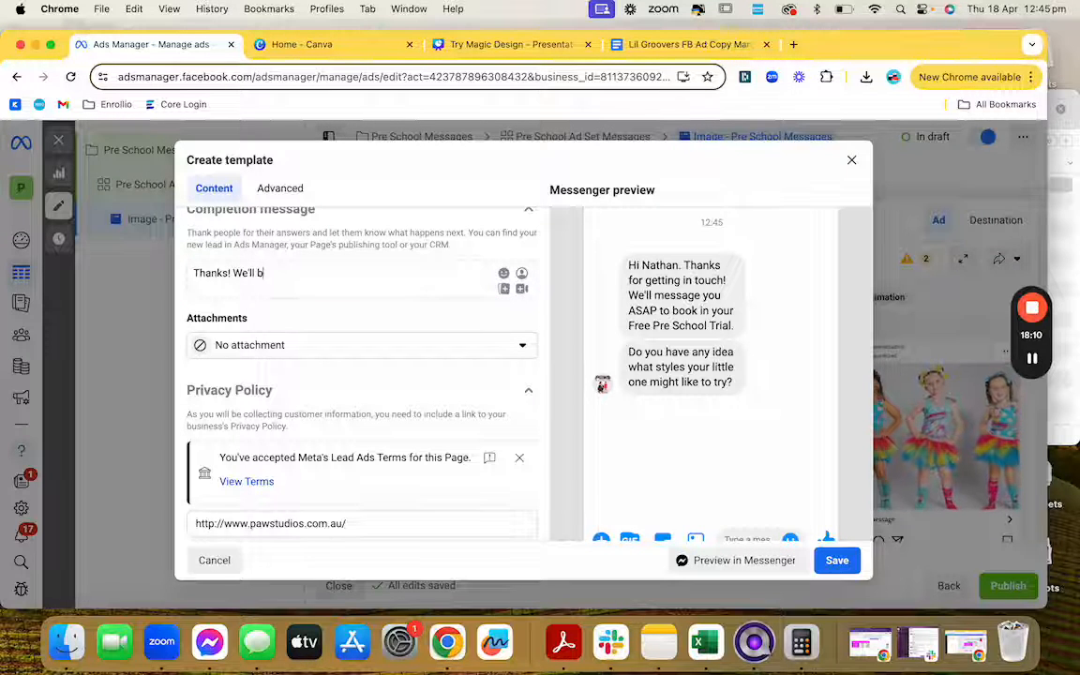
{"action": "type", "text": "be in touch soon"}
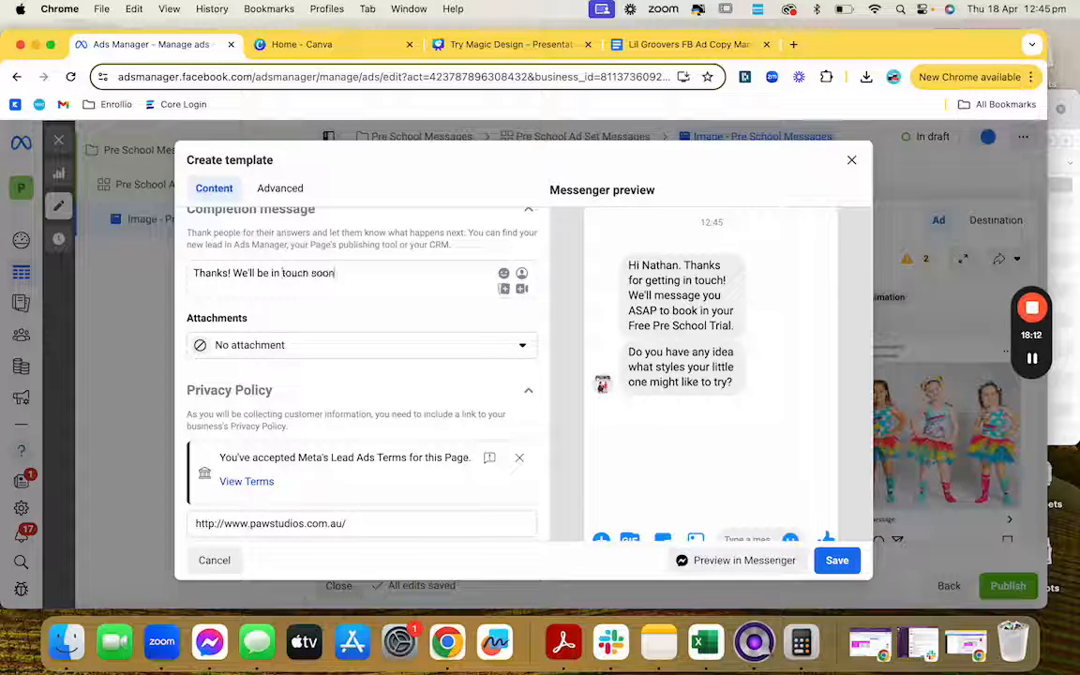
{"action": "left_click", "coordinate": [503, 274]}
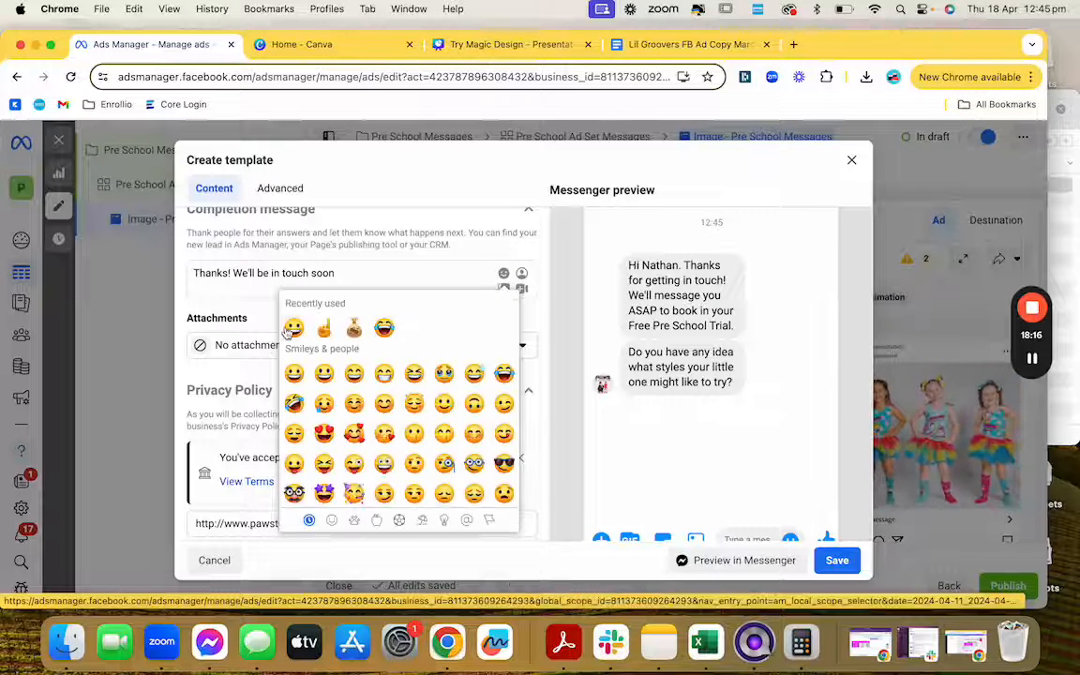
{"action": "left_click", "coordinate": [292, 328]}
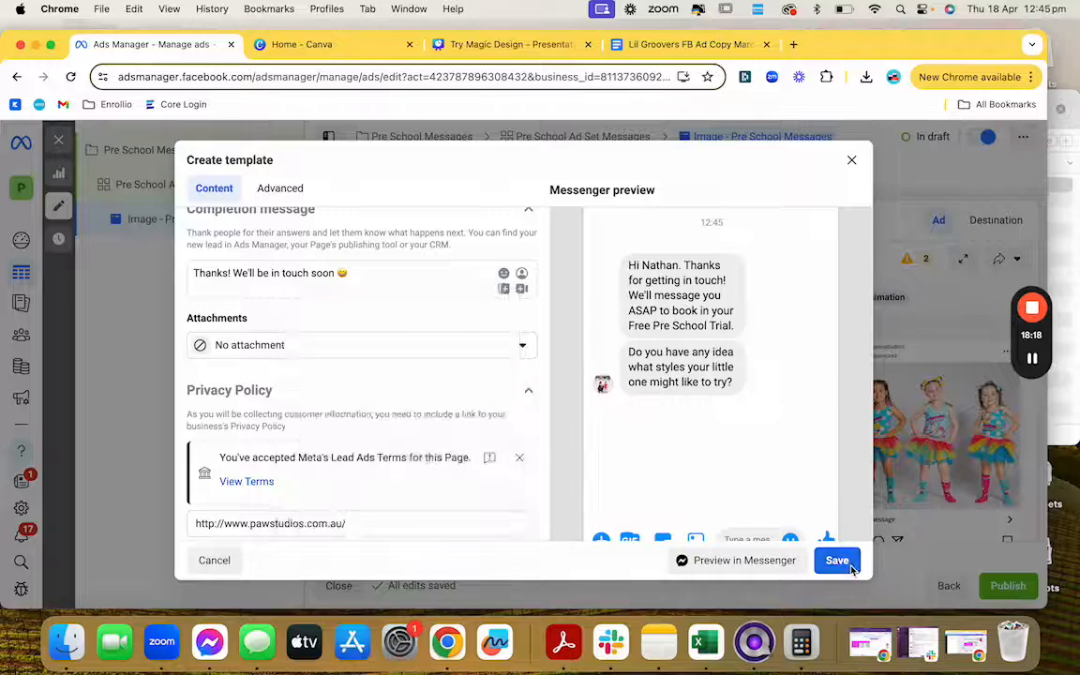
{"action": "left_click", "coordinate": [837, 561]}
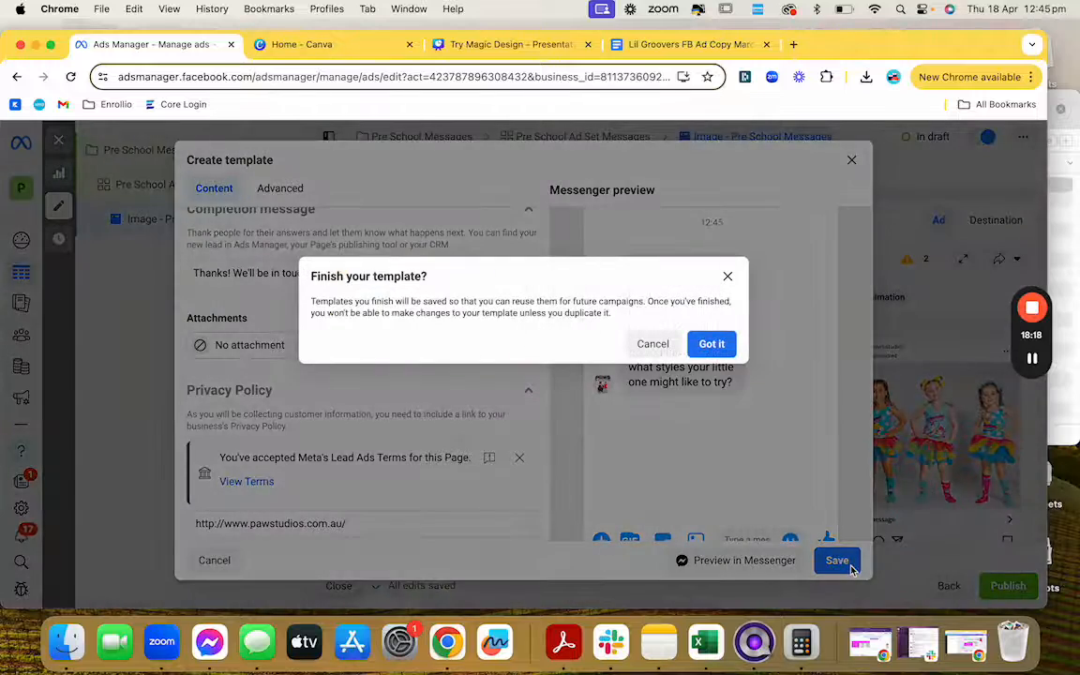
{"action": "left_click", "coordinate": [711, 344]}
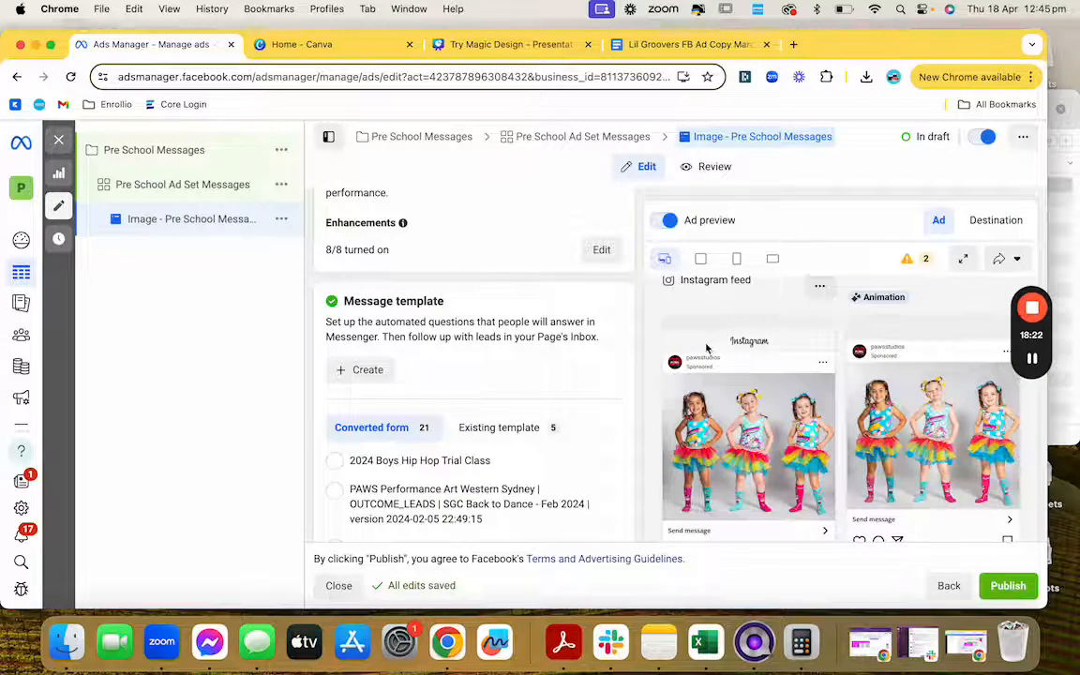
Step: Check that Automated chat 18/04/2024 is the template, then quickly duplicate the Image - Pre School Messages ad
{"action": "scroll", "coordinate": [417, 375], "scroll_direction": "up", "scroll_amount": 15}
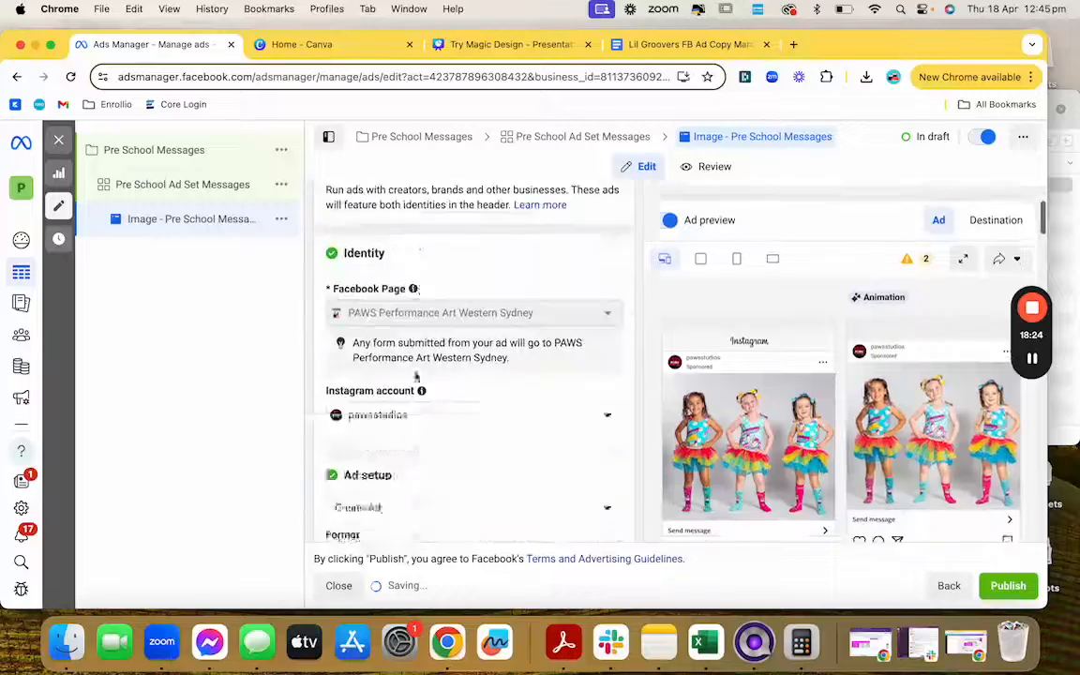
{"action": "scroll", "coordinate": [416, 375], "scroll_direction": "down", "scroll_amount": 15}
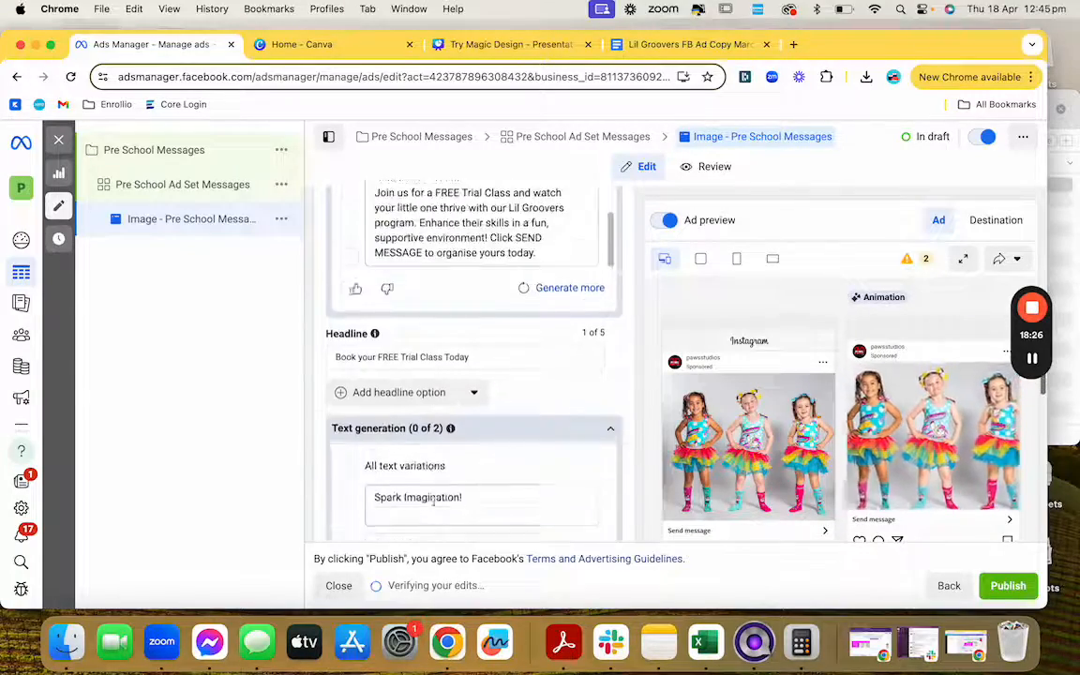
{"action": "scroll", "coordinate": [433, 503], "scroll_direction": "down", "scroll_amount": 10}
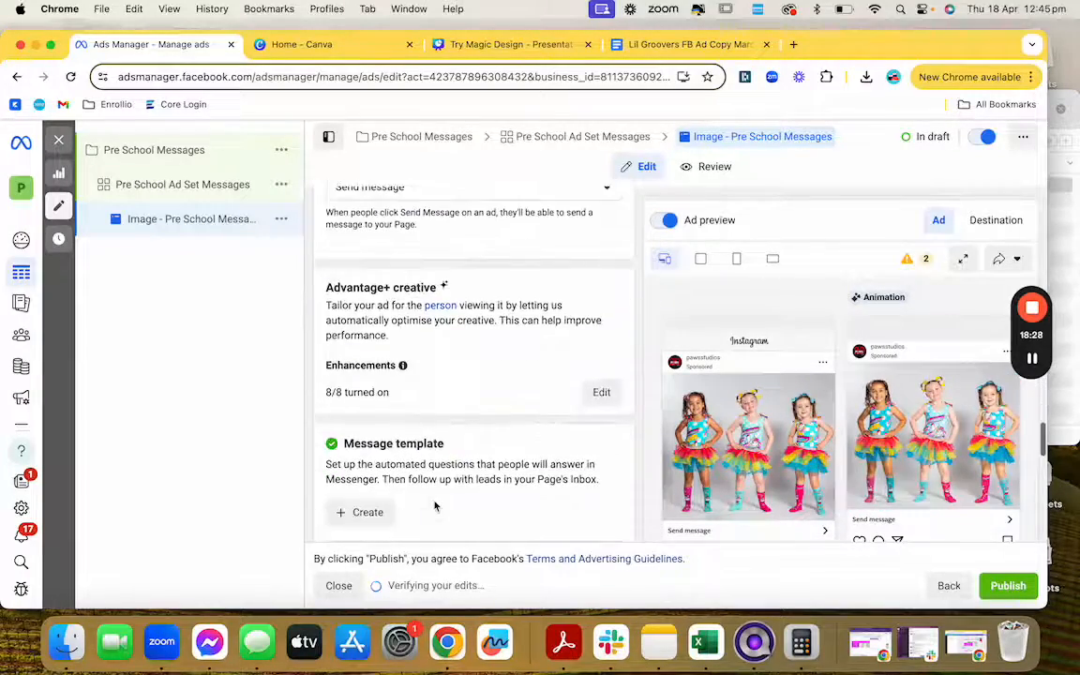
{"action": "scroll", "coordinate": [434, 507], "scroll_direction": "down", "scroll_amount": 6}
{"action": "scroll", "coordinate": [434, 507], "scroll_direction": "up", "scroll_amount": 1}
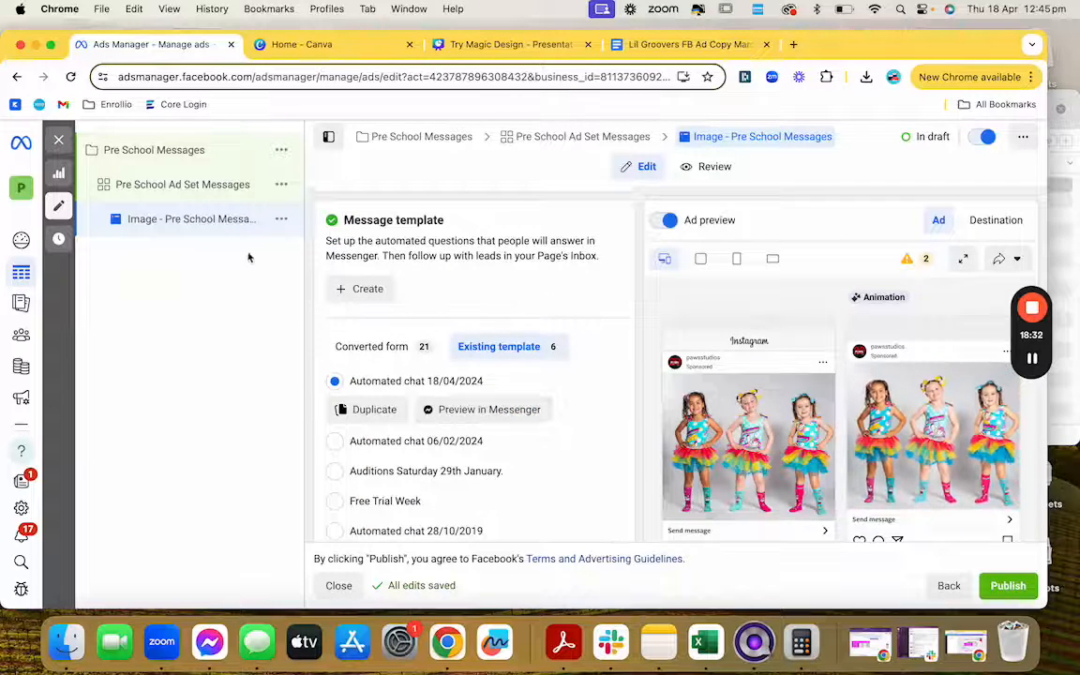
{"action": "left_click", "coordinate": [281, 218]}
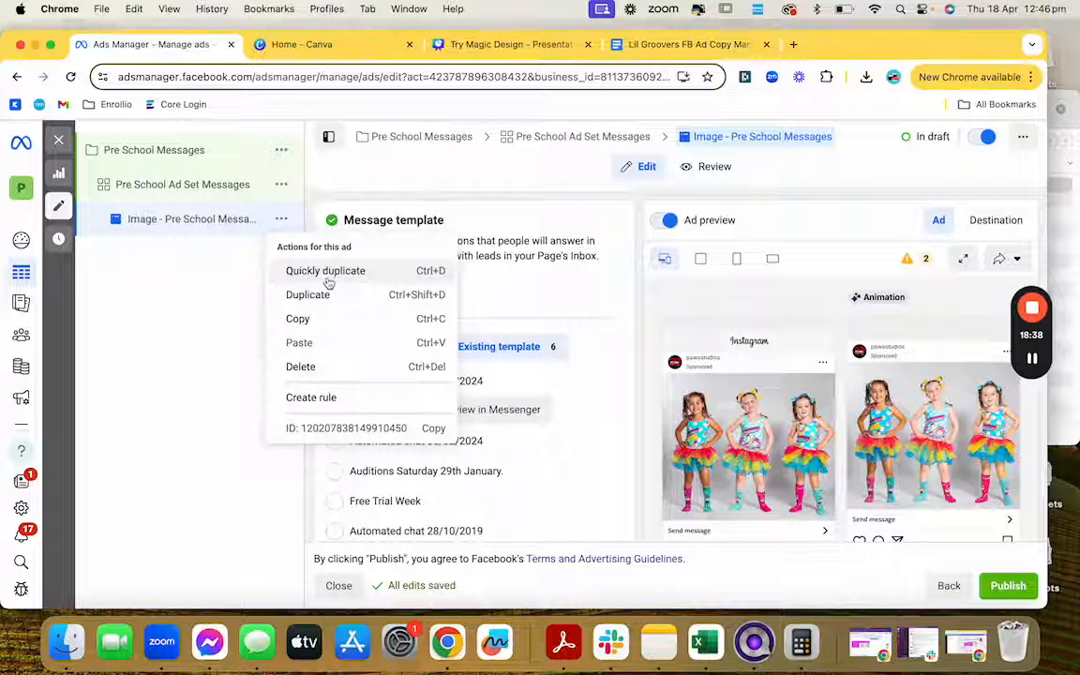
{"action": "left_click", "coordinate": [329, 274]}
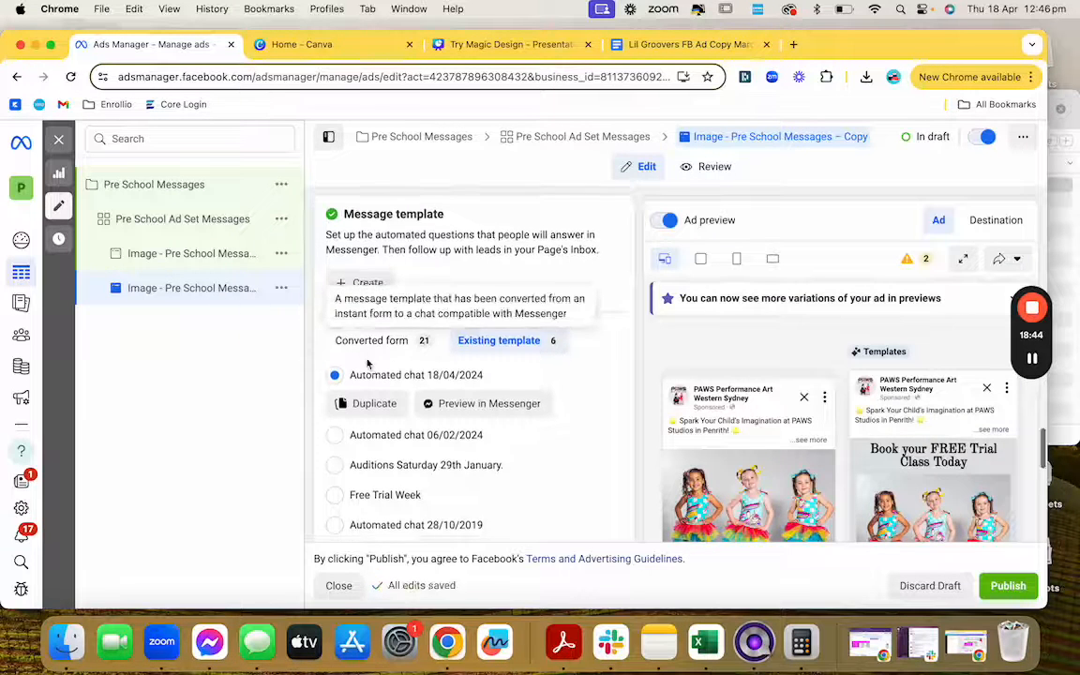
Step: Swap the copy's media for an uploaded Lil Groovers Promo Vid.mov and continue to trimming
{"action": "scroll", "coordinate": [366, 361], "scroll_direction": "up", "scroll_amount": 10}
{"action": "scroll", "coordinate": [367, 362], "scroll_direction": "up", "scroll_amount": 15}
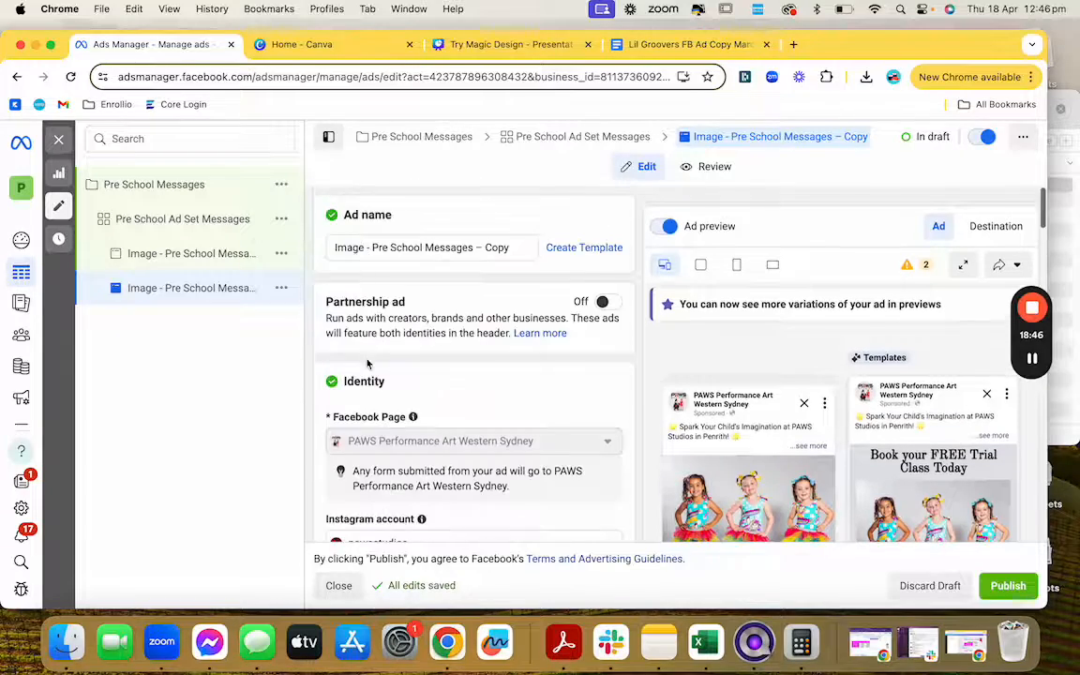
{"action": "scroll", "coordinate": [367, 363], "scroll_direction": "down", "scroll_amount": 8}
{"action": "scroll", "coordinate": [368, 364], "scroll_direction": "down", "scroll_amount": 1}
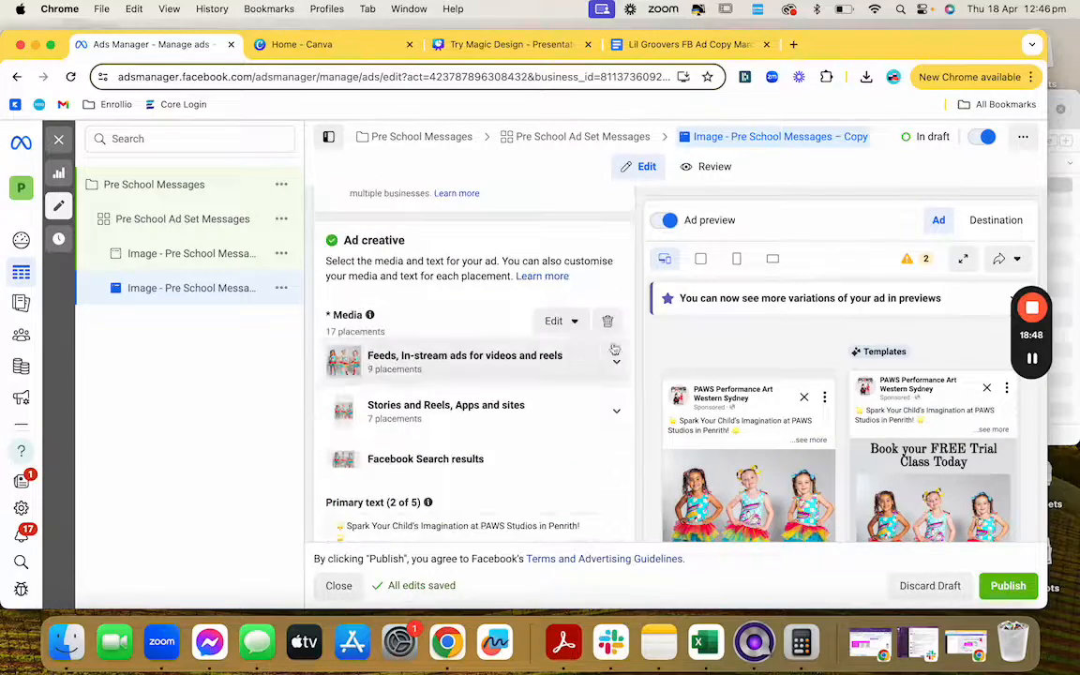
{"action": "left_click", "coordinate": [608, 323]}
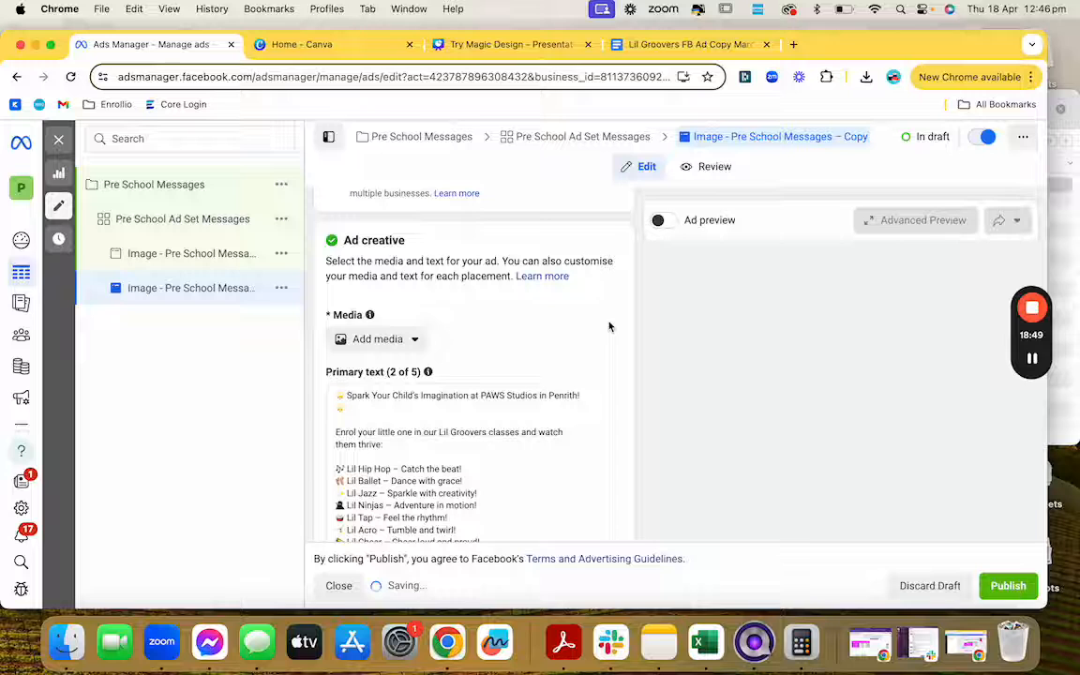
{"action": "left_click", "coordinate": [412, 339]}
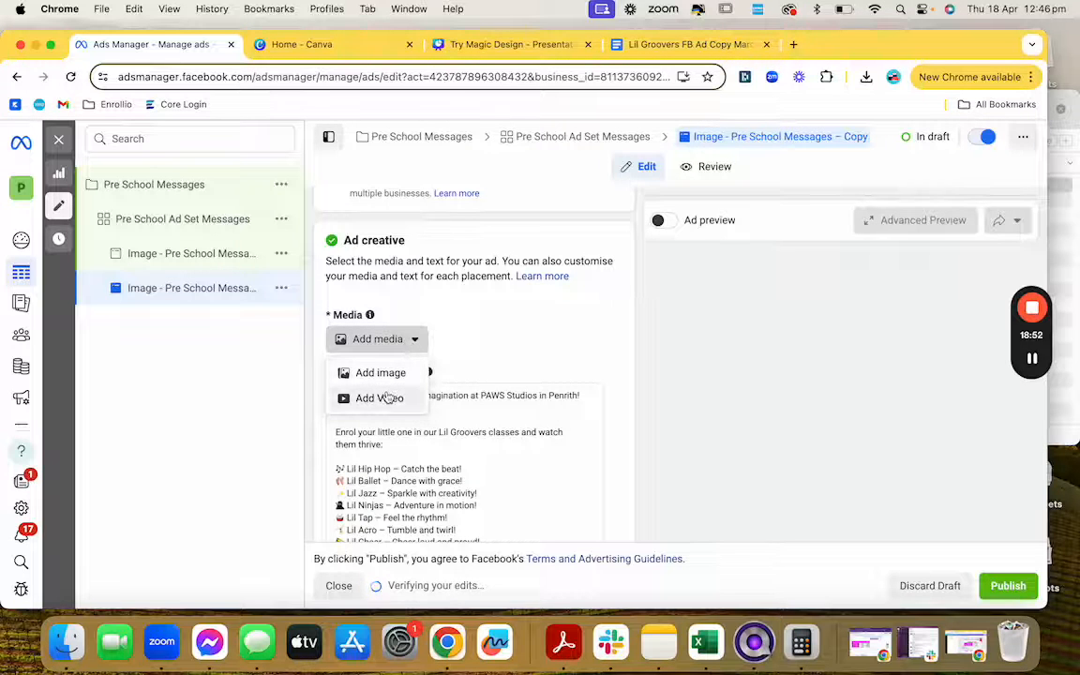
{"action": "left_click", "coordinate": [388, 400]}
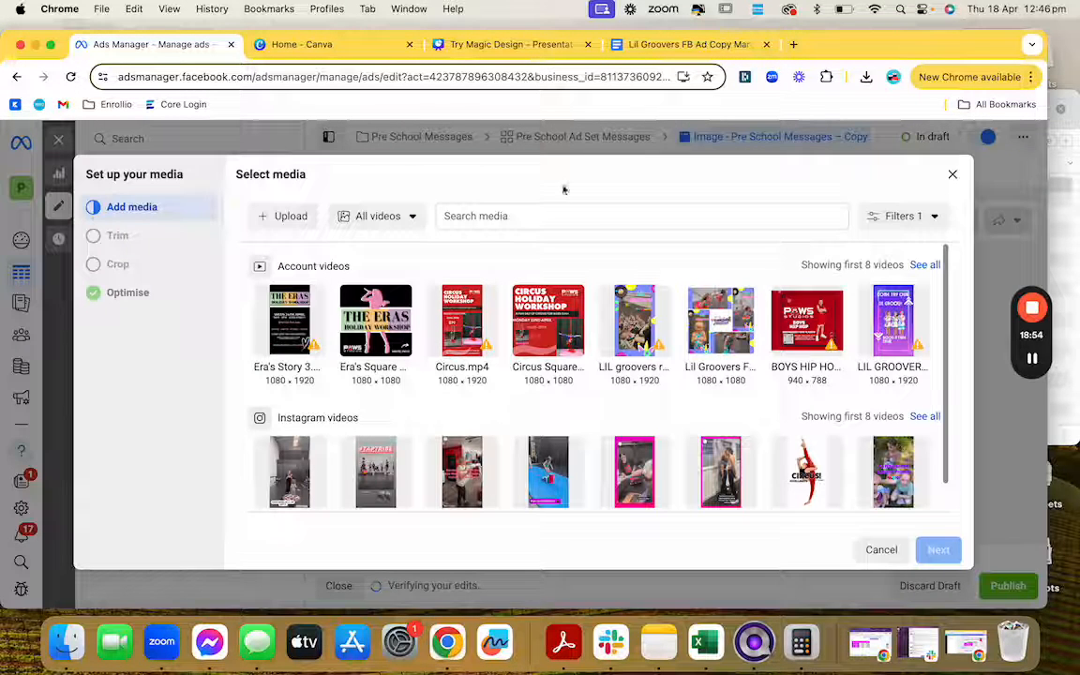
{"action": "left_click", "coordinate": [285, 215]}
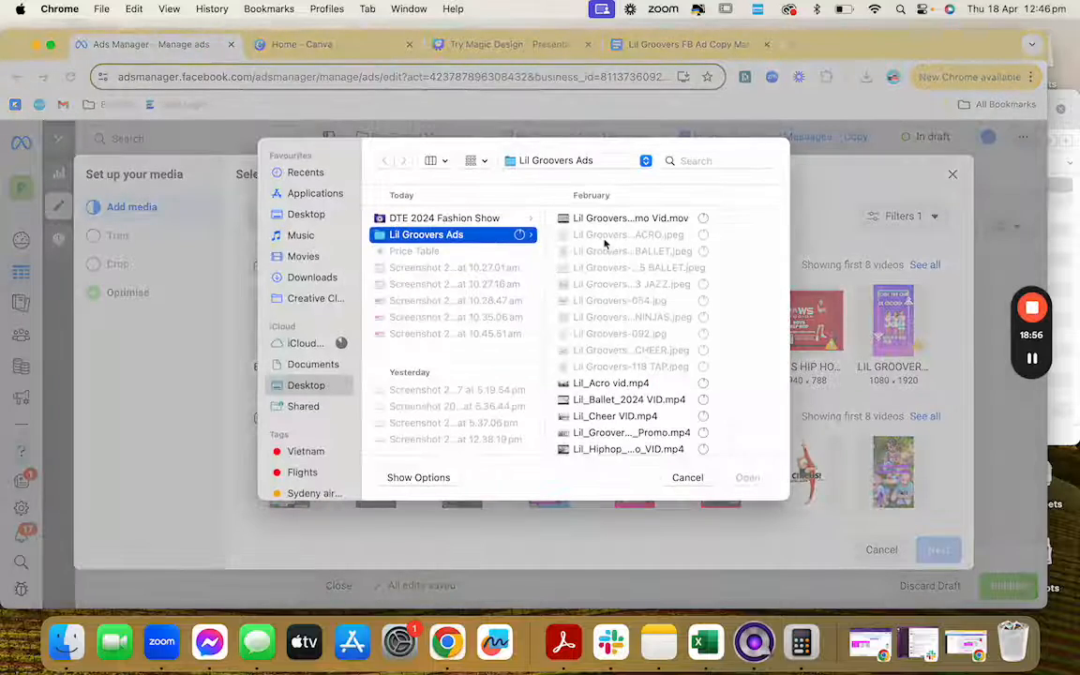
{"action": "left_click", "coordinate": [600, 217]}
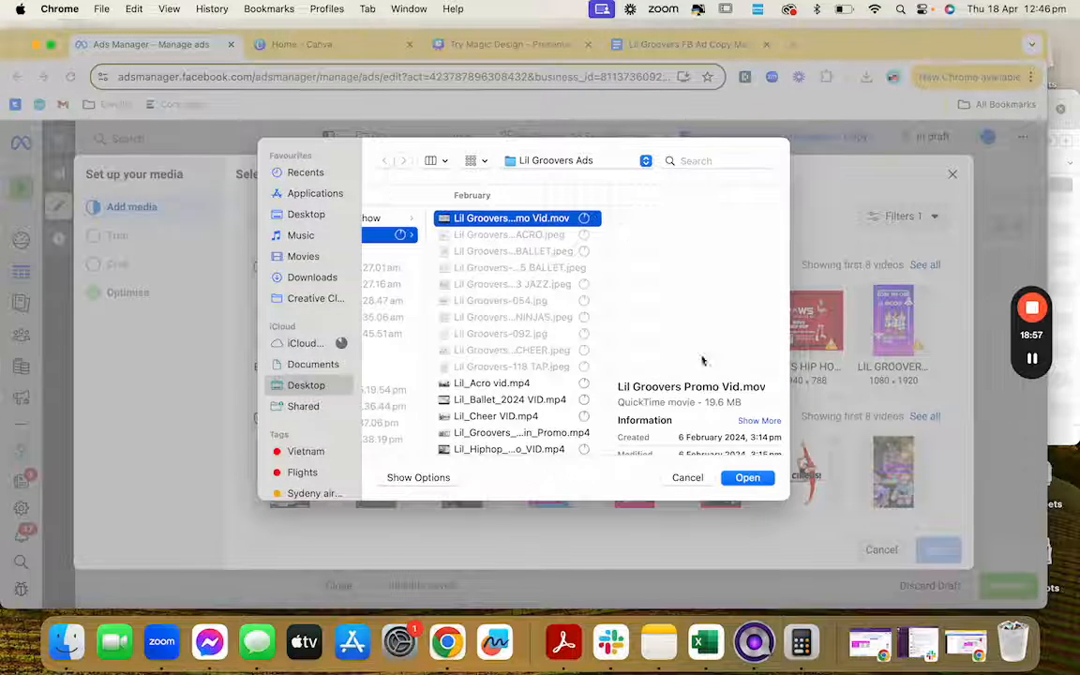
{"action": "left_click", "coordinate": [748, 479]}
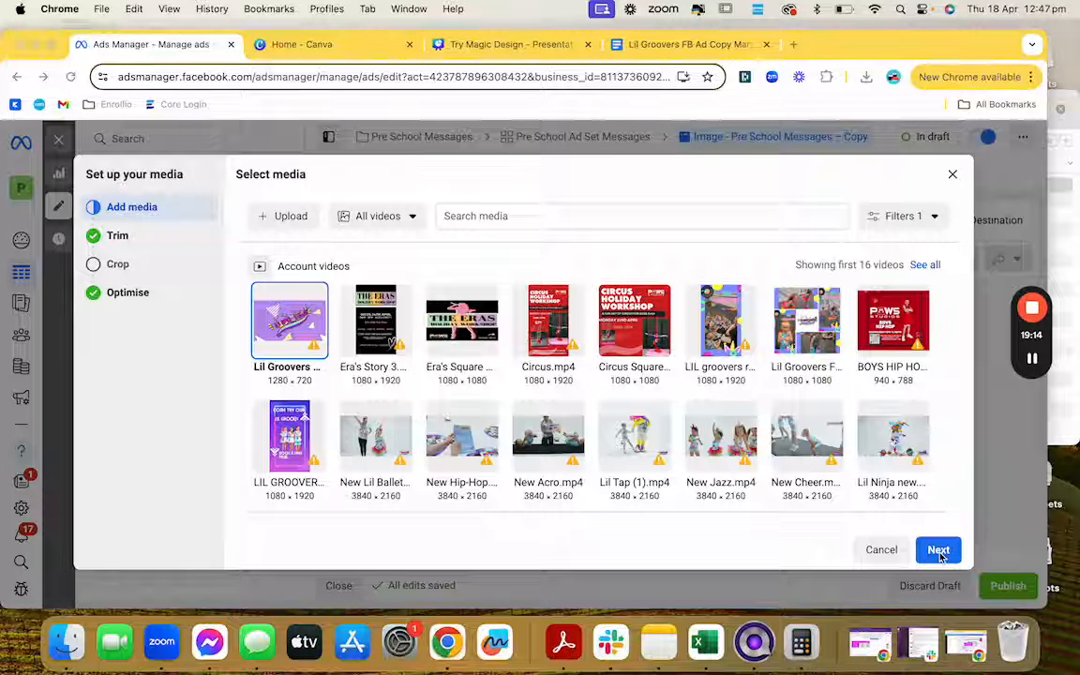
{"action": "left_click", "coordinate": [938, 551]}
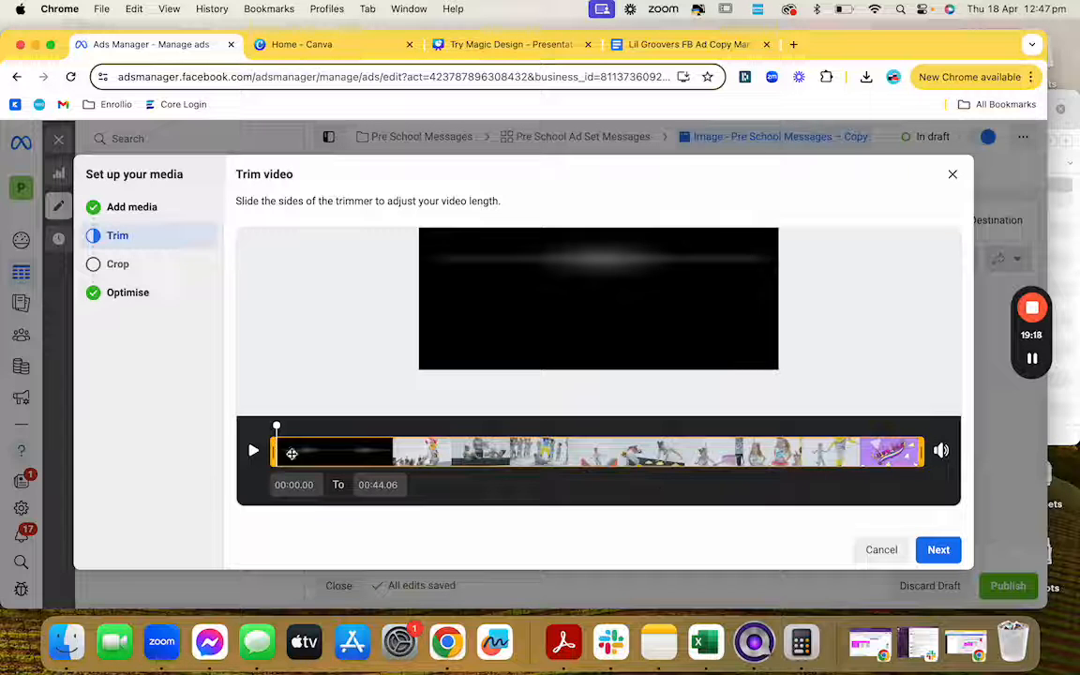
Step: Move the video's start to 00:00.82, keeping the 00:44.06 end, and continue
{"action": "mouse_move", "coordinate": [279, 454]}
{"action": "left_mouse_down"}
{"action": "mouse_move", "coordinate": [380, 457]}
{"action": "mouse_move", "coordinate": [273, 450]}
{"action": "left_mouse_up"}
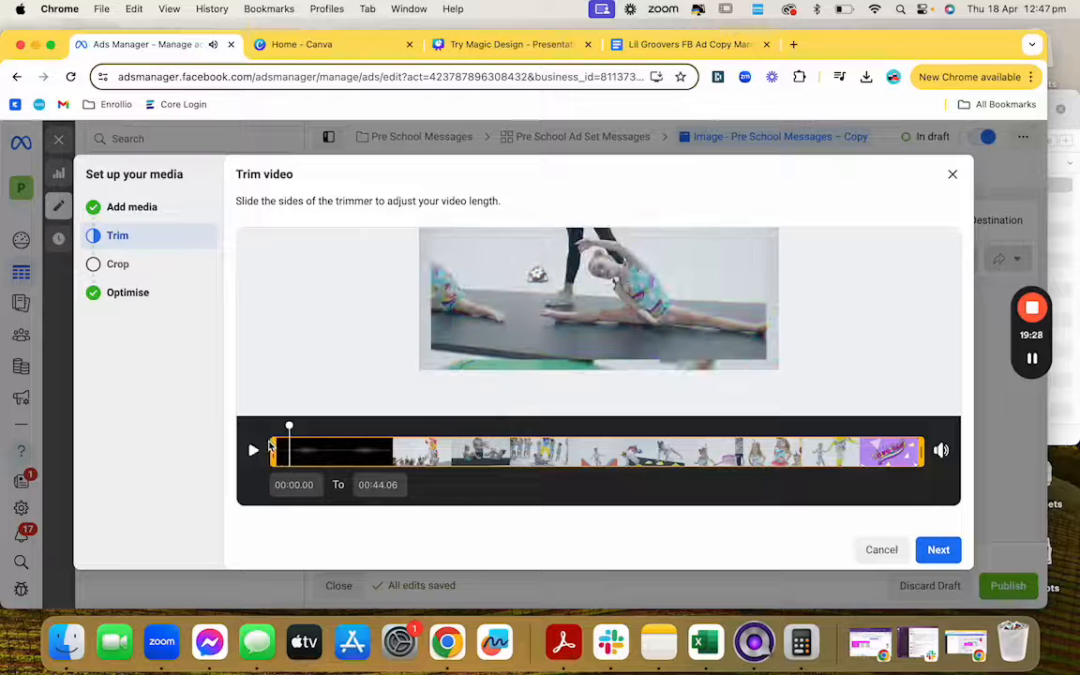
{"action": "left_click_drag", "start_coordinate": [283, 444], "coordinate": [285, 444]}
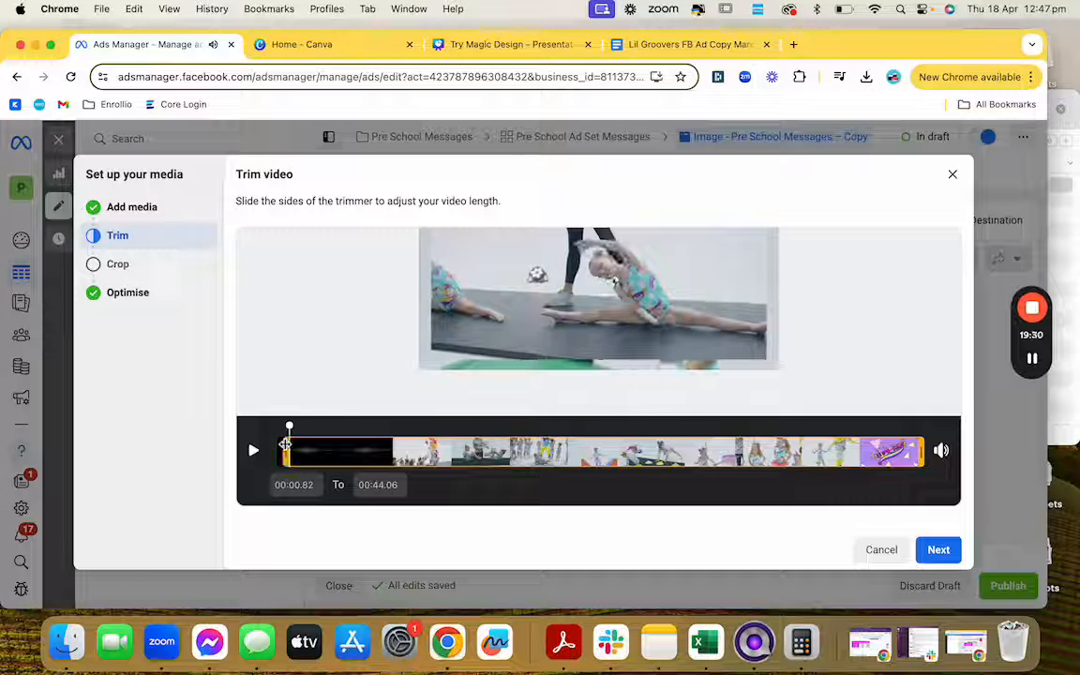
{"action": "left_click", "coordinate": [940, 550]}
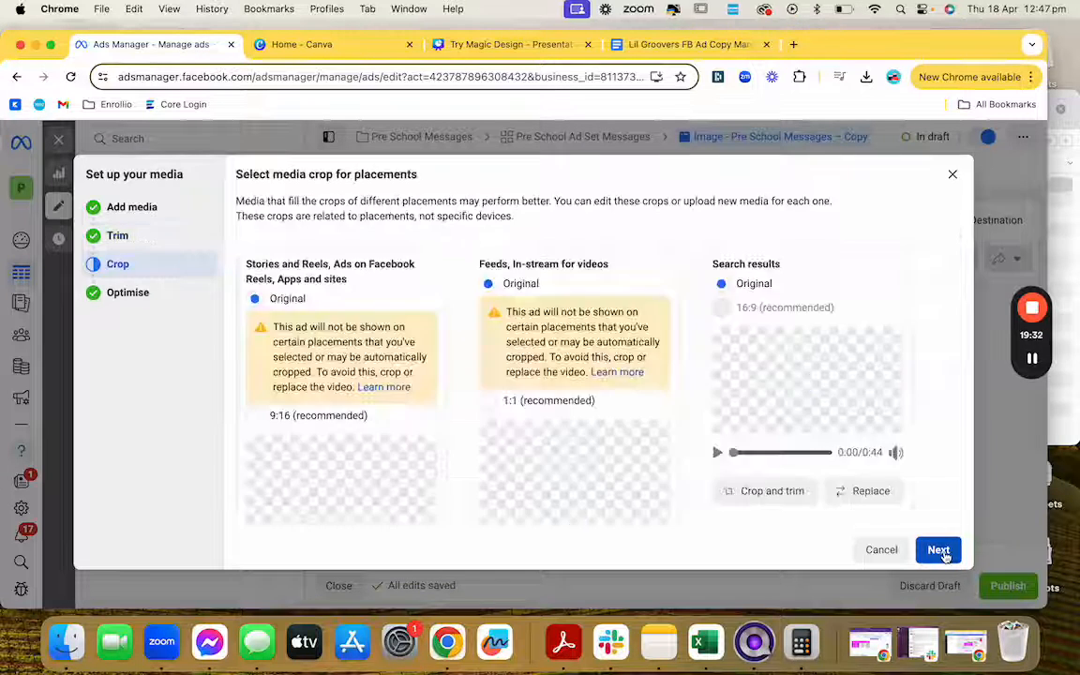
Step: Leave Stories and Reels on the Original crop after trying 9:16
{"action": "scroll", "coordinate": [811, 437], "scroll_direction": "down", "scroll_amount": 2}
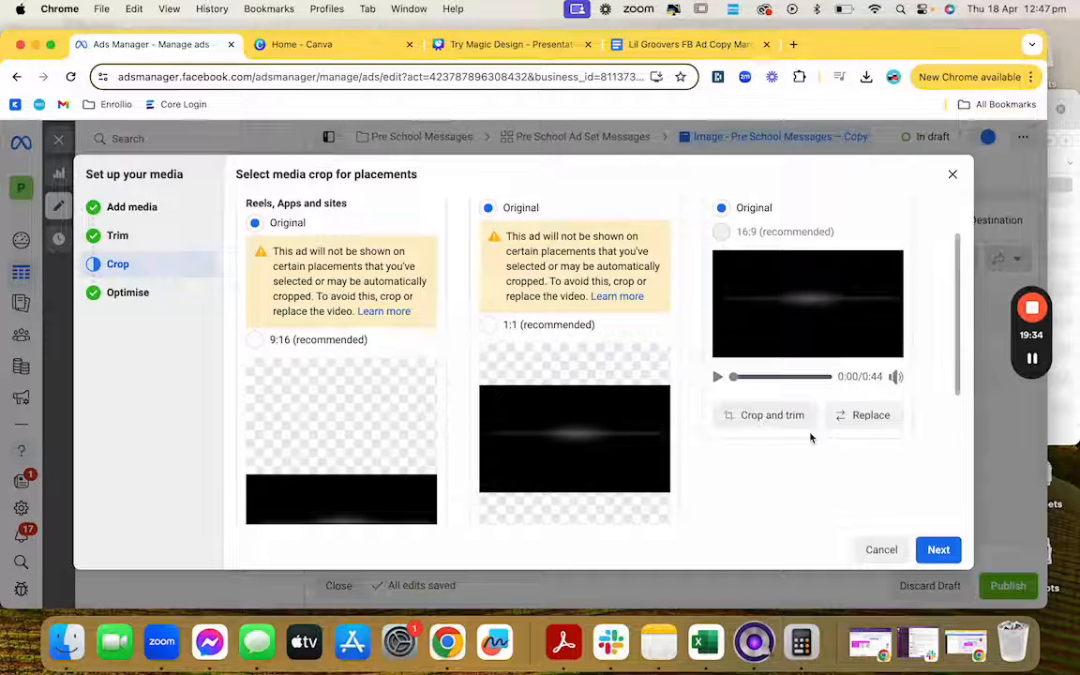
{"action": "scroll", "coordinate": [811, 437], "scroll_direction": "down", "scroll_amount": 1}
{"action": "scroll", "coordinate": [811, 437], "scroll_direction": "up", "scroll_amount": 2}
{"action": "scroll", "coordinate": [811, 437], "scroll_direction": "down", "scroll_amount": 2}
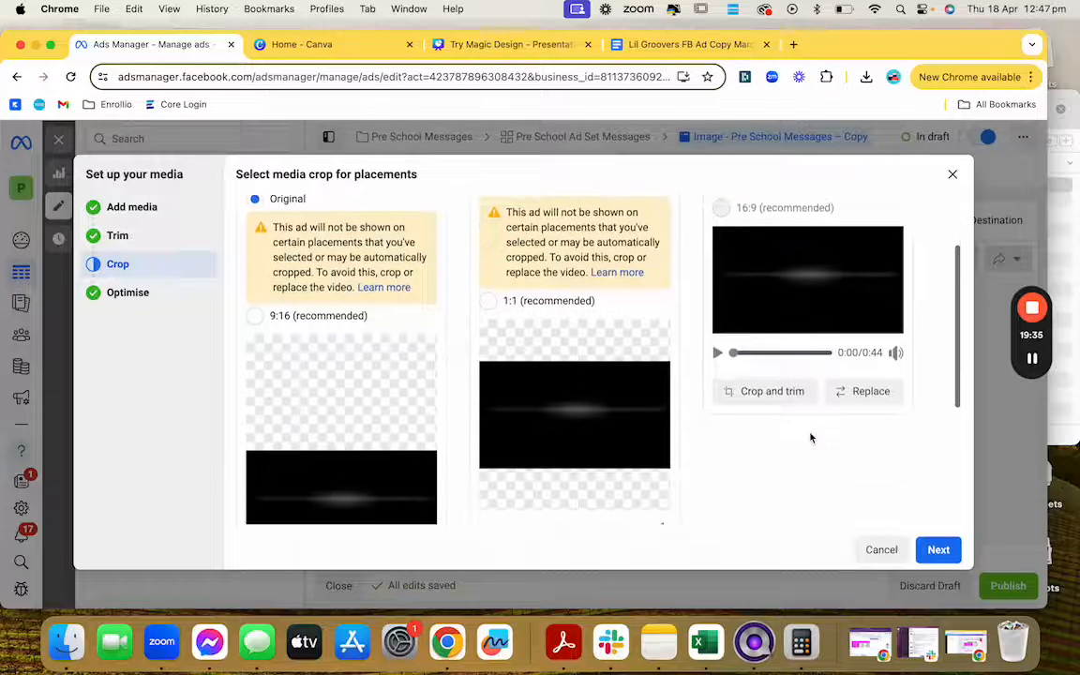
{"action": "left_click", "coordinate": [255, 315]}
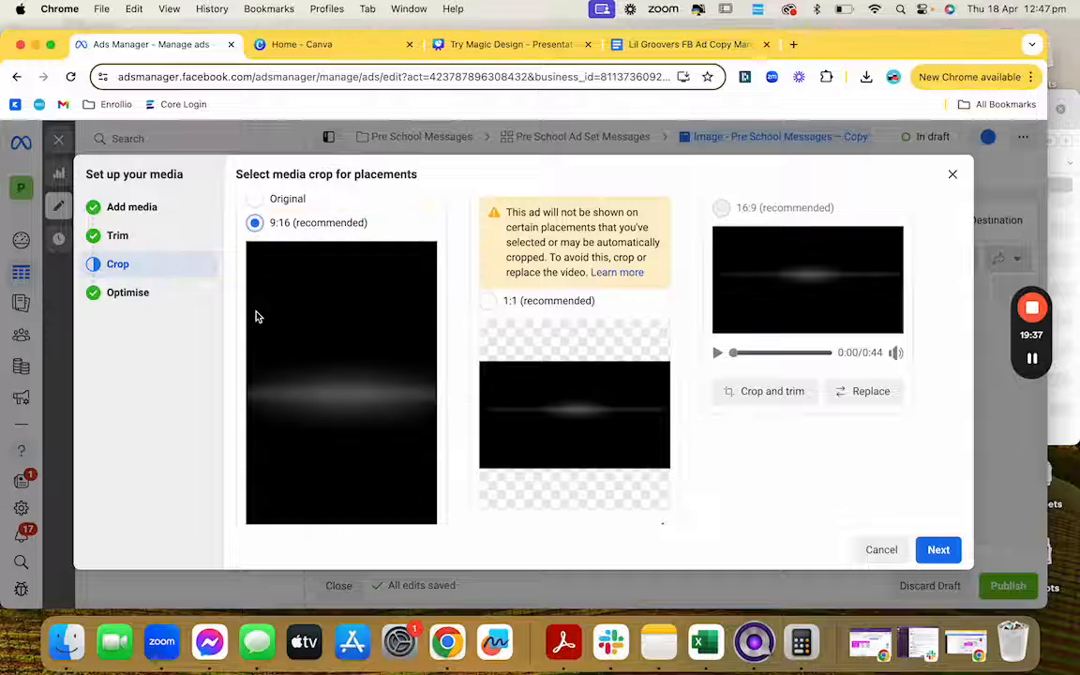
{"action": "left_click", "coordinate": [255, 222]}
{"action": "scroll", "coordinate": [357, 397], "scroll_direction": "down", "scroll_amount": 2}
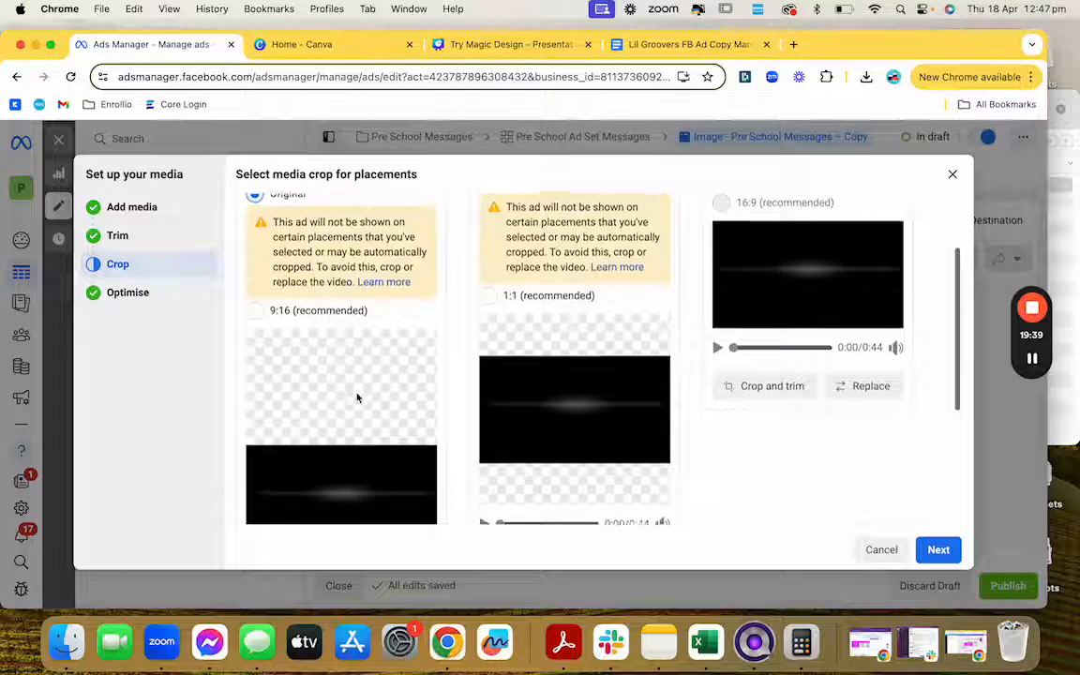
{"action": "scroll", "coordinate": [357, 397], "scroll_direction": "up", "scroll_amount": 2}
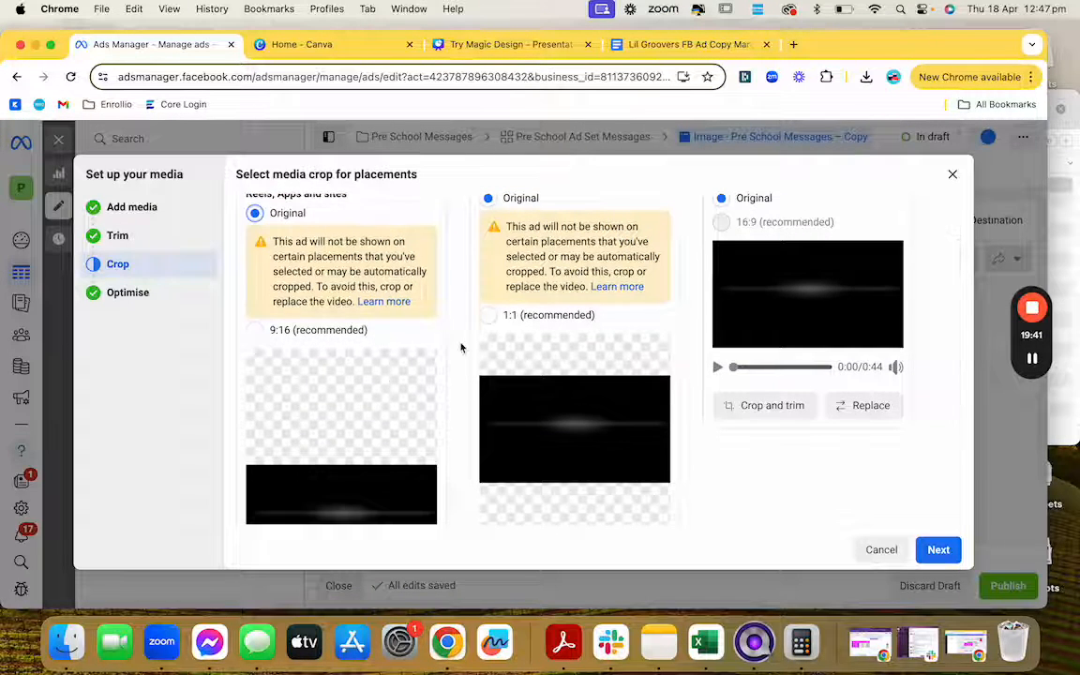
{"action": "scroll", "coordinate": [461, 348], "scroll_direction": "up", "scroll_amount": 1}
{"action": "scroll", "coordinate": [460, 348], "scroll_direction": "down", "scroll_amount": 1}
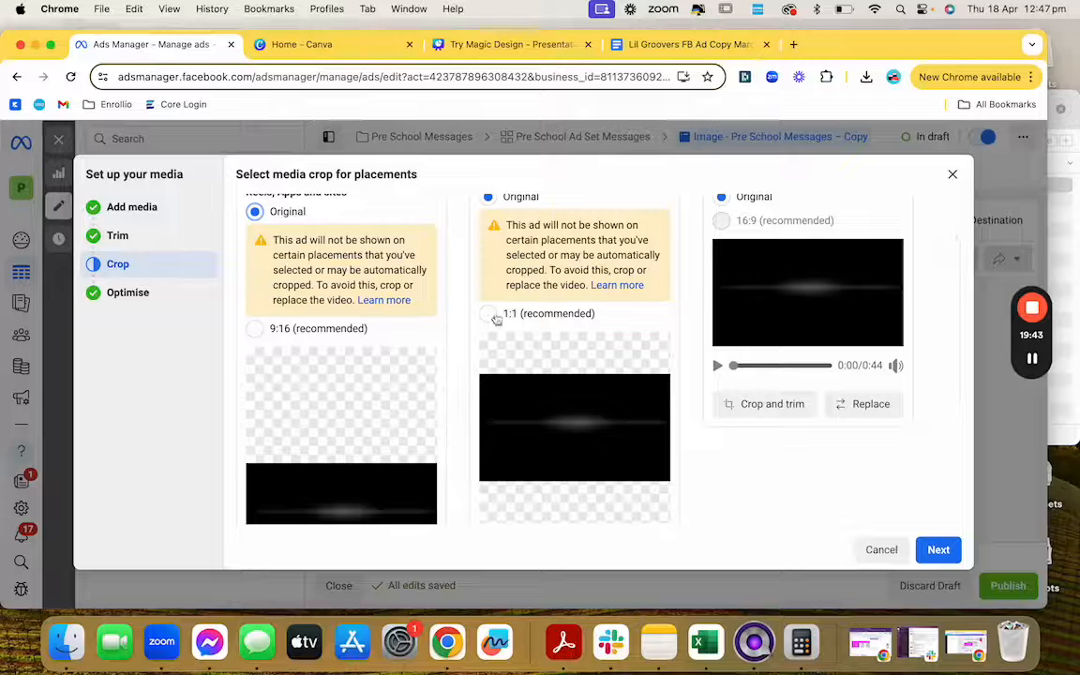
Step: Crop Feeds and in-stream placements to 1:1, preview the square crop, and continue
{"action": "left_click", "coordinate": [497, 316]}
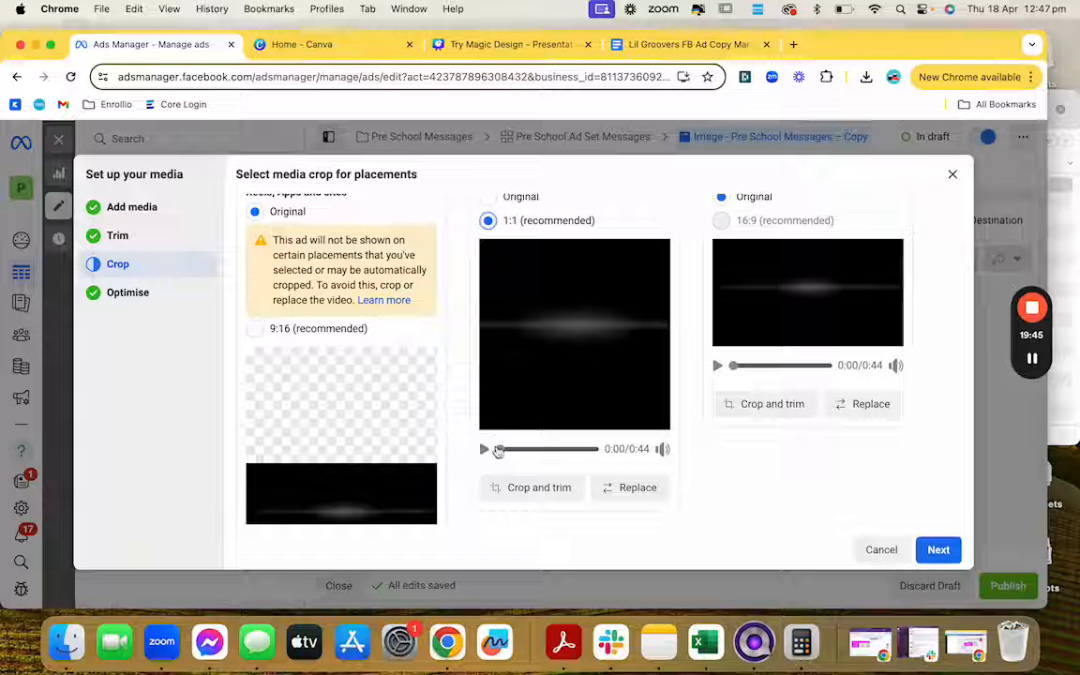
{"action": "left_click_drag", "start_coordinate": [511, 451], "coordinate": [540, 452]}
{"action": "left_click", "coordinate": [550, 452]}
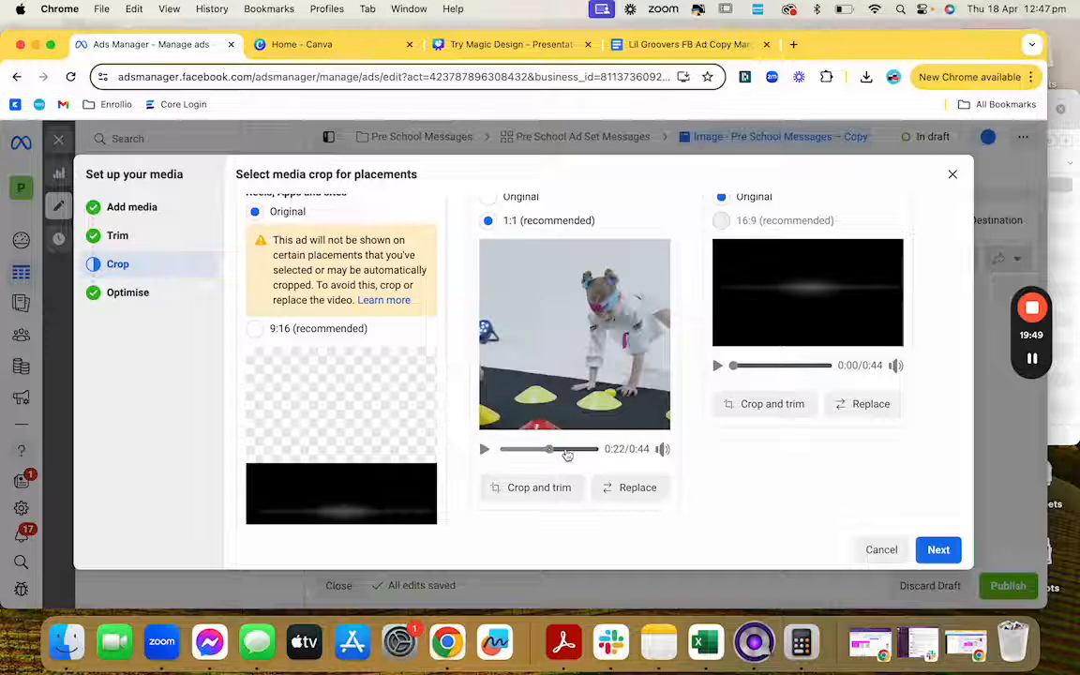
{"action": "left_click", "coordinate": [567, 453]}
{"action": "scroll", "coordinate": [719, 426], "scroll_direction": "up", "scroll_amount": 2}
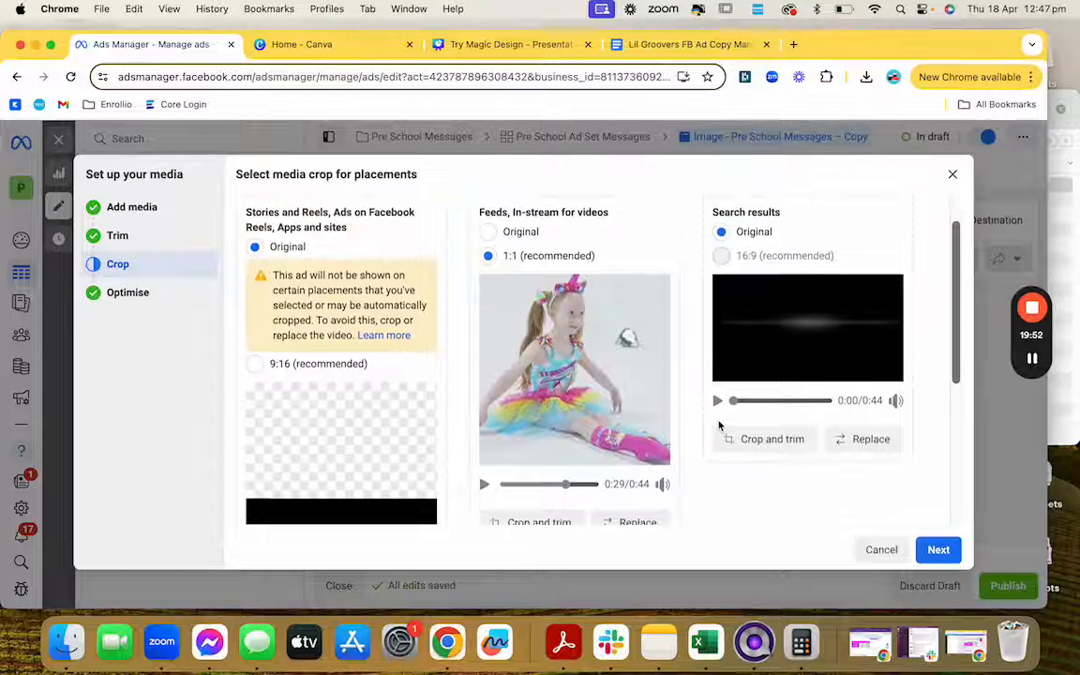
{"action": "scroll", "coordinate": [719, 425], "scroll_direction": "up", "scroll_amount": 1}
{"action": "mouse_move", "coordinate": [719, 276]}
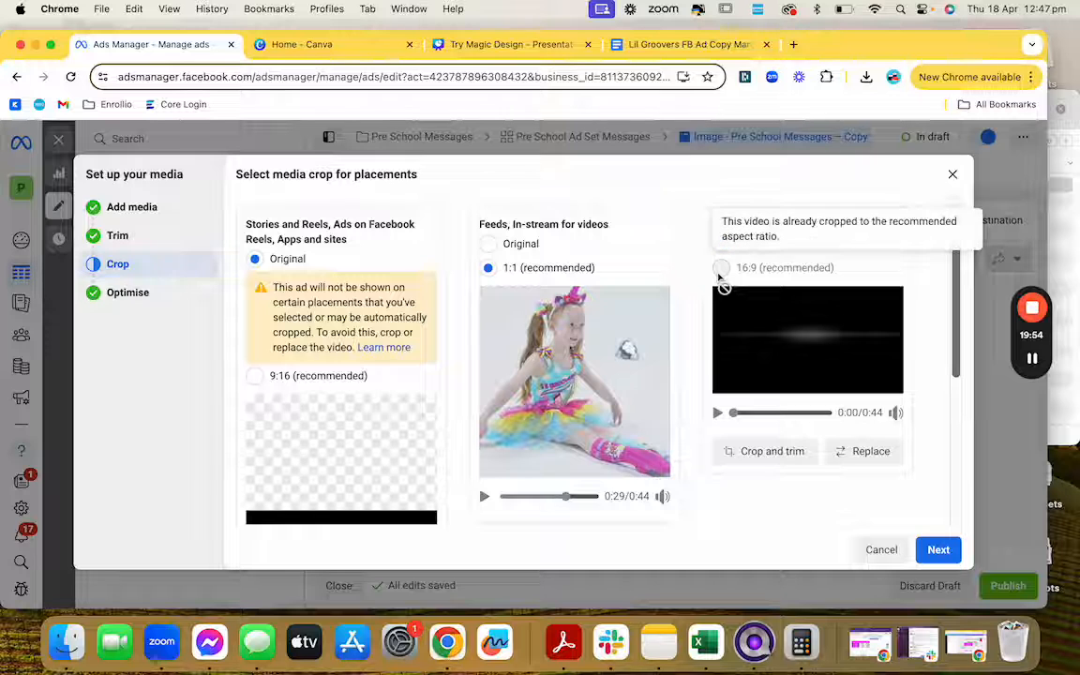
{"action": "scroll", "coordinate": [373, 367], "scroll_direction": "down", "scroll_amount": 3}
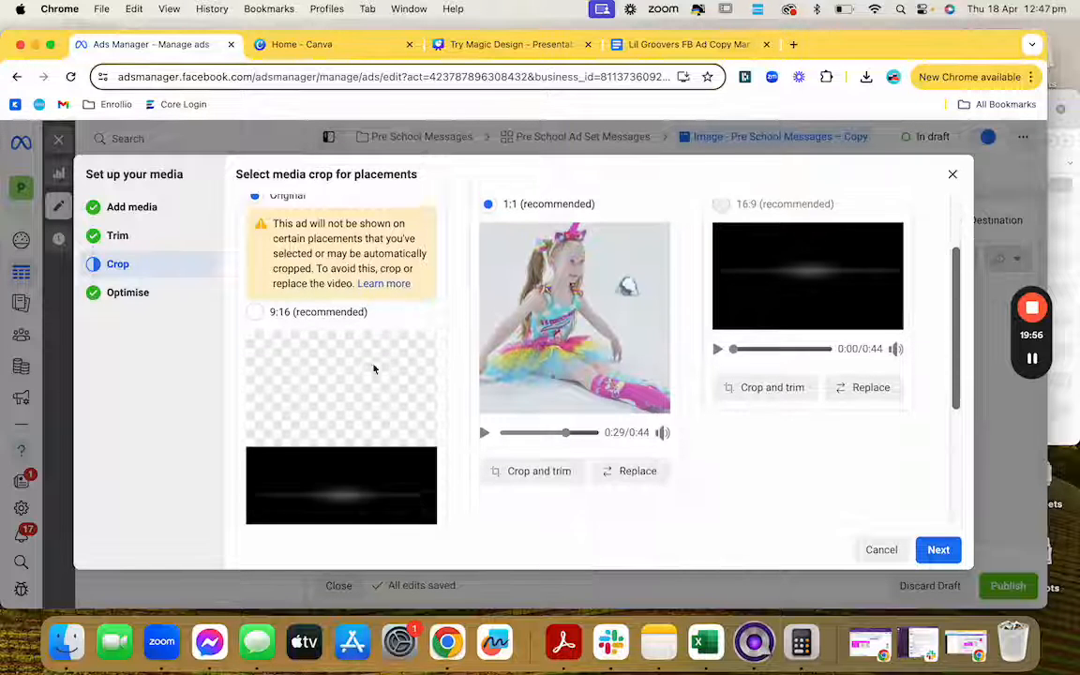
{"action": "scroll", "coordinate": [373, 368], "scroll_direction": "down", "scroll_amount": 1}
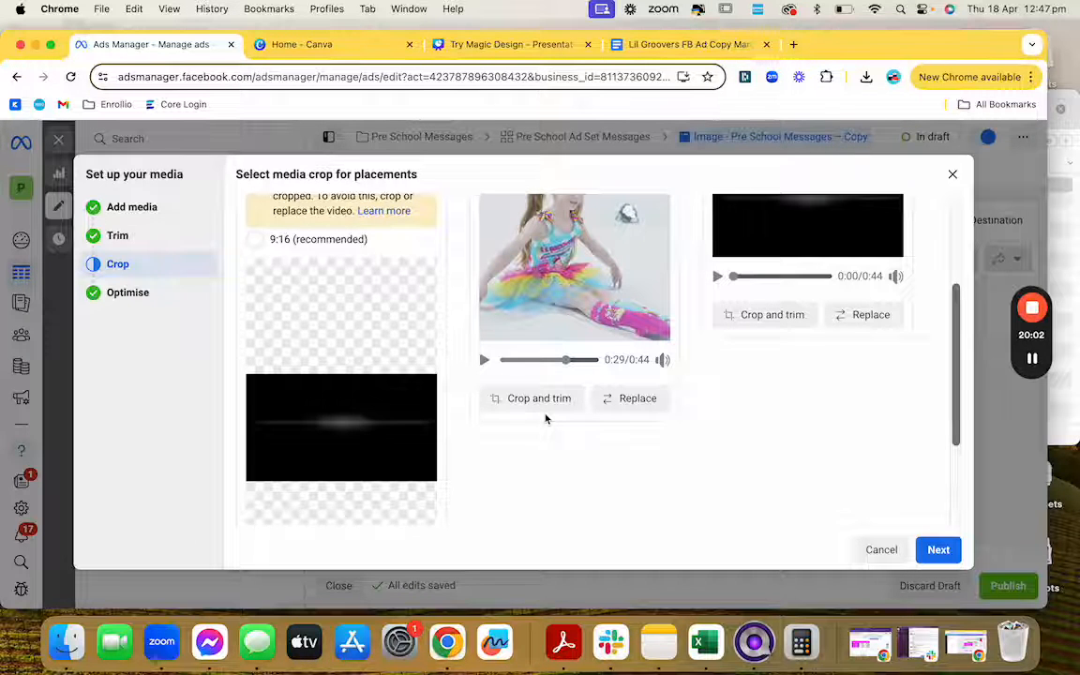
{"action": "scroll", "coordinate": [545, 418], "scroll_direction": "down", "scroll_amount": 2}
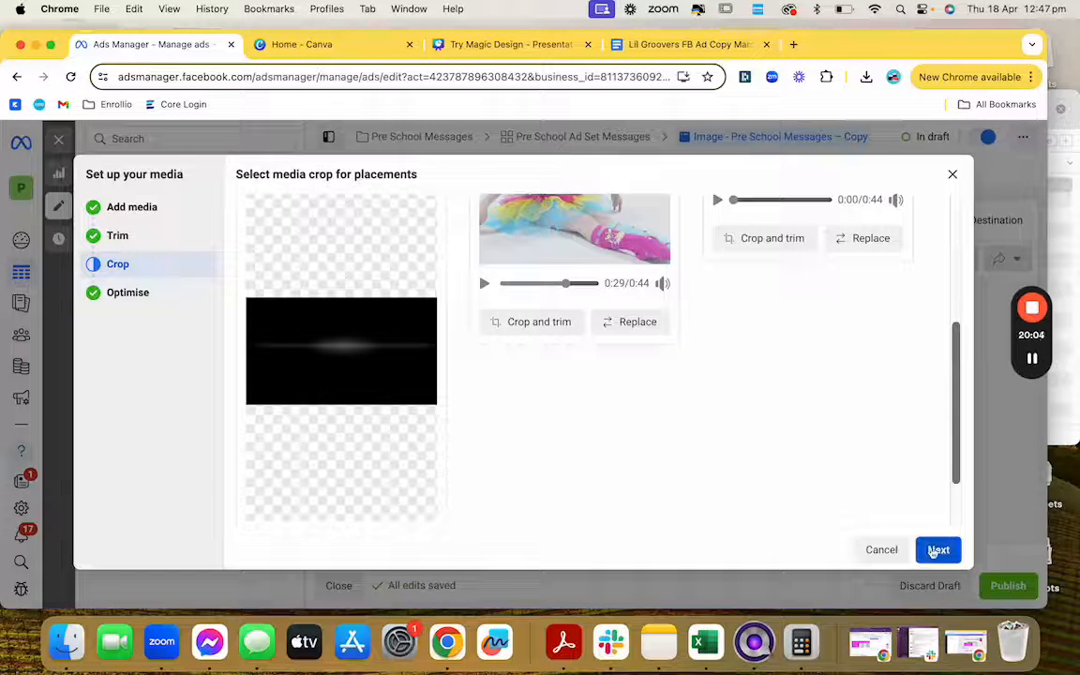
{"action": "left_click", "coordinate": [933, 547]}
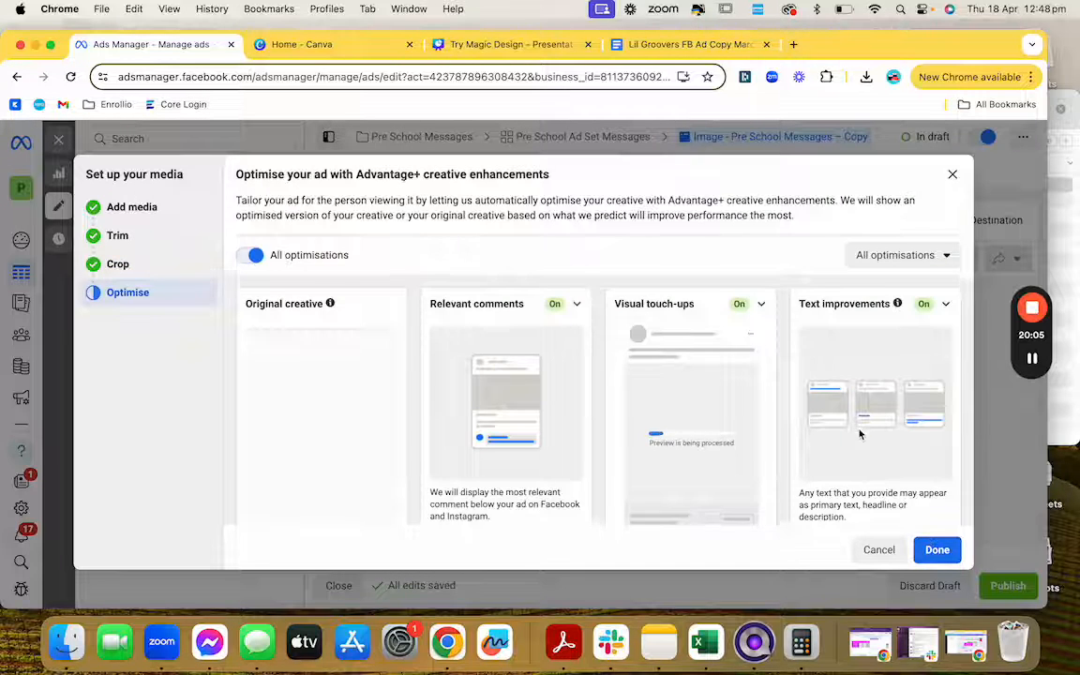
Step: Finish the Advantage+ step and rename the ad from 'Image ... – Copy' to 'Video - Pre School Messages'
{"action": "scroll", "coordinate": [861, 433], "scroll_direction": "down", "scroll_amount": 4}
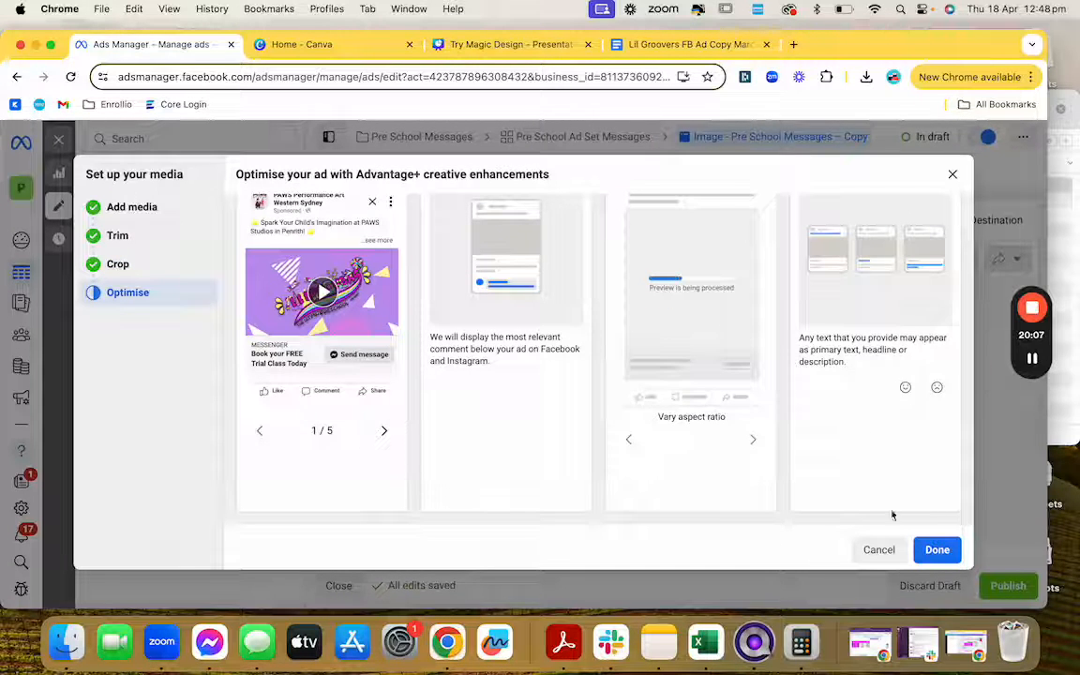
{"action": "left_click", "coordinate": [935, 549]}
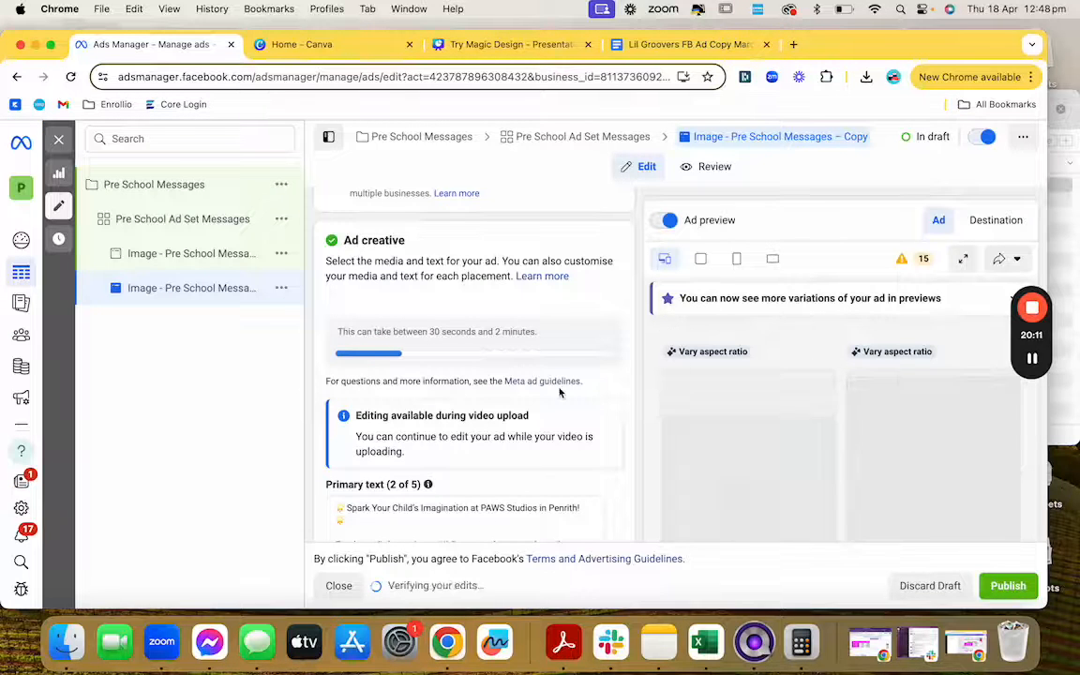
{"action": "scroll", "coordinate": [560, 393], "scroll_direction": "up", "scroll_amount": 10}
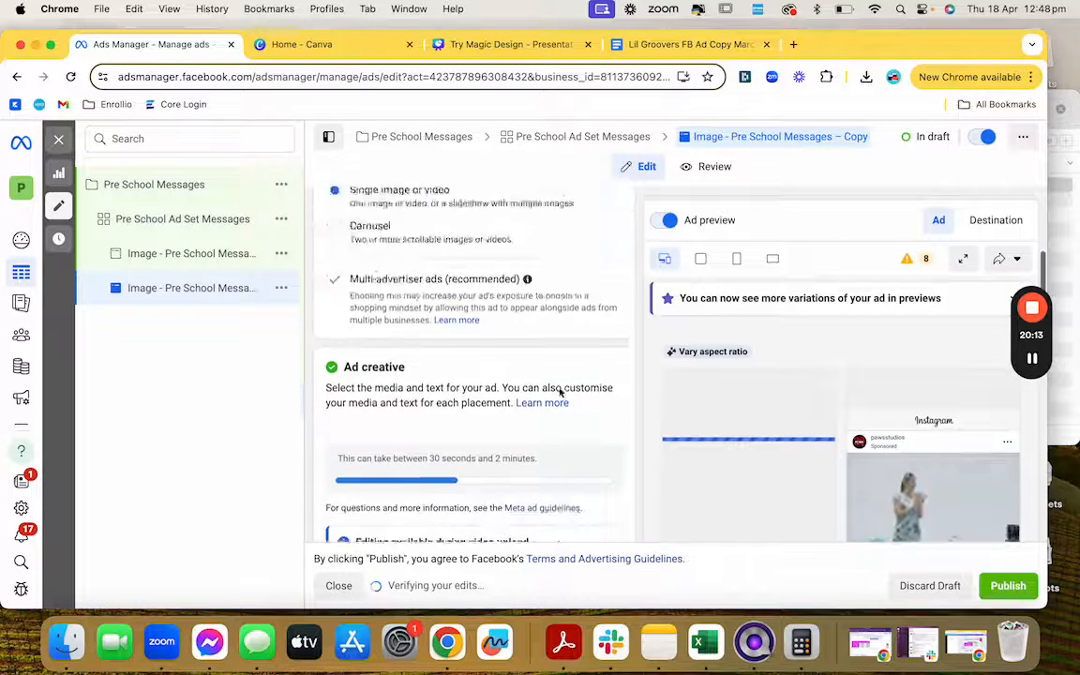
{"action": "left_click", "coordinate": [349, 247]}
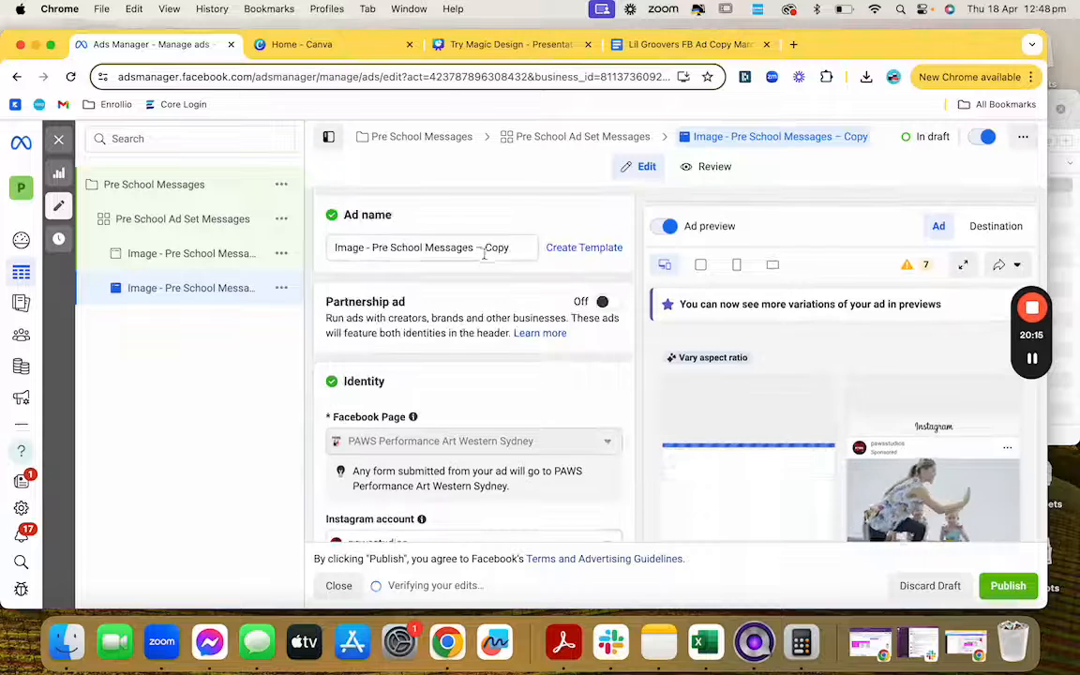
{"action": "double_click", "coordinate": [349, 247]}
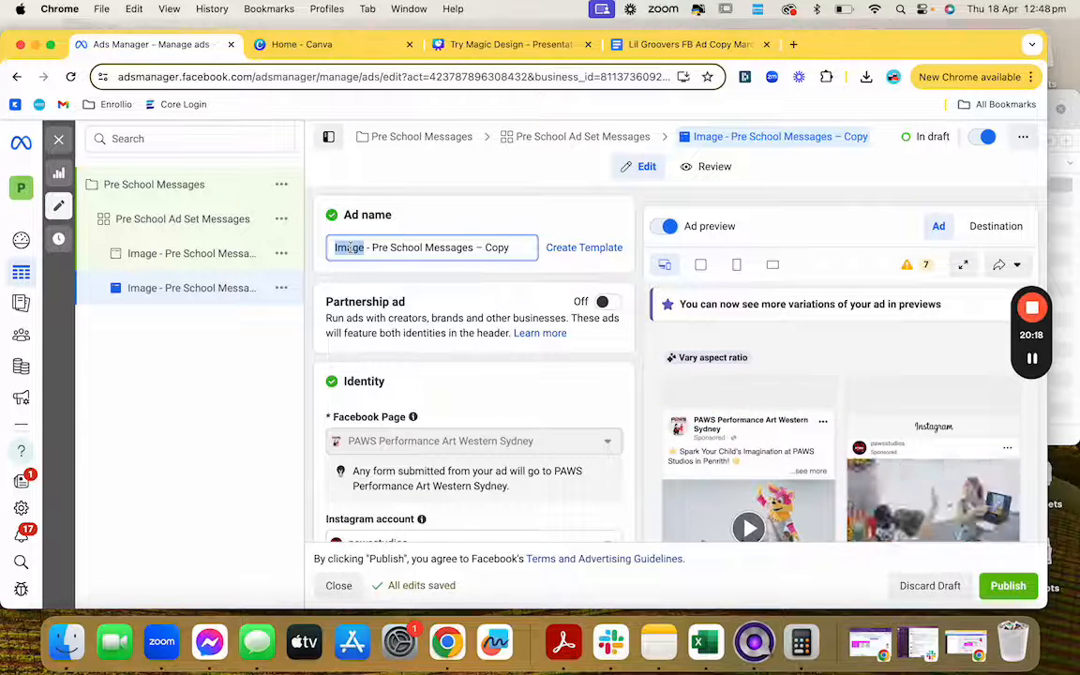
{"action": "type", "text": "Video"}
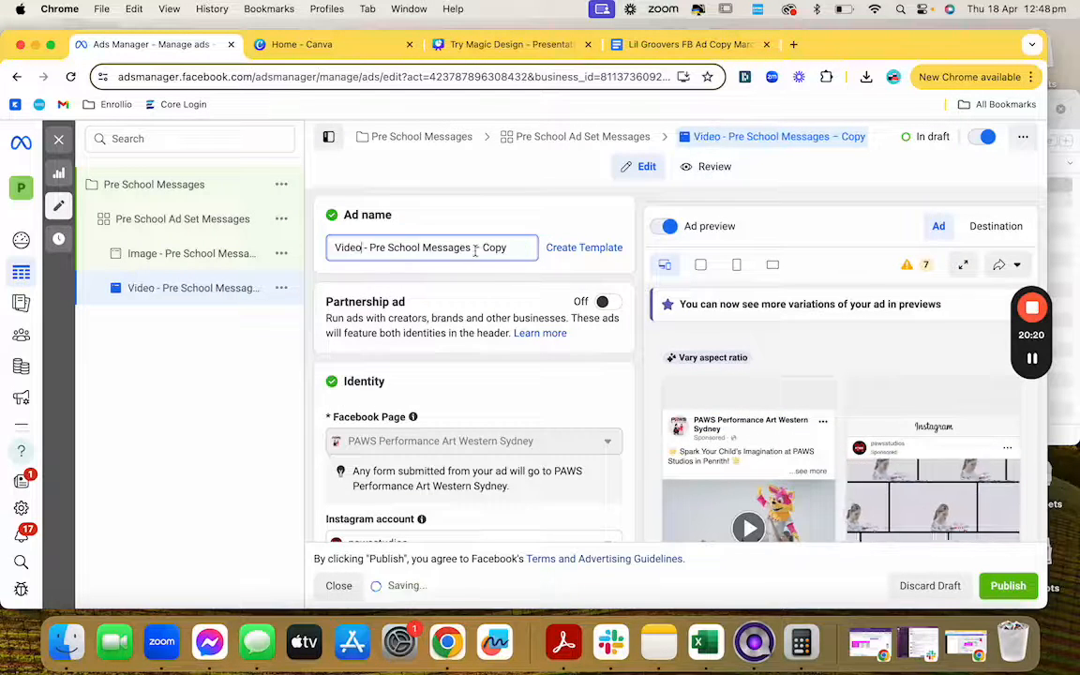
{"action": "left_click_drag", "start_coordinate": [473, 248], "coordinate": [534, 259]}
{"action": "key", "text": "BackSpace"}
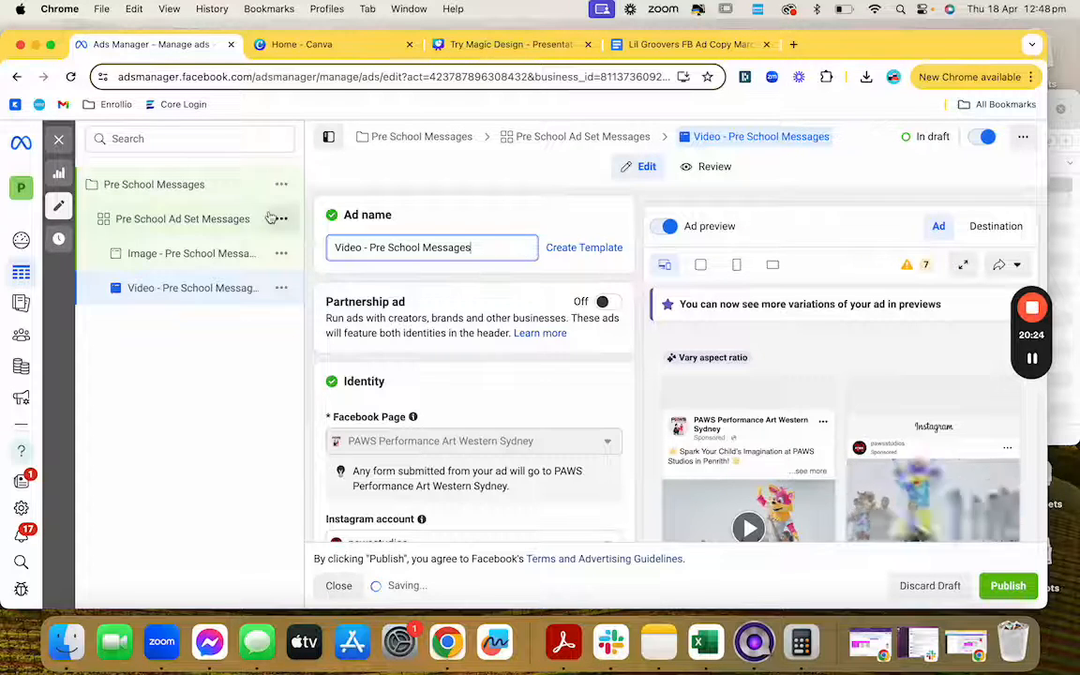
Step: Publish 1 campaign, 1 ad set and 2 ads, dismiss the app prompt, and reload the page
{"action": "left_click", "coordinate": [217, 194]}
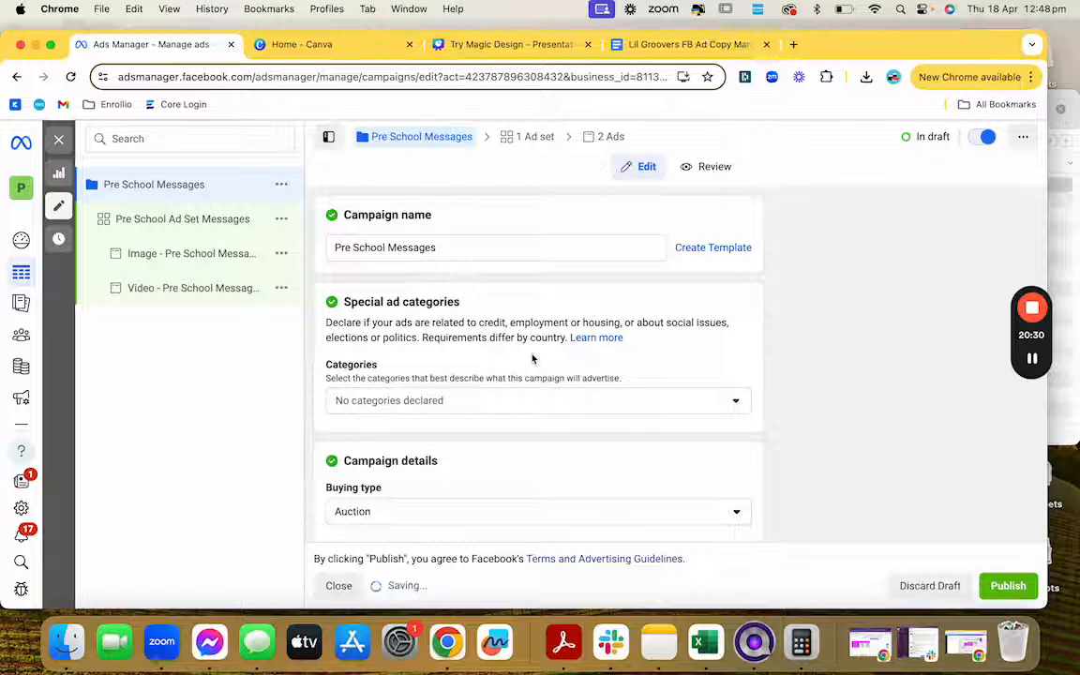
{"action": "left_click", "coordinate": [1001, 586]}
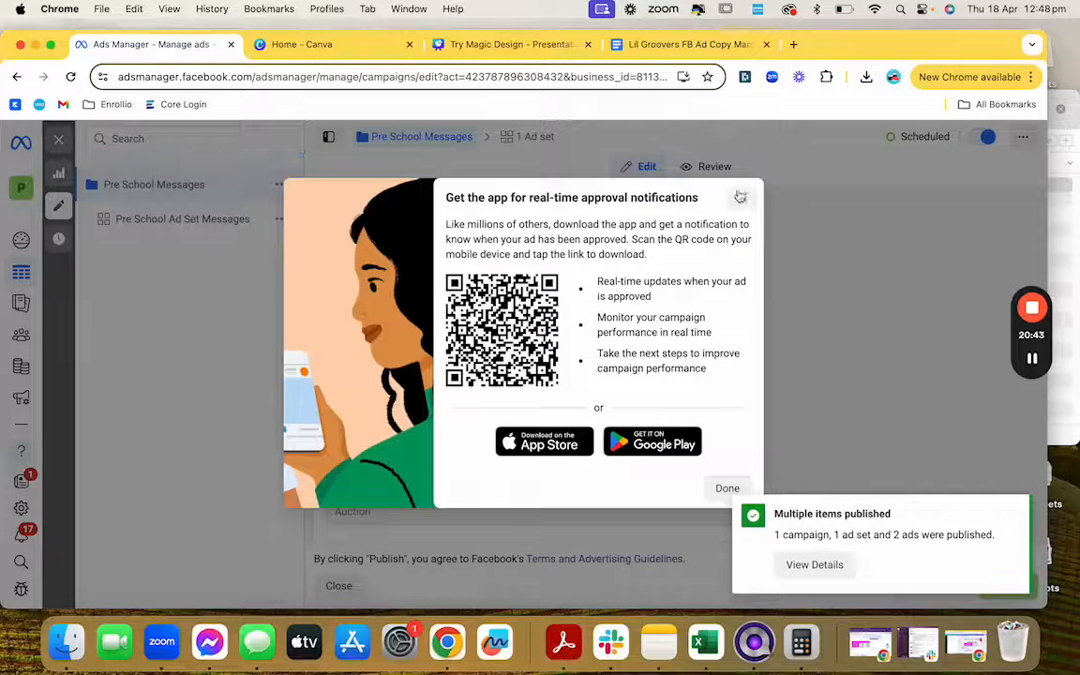
{"action": "left_click", "coordinate": [742, 197]}
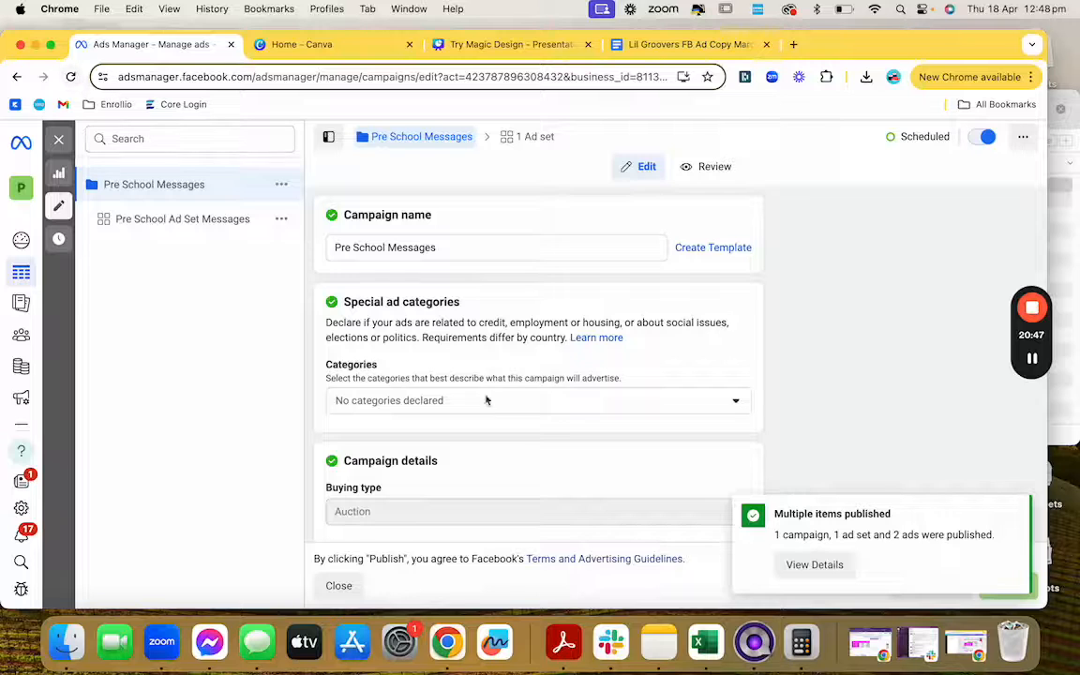
{"action": "left_click", "coordinate": [71, 77]}
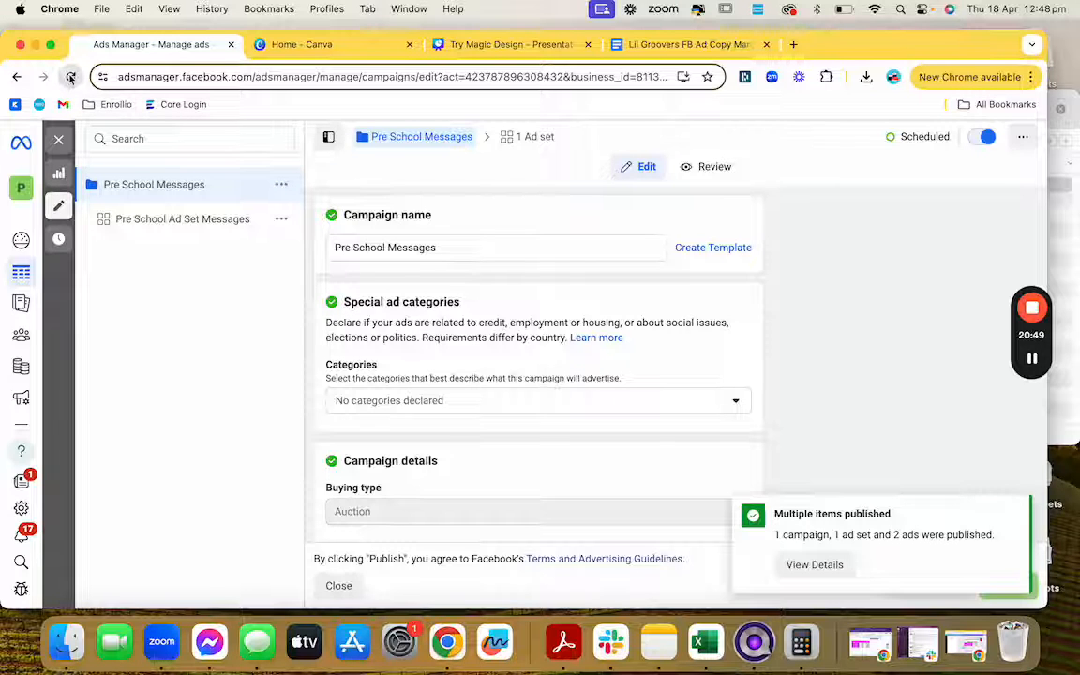